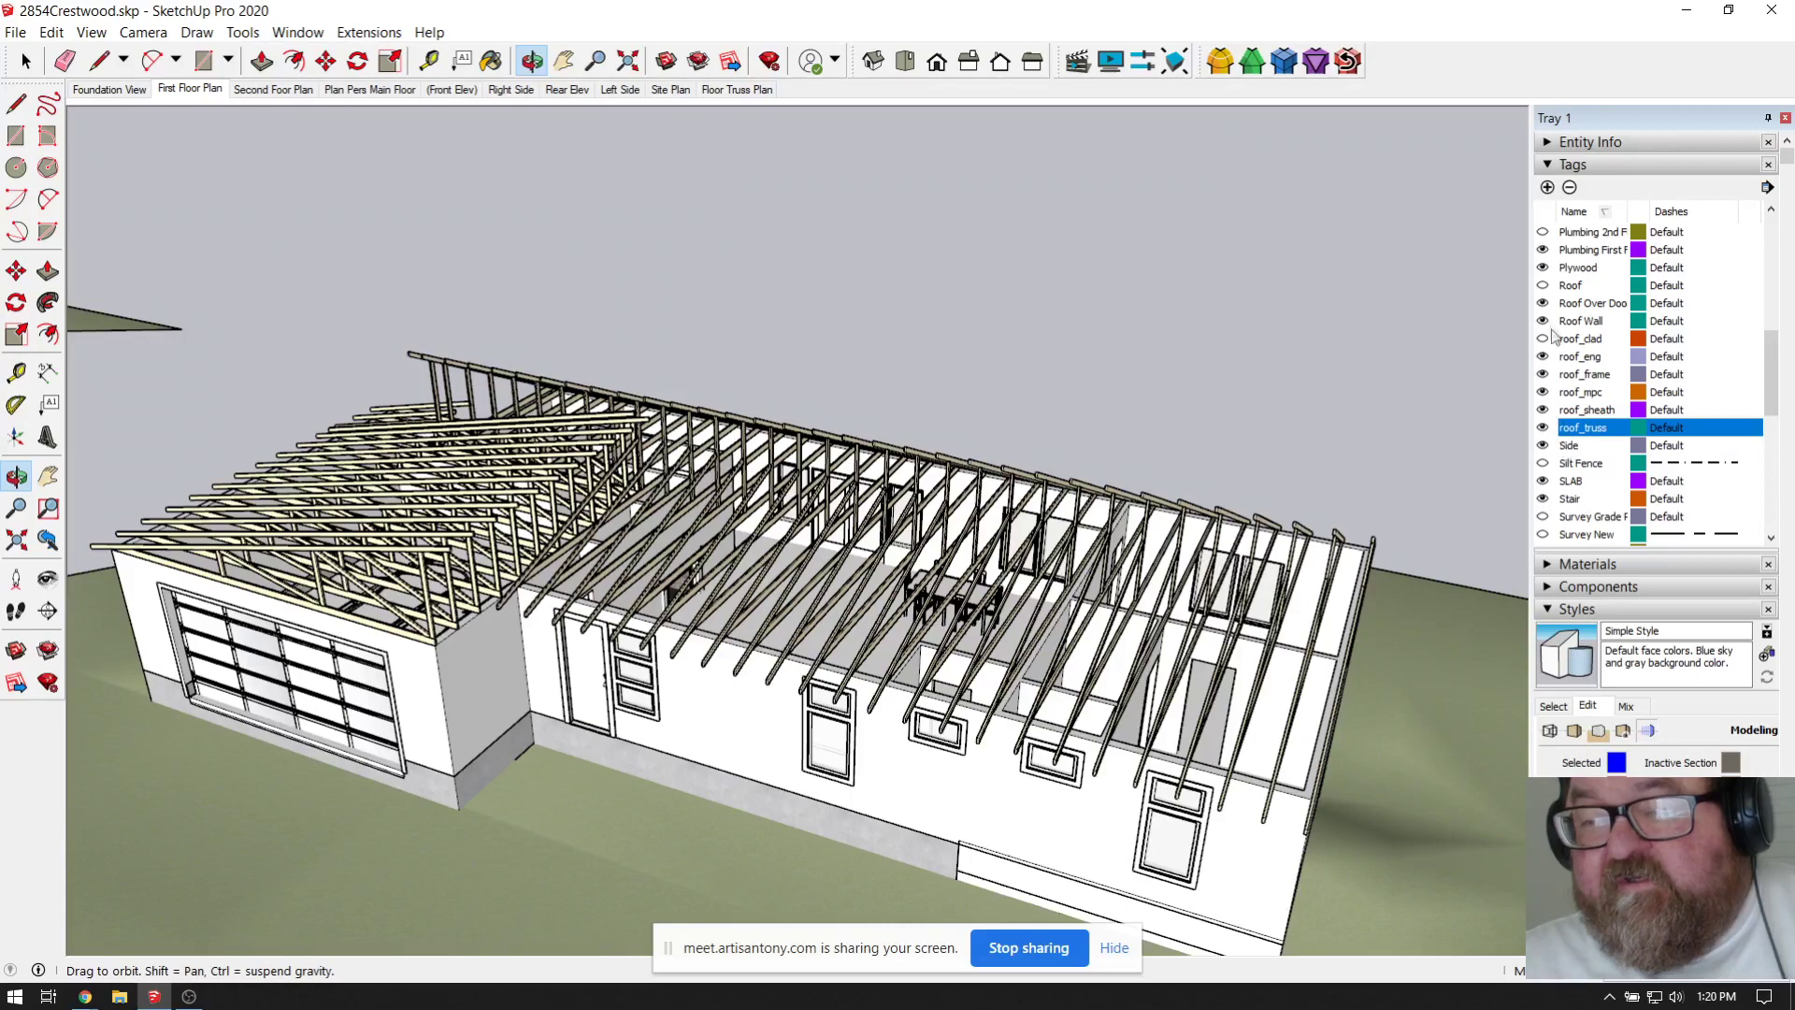
Step: Show the Roof tag and hide roof_truss to view the clad roof toward the house end
click(1543, 286)
drag(1222, 514, 1500, 349)
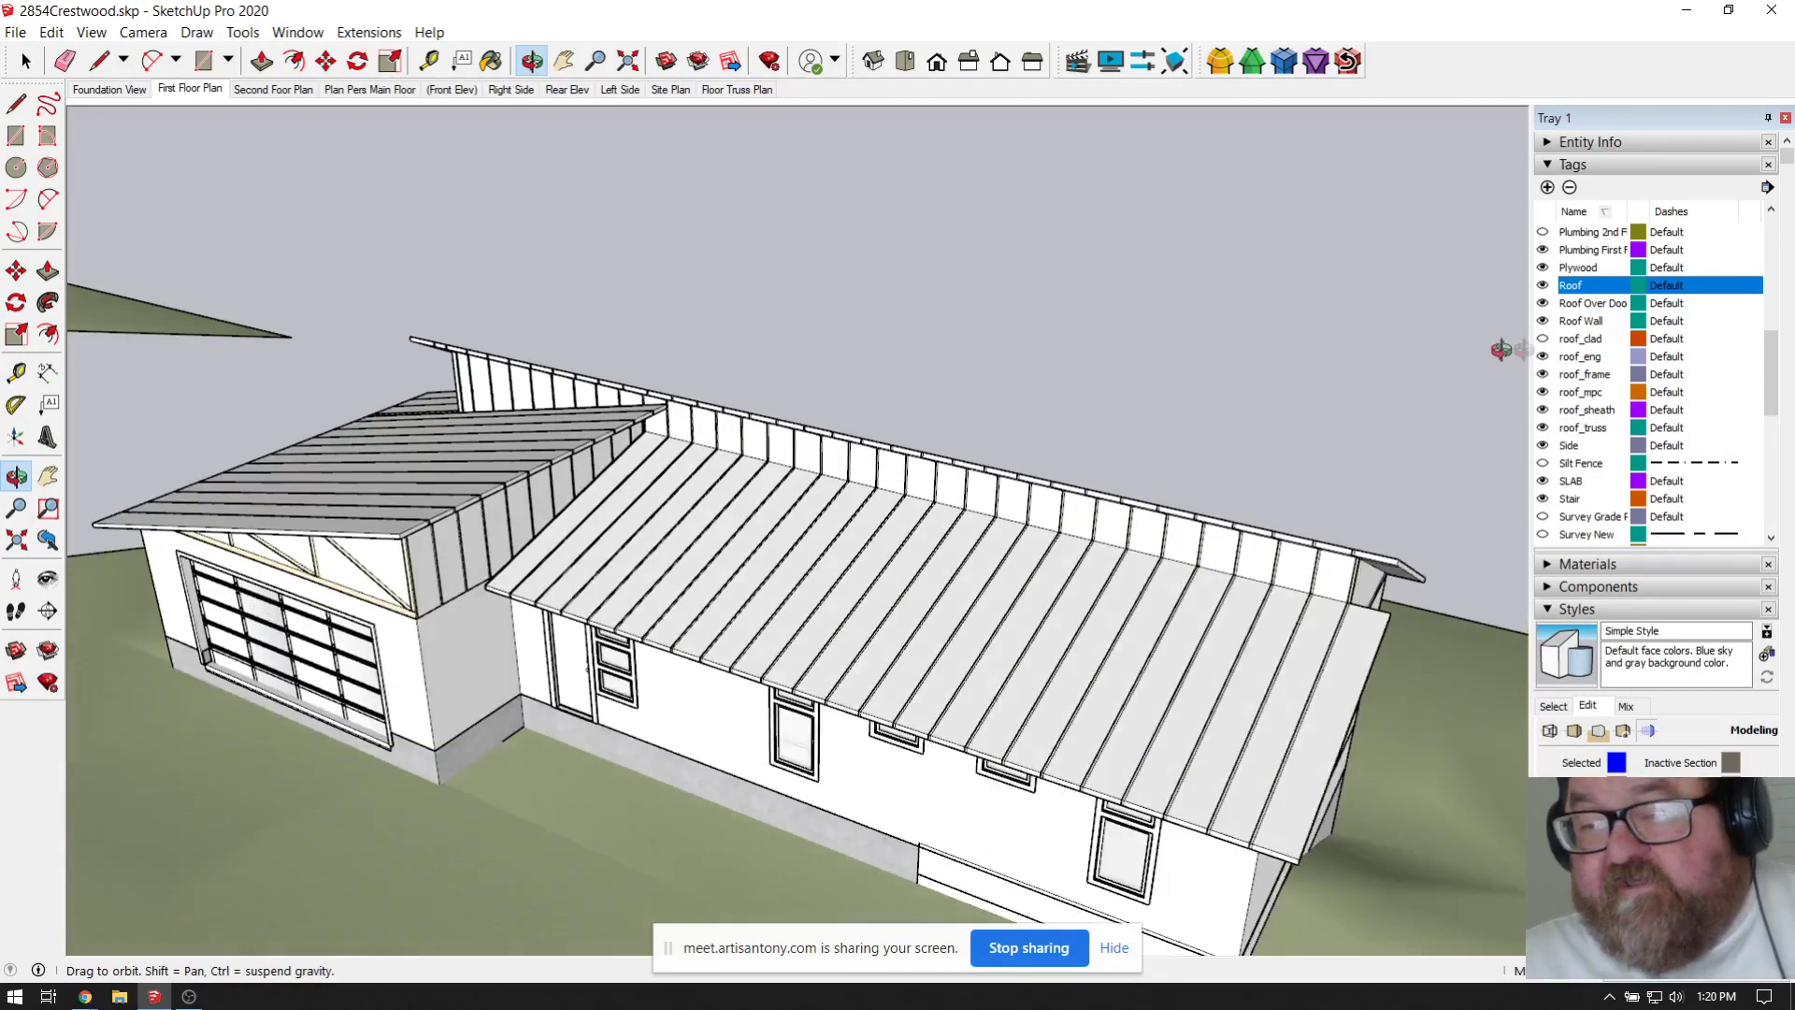
click(1543, 427)
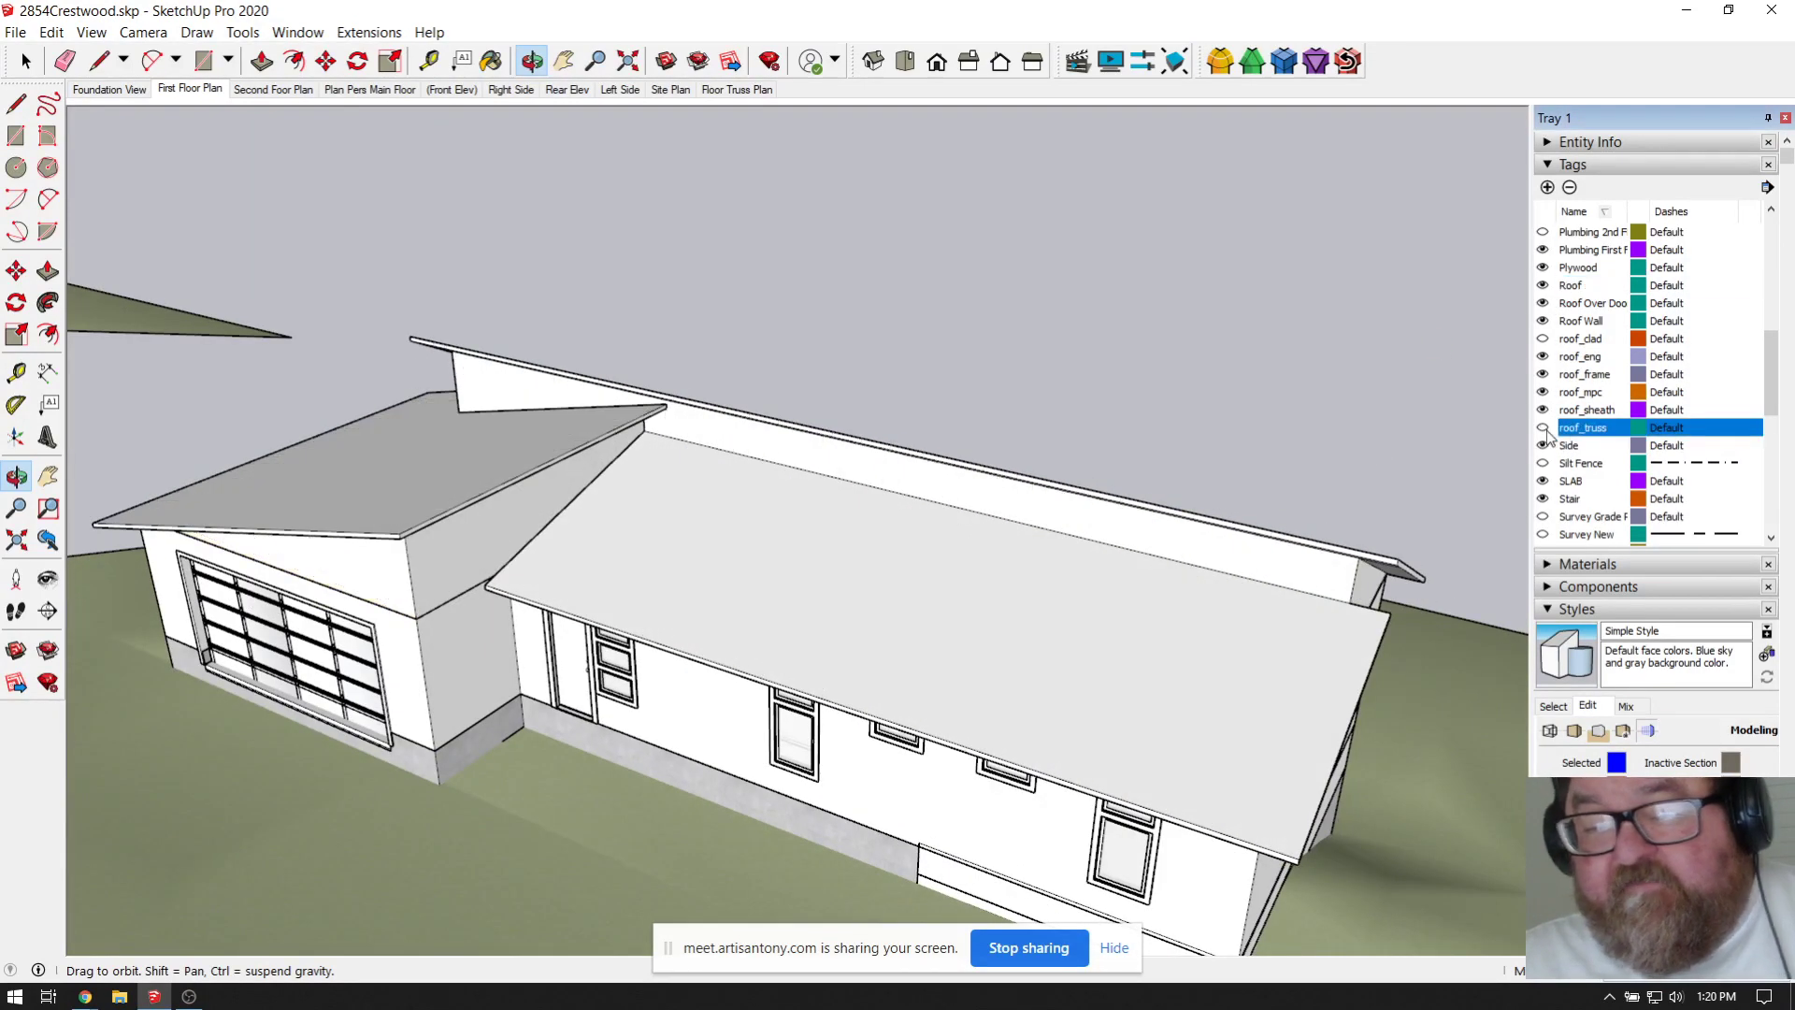
drag(1290, 689, 1047, 626)
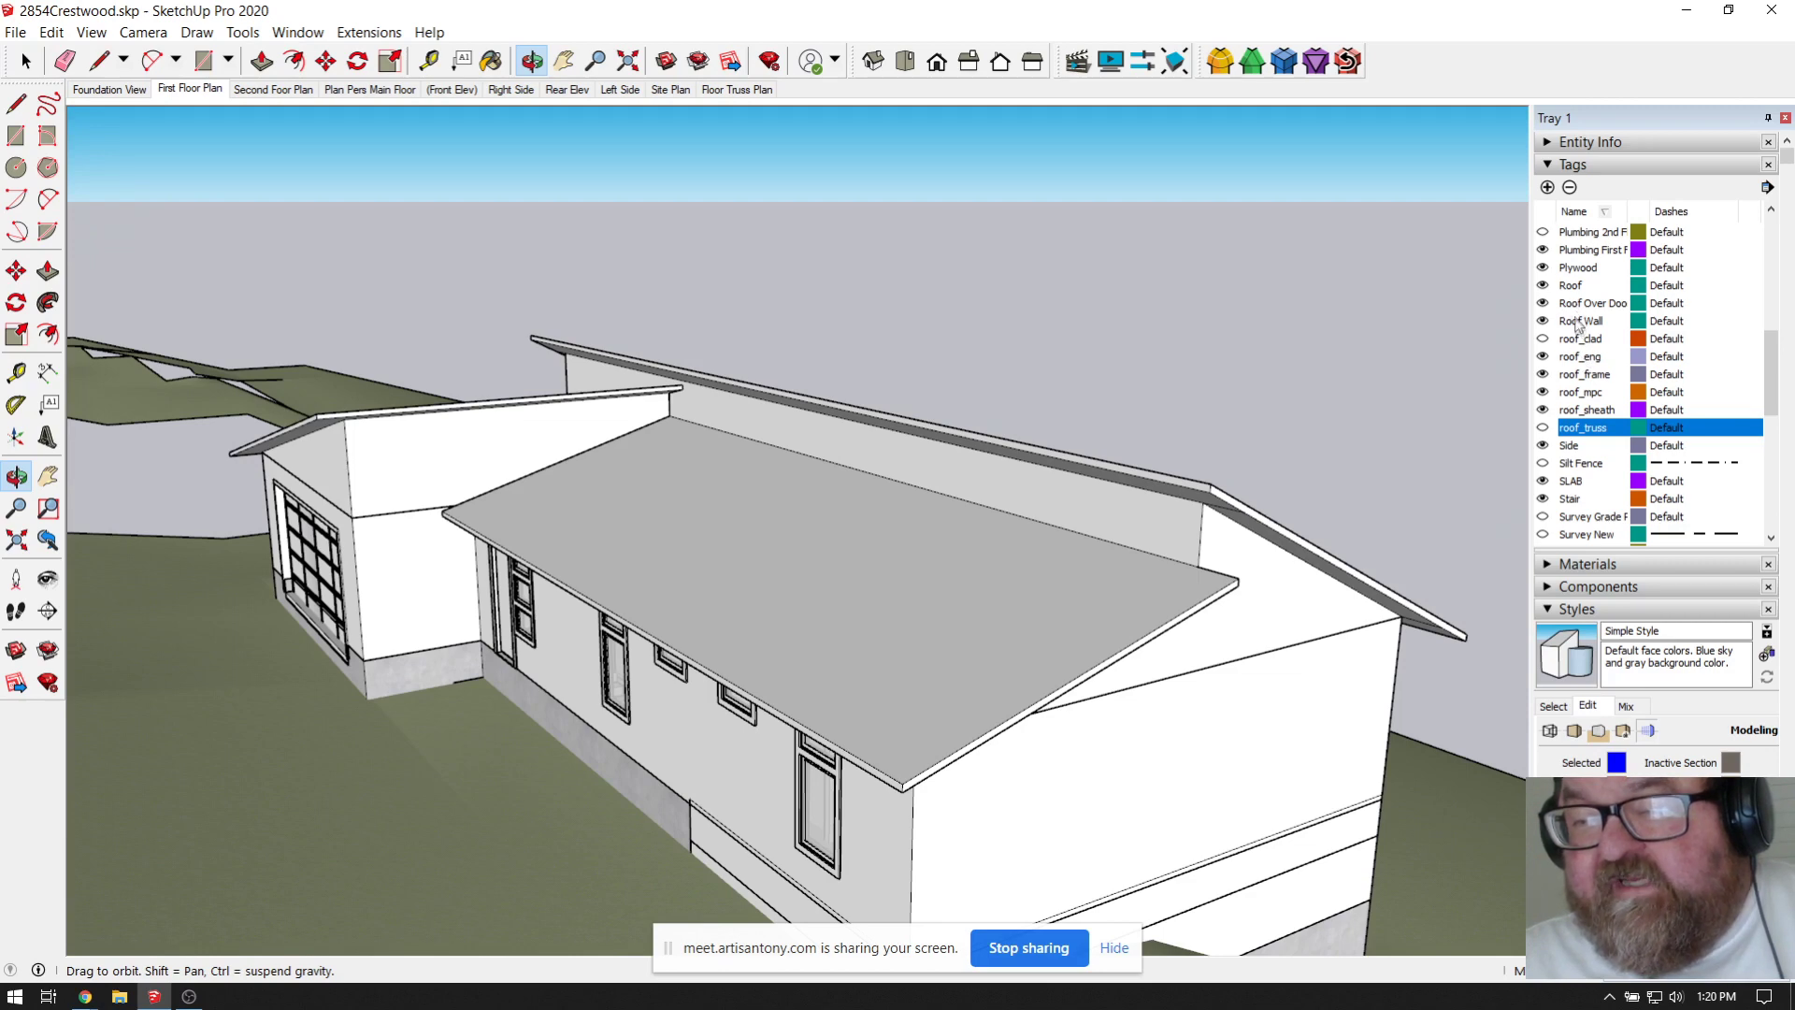
Step: Hide the Roof tag, show roof_truss again from the garage front, and open the Extensions menu
click(1543, 285)
click(1543, 428)
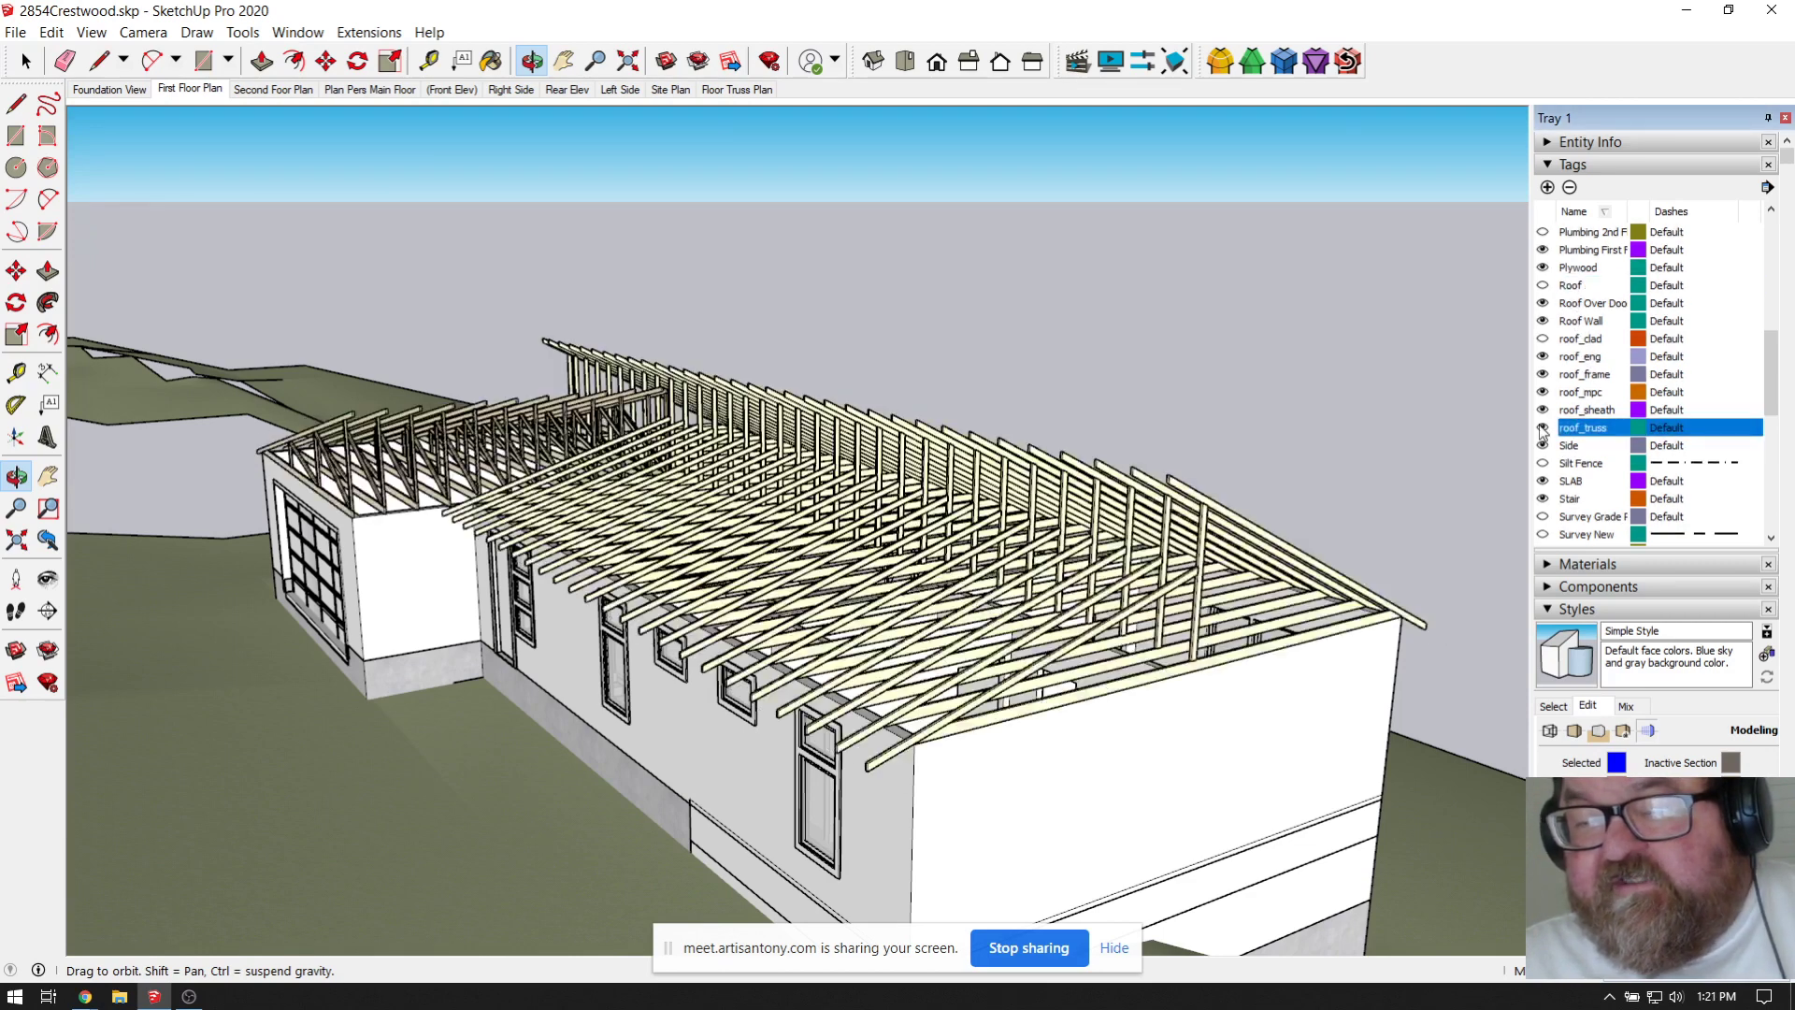
drag(1156, 609, 655, 392)
scroll(467, 309, up, 4)
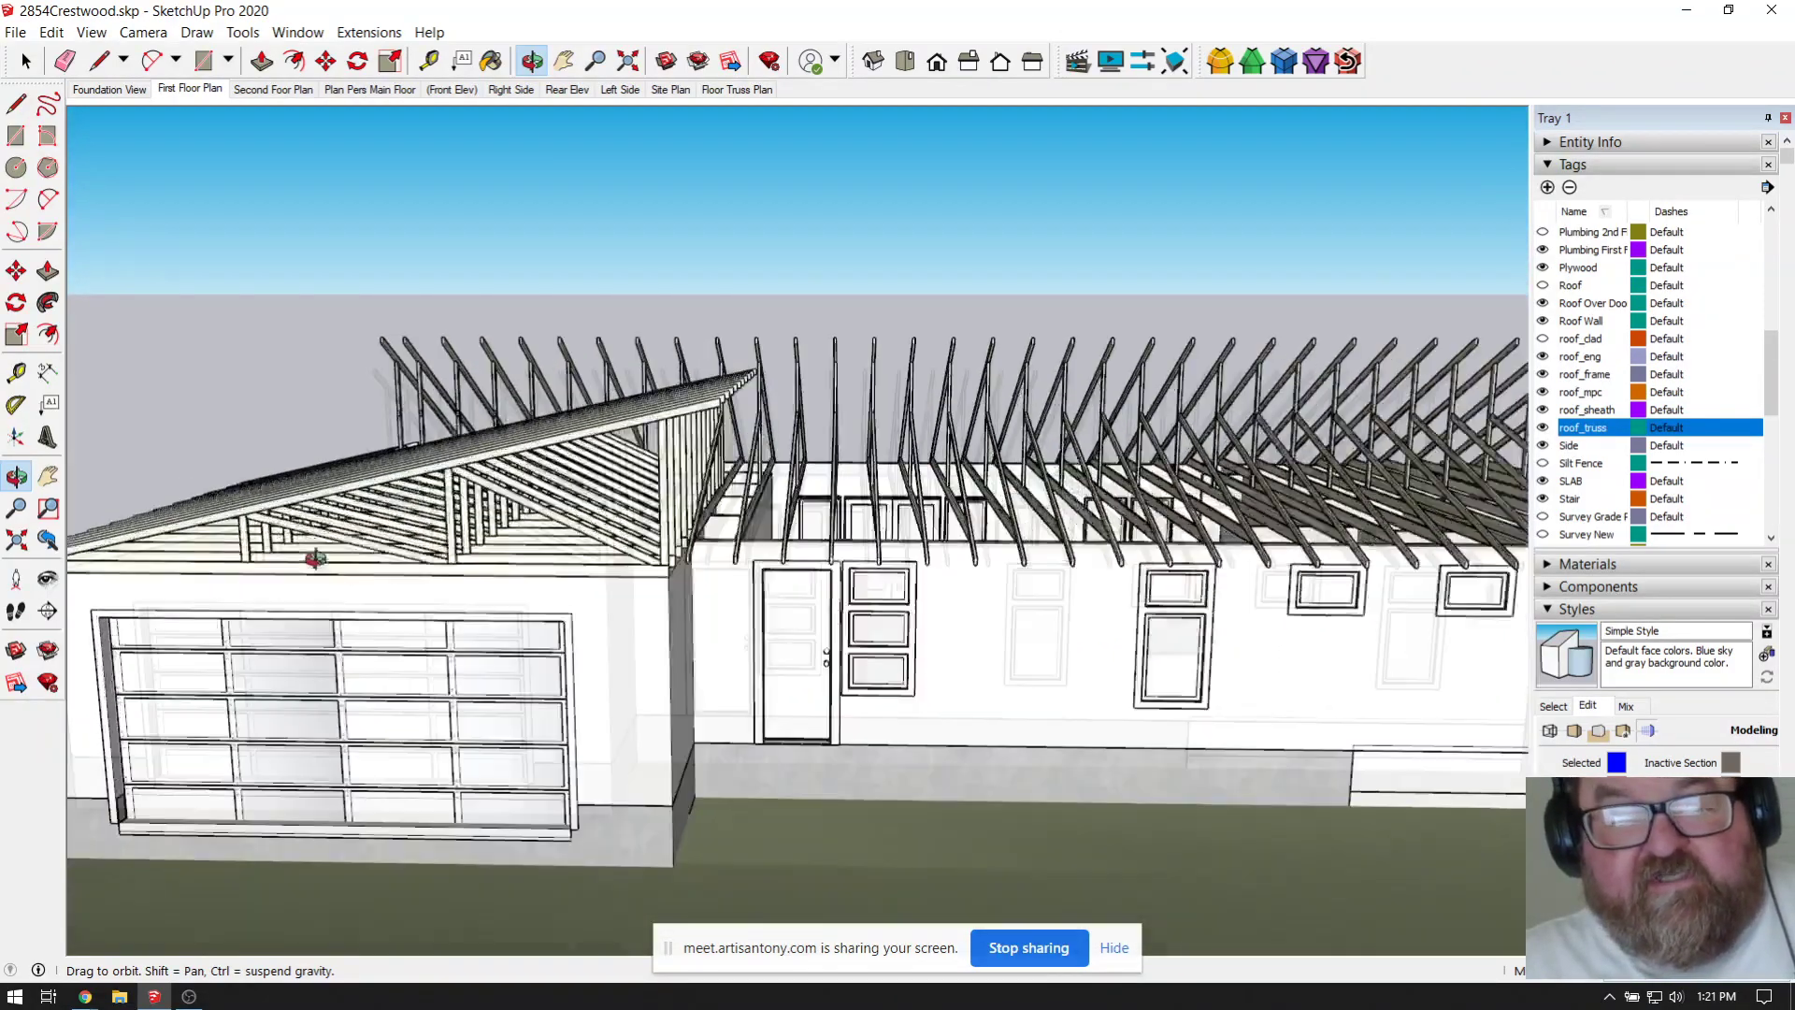
click(369, 31)
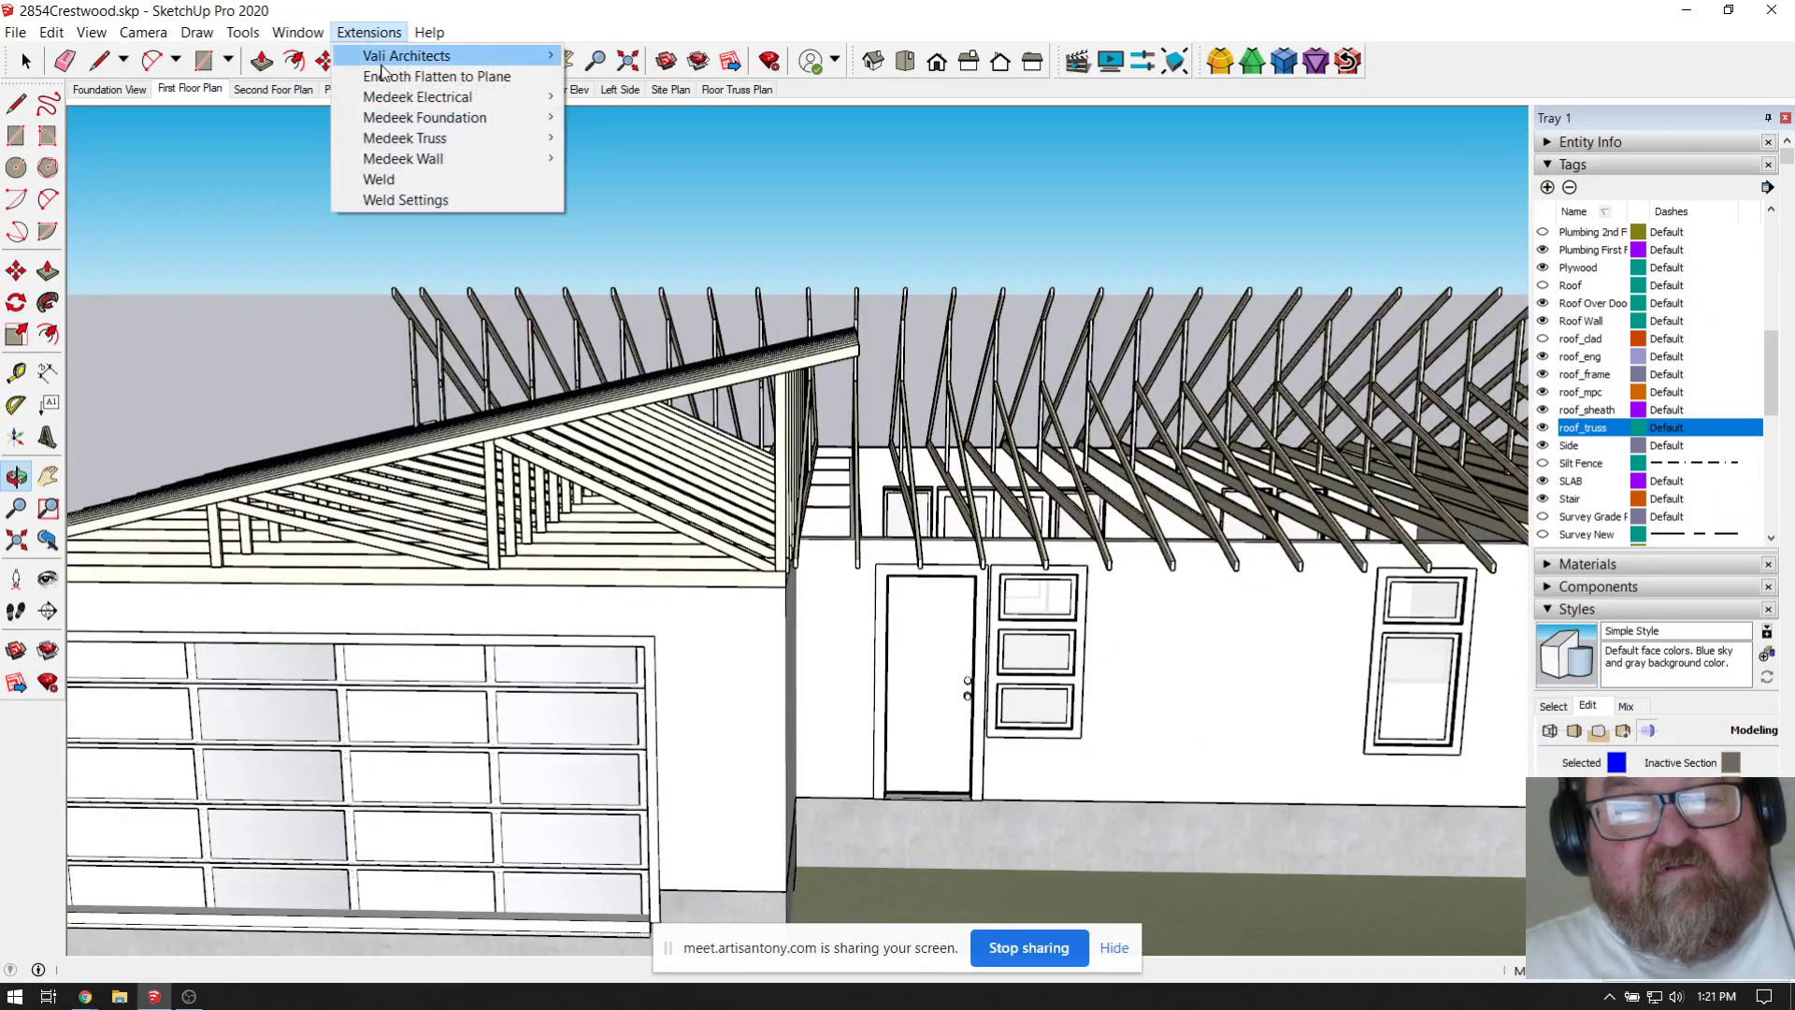
Step: Close the Extensions menu unused and orbit around the garage roof trusses to face the gable post
click(465, 20)
drag(612, 437, 911, 386)
drag(624, 517, 785, 459)
mouse_move(781, 552)
mouse_down()
mouse_move(746, 548)
mouse_move(775, 546)
mouse_up()
Step: Start the Line tool with L, cancel it with Esc, and return to Orbit
key(l)
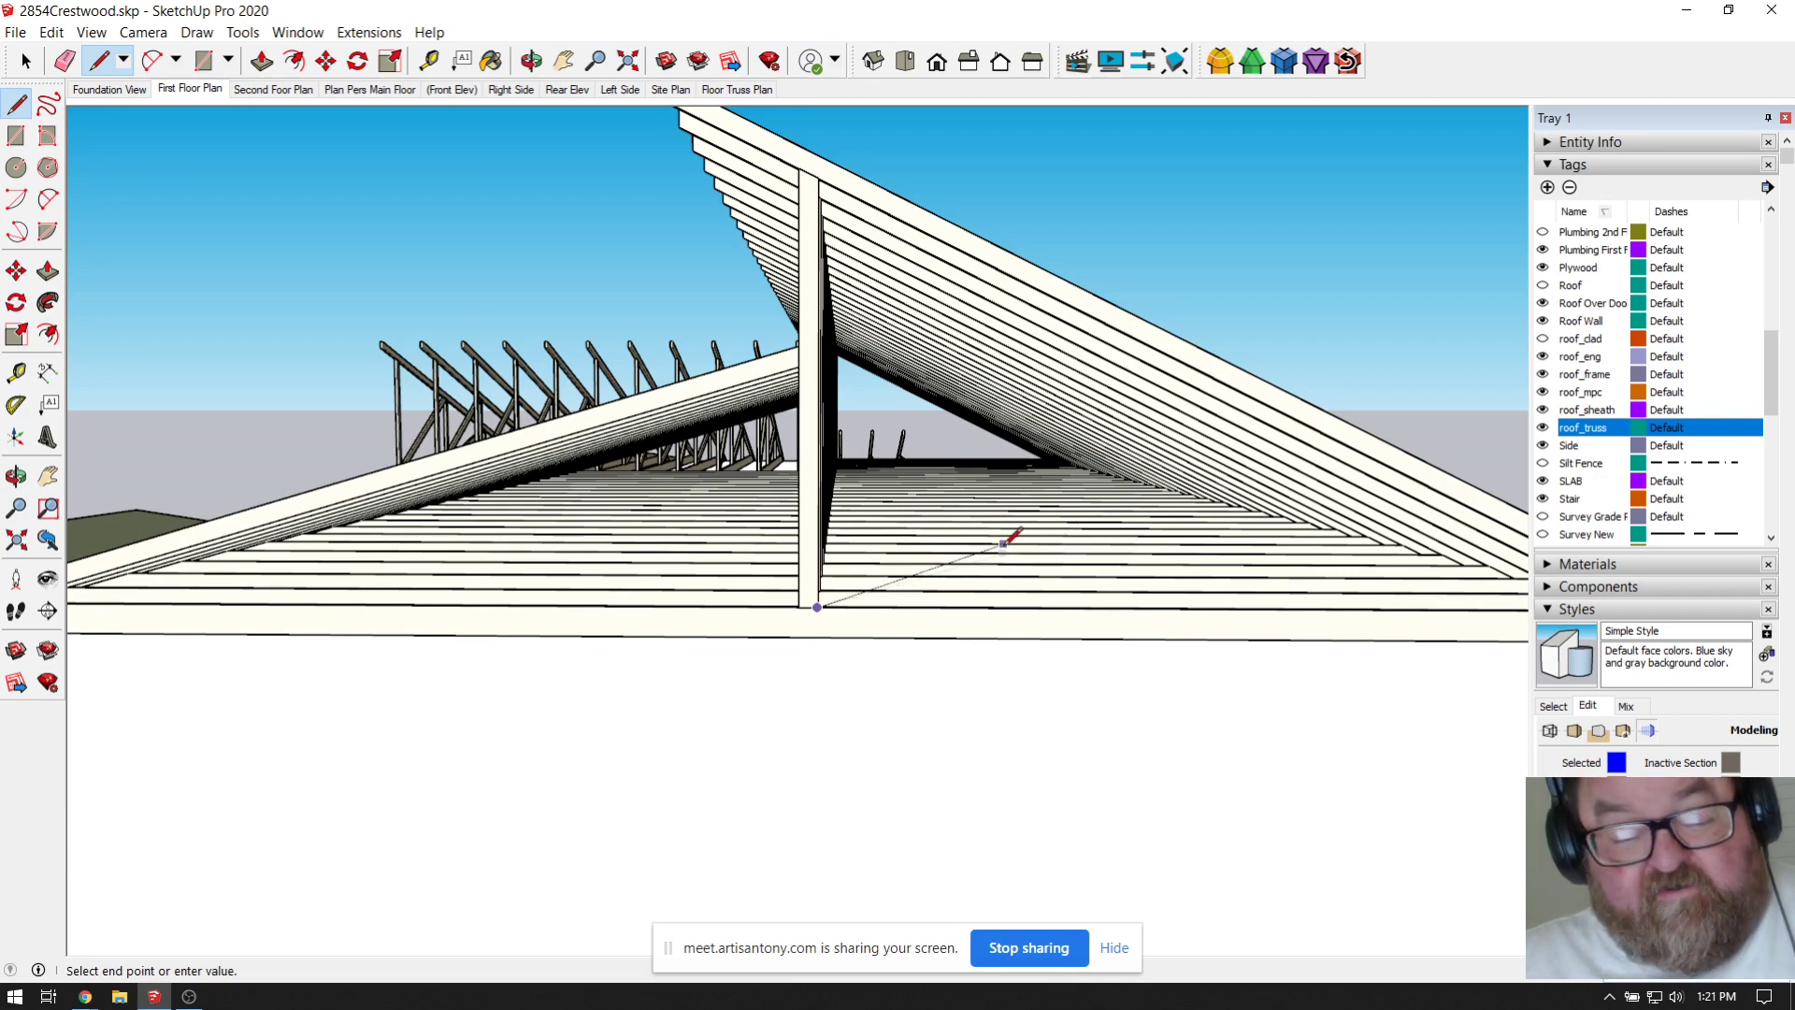
key(Escape)
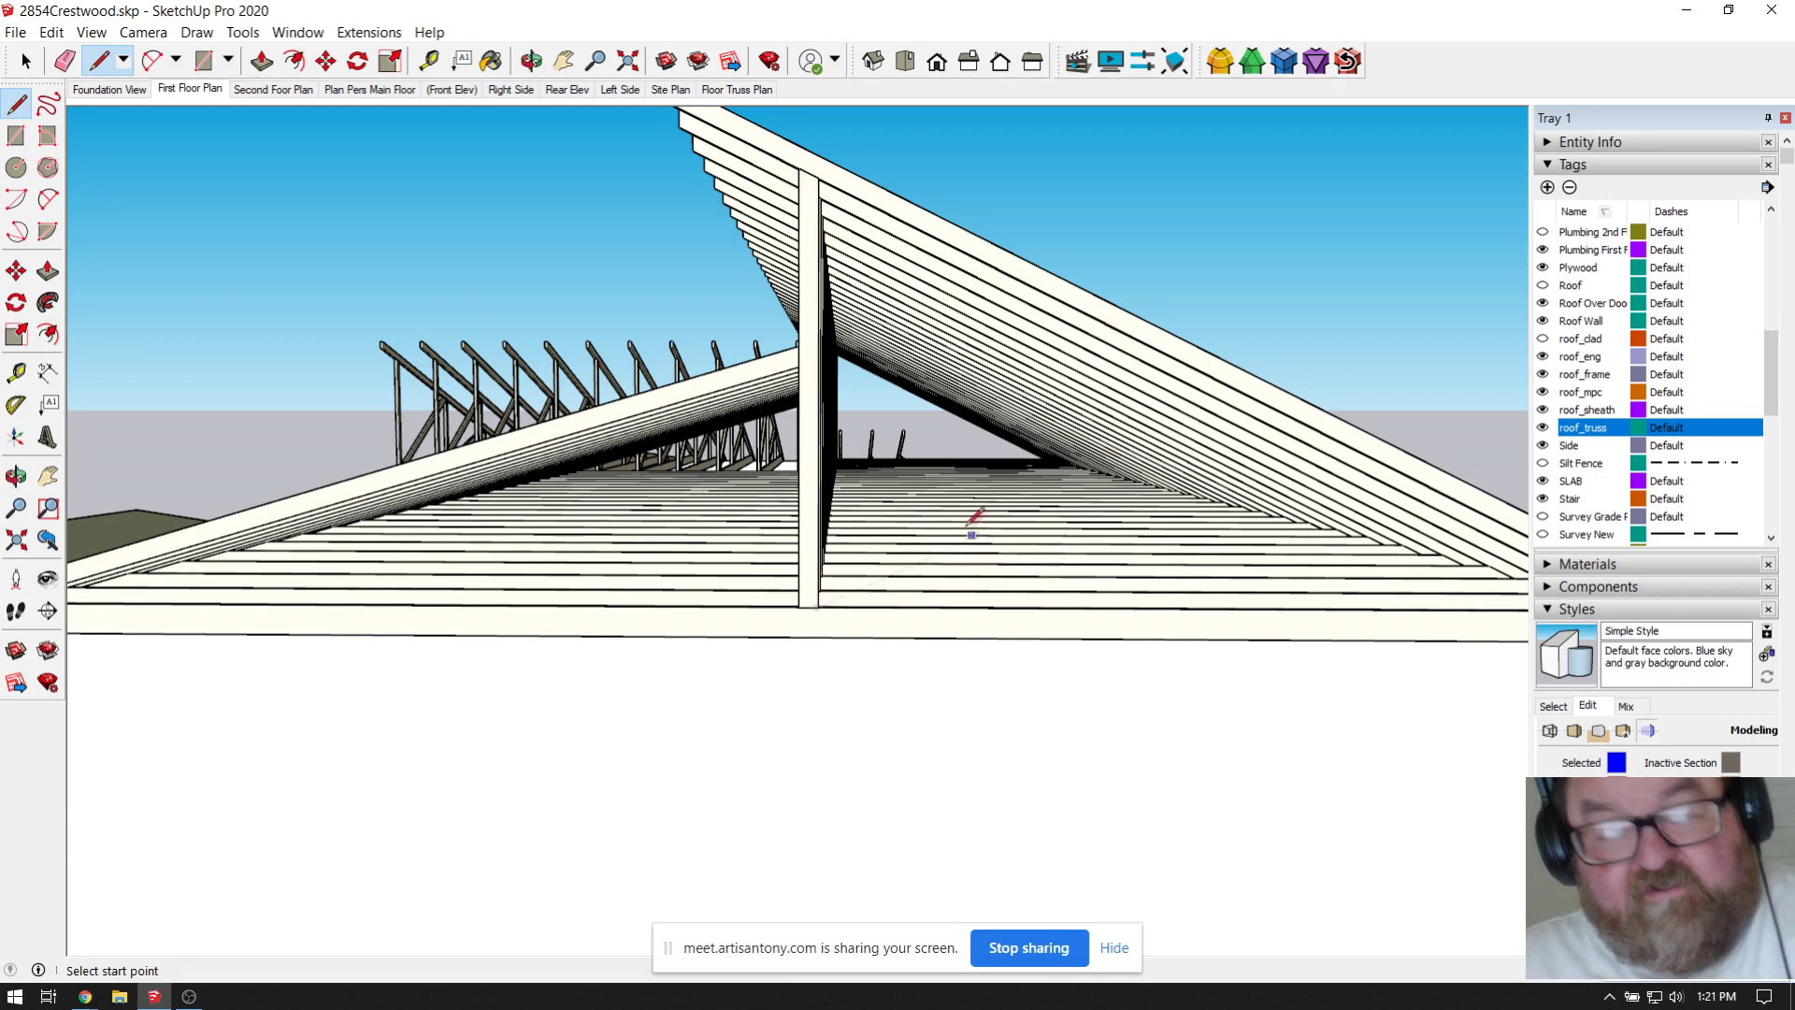
click(532, 61)
drag(838, 537, 692, 271)
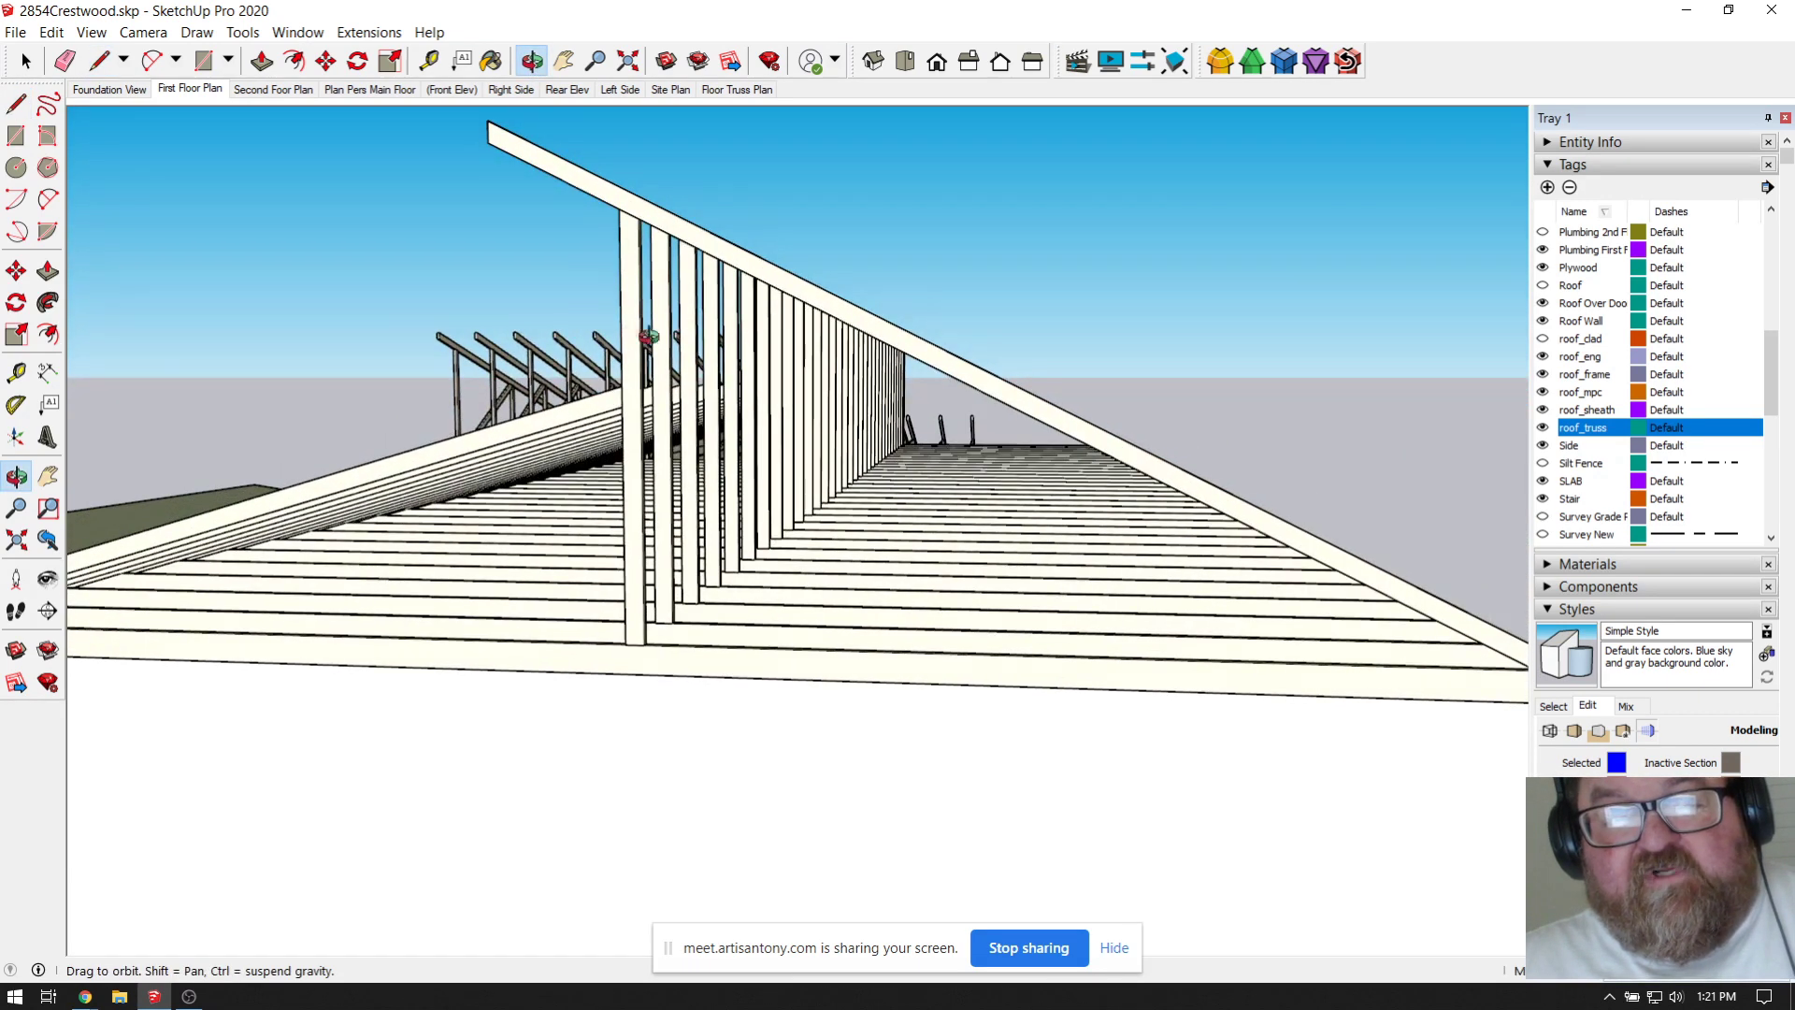
drag(647, 337, 687, 333)
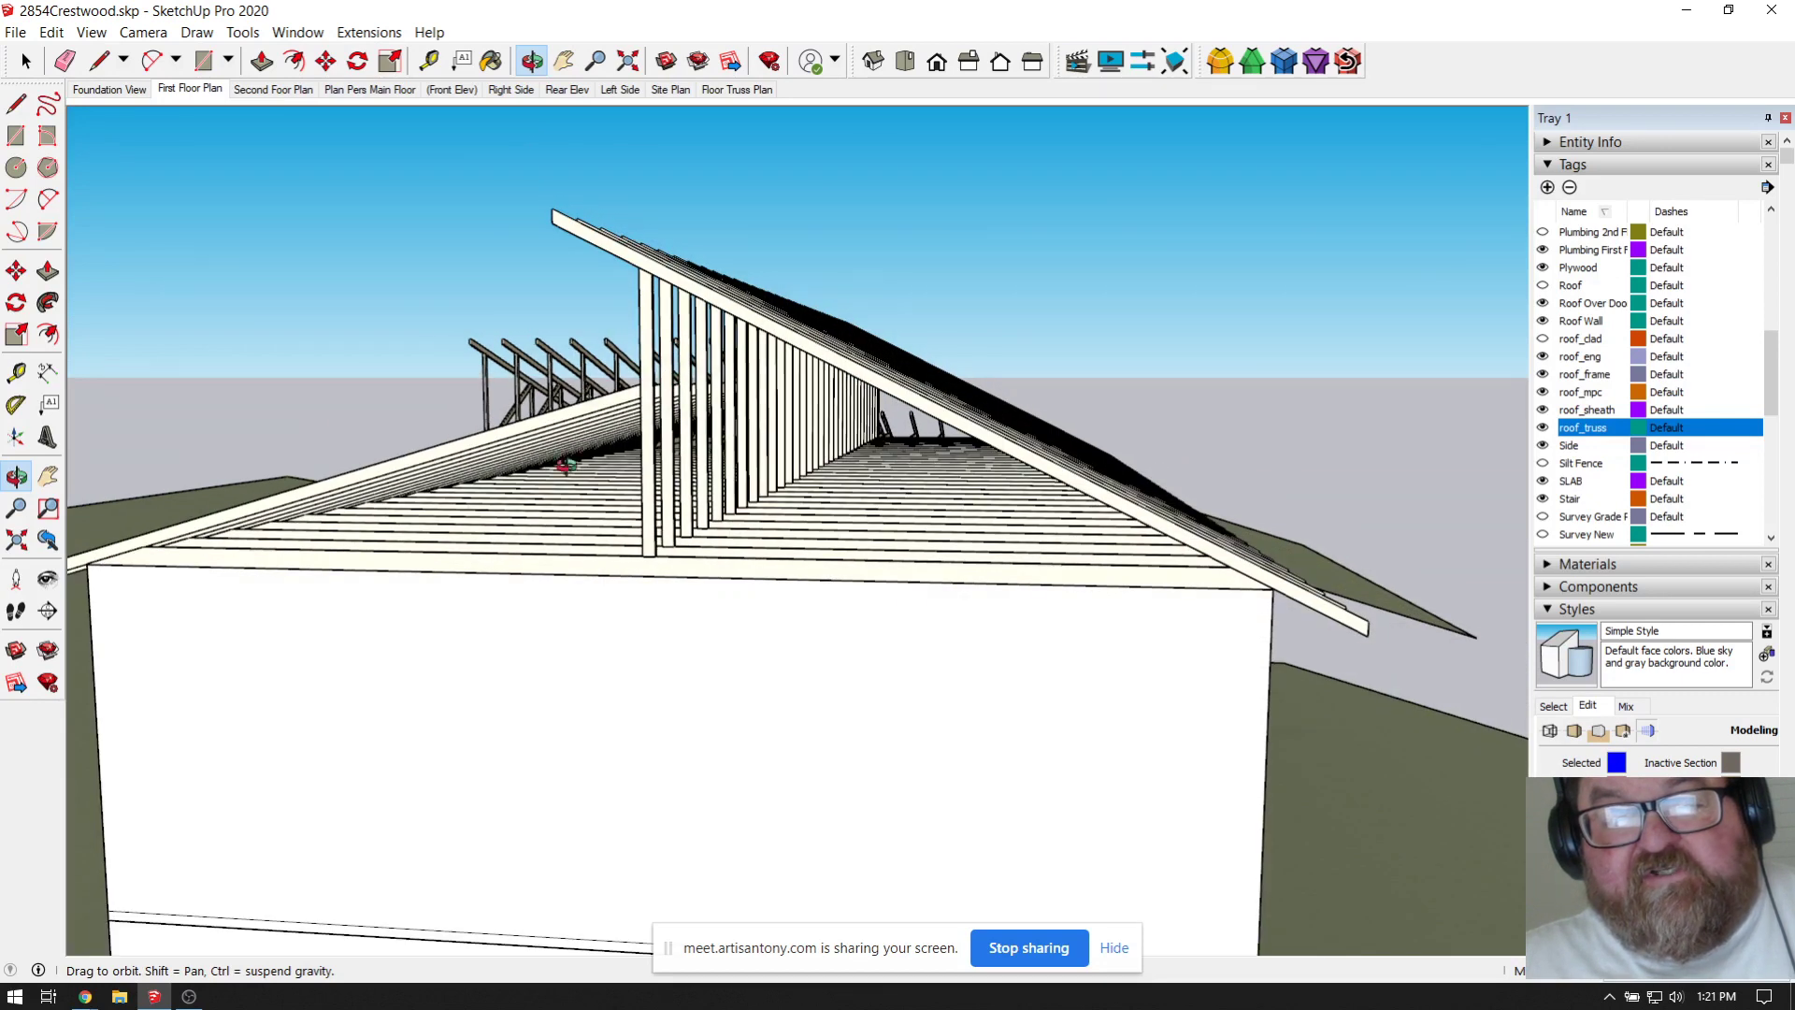
drag(565, 465, 722, 469)
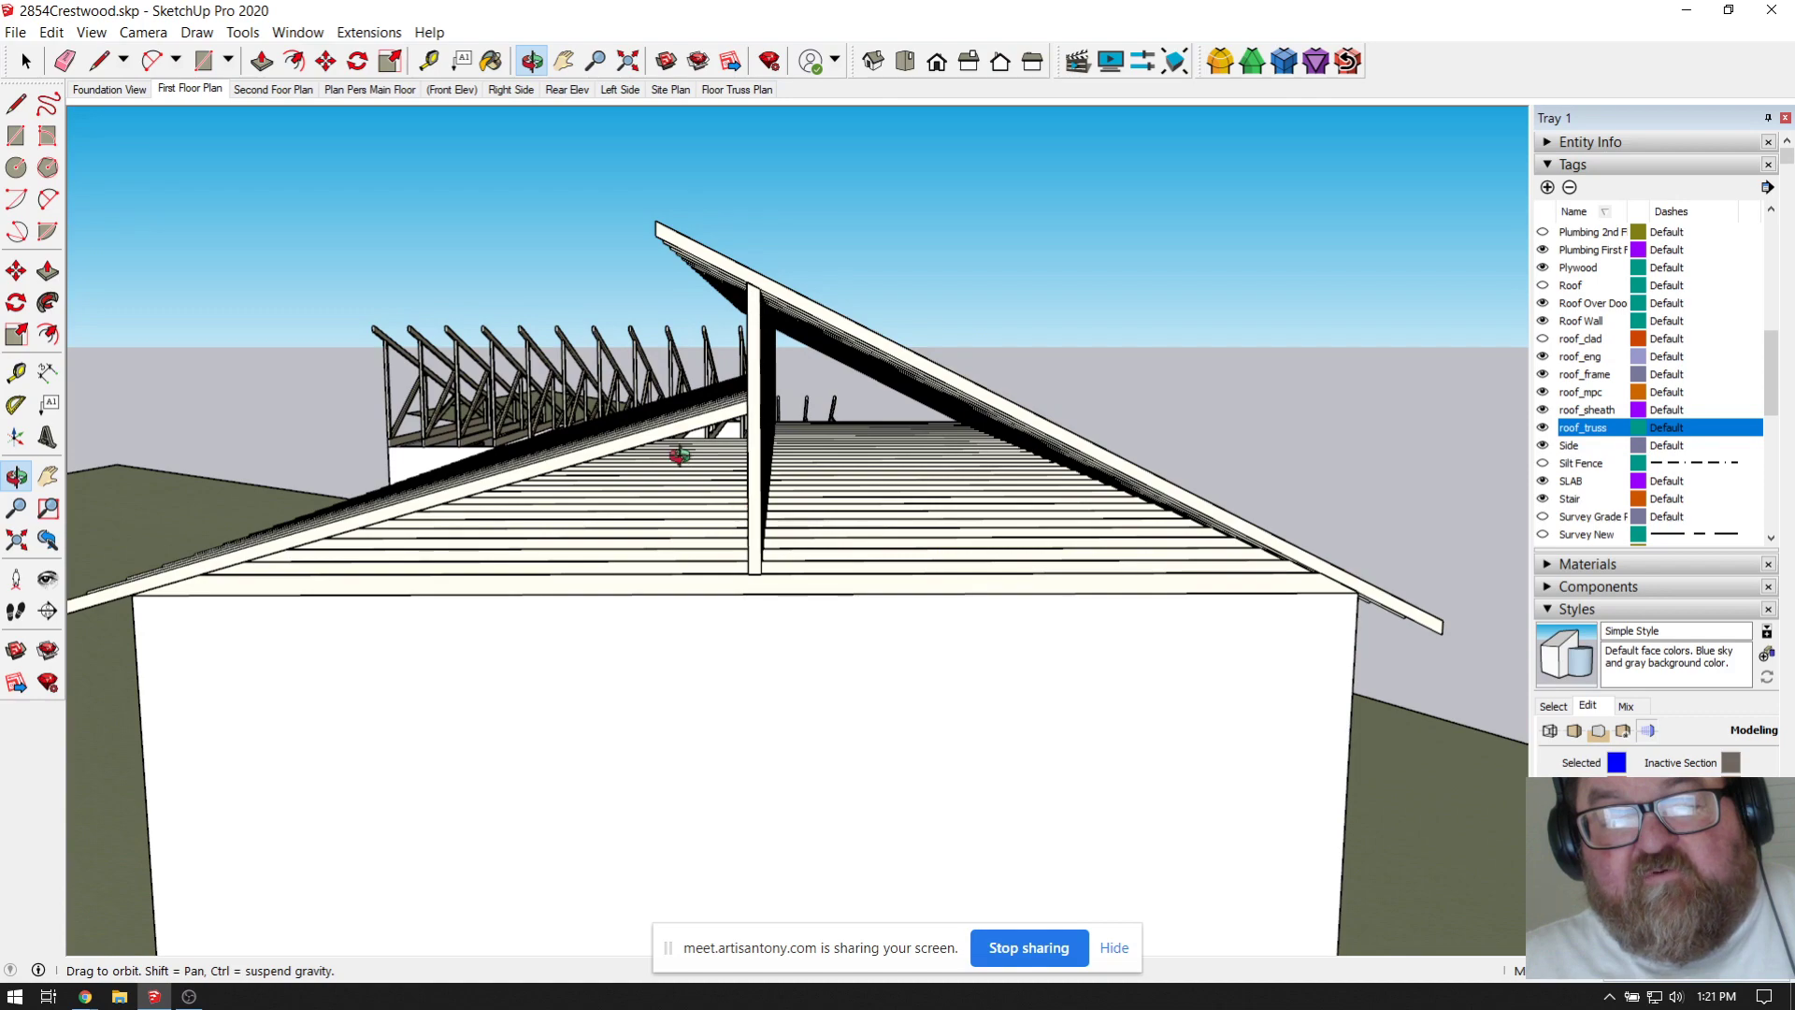
mouse_move(672, 440)
mouse_down()
mouse_move(748, 449)
mouse_move(697, 473)
mouse_up()
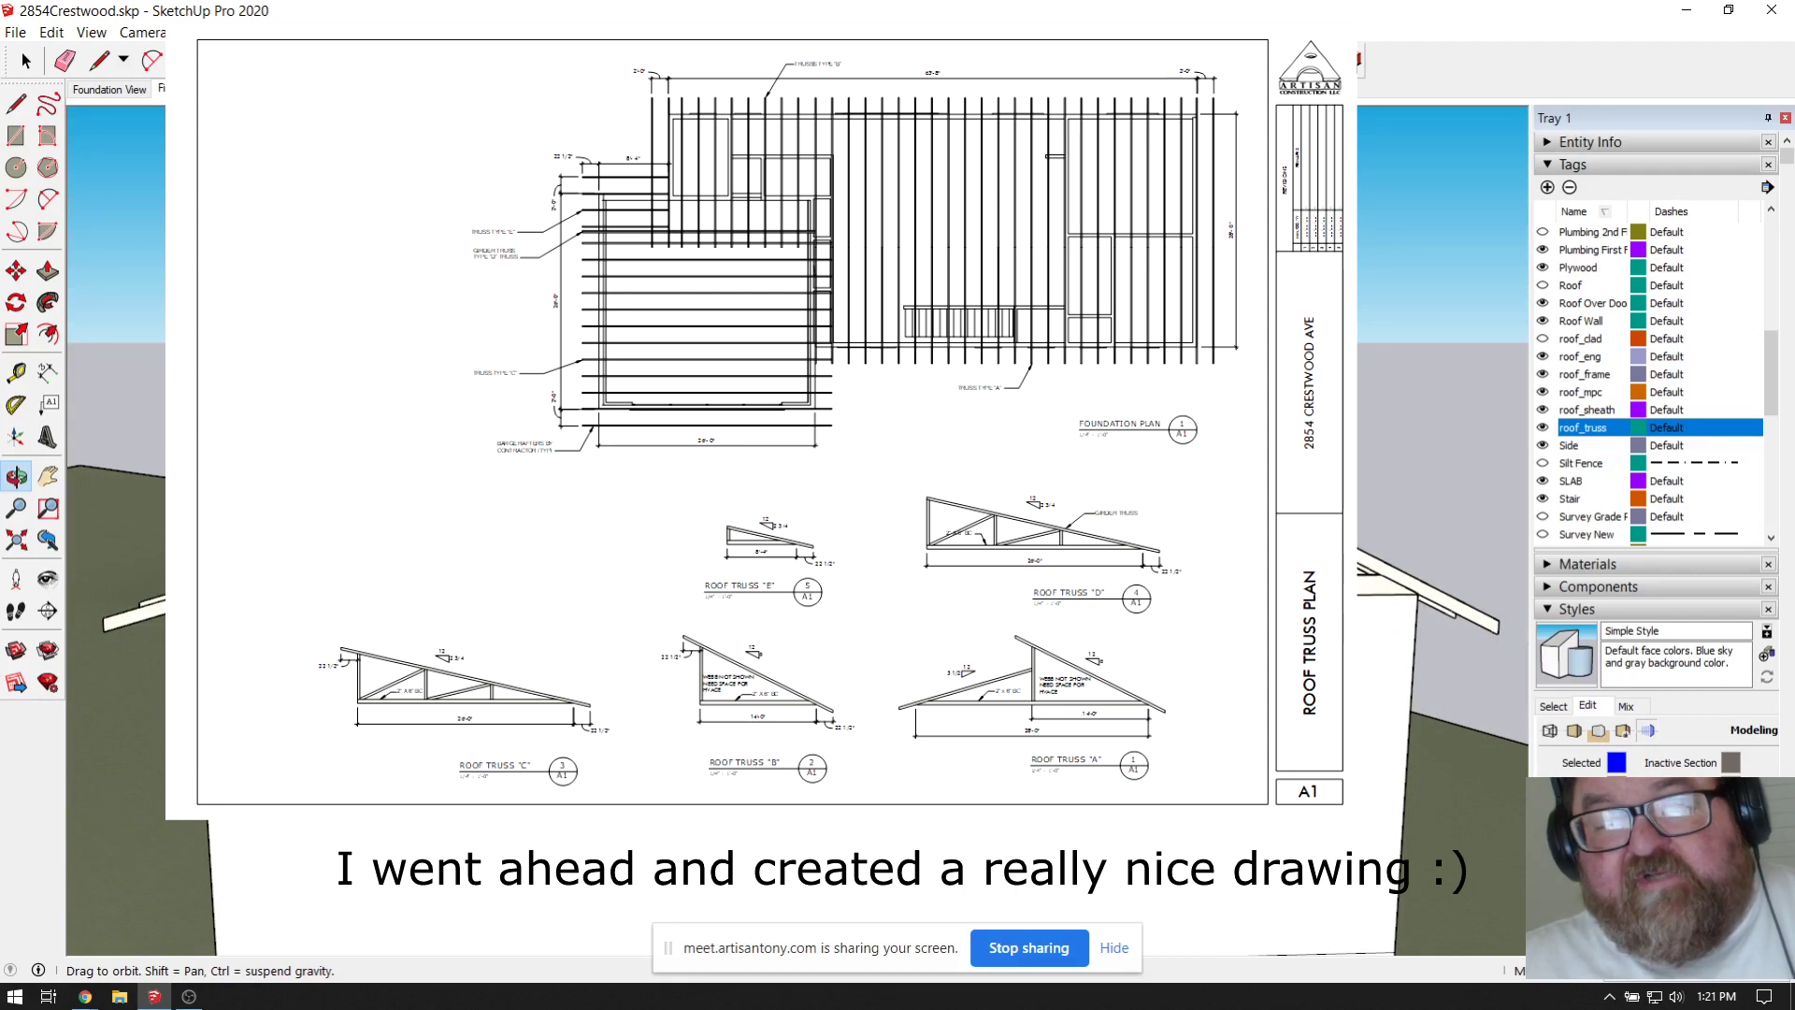
mouse_move(696, 473)
mouse_down()
mouse_move(654, 454)
mouse_move(780, 480)
mouse_move(732, 481)
mouse_move(745, 443)
mouse_up()
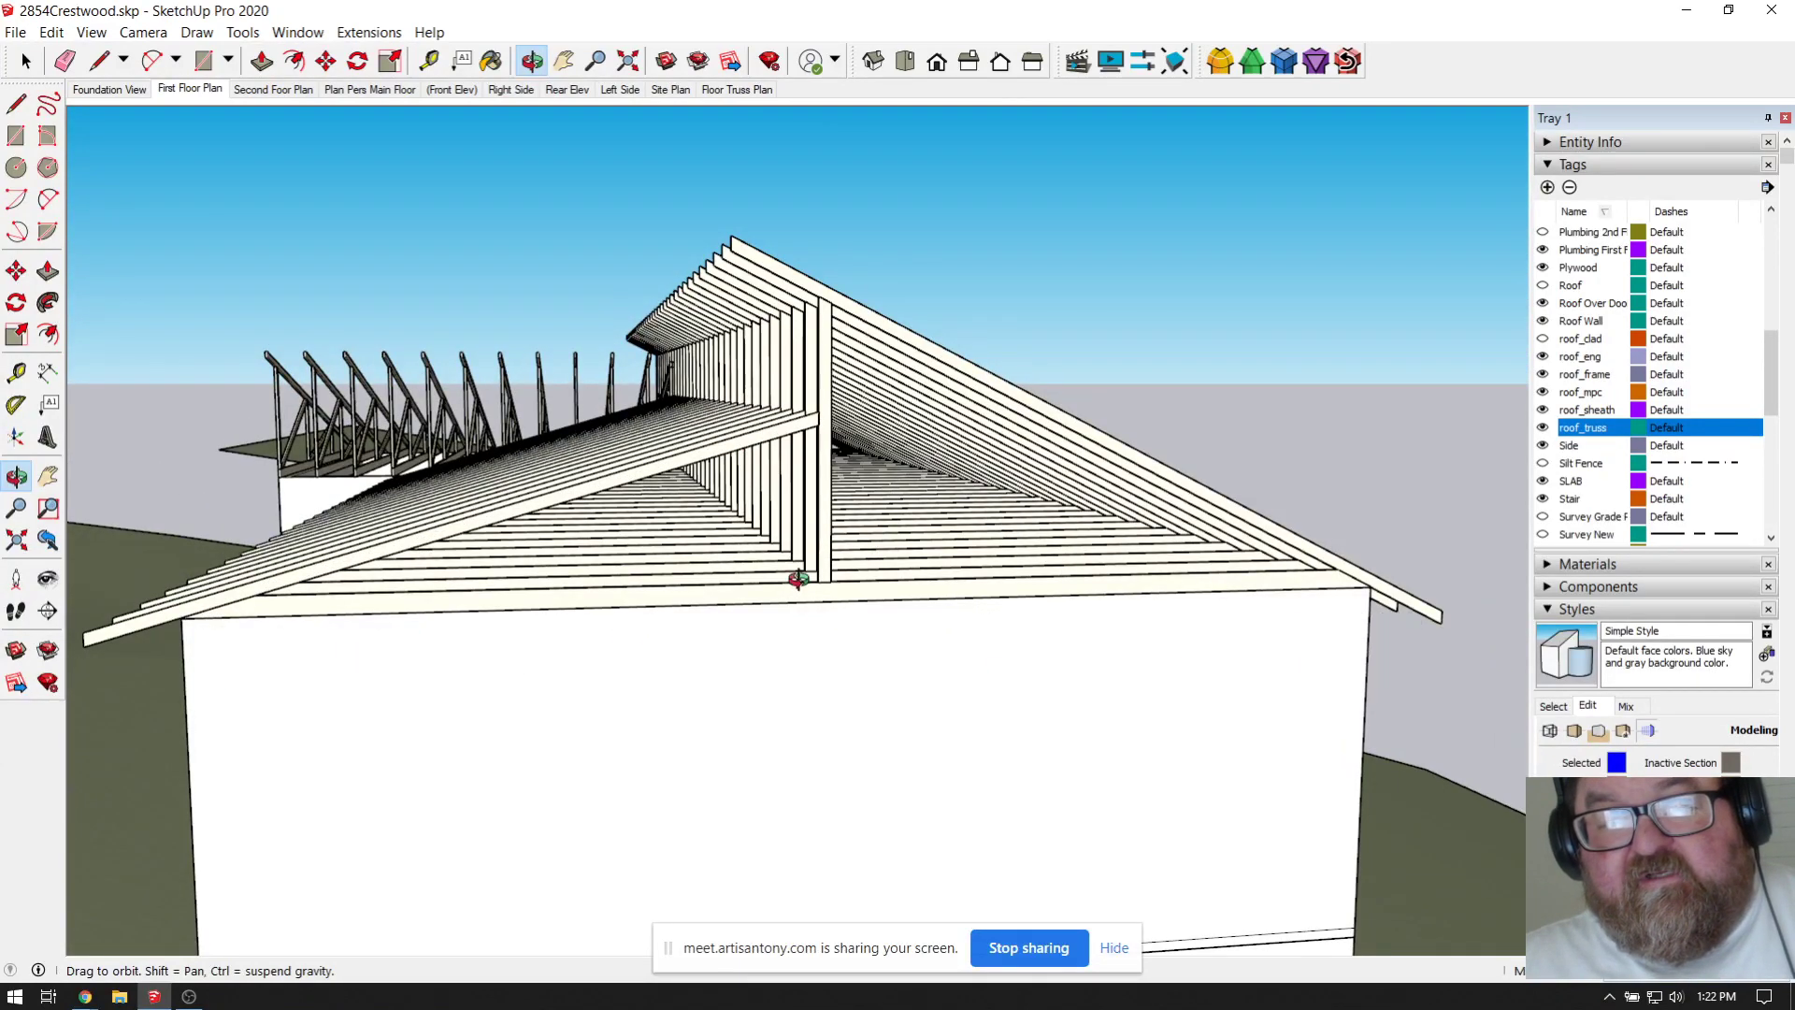
drag(799, 579, 802, 596)
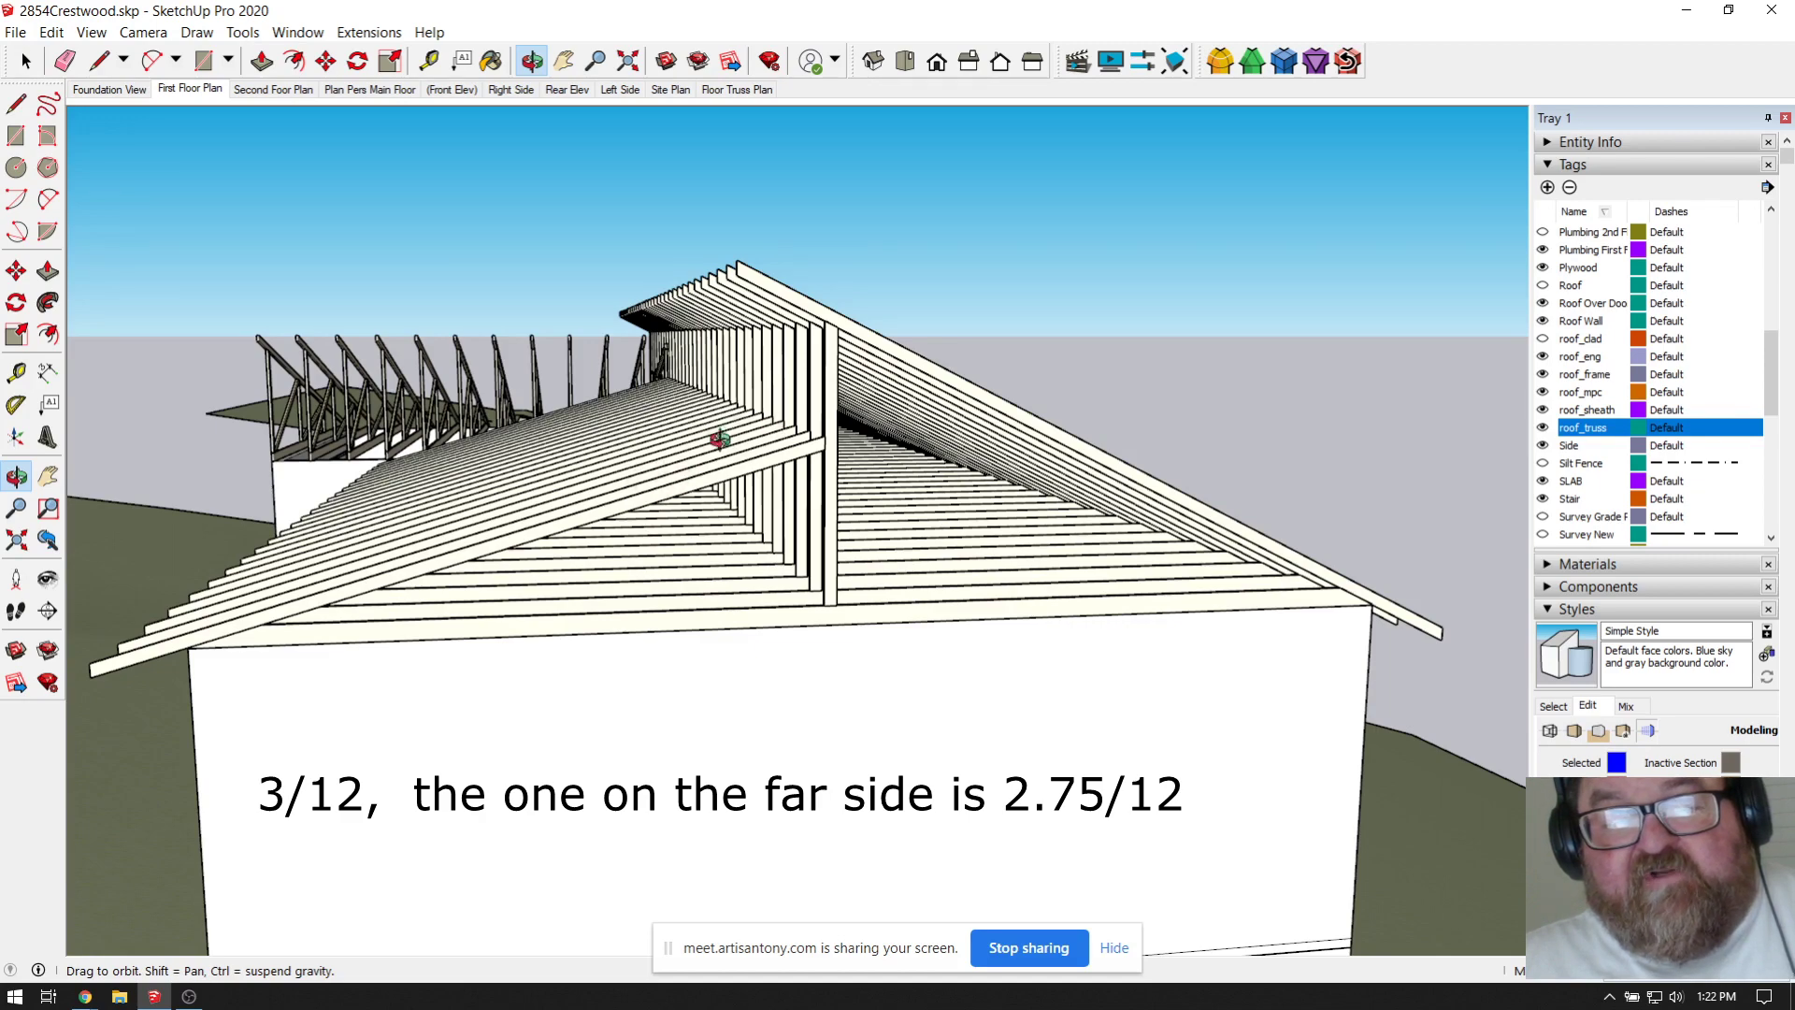
drag(719, 438, 972, 595)
drag(1218, 680, 1010, 660)
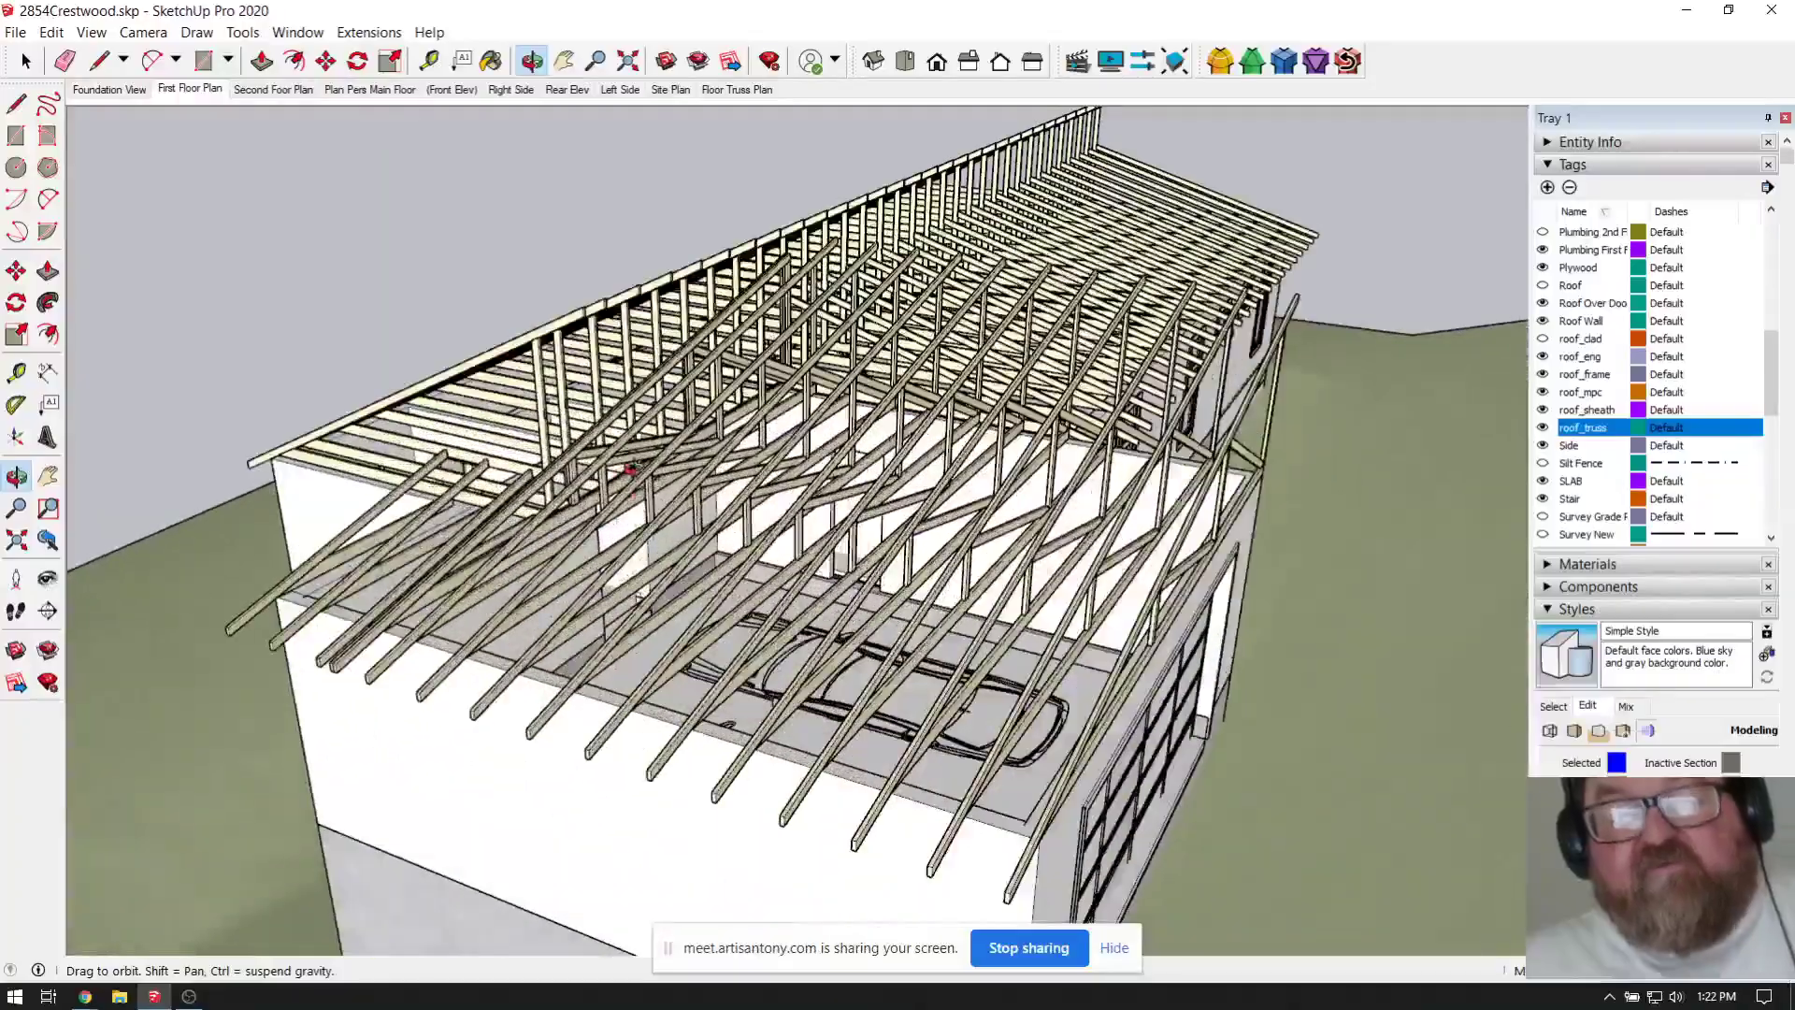
drag(630, 468, 915, 400)
drag(691, 371, 737, 372)
scroll(716, 413, up, 6)
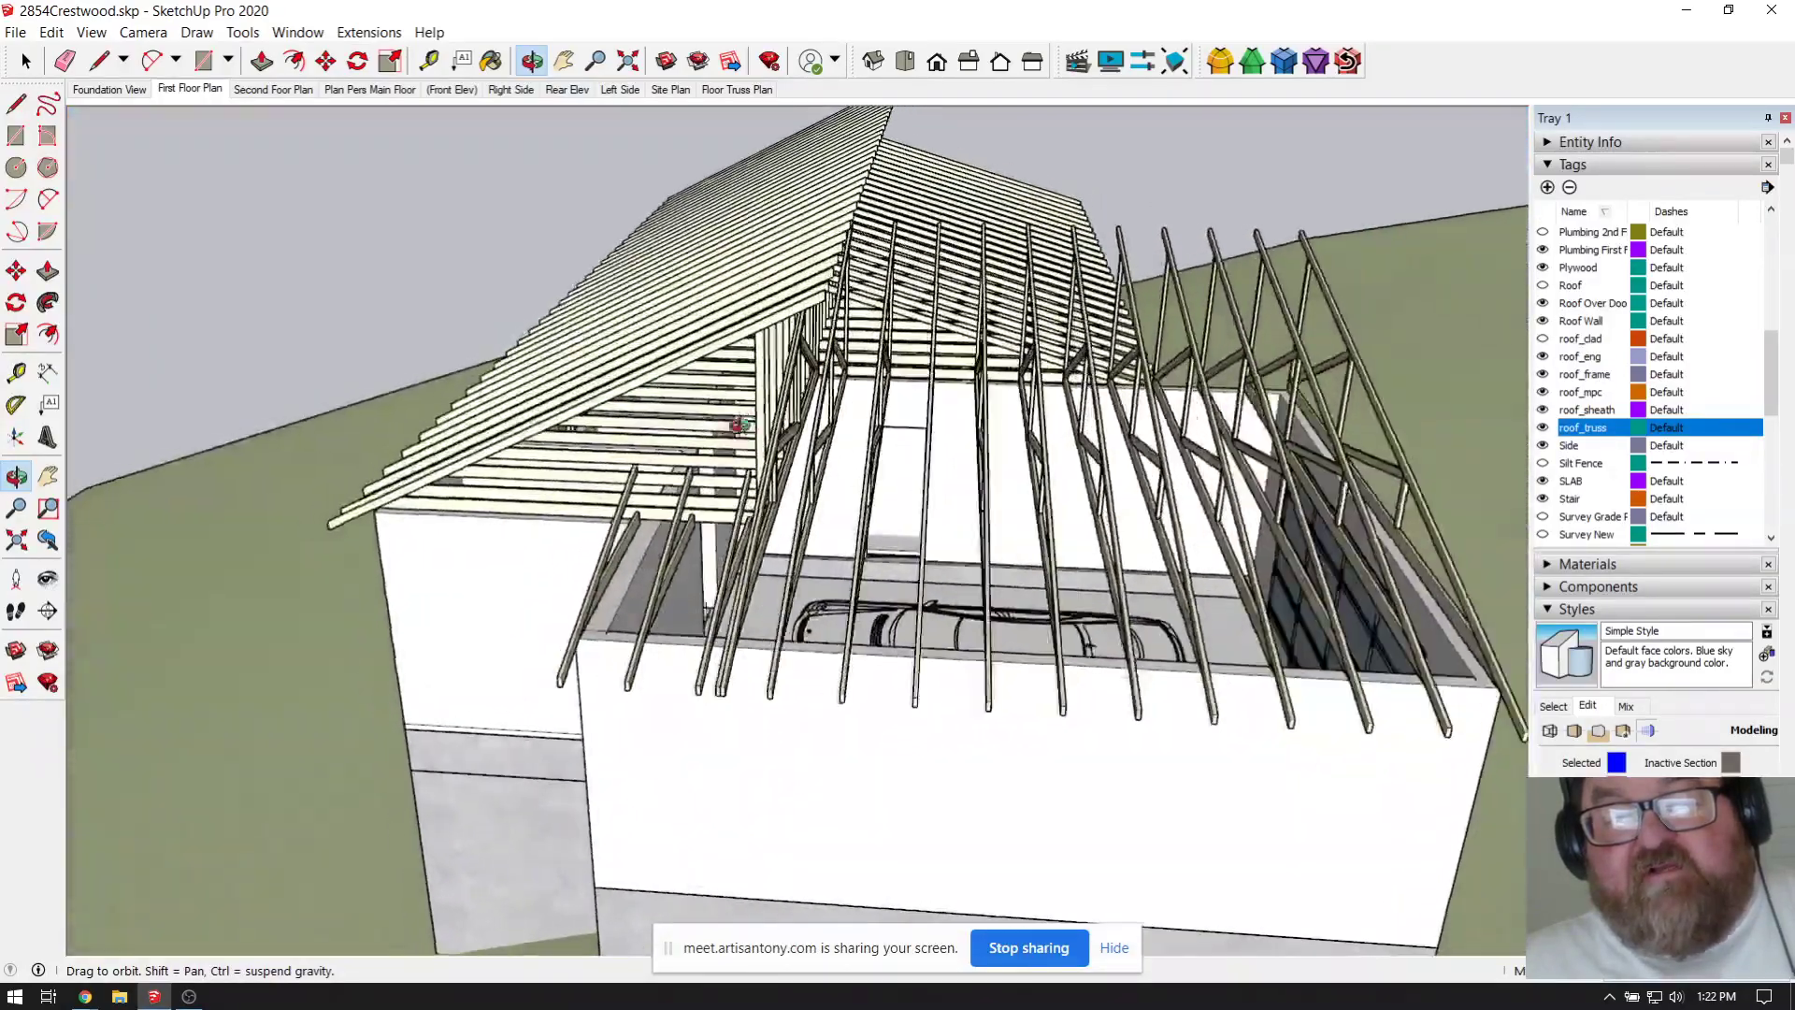
scroll(739, 404, down, 4)
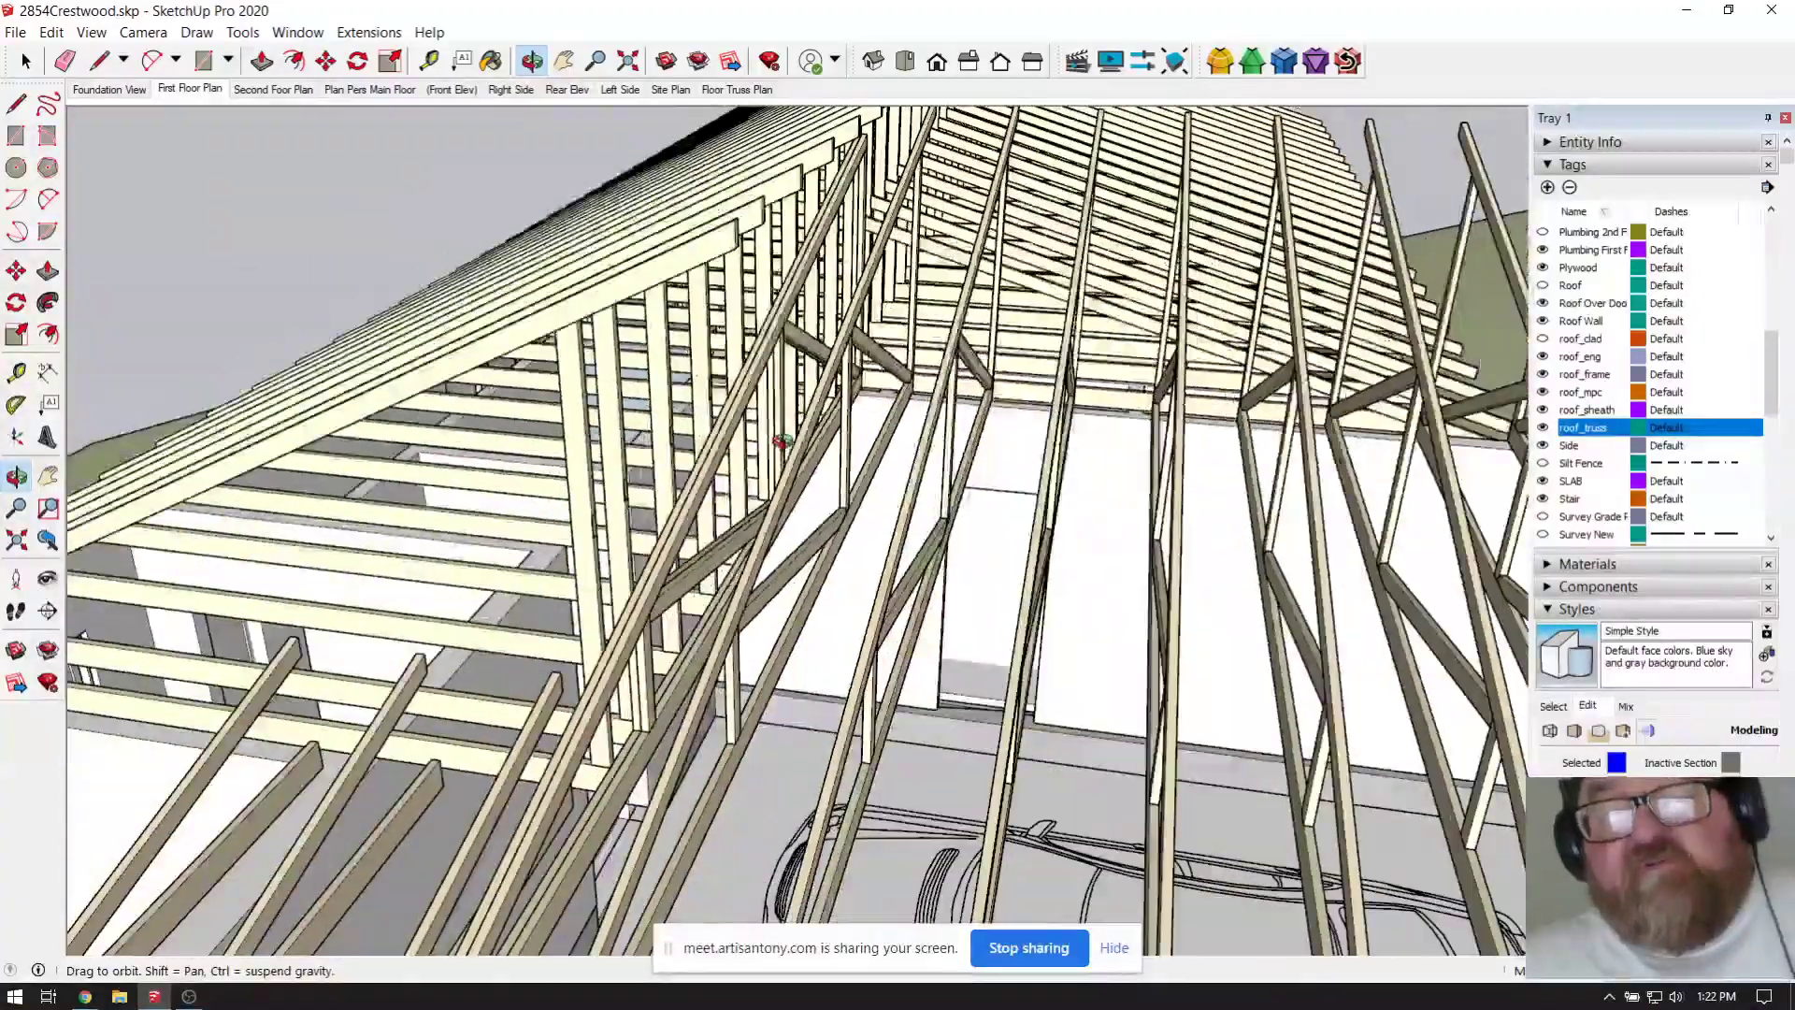
drag(782, 440, 768, 336)
mouse_move(698, 436)
mouse_down()
mouse_move(772, 392)
mouse_move(688, 454)
mouse_up()
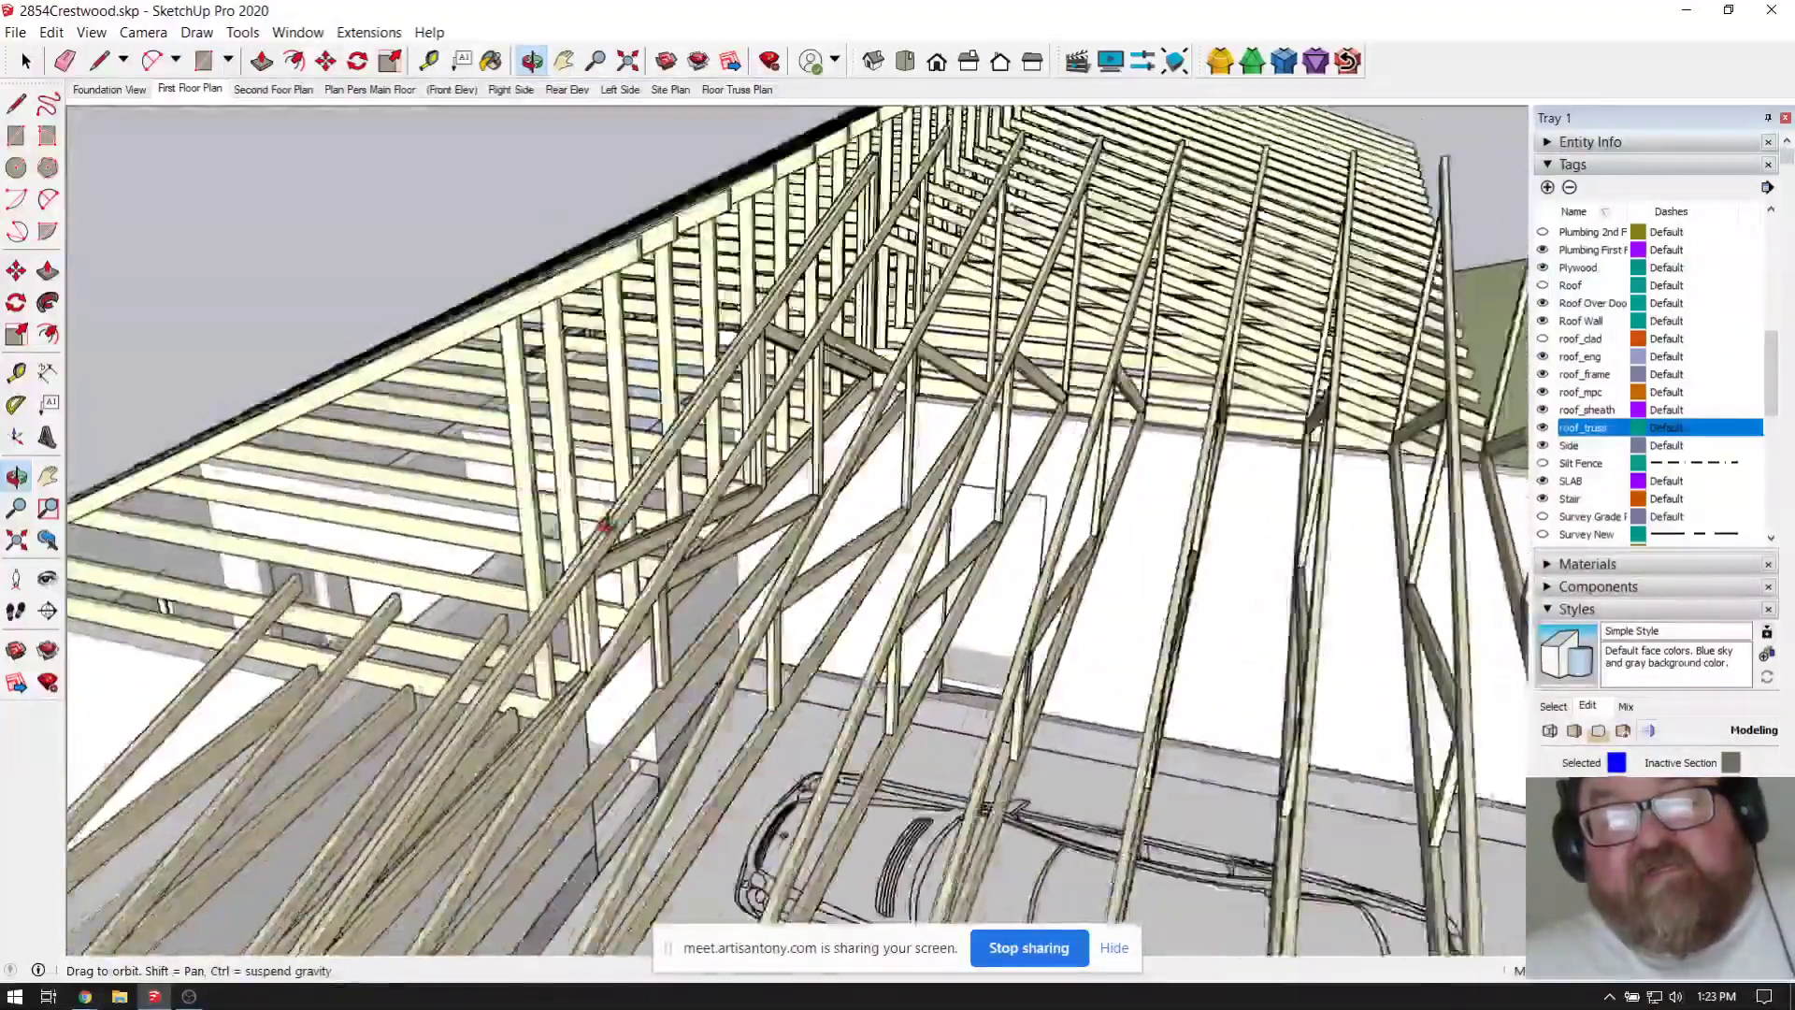
drag(603, 524, 976, 517)
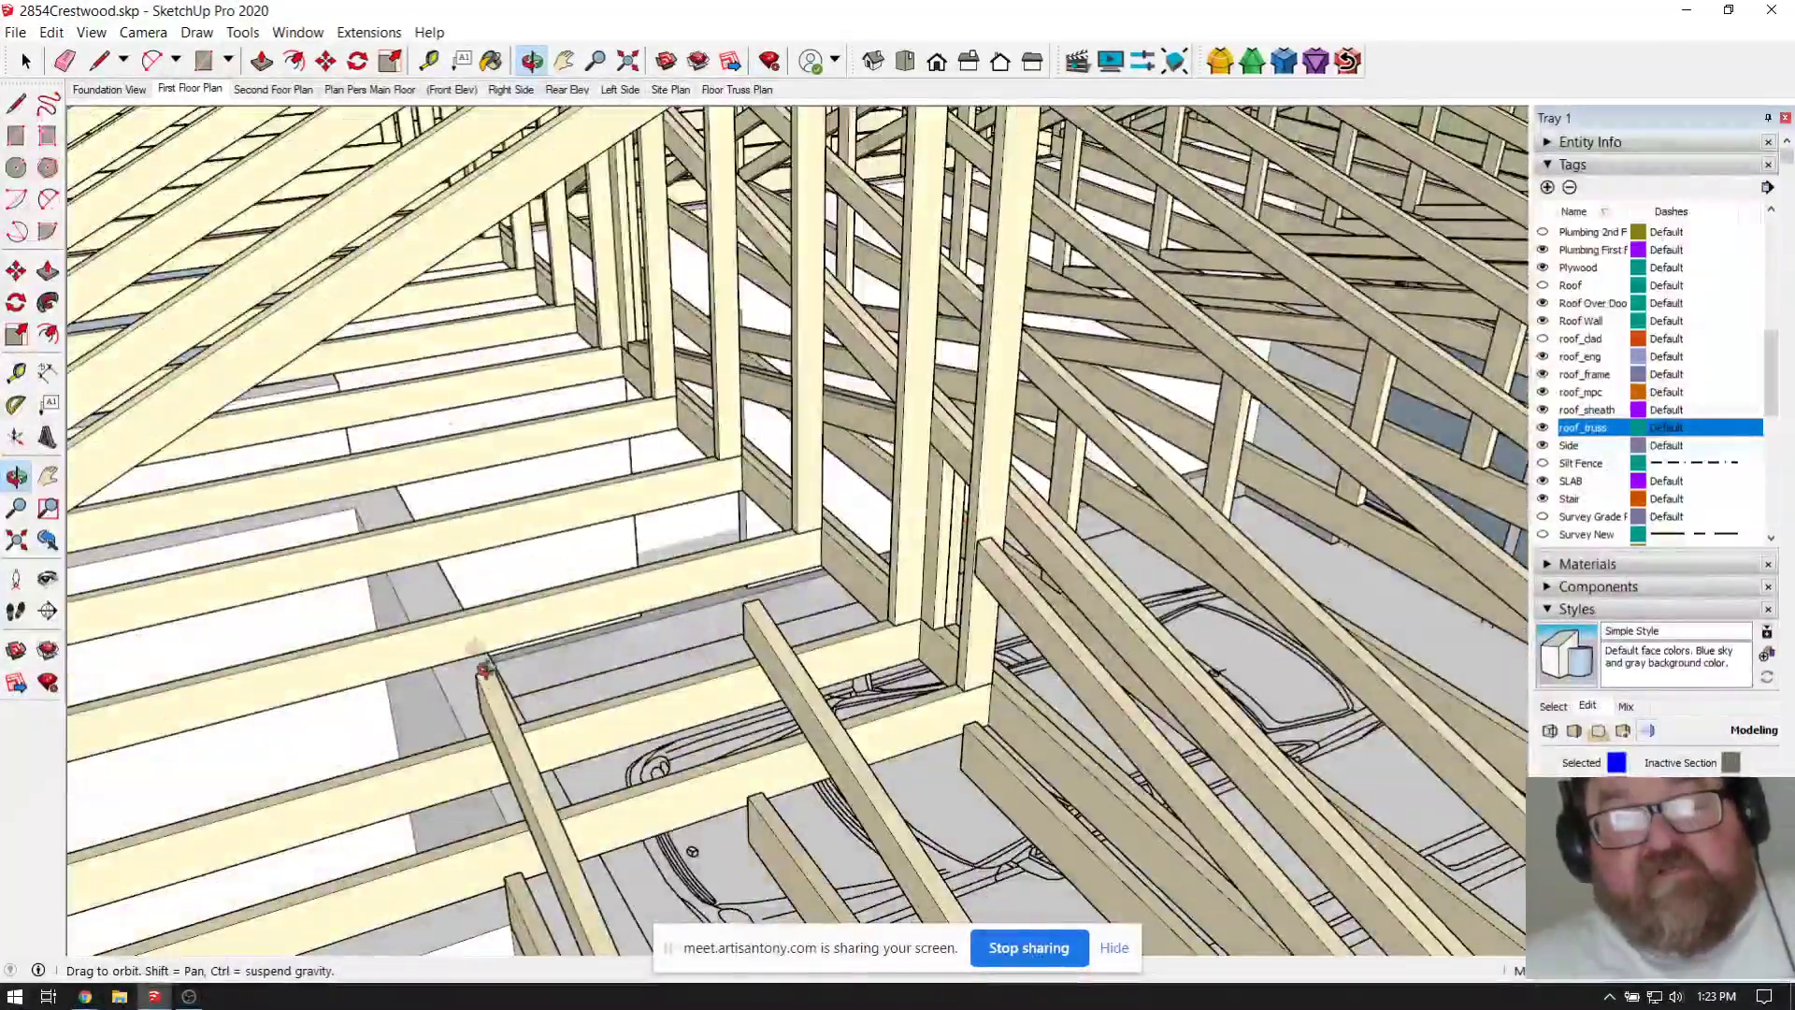
drag(465, 624, 390, 507)
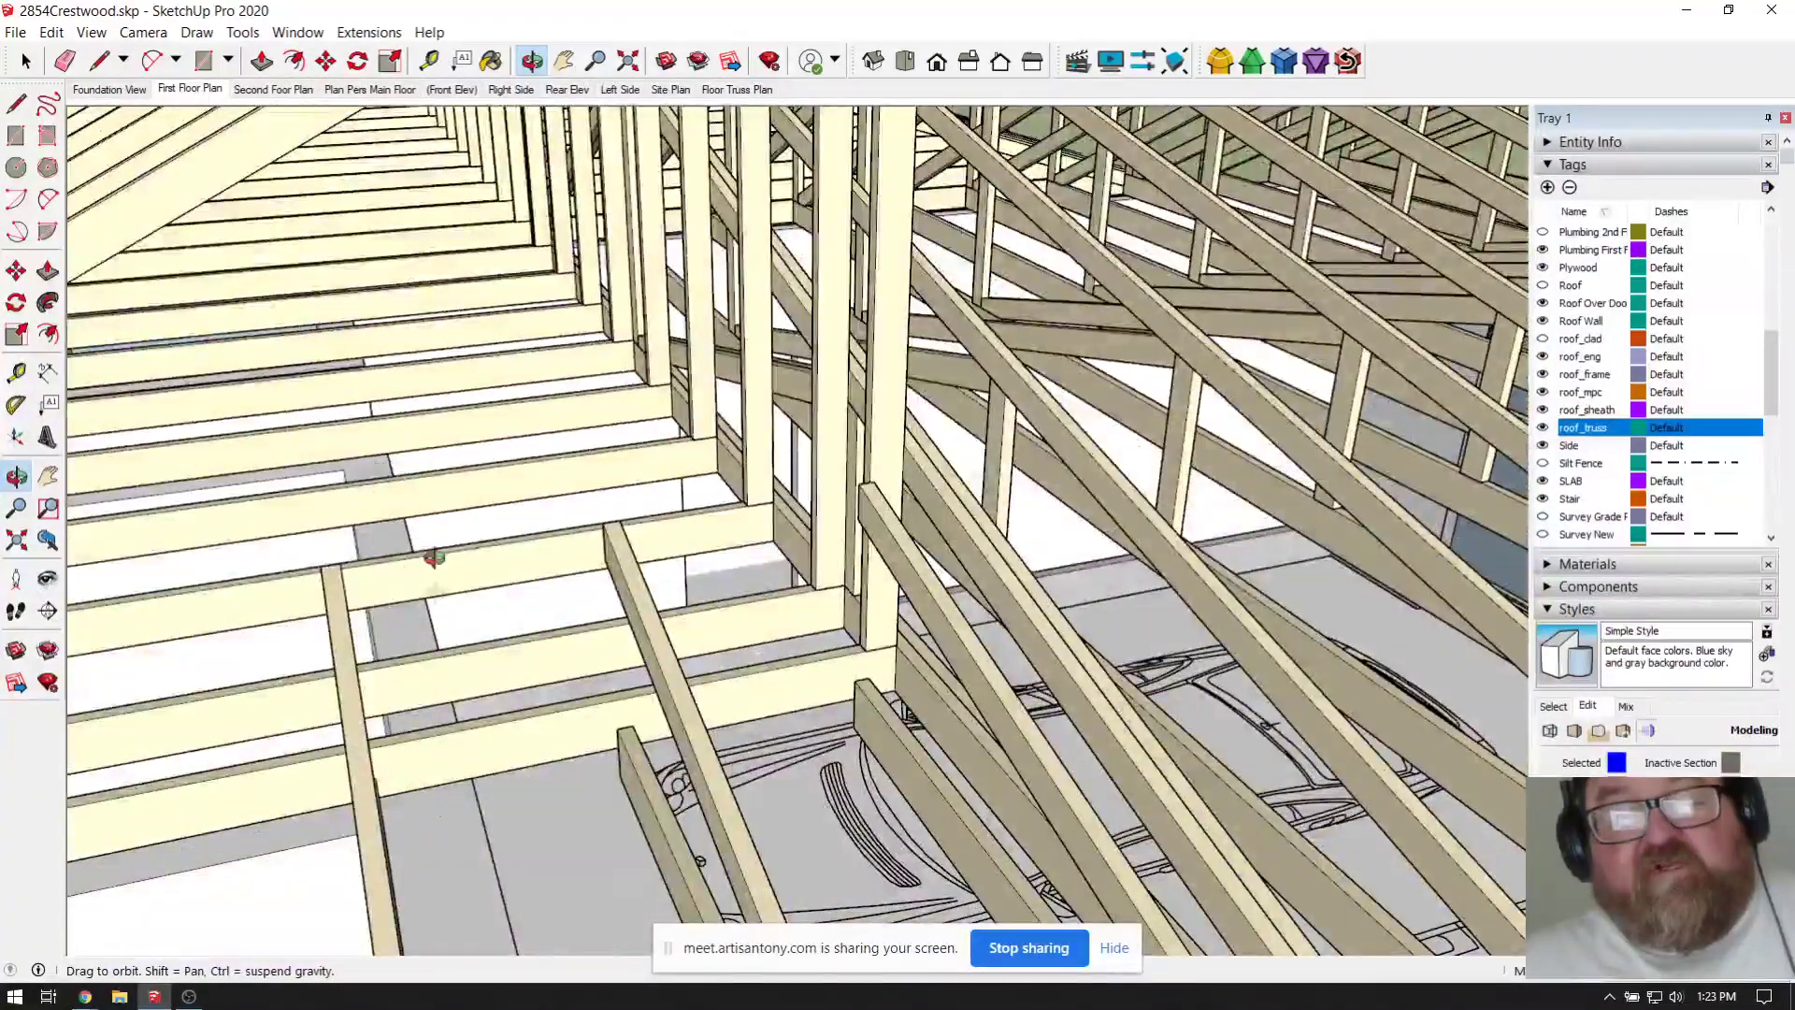
drag(613, 519, 783, 568)
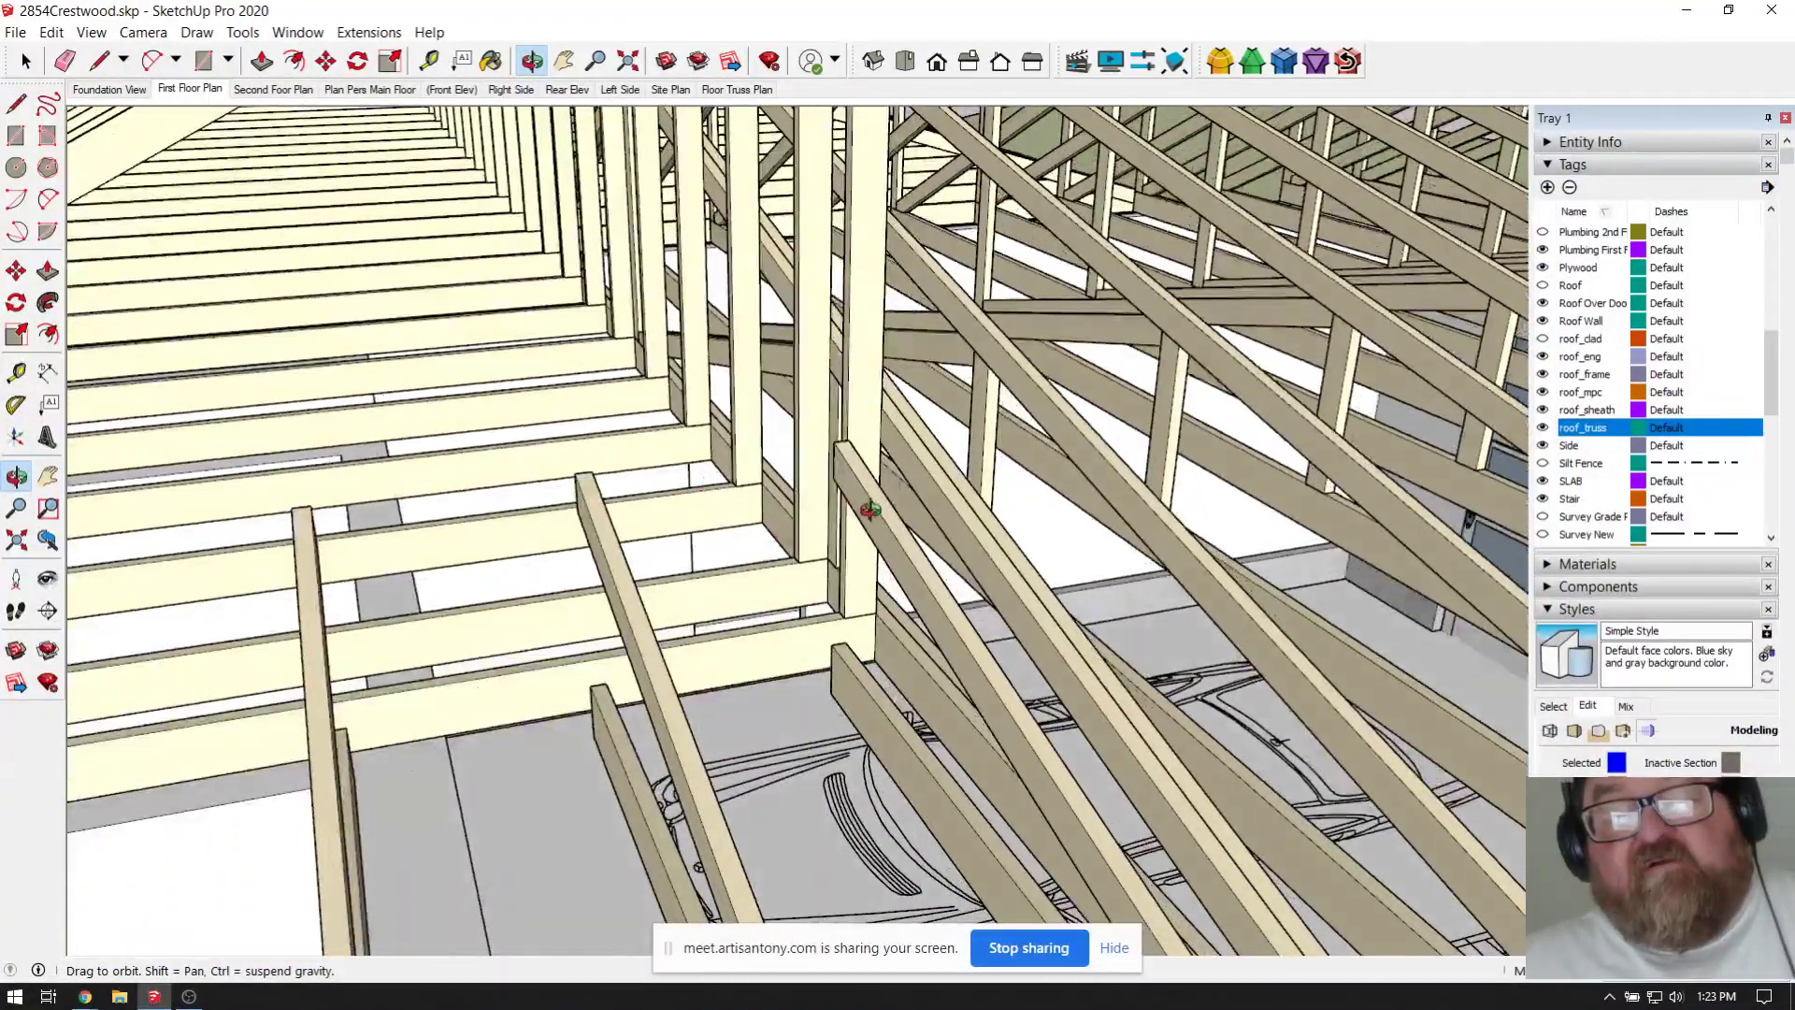
drag(869, 510, 484, 511)
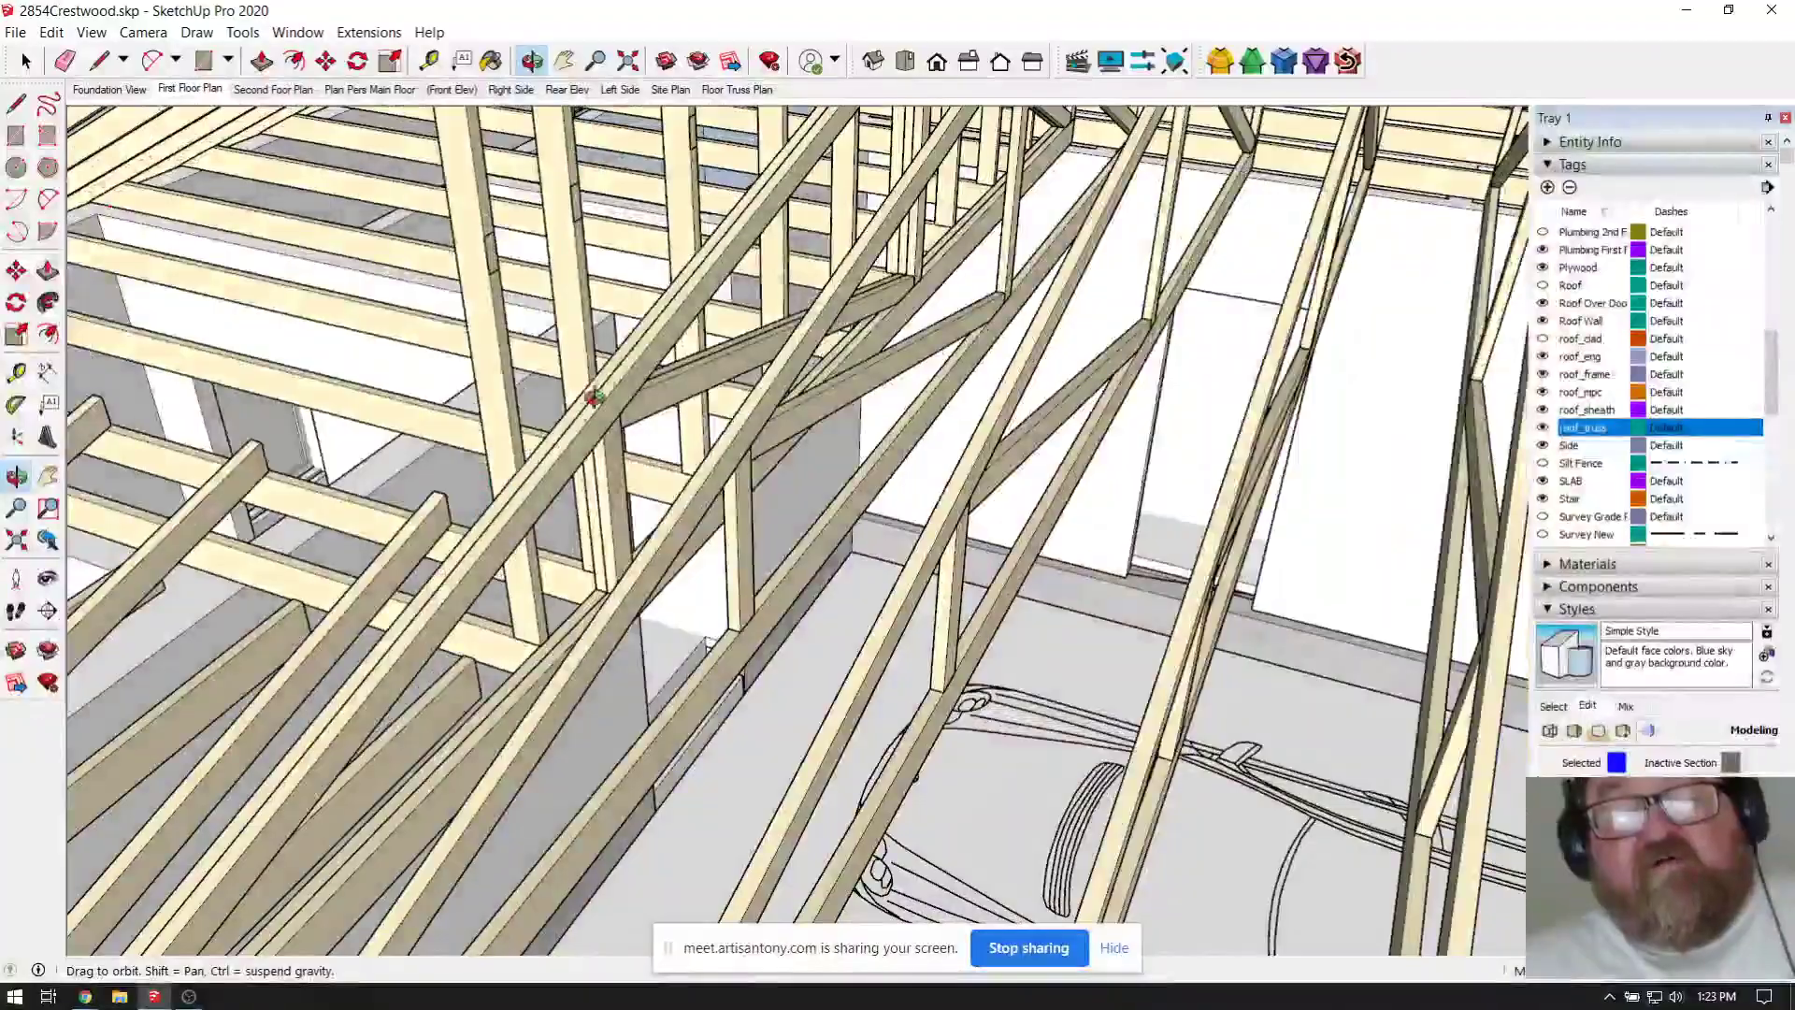
drag(593, 397, 620, 183)
drag(321, 264, 683, 509)
scroll(984, 421, up, 5)
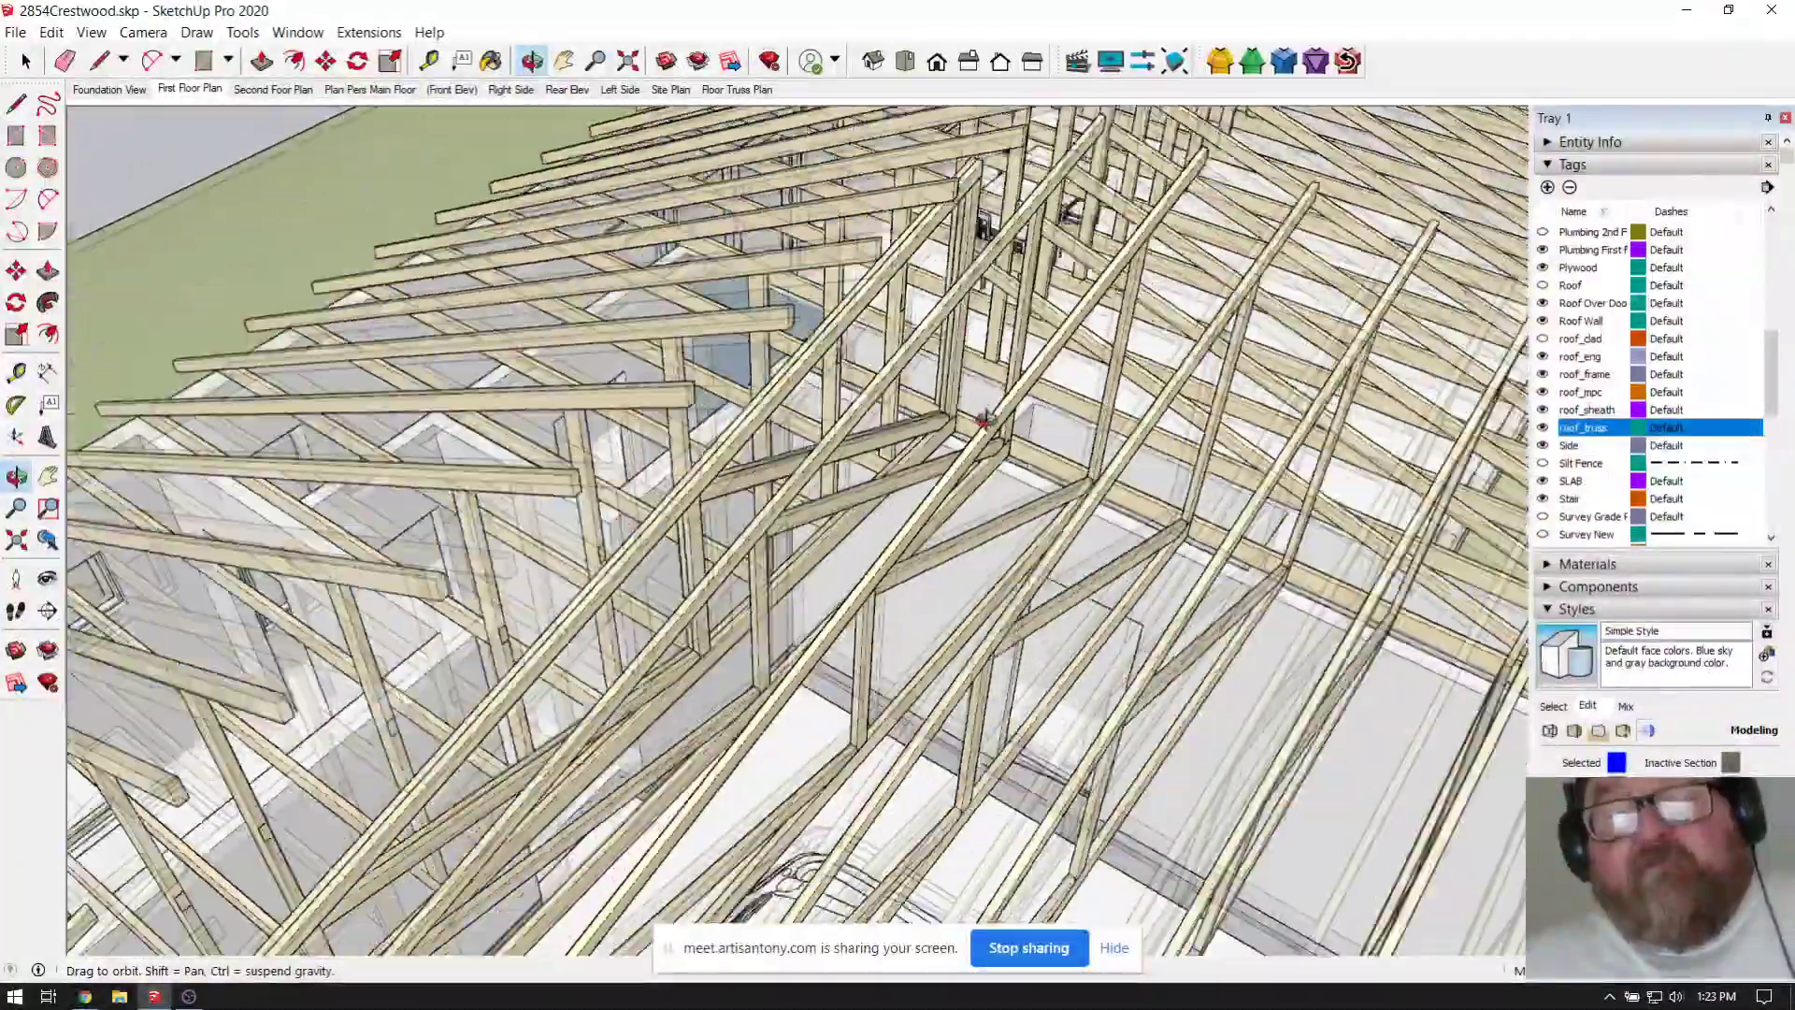
drag(983, 421, 1155, 360)
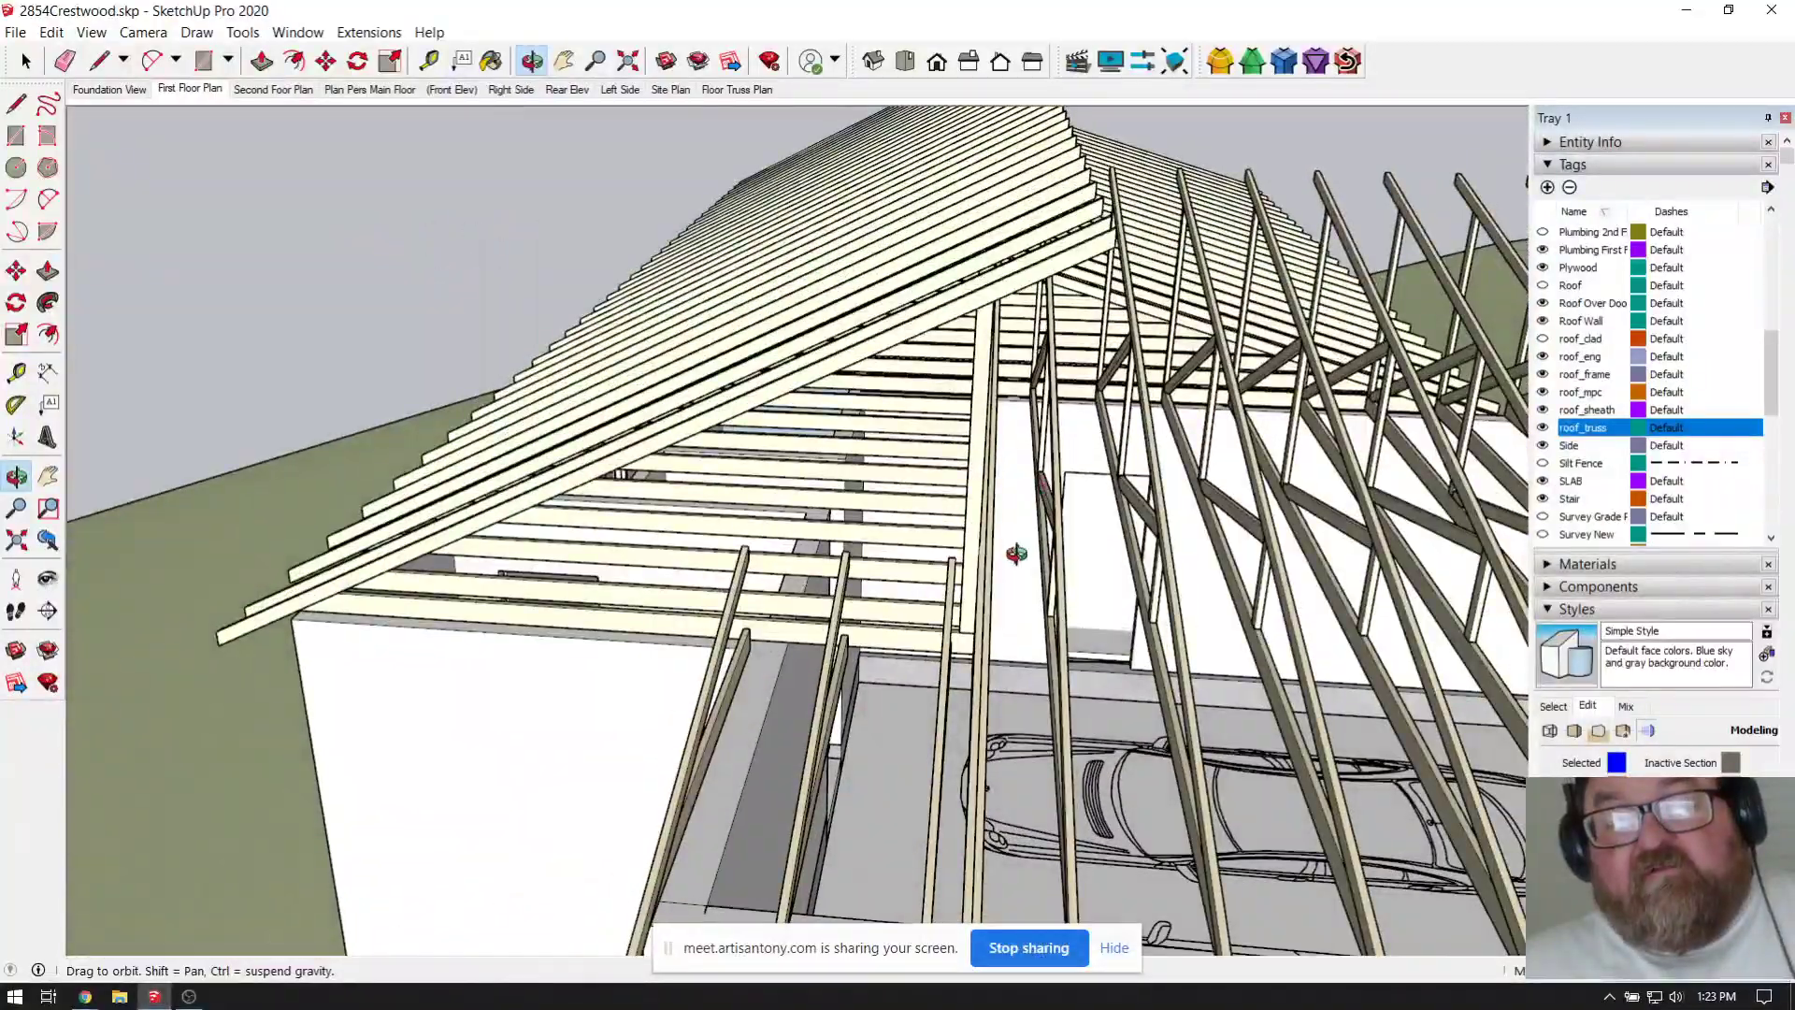
drag(1016, 554, 929, 569)
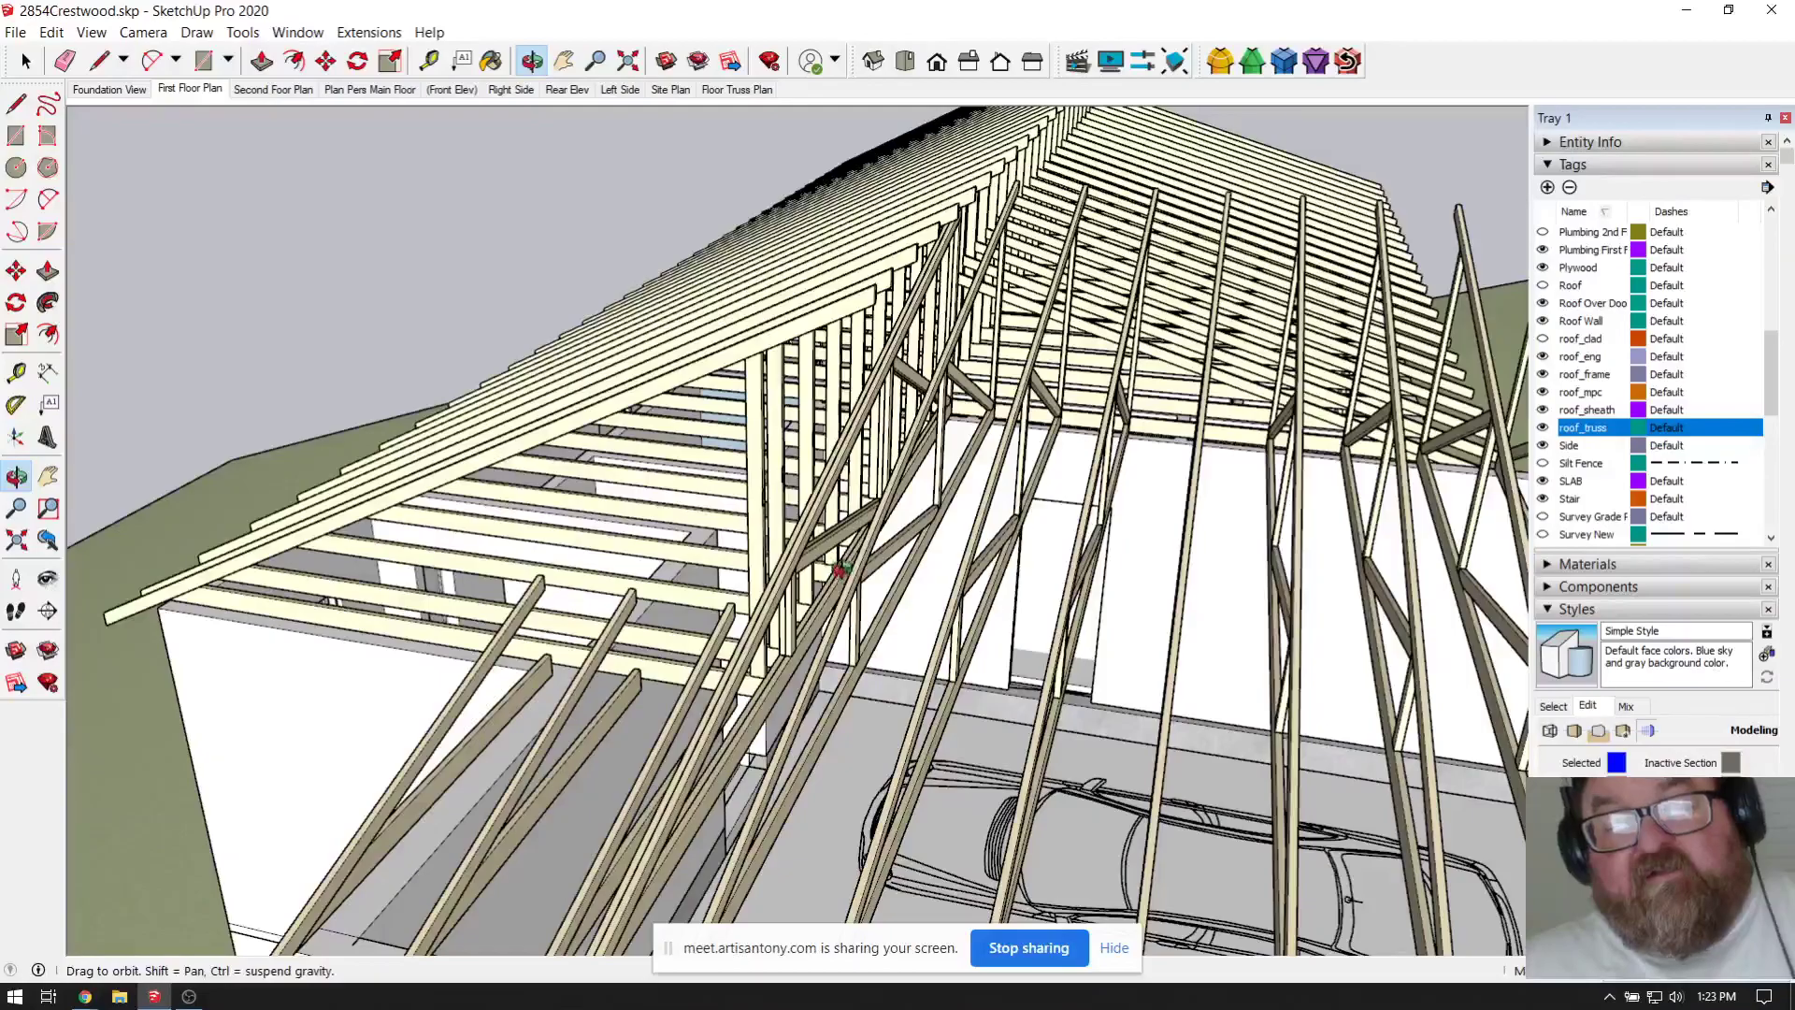
mouse_move(838, 541)
mouse_down()
mouse_move(845, 508)
mouse_move(815, 514)
mouse_up()
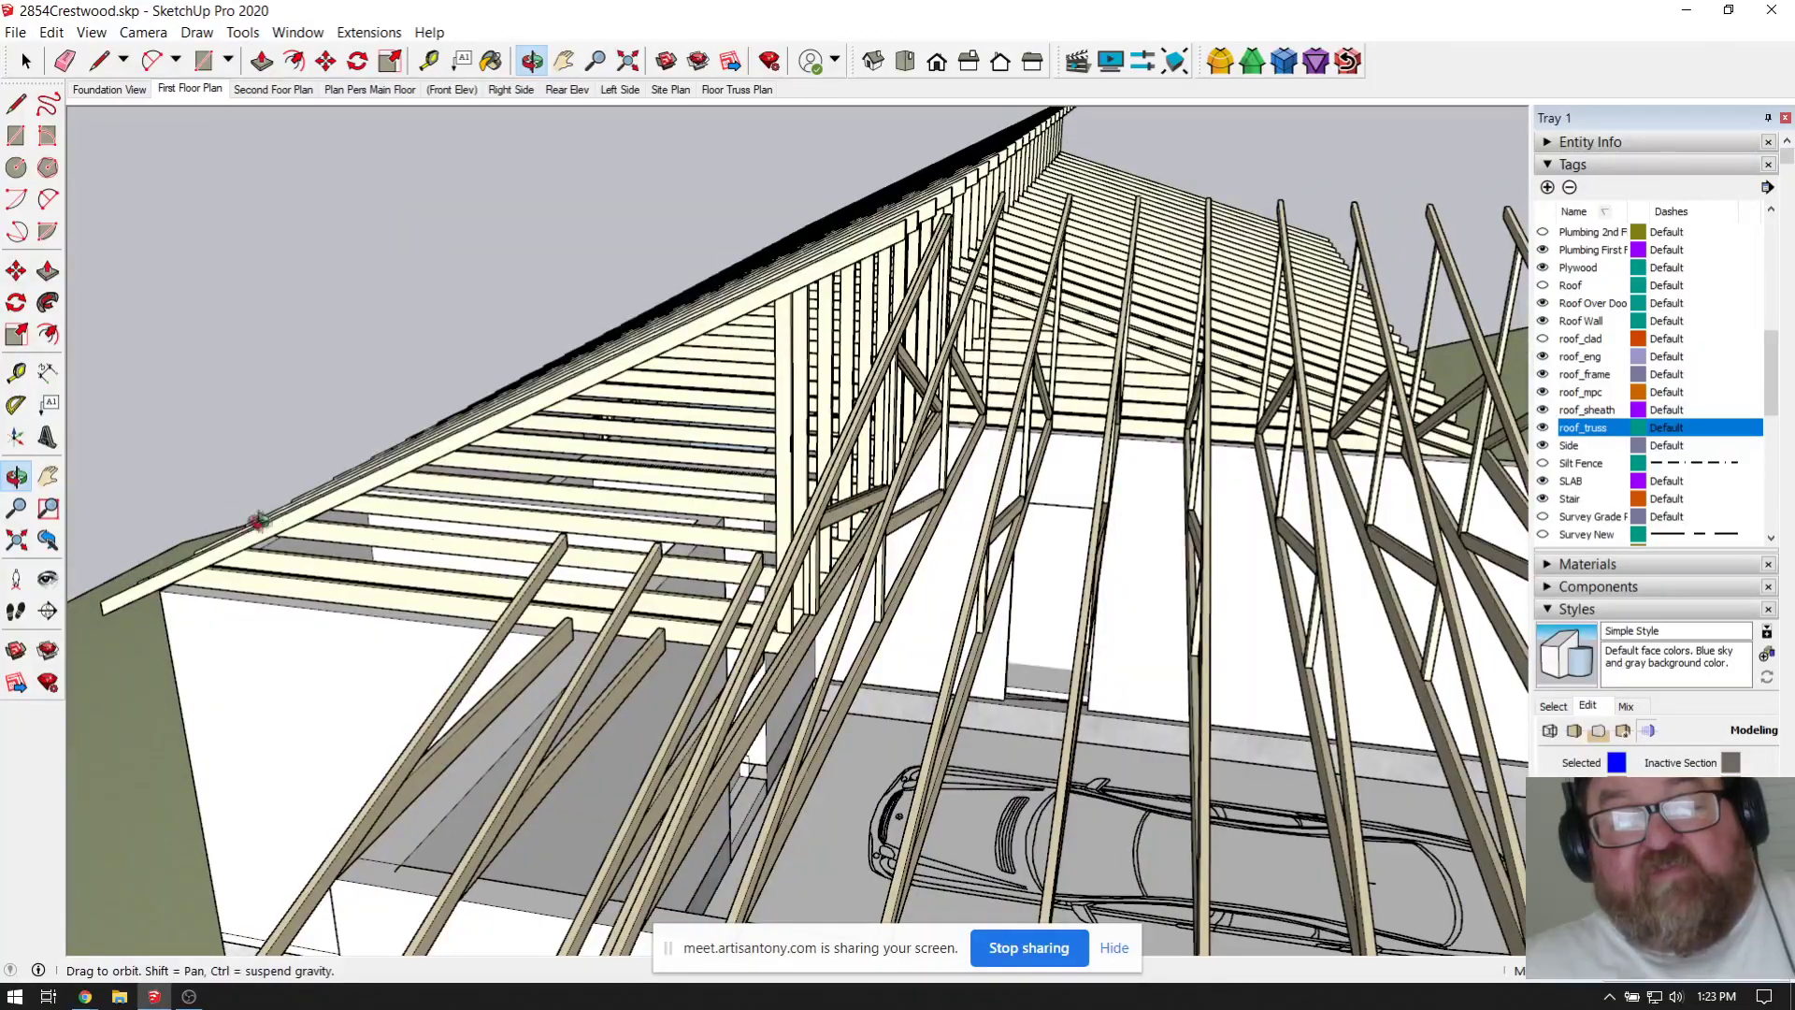
drag(914, 577, 921, 645)
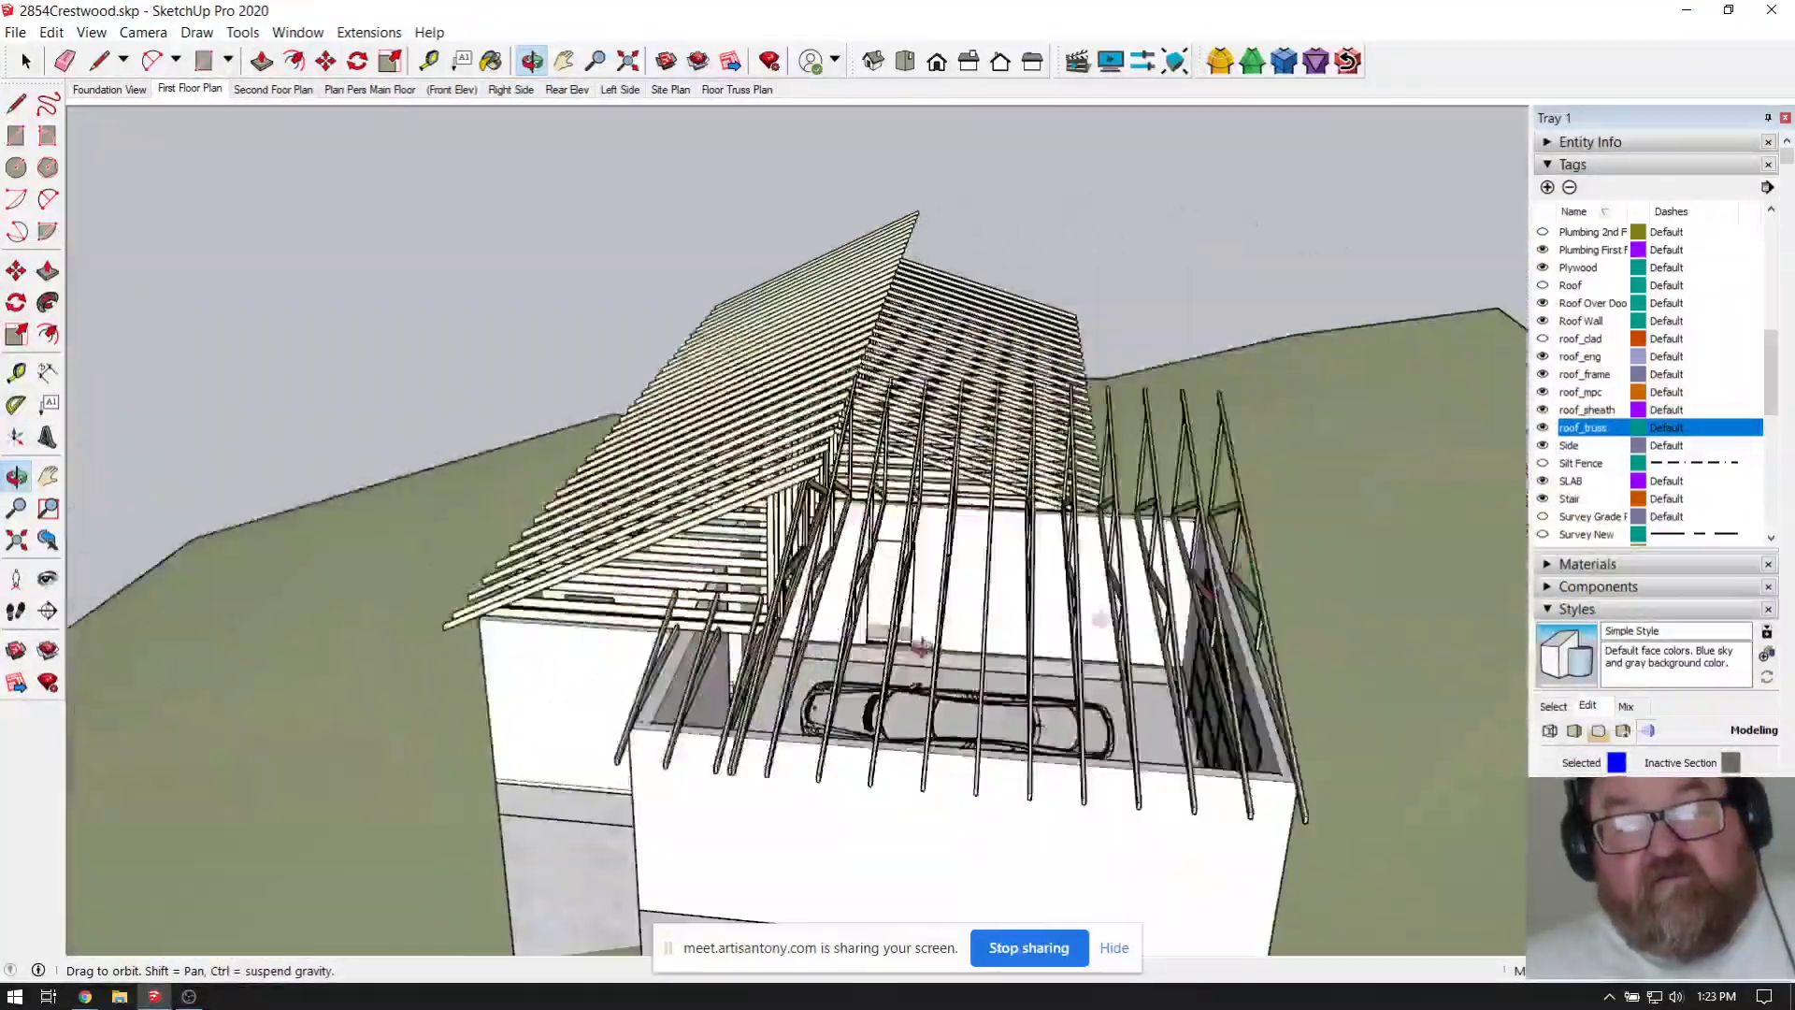
Step: Orbit close around the roof framing, ending with trusses, walls and the car in view
drag(707, 666, 353, 628)
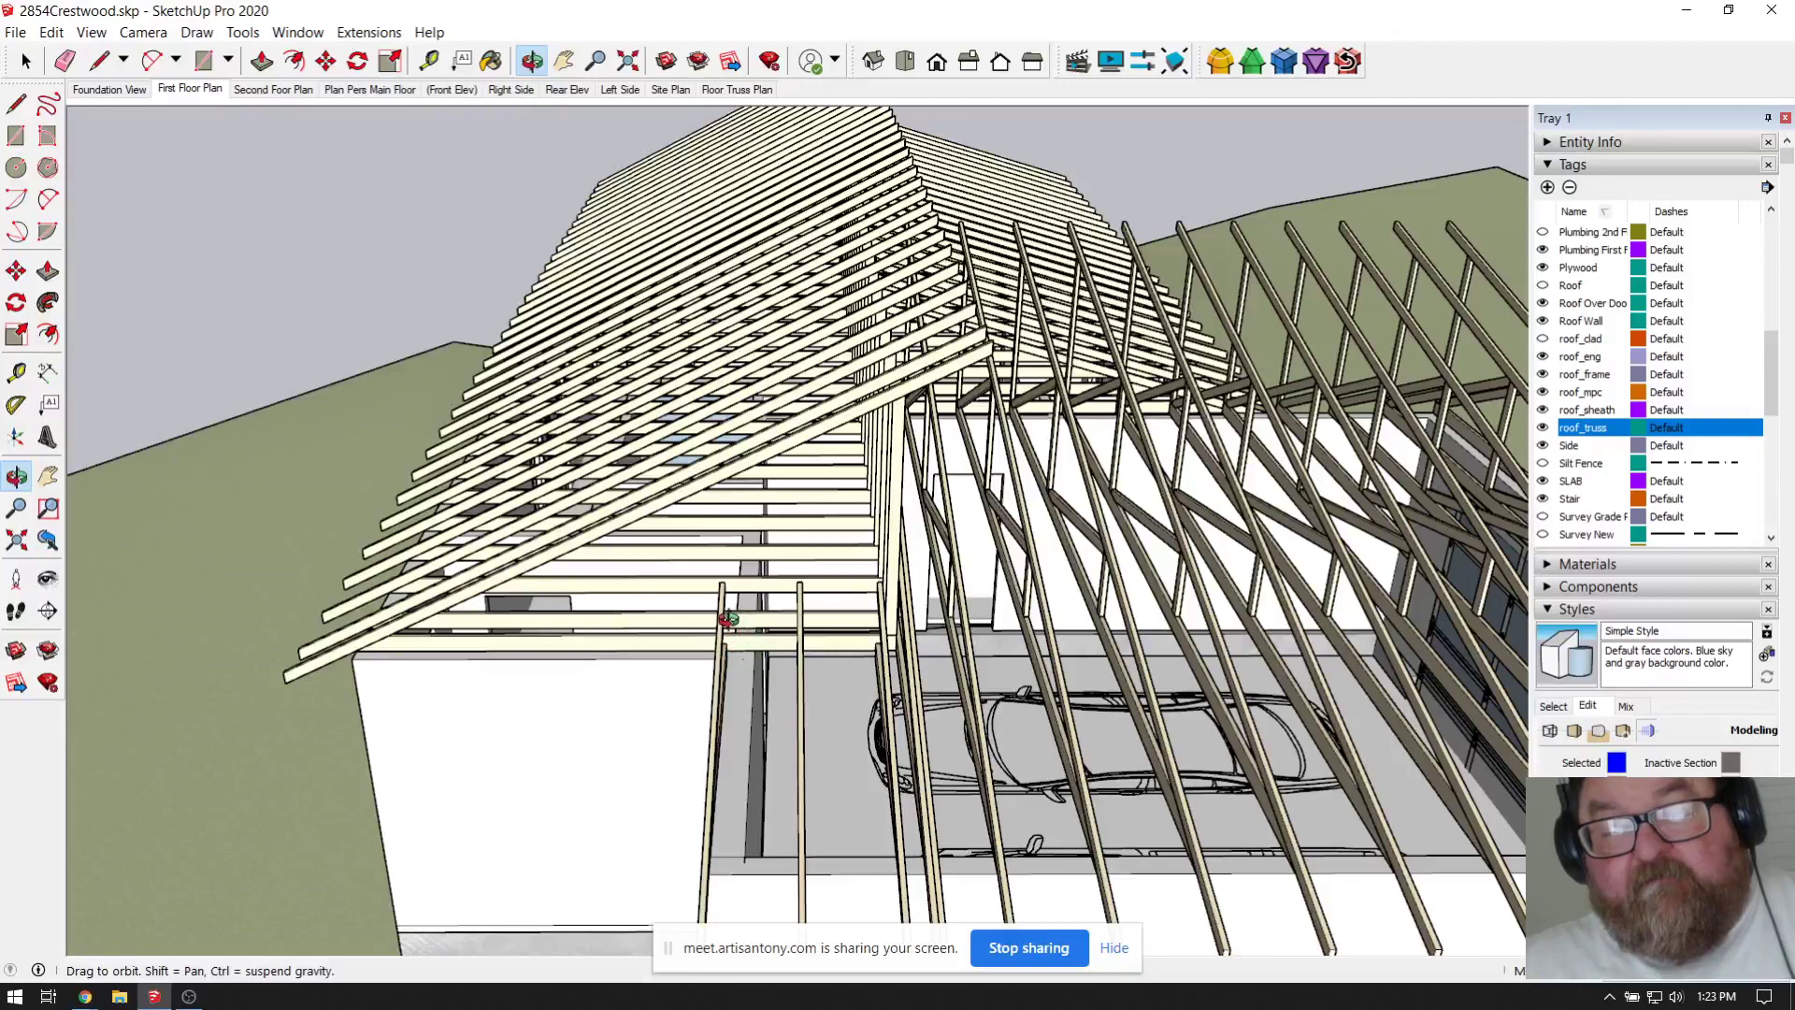
drag(728, 617, 718, 543)
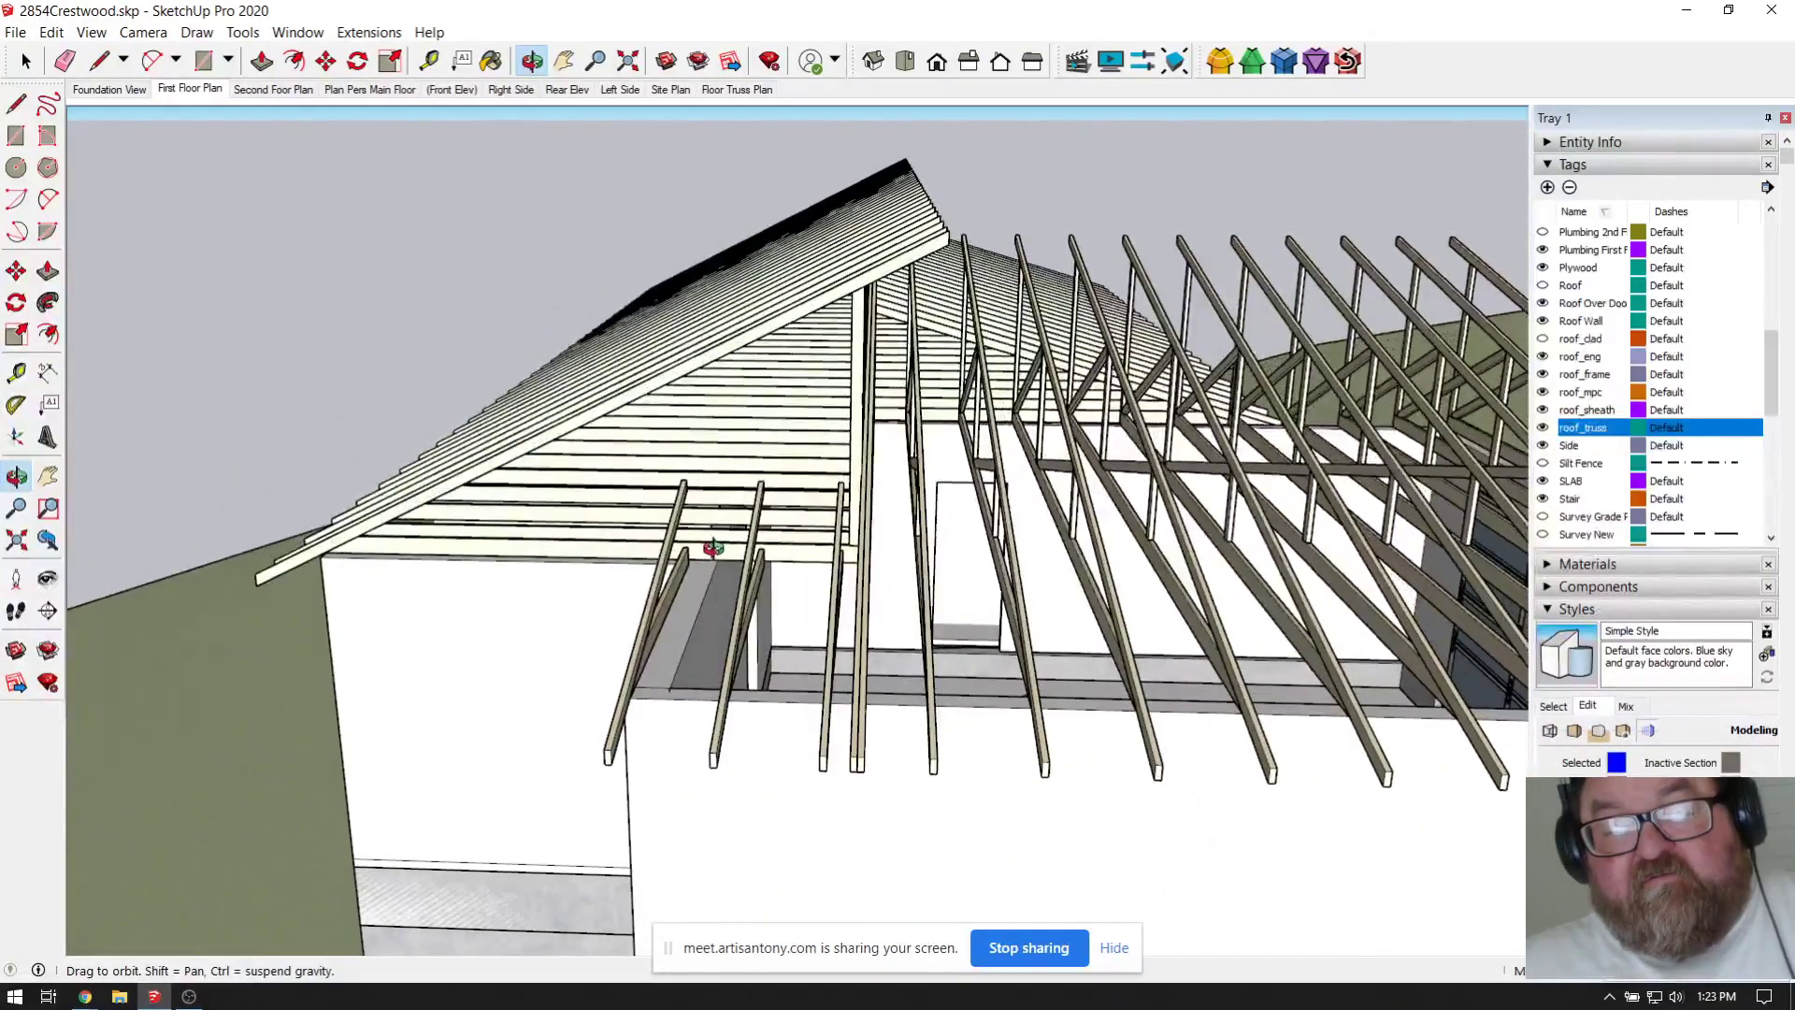
drag(712, 546, 670, 435)
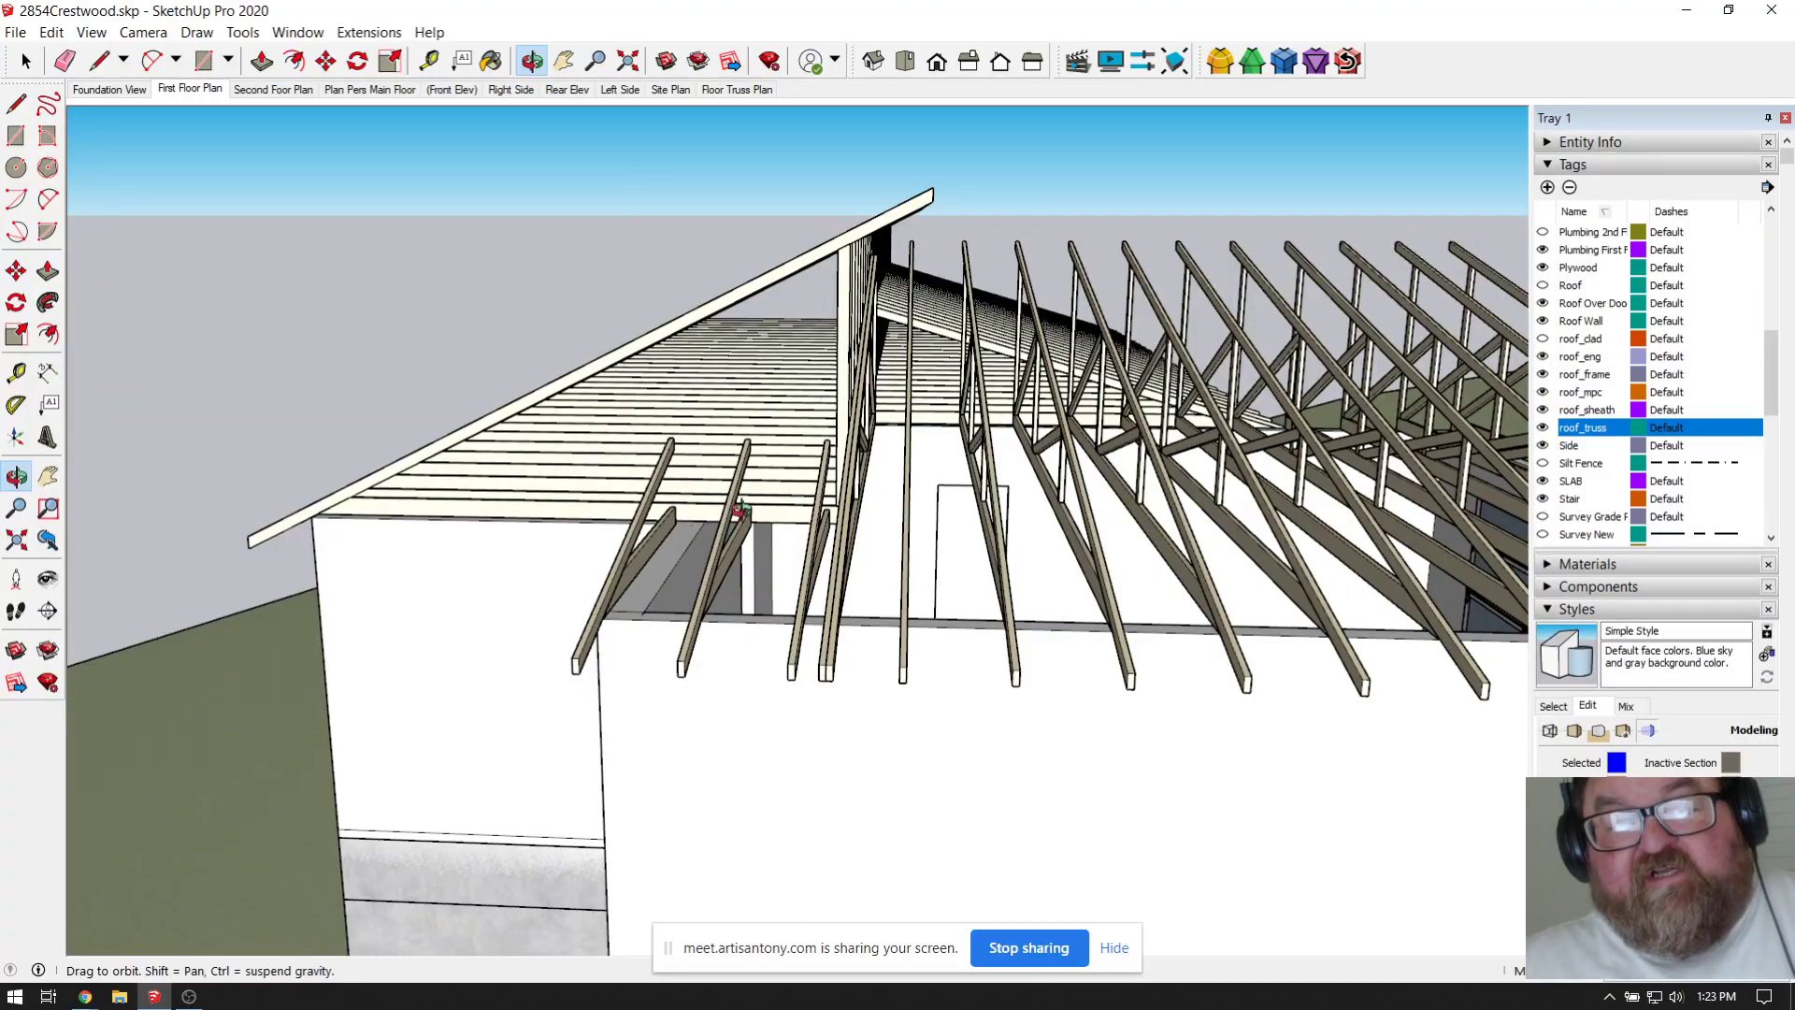
drag(805, 436, 625, 387)
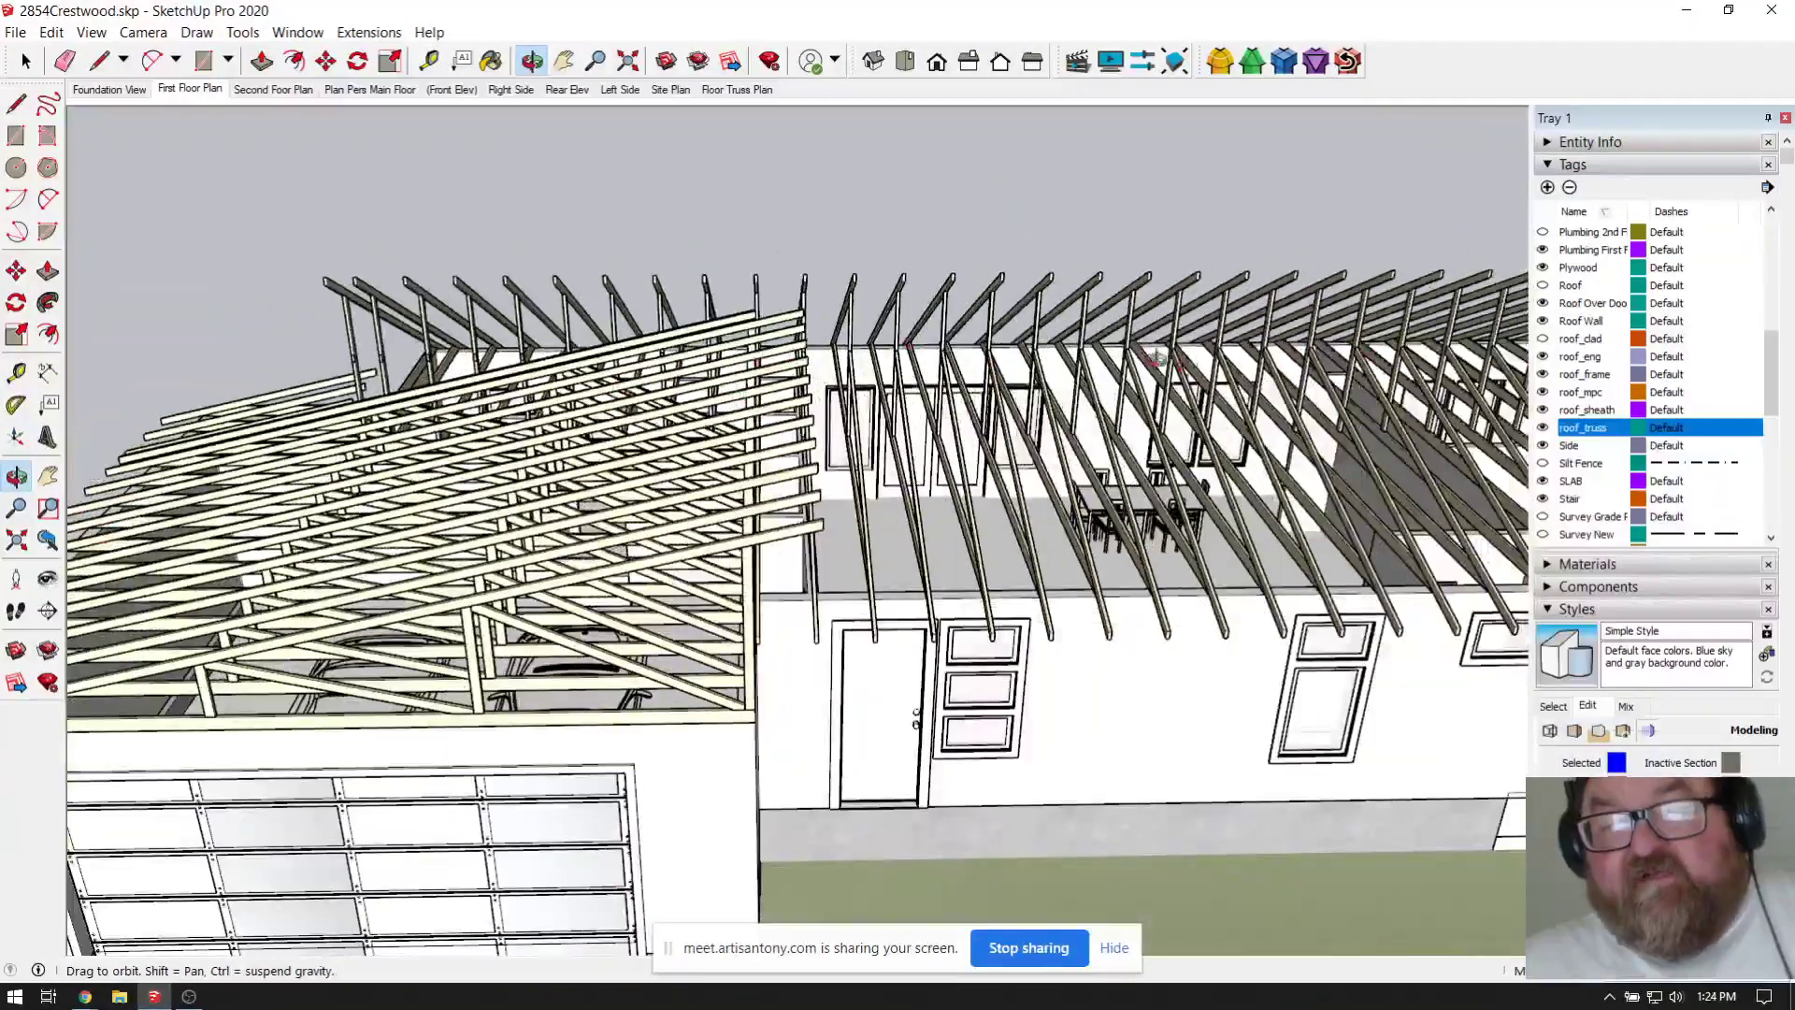
drag(1297, 374, 802, 363)
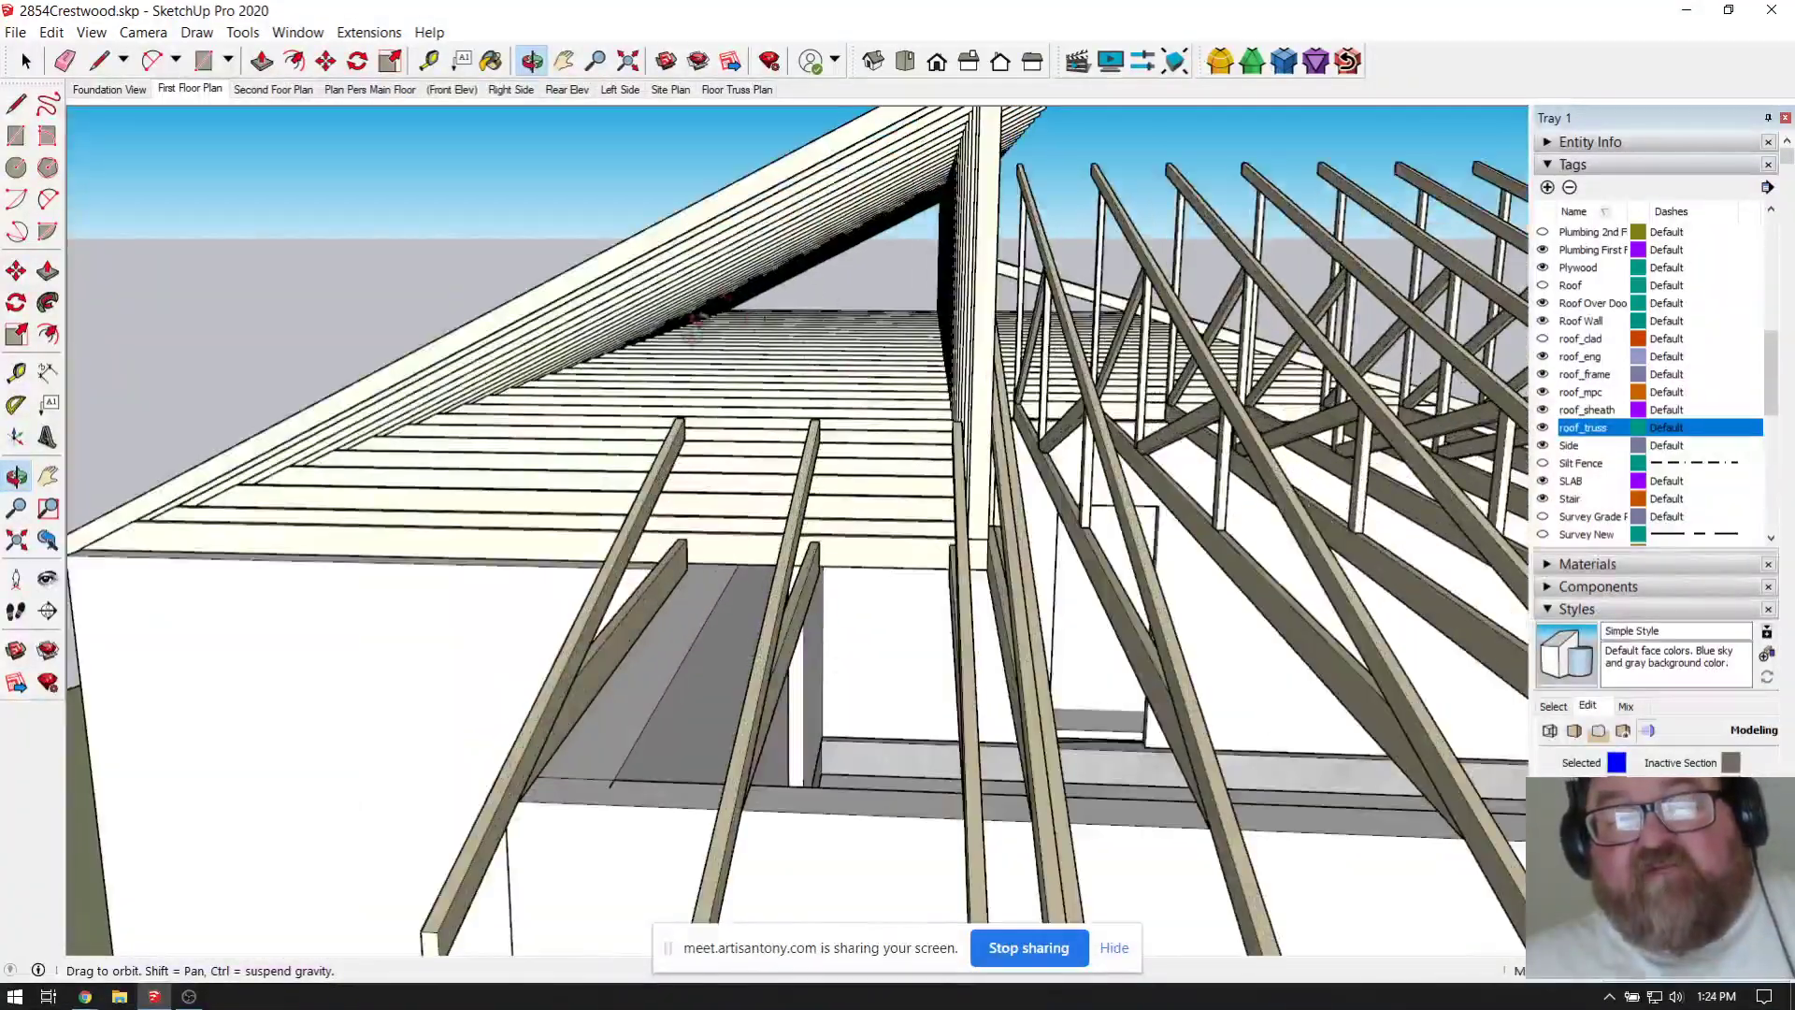
drag(682, 379, 834, 444)
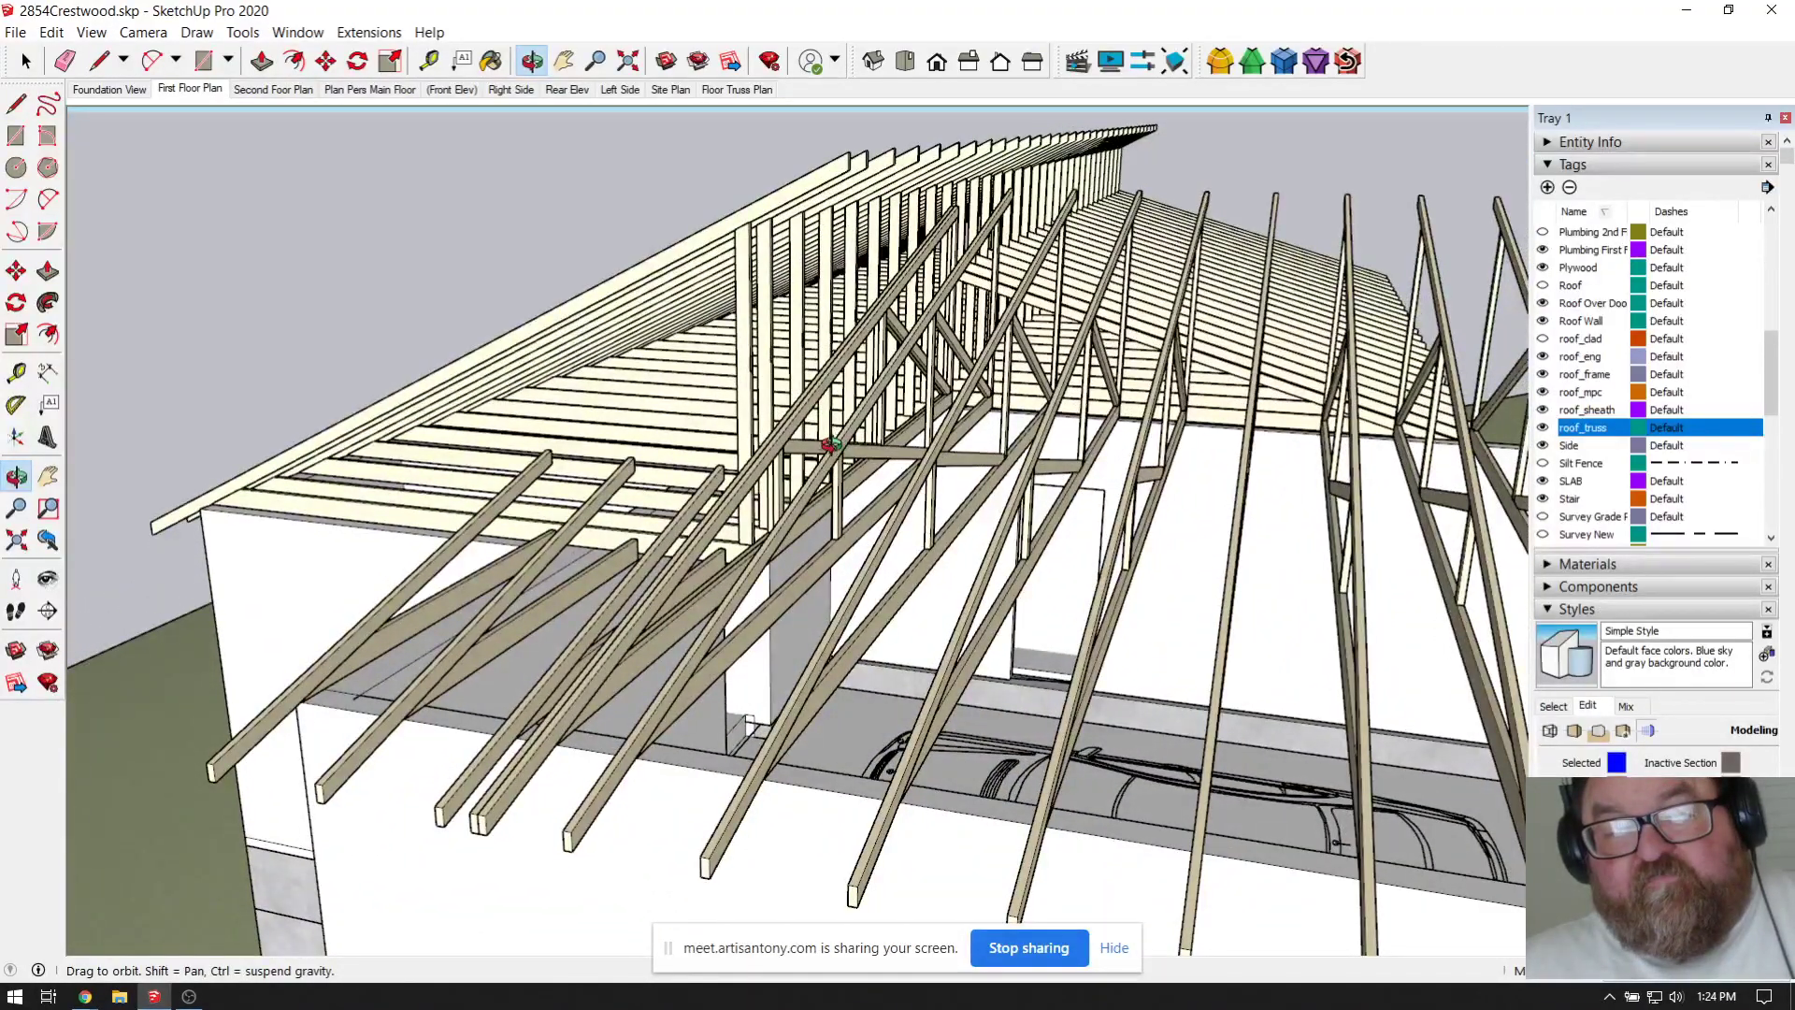
Step: Orbit in among the trusses, finishing with a view across them toward the far wall
drag(762, 421, 813, 421)
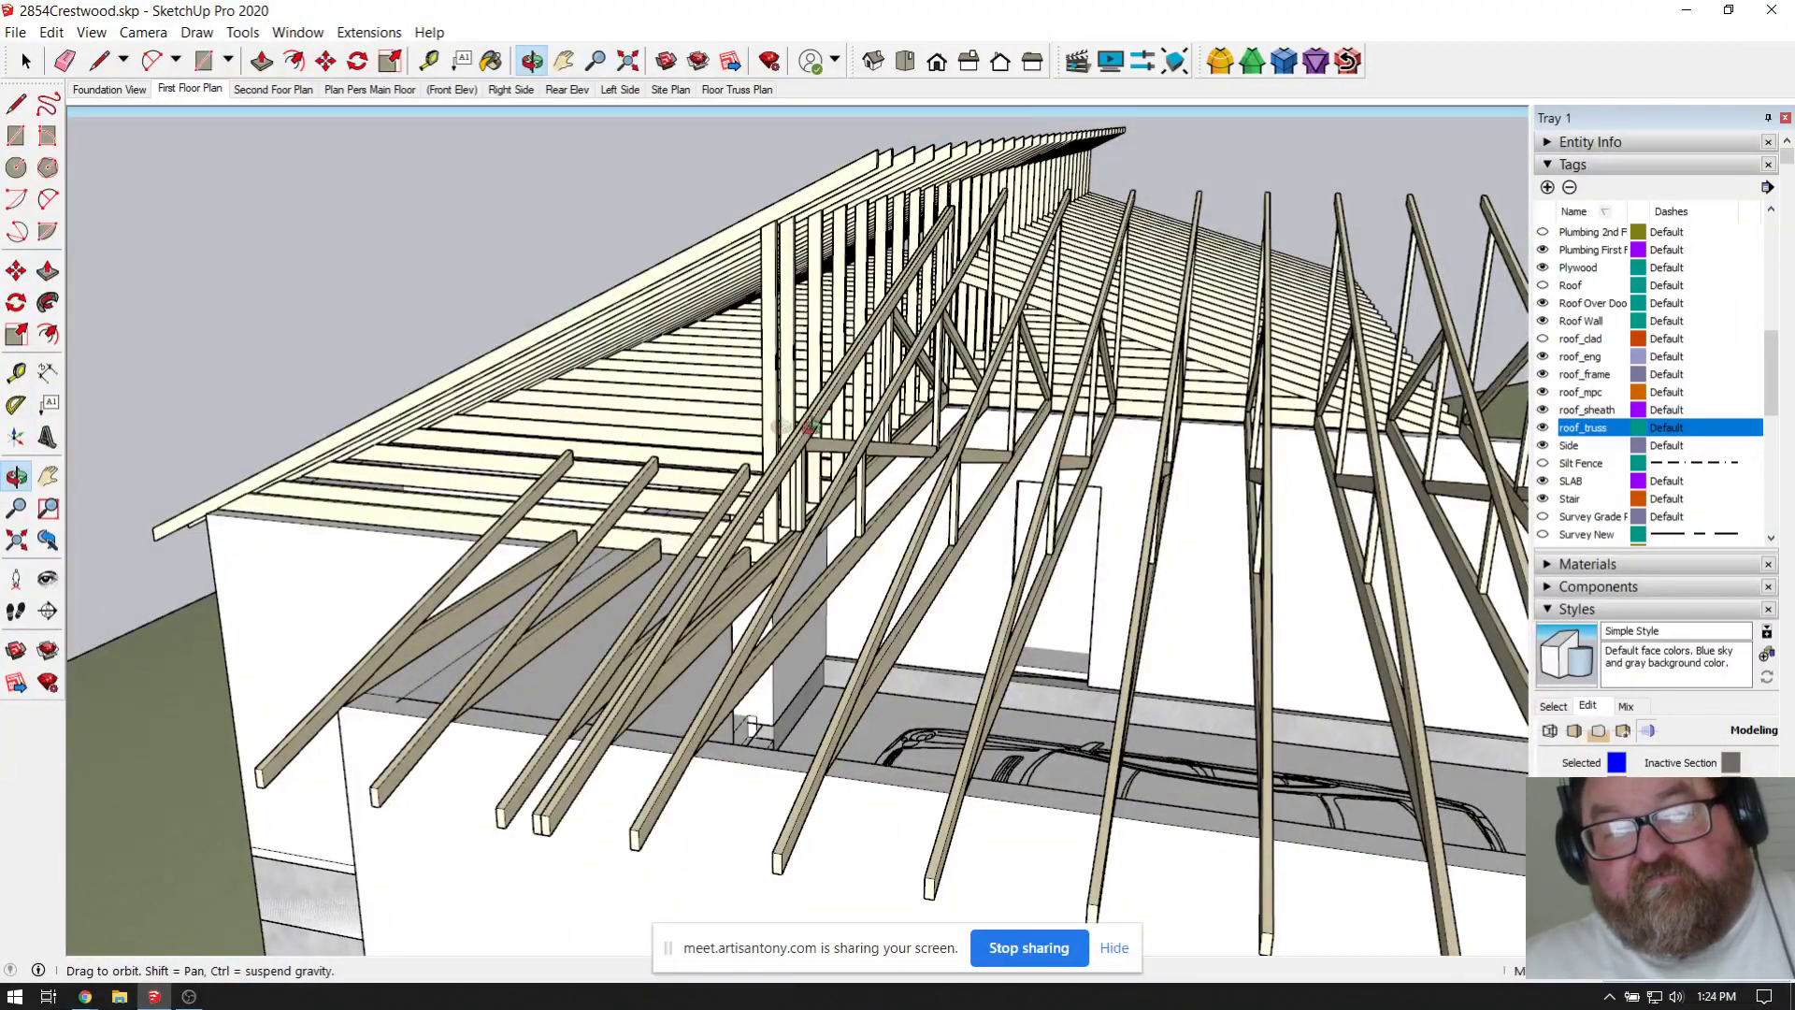
drag(809, 428, 853, 441)
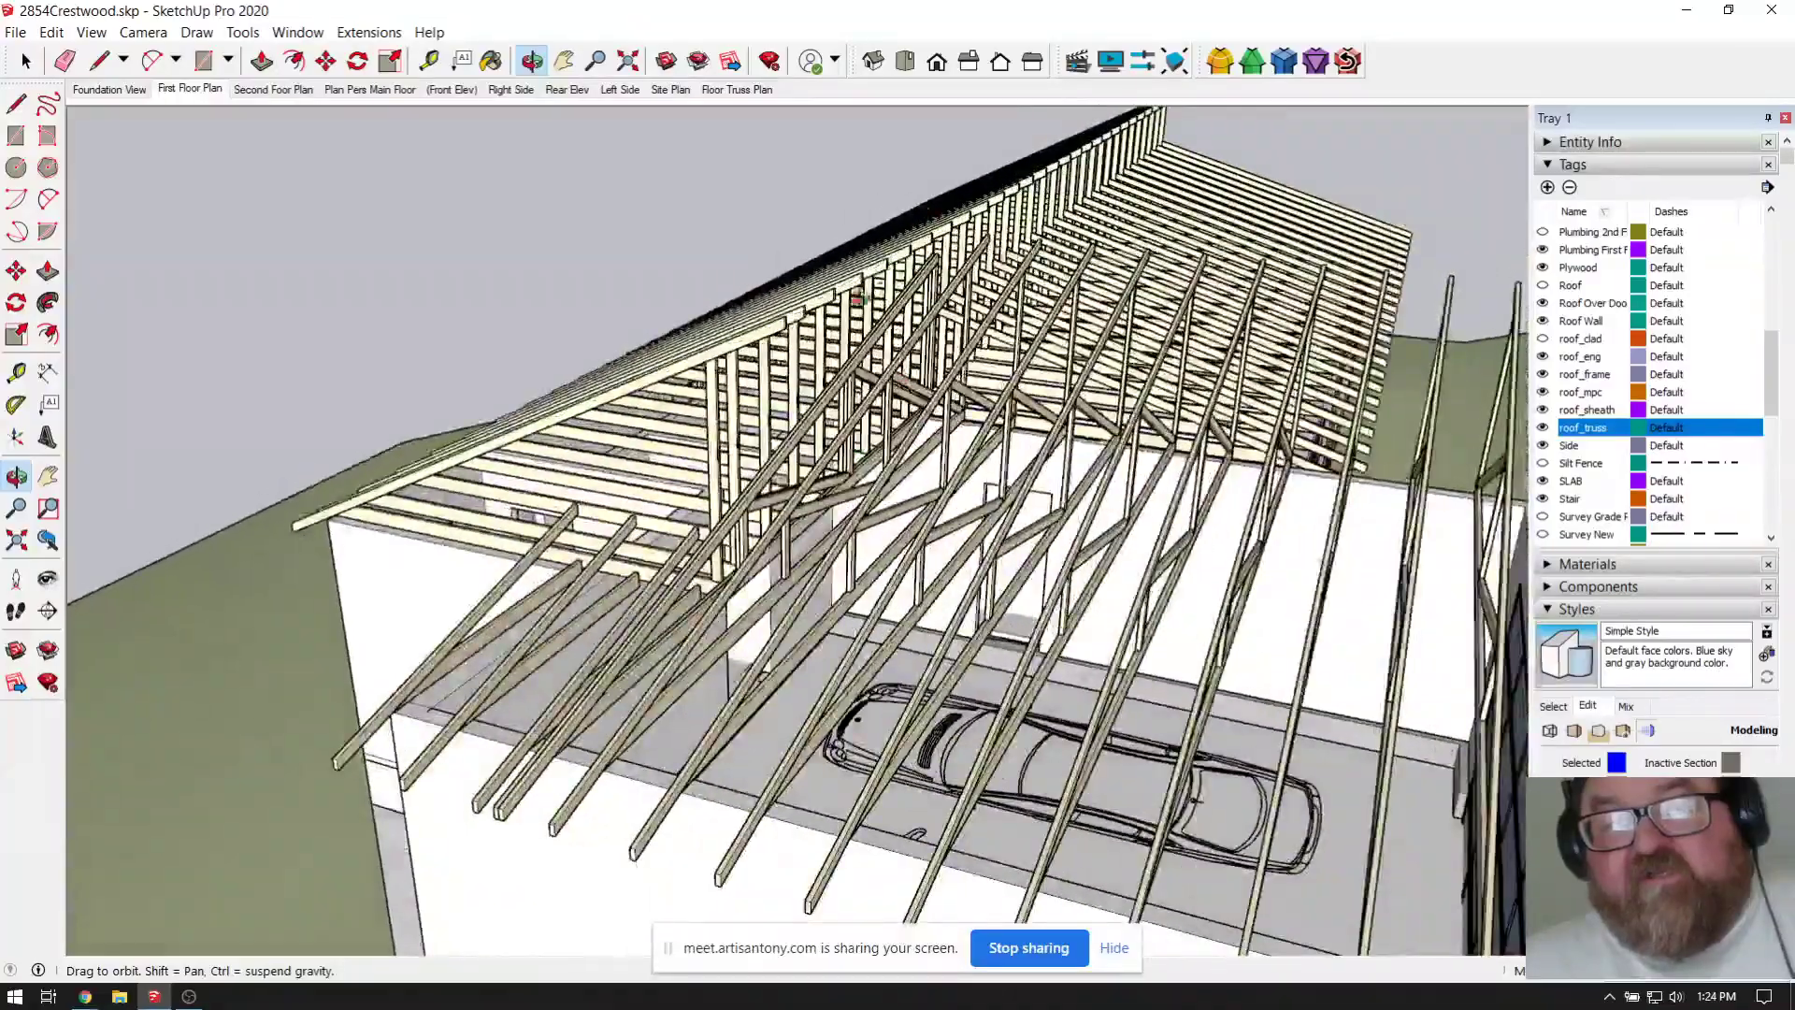
drag(1101, 155, 836, 397)
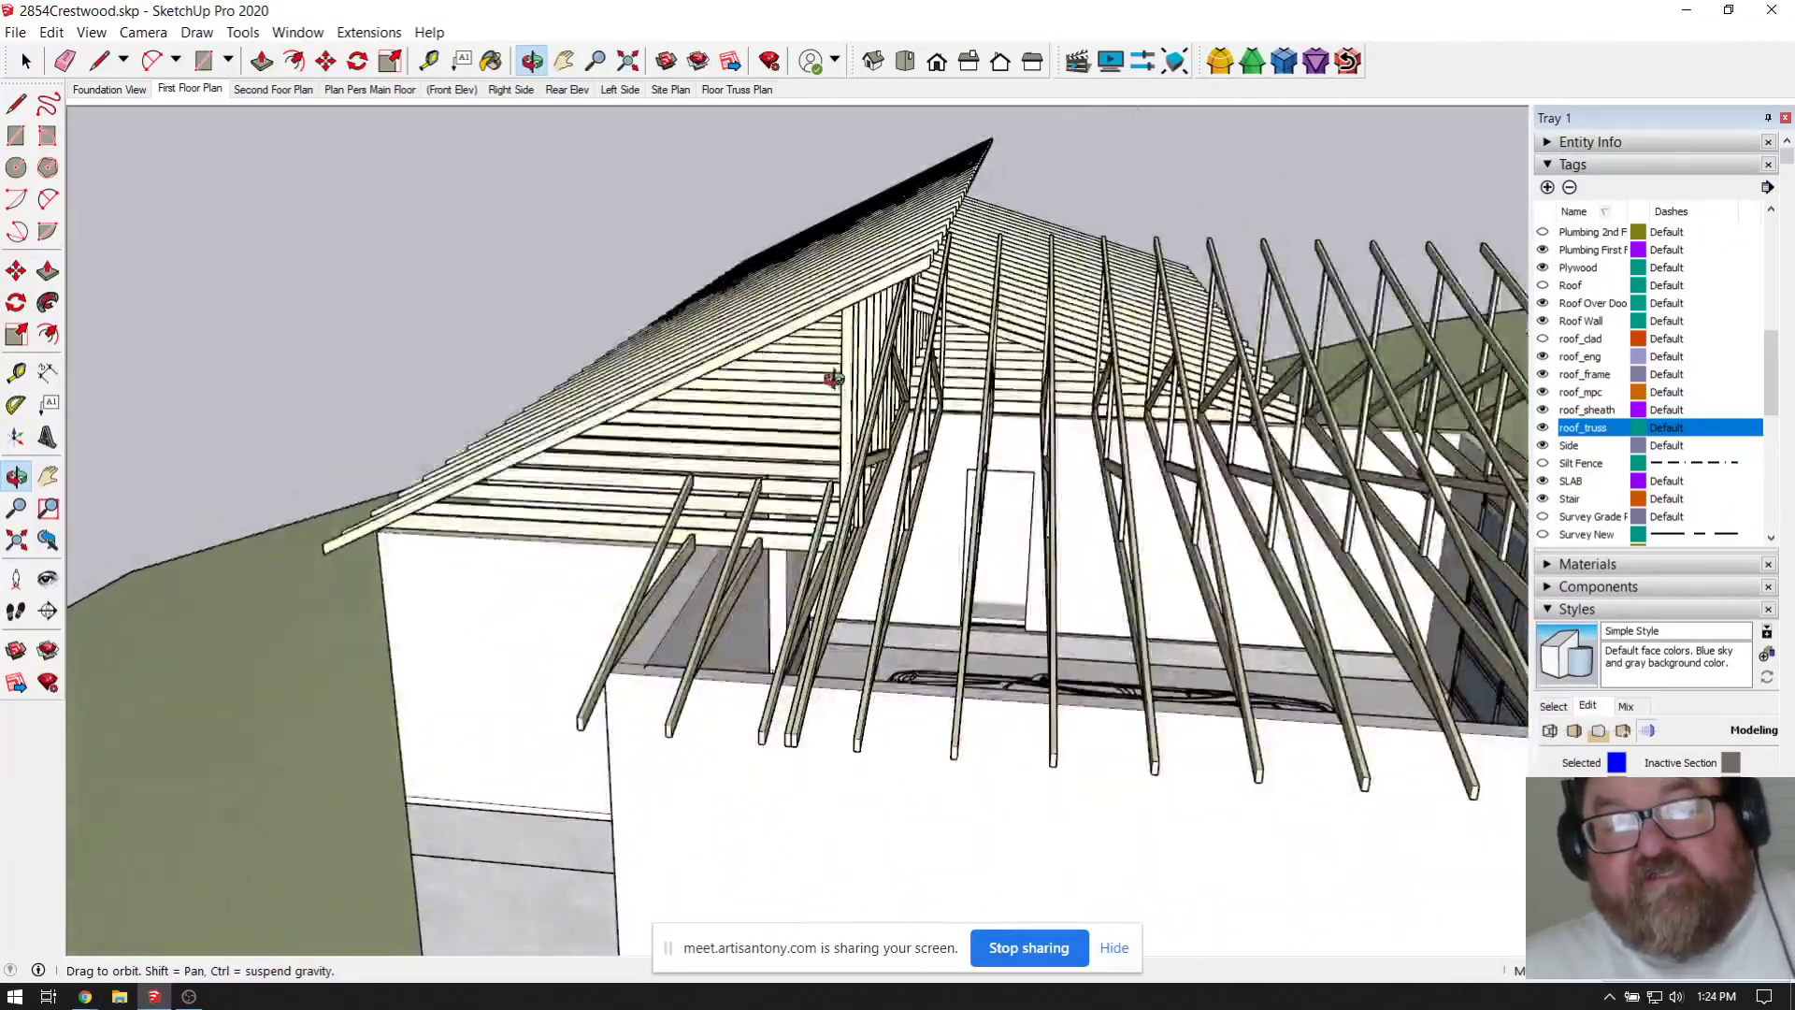
drag(703, 572, 850, 566)
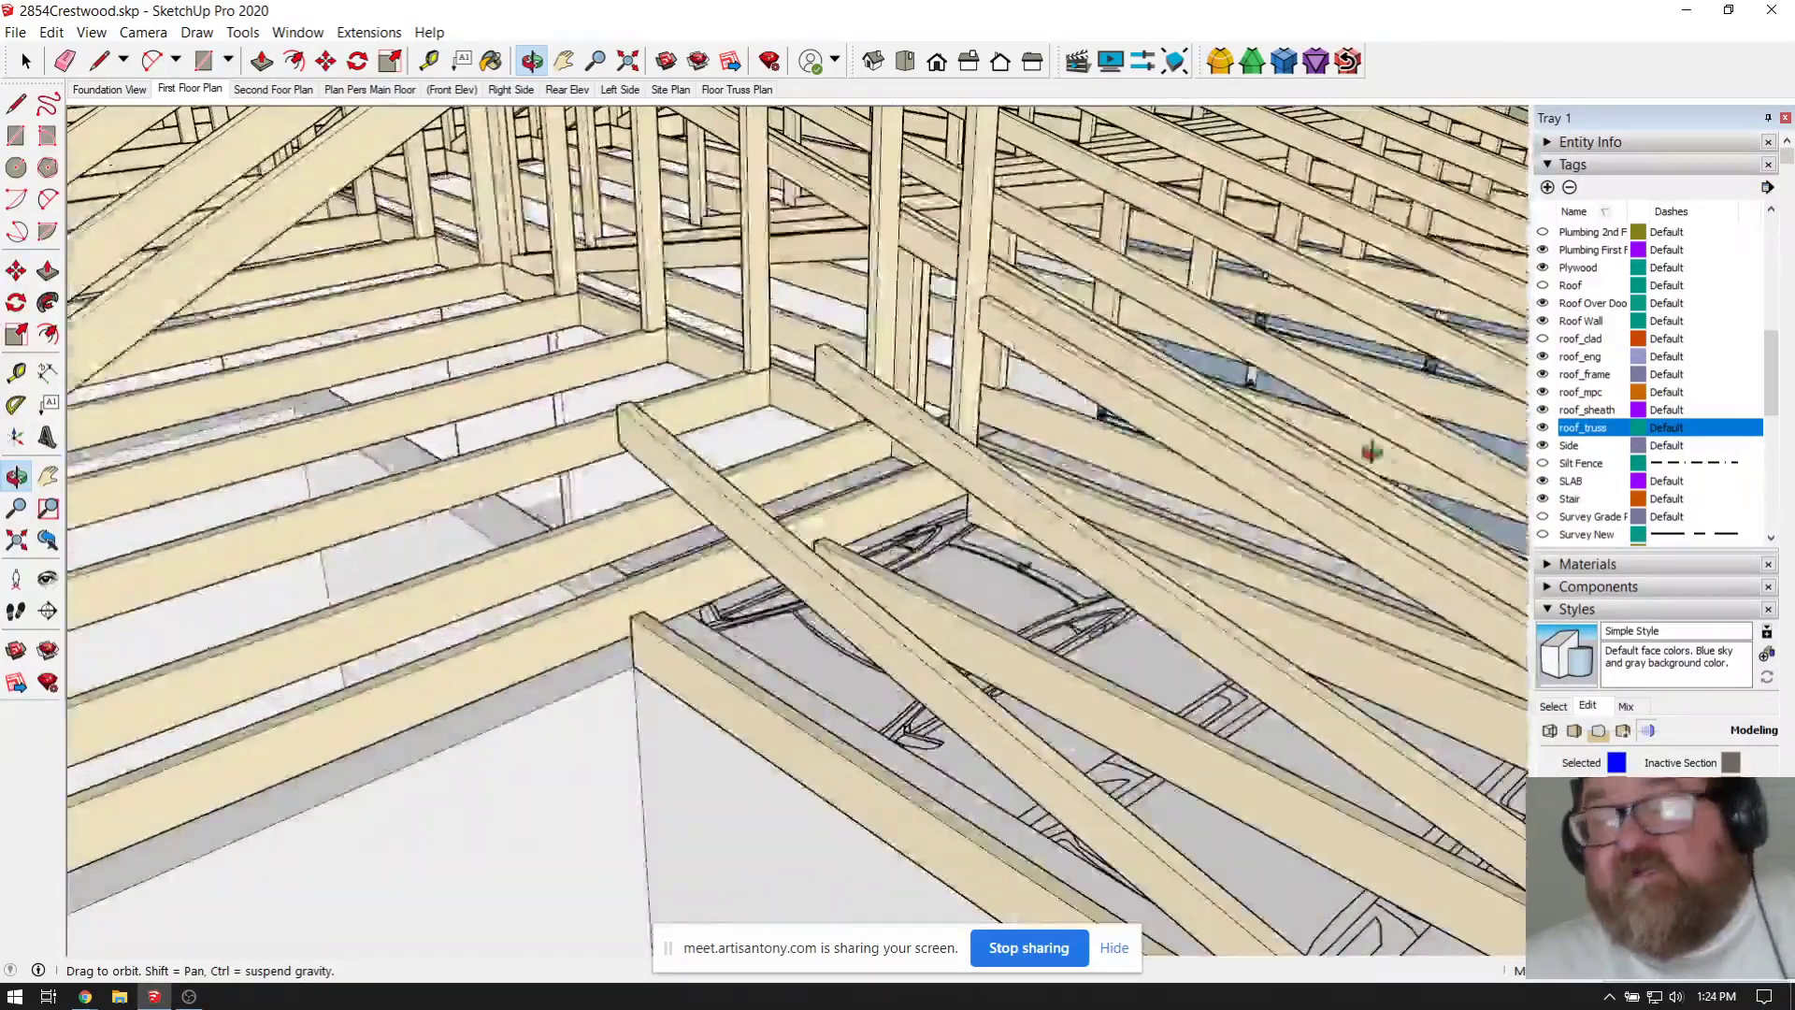
drag(739, 529, 858, 432)
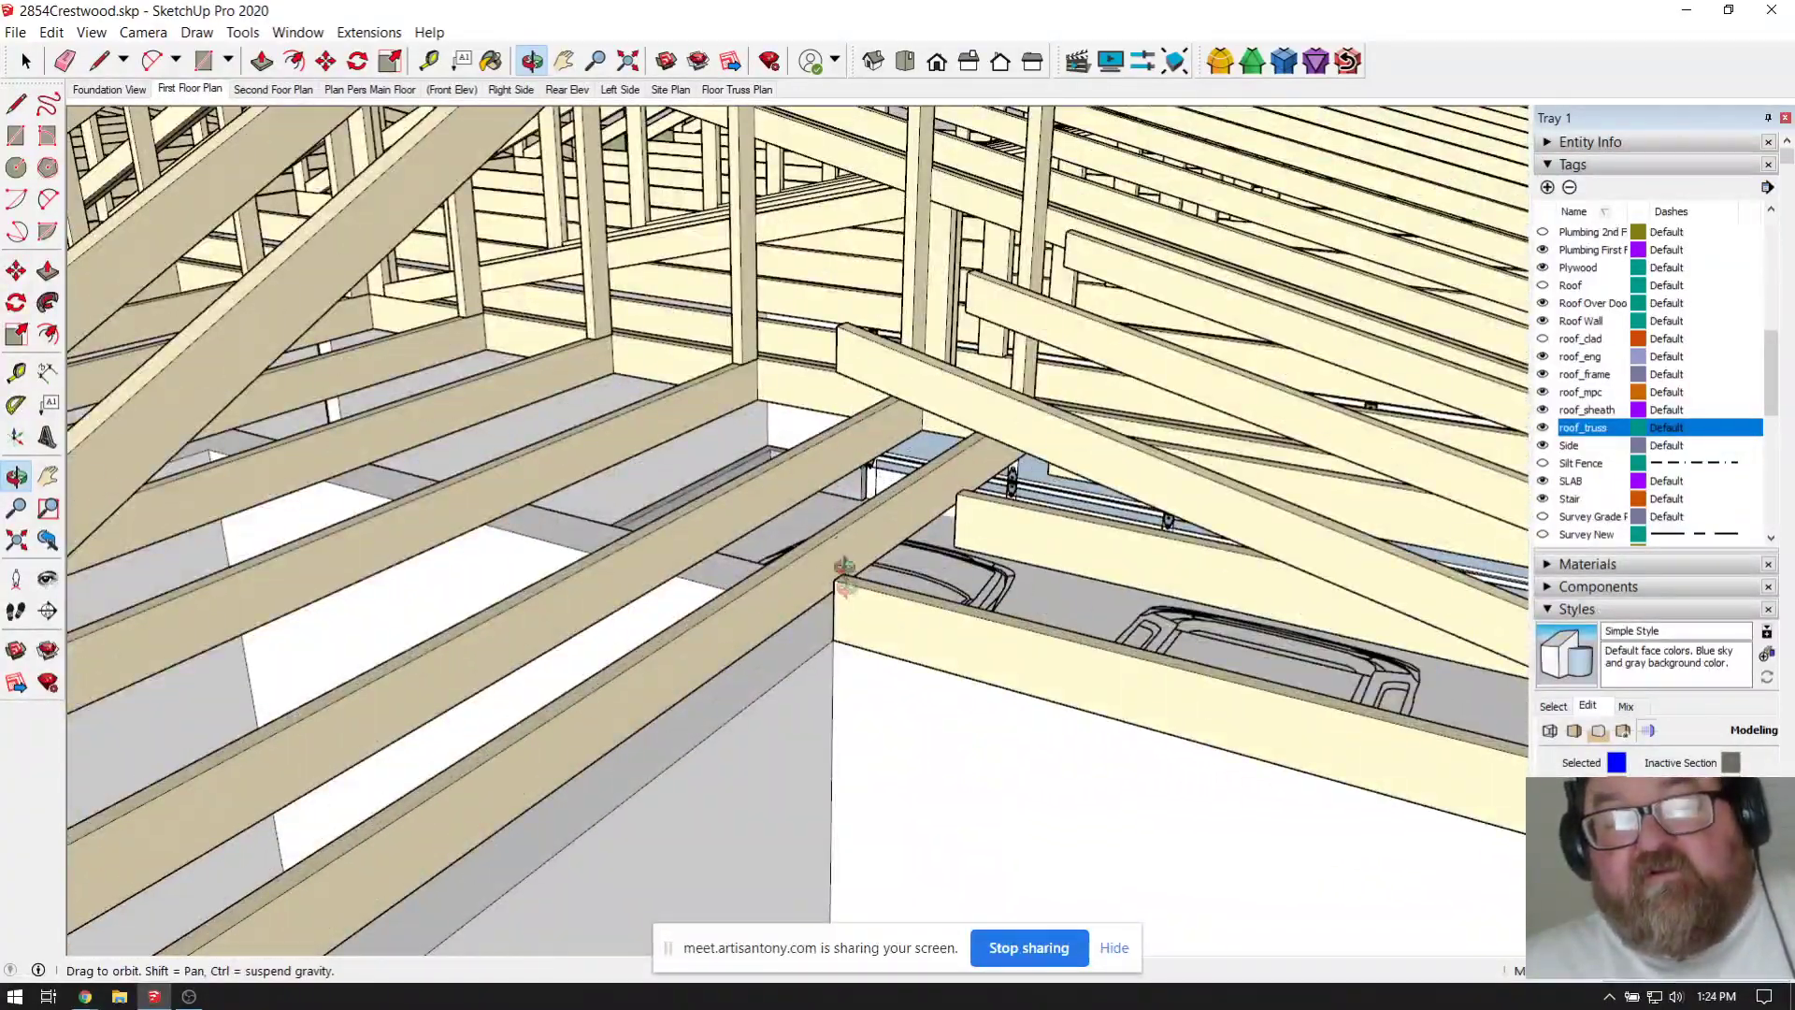
drag(844, 572, 1470, 435)
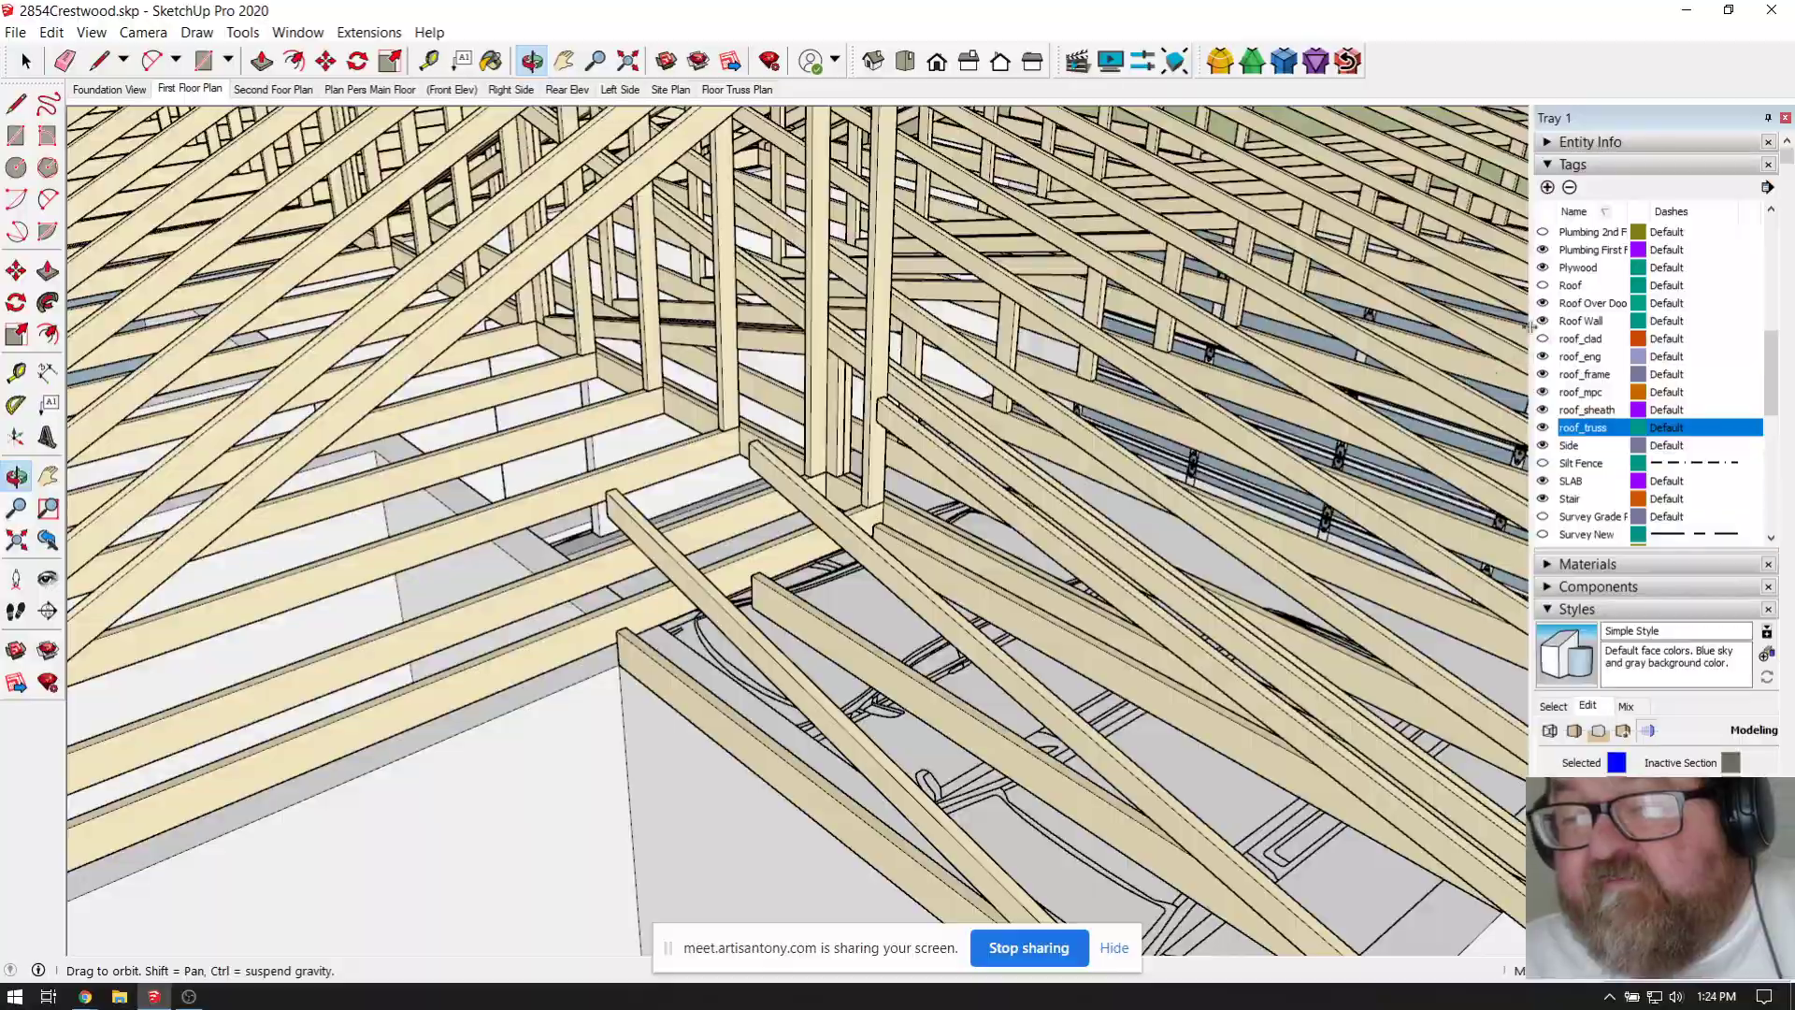
Step: Zoom out and orbit round to the garage side, showing the garage door and all its trusses
scroll(1109, 447, down, 10)
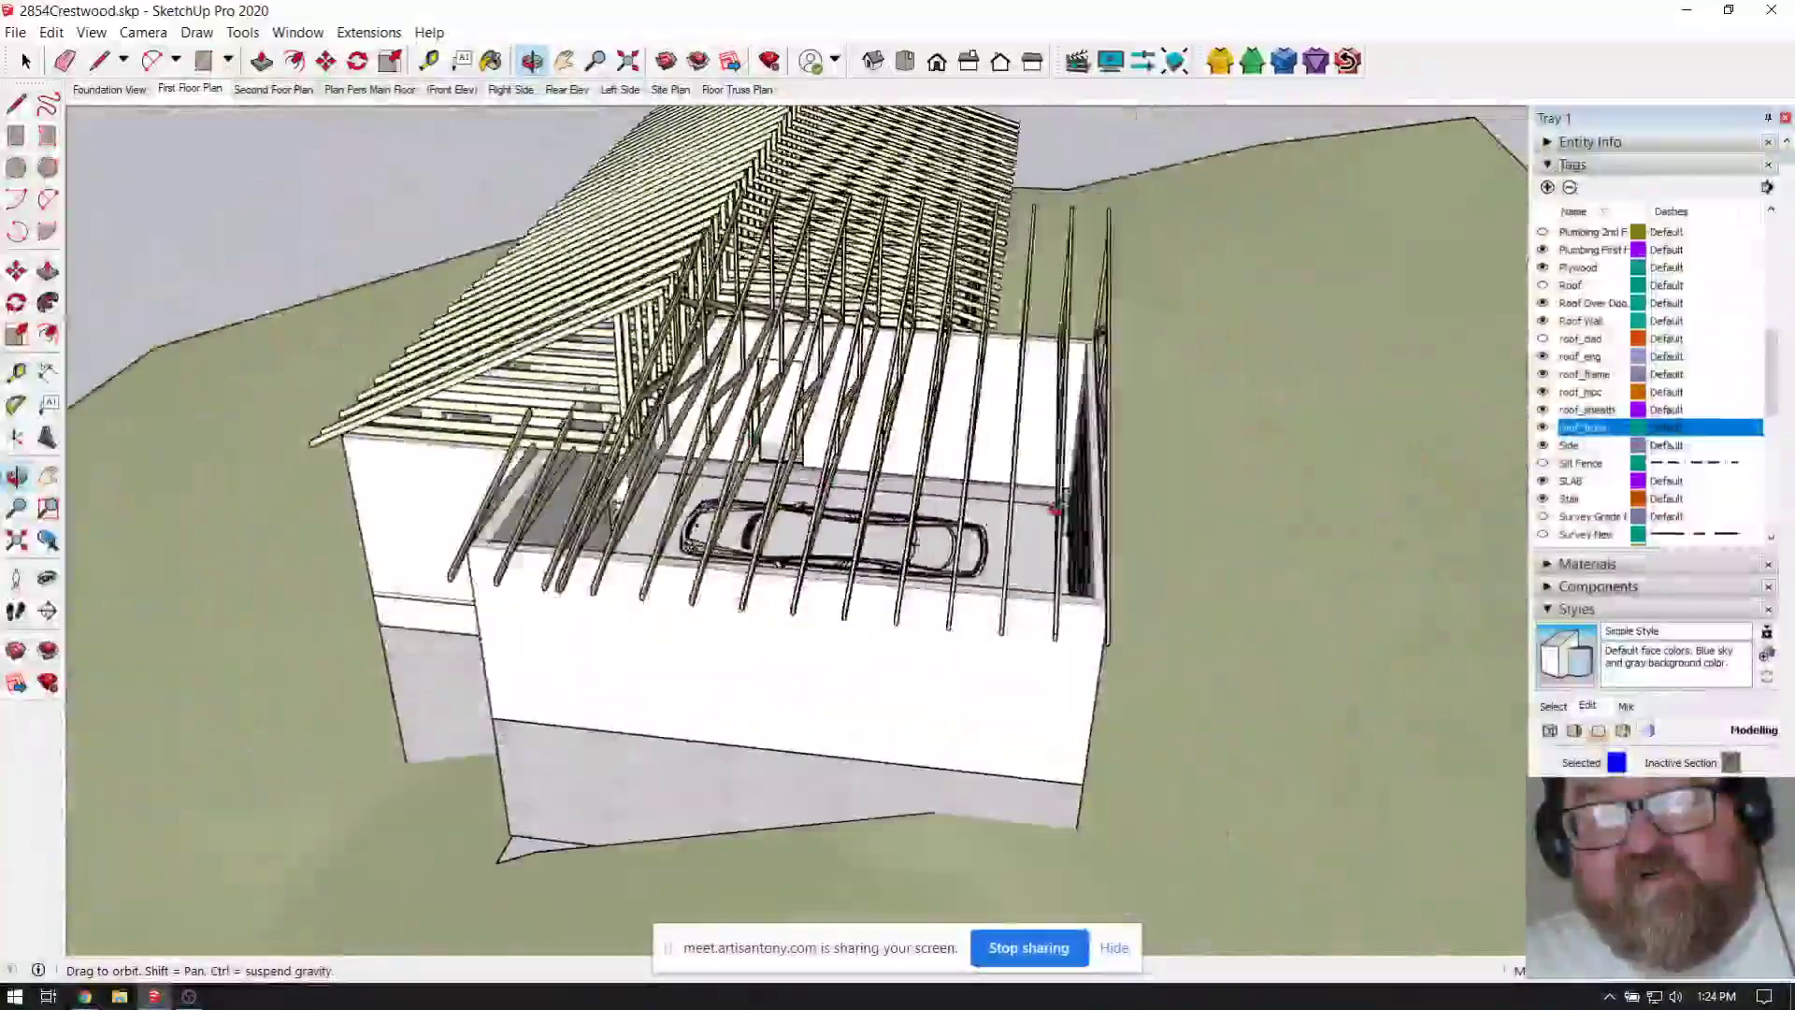
drag(1054, 509, 595, 360)
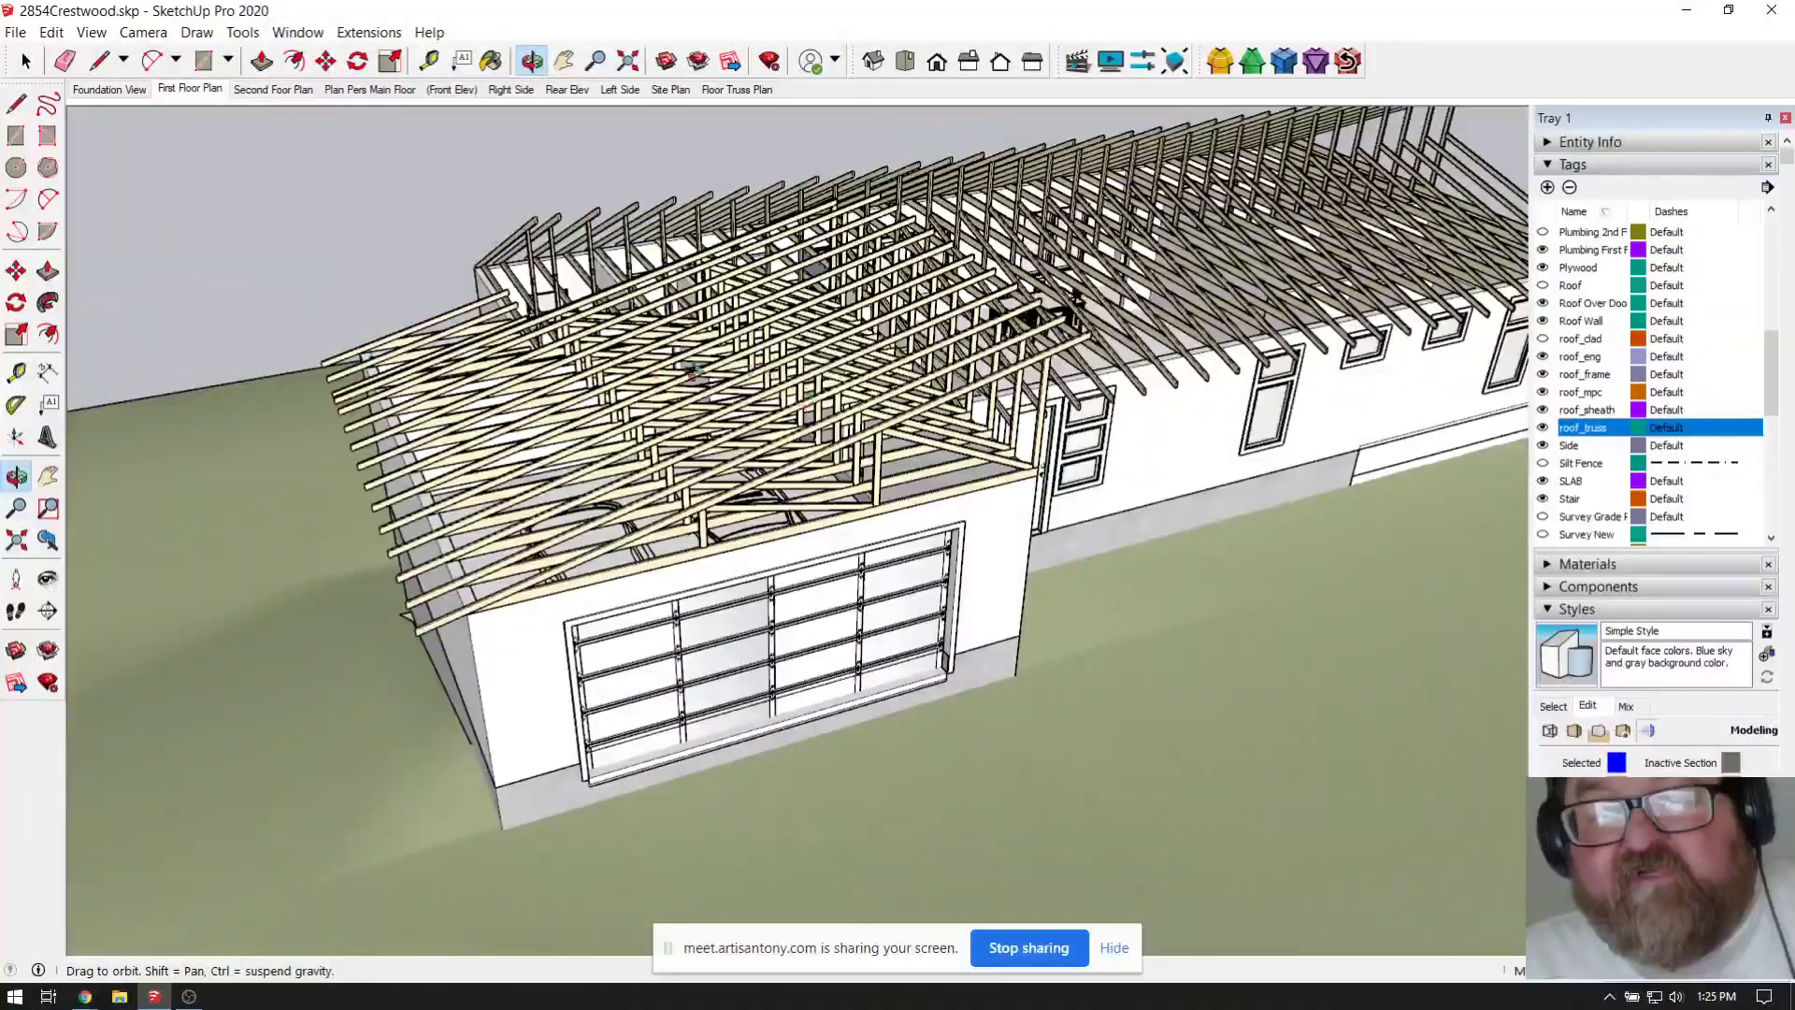
scroll(597, 359, up, 8)
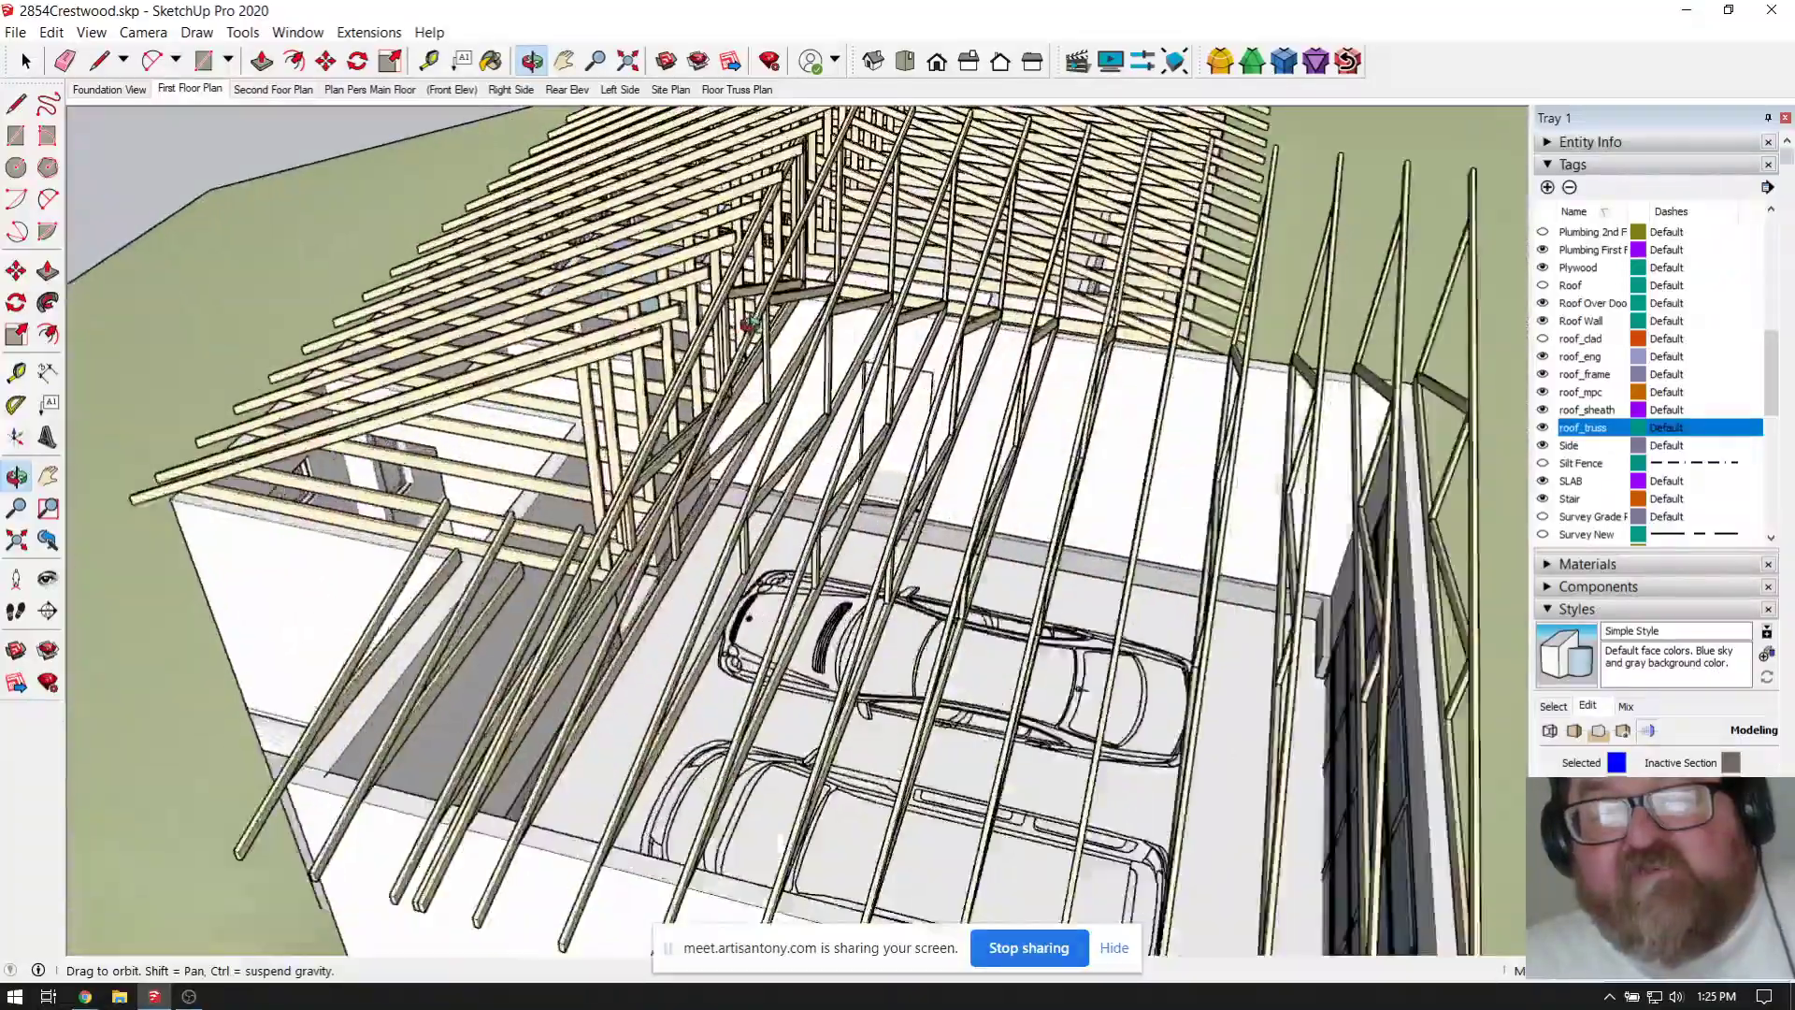
drag(795, 499, 878, 437)
scroll(1106, 365, down, 5)
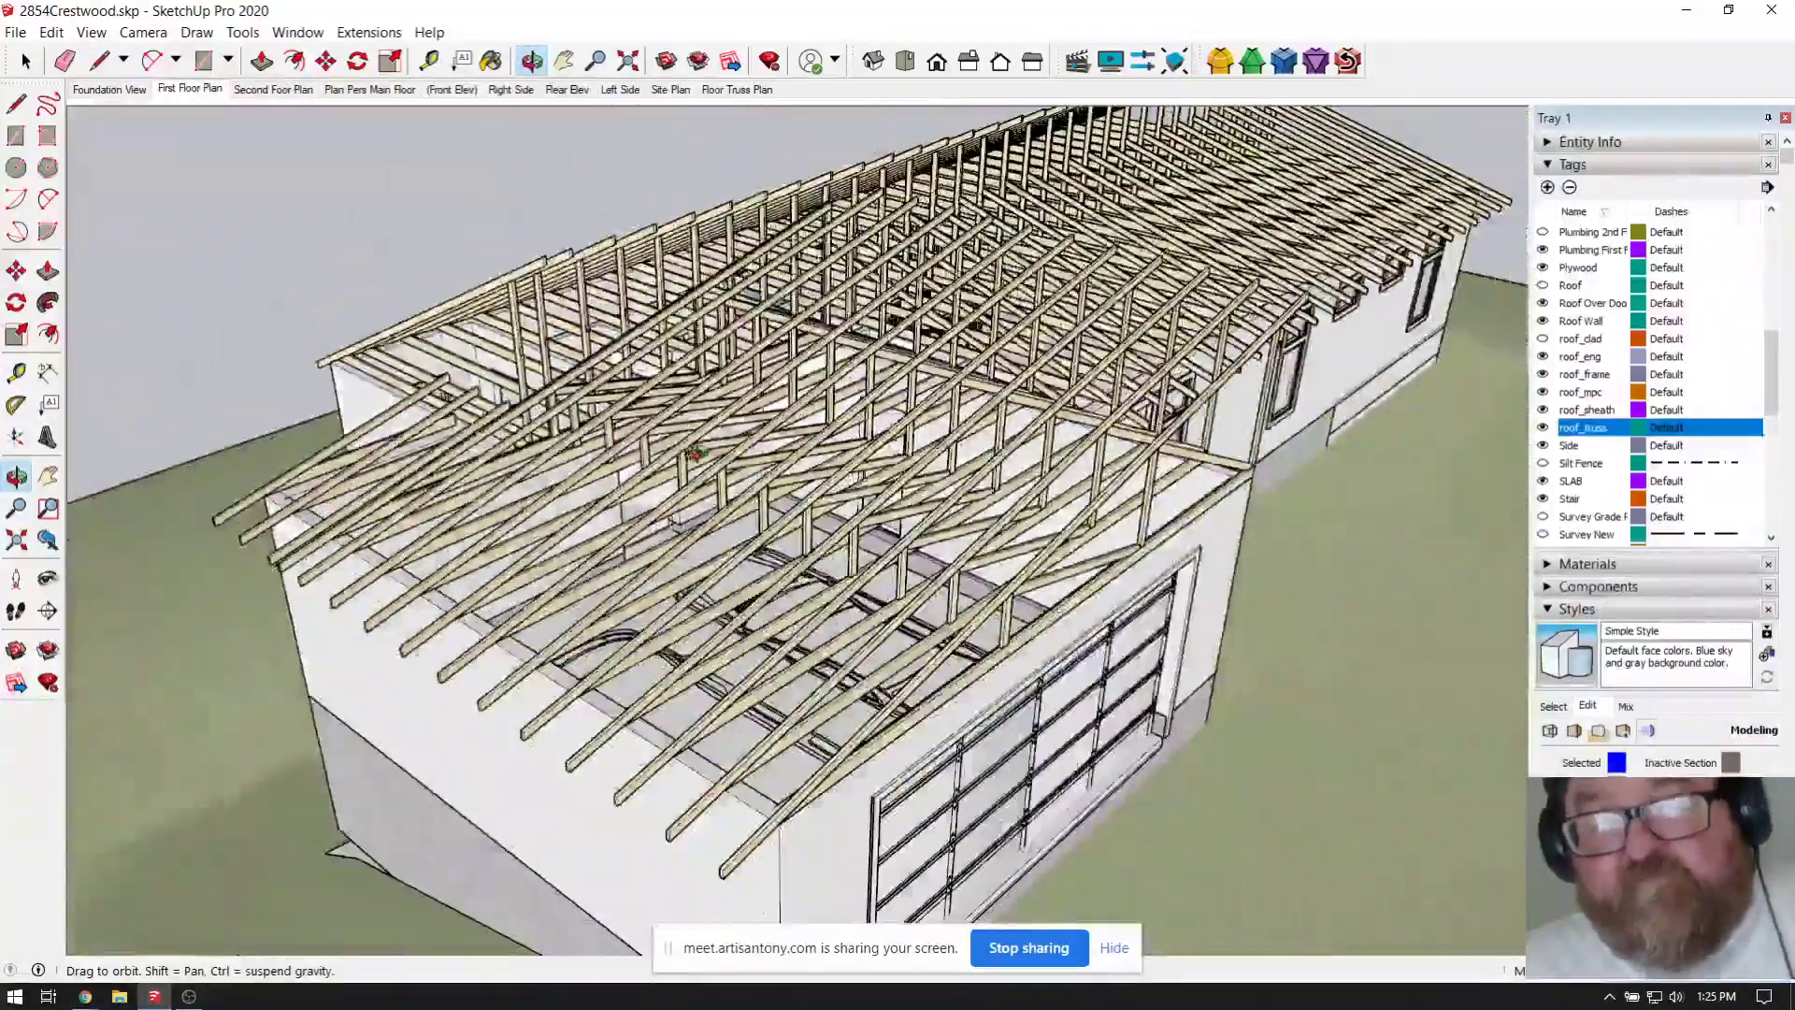
scroll(879, 438, up, 3)
scroll(879, 438, down, 3)
scroll(925, 432, up, 4)
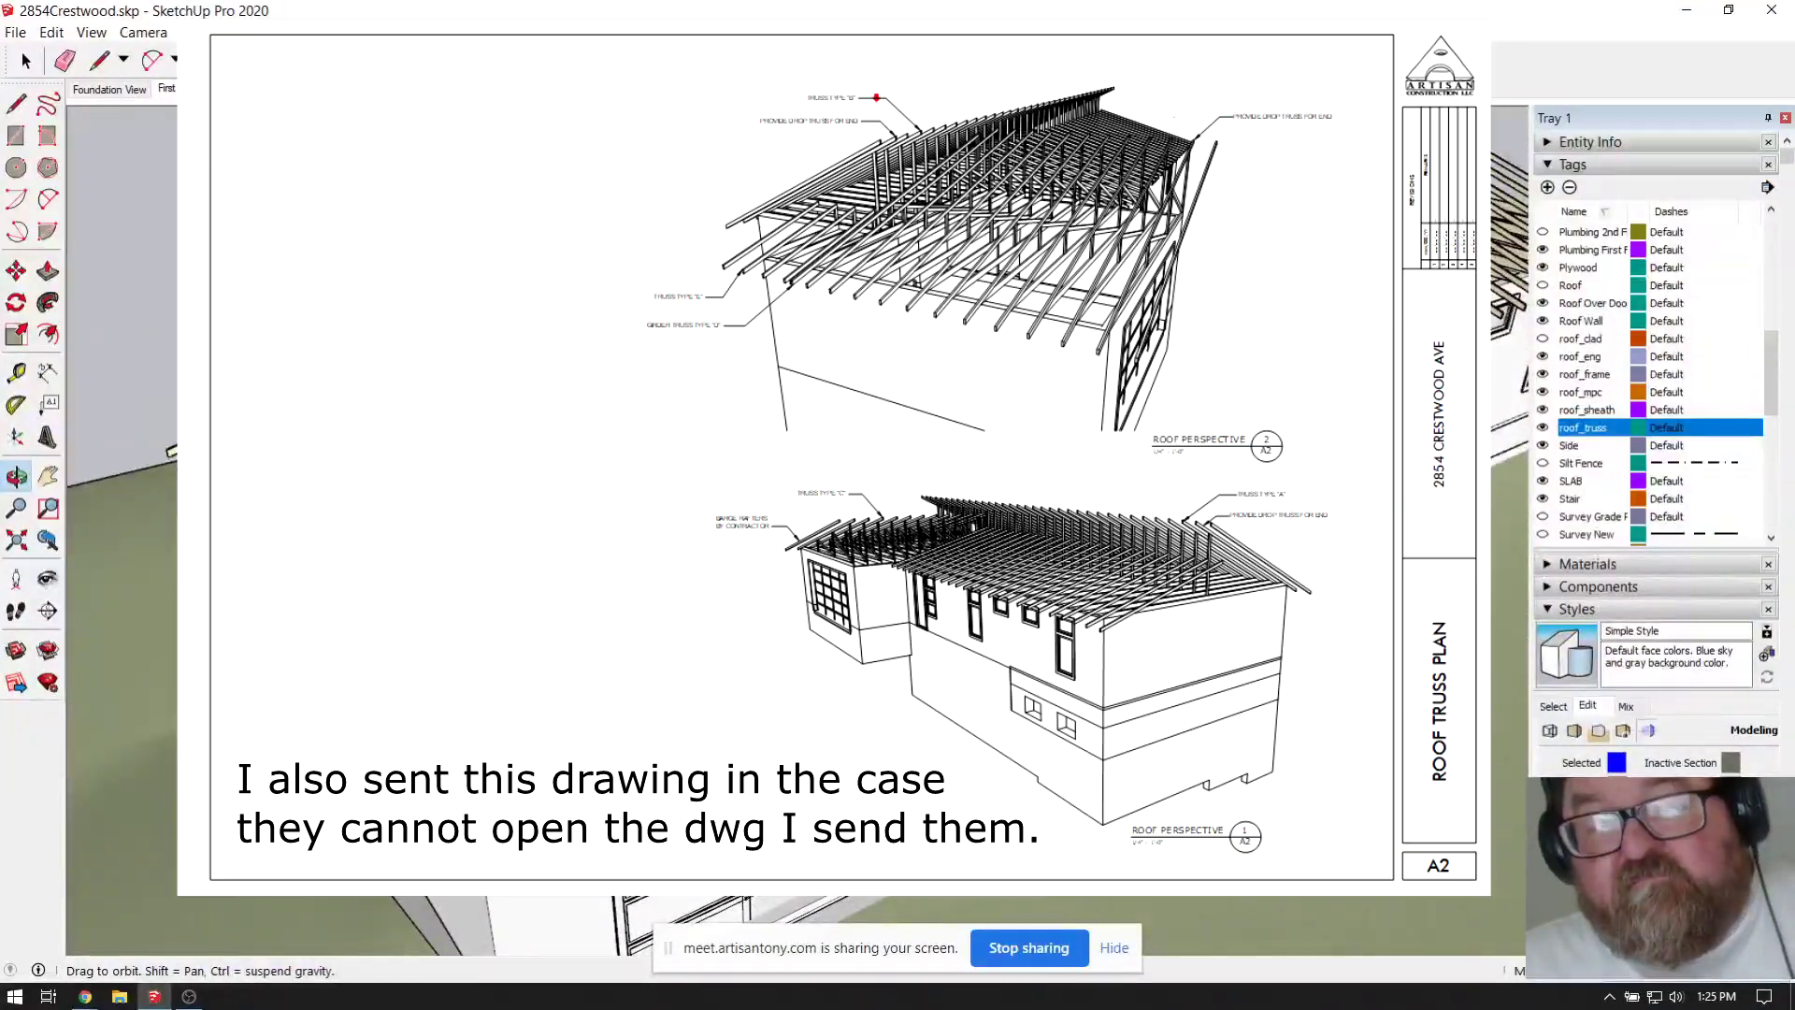
drag(926, 433, 1019, 436)
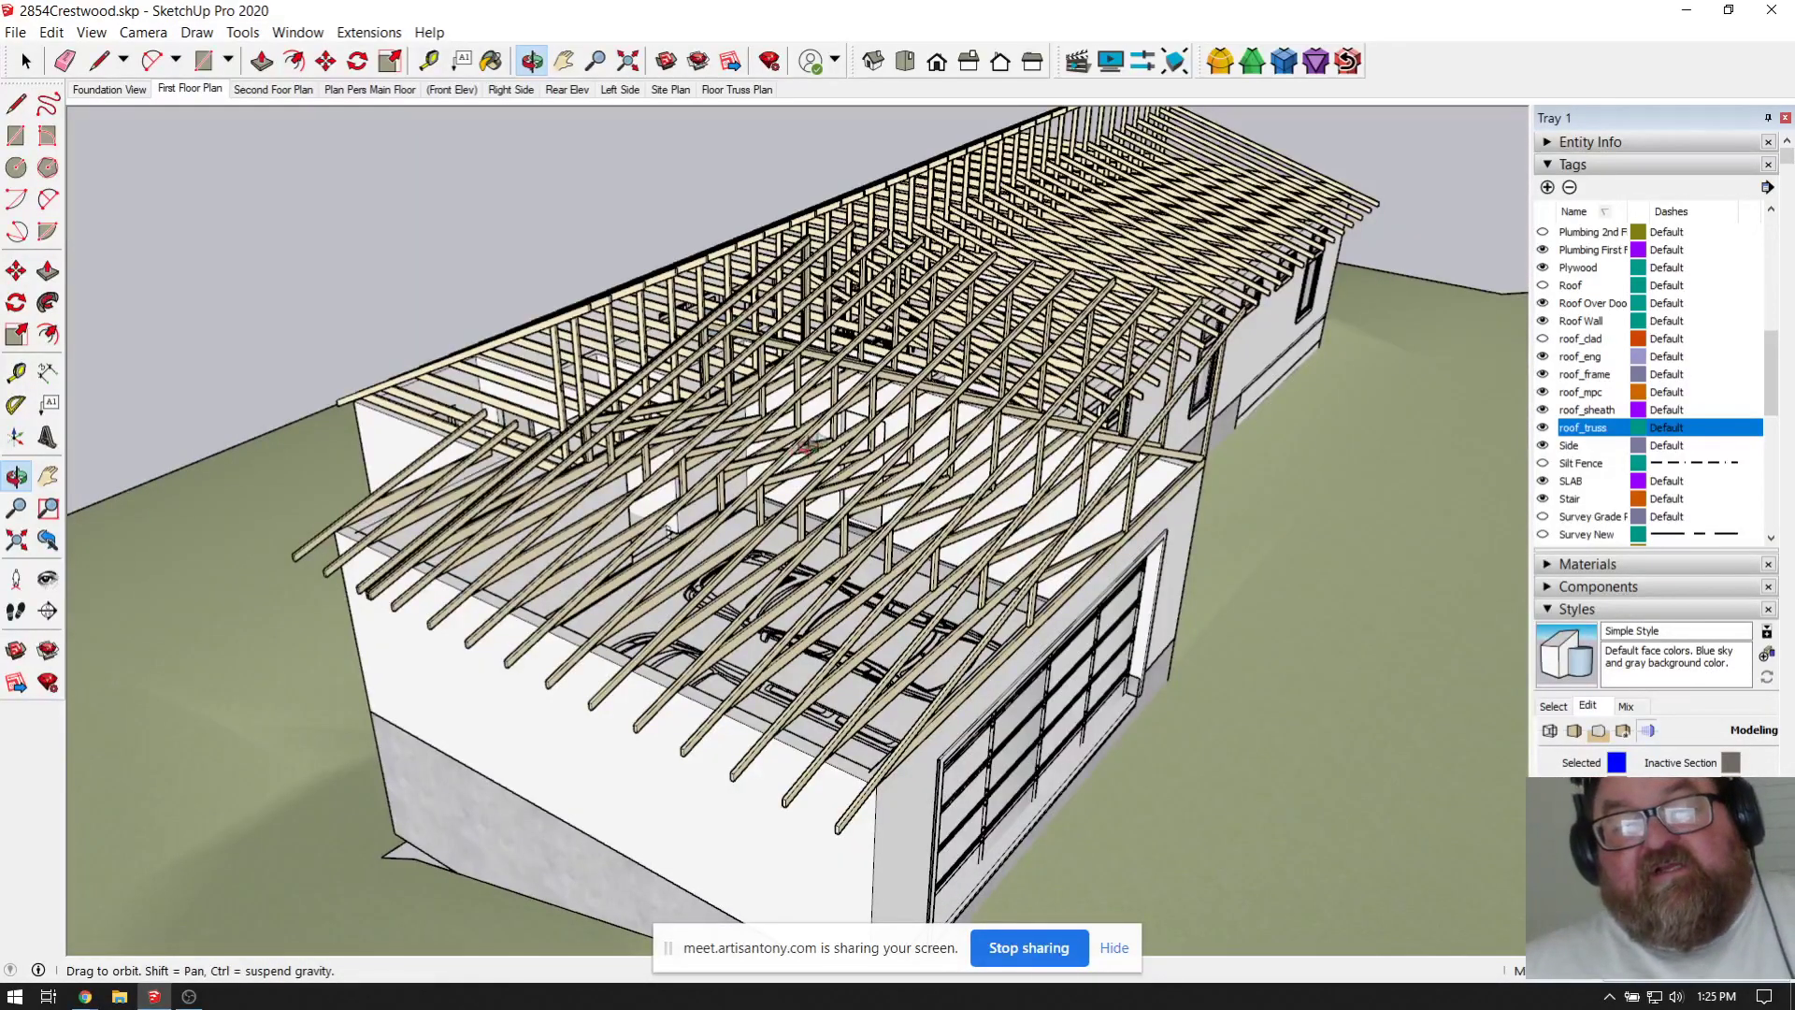
drag(806, 447, 540, 479)
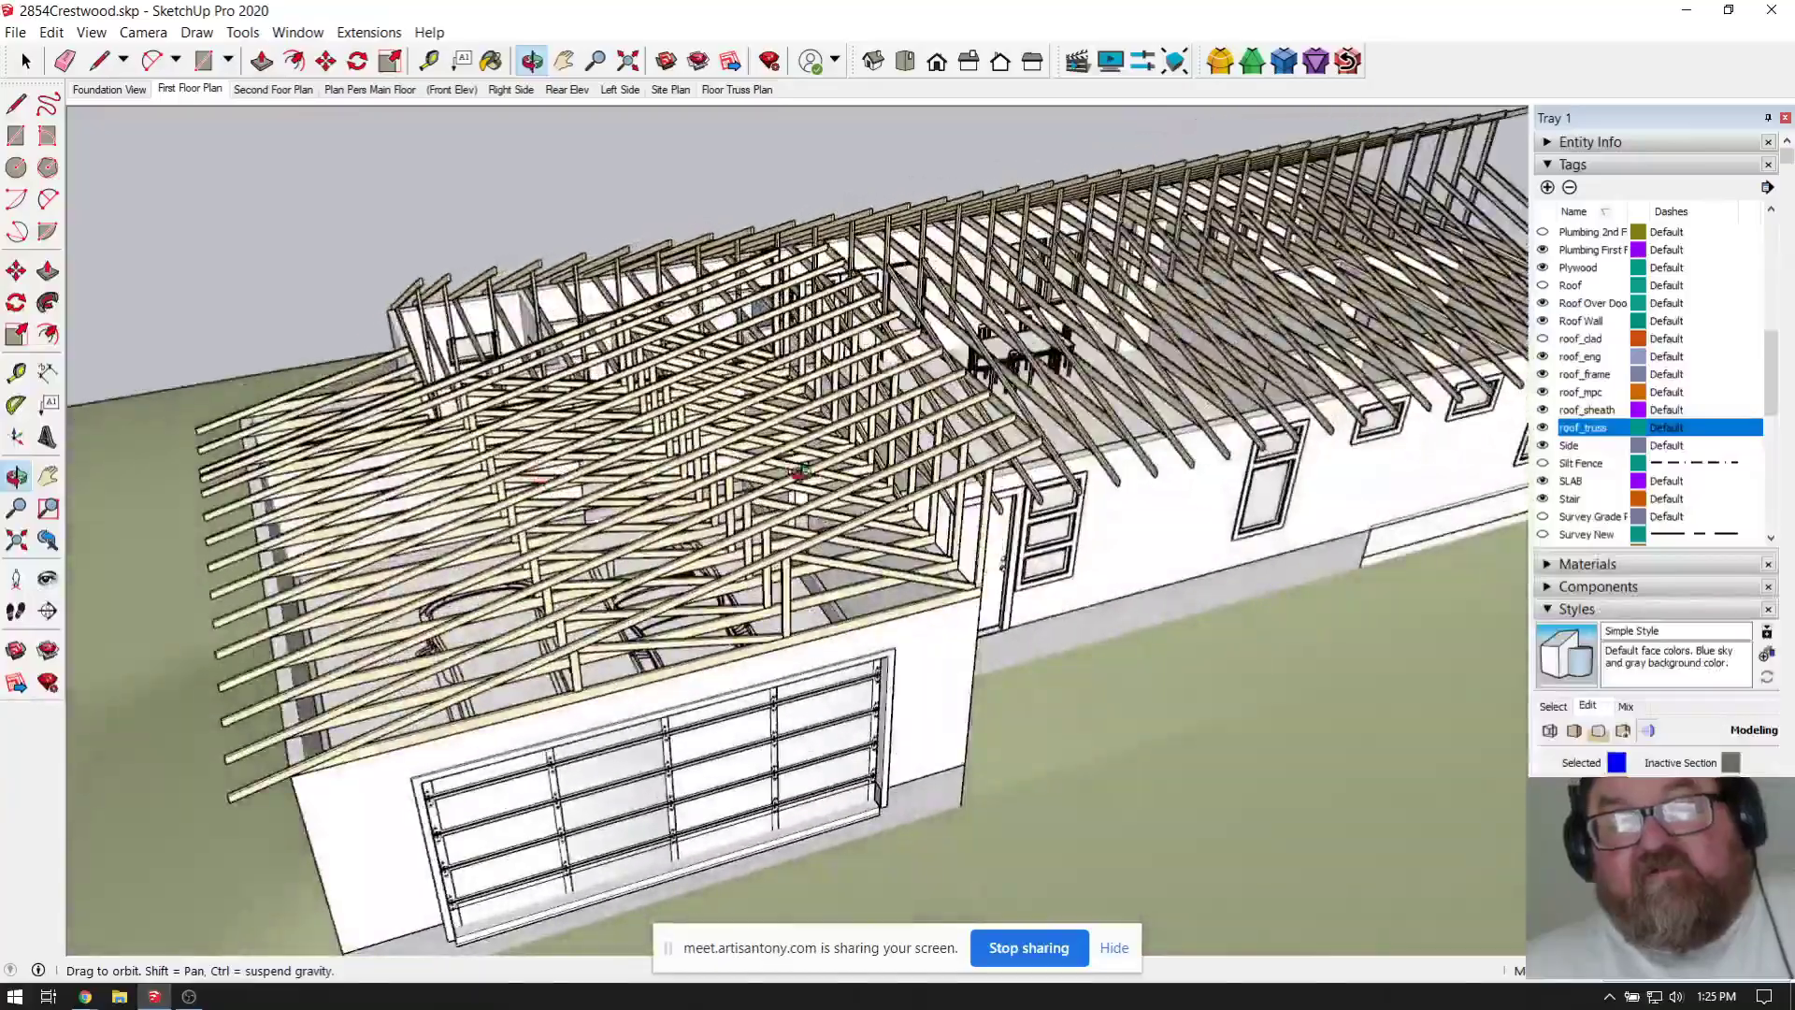
Step: Orbit from the garage front and windowed side wall around the trusses at a lower angle
drag(797, 472, 711, 421)
scroll(678, 409, up, 5)
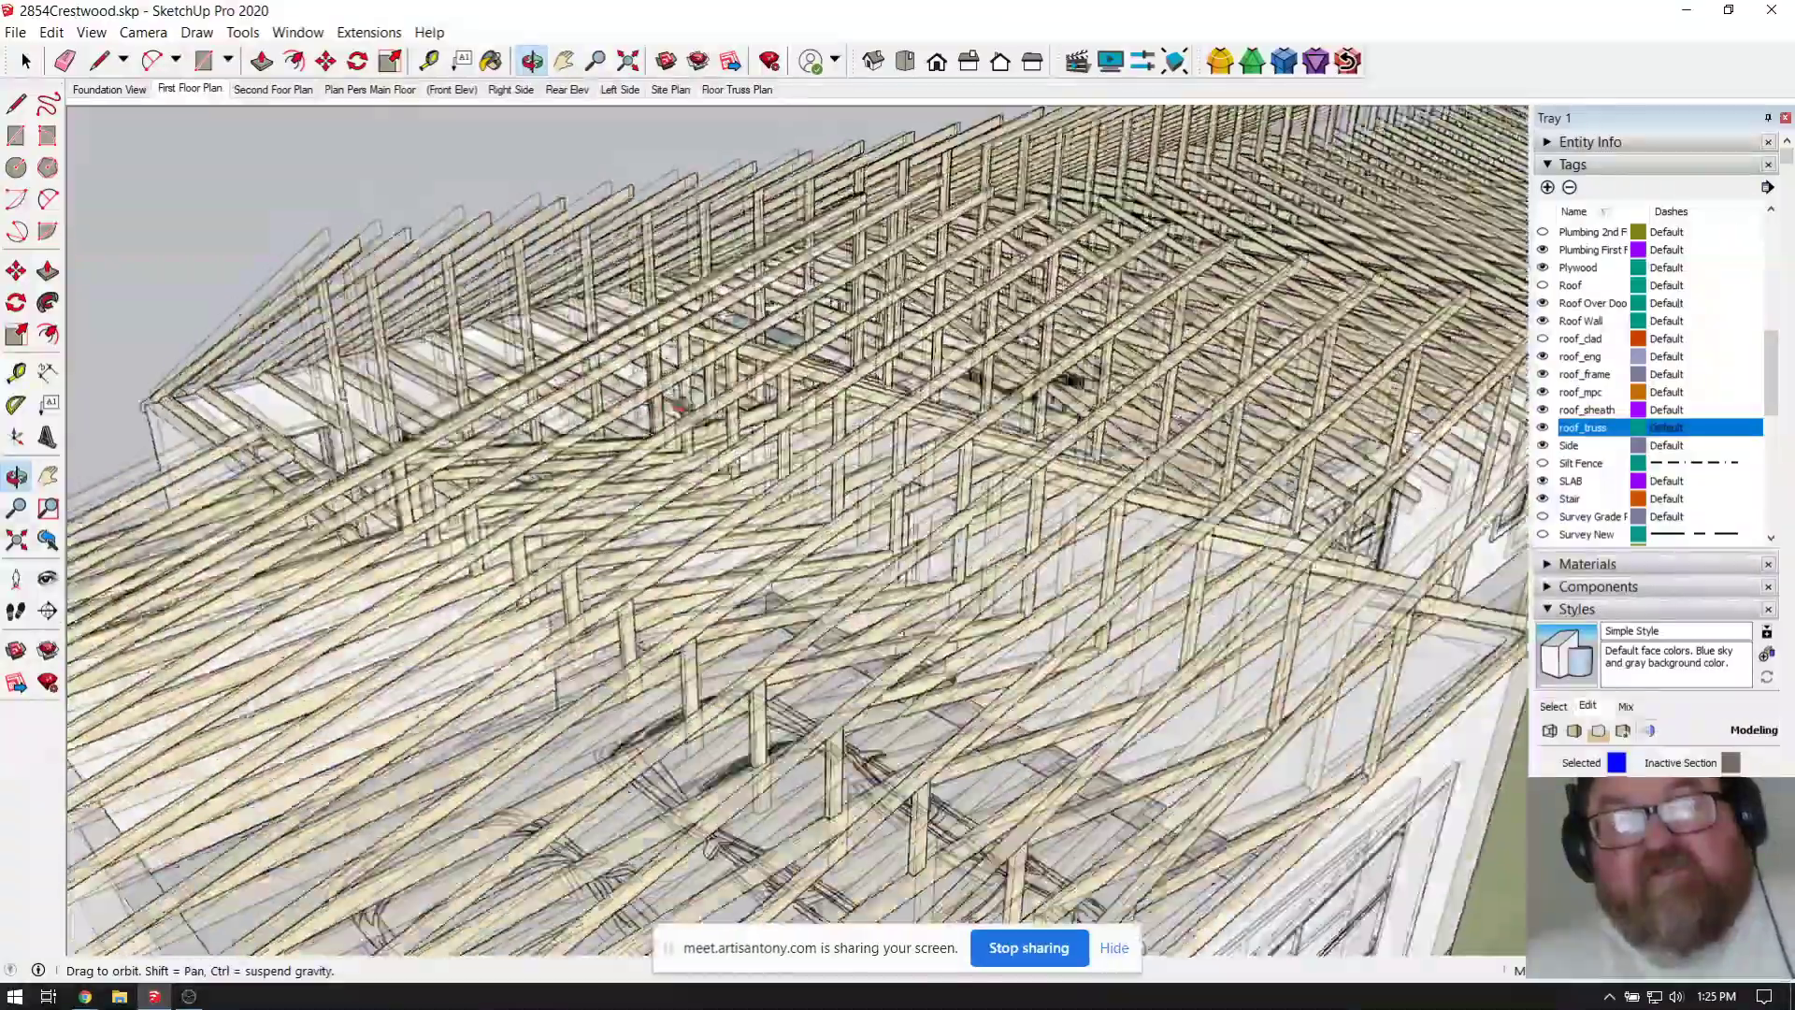
scroll(692, 413, up, 6)
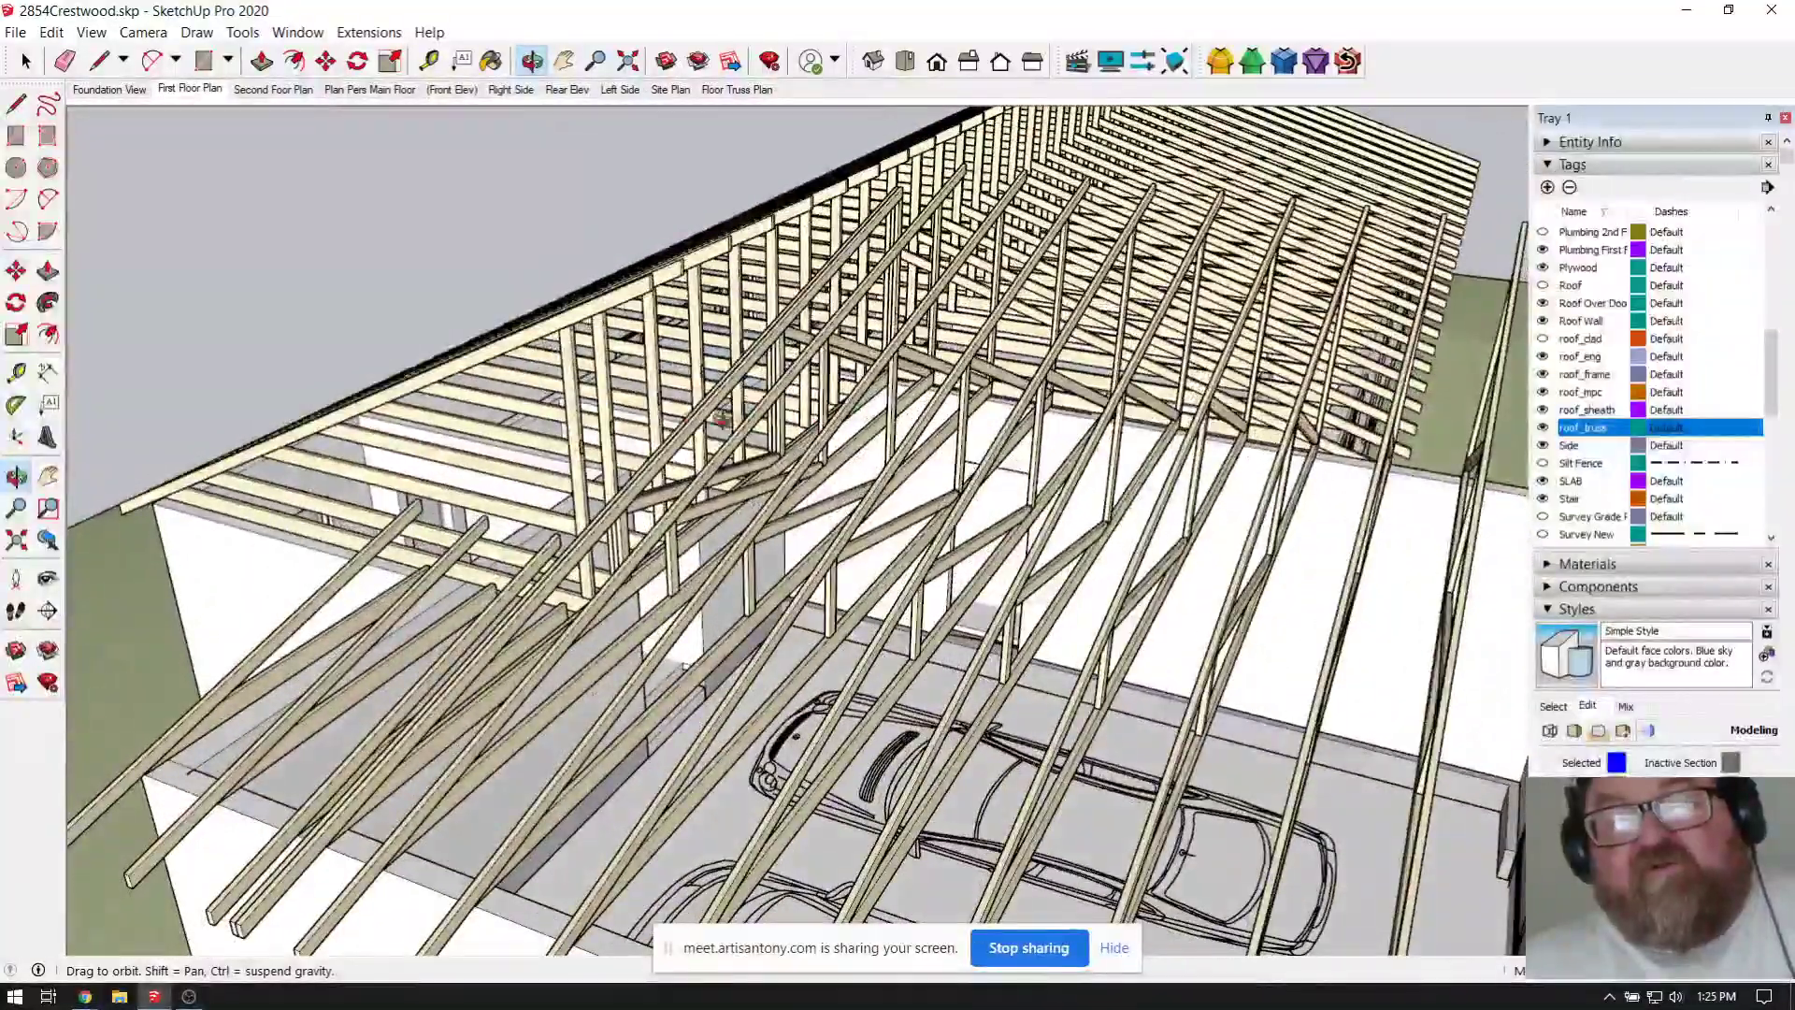
scroll(722, 418, down, 5)
drag(722, 418, 853, 427)
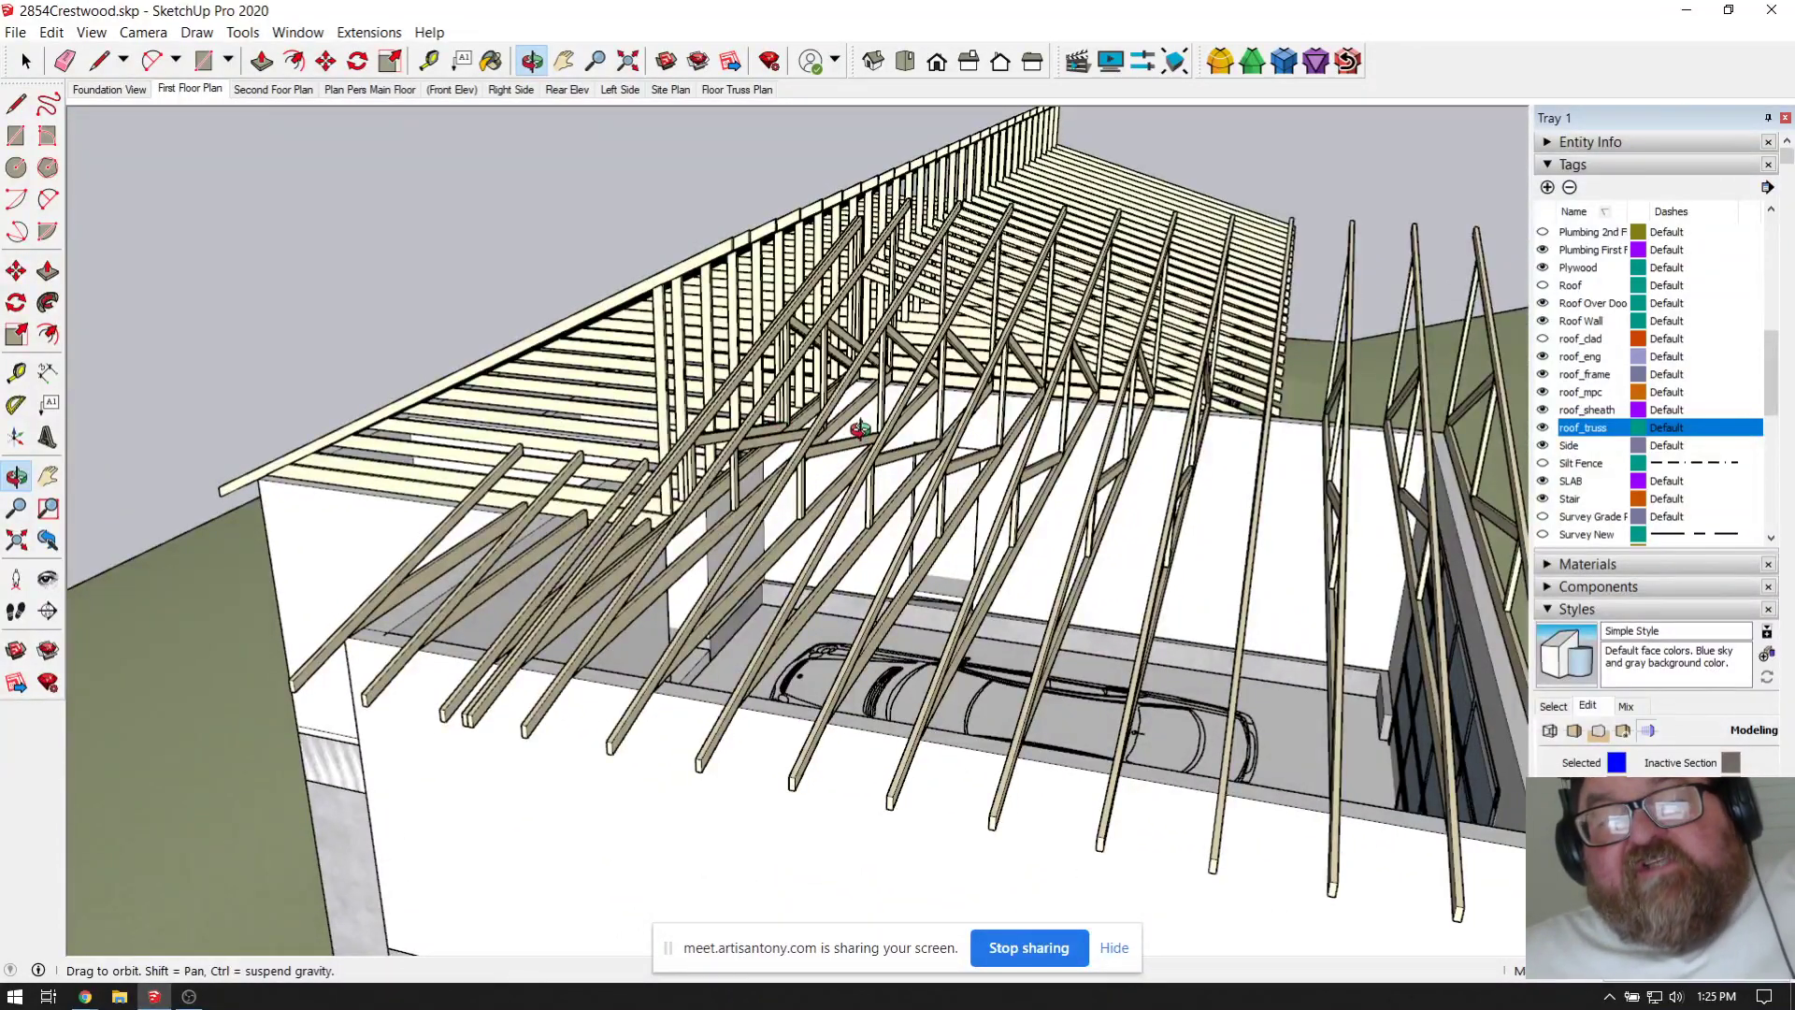
drag(1024, 458, 932, 465)
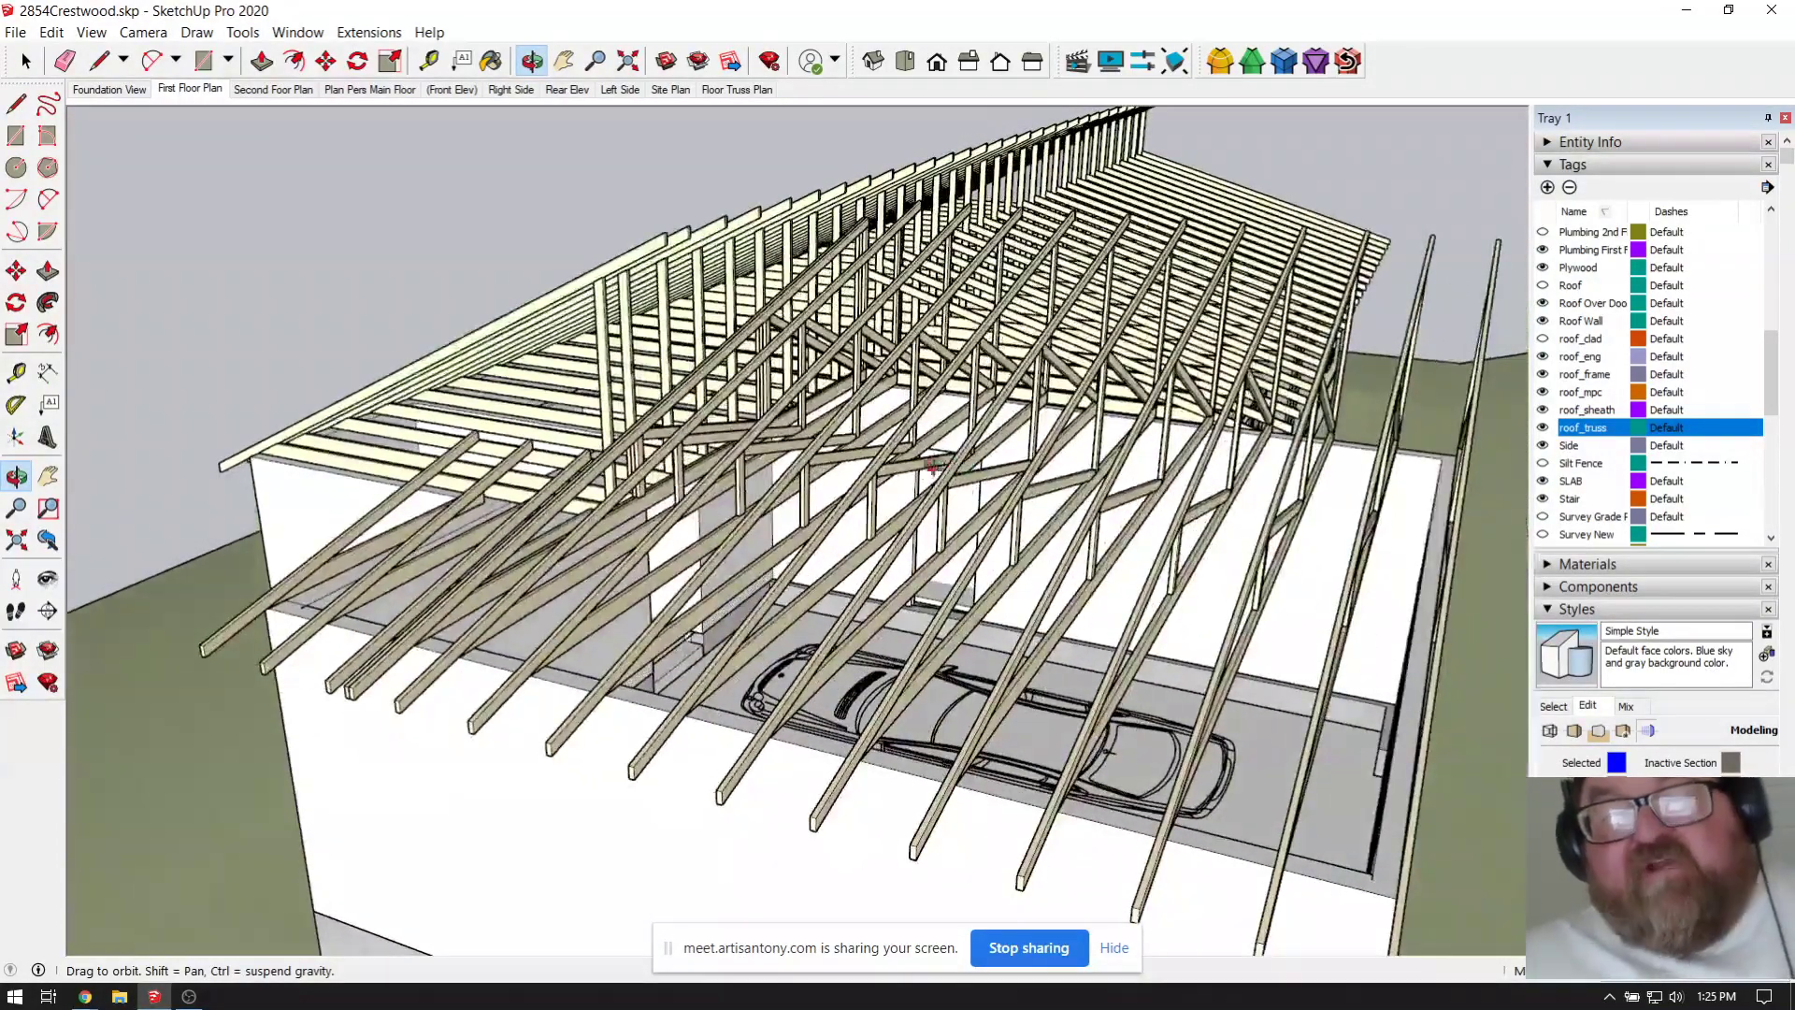
drag(797, 409, 823, 404)
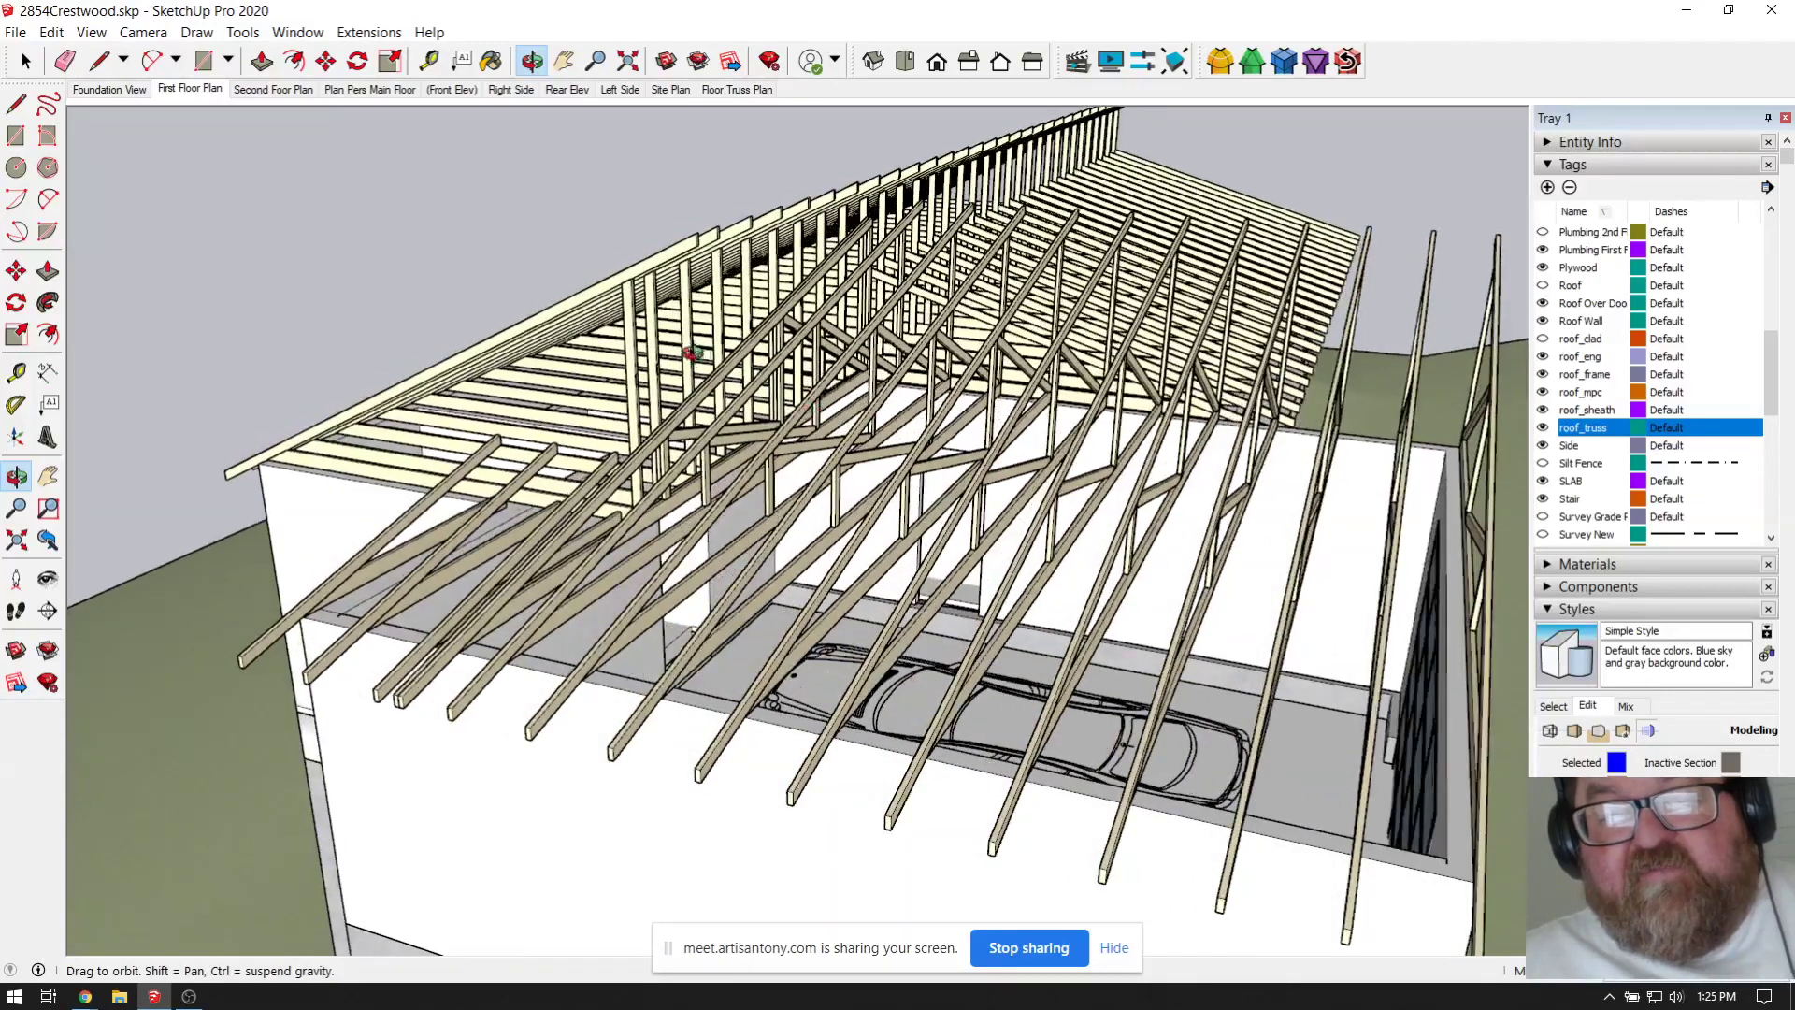
Step: Zoom and orbit down to a close, low front view of the garage roof framing
scroll(691, 351, up, 4)
scroll(692, 411, down, 2)
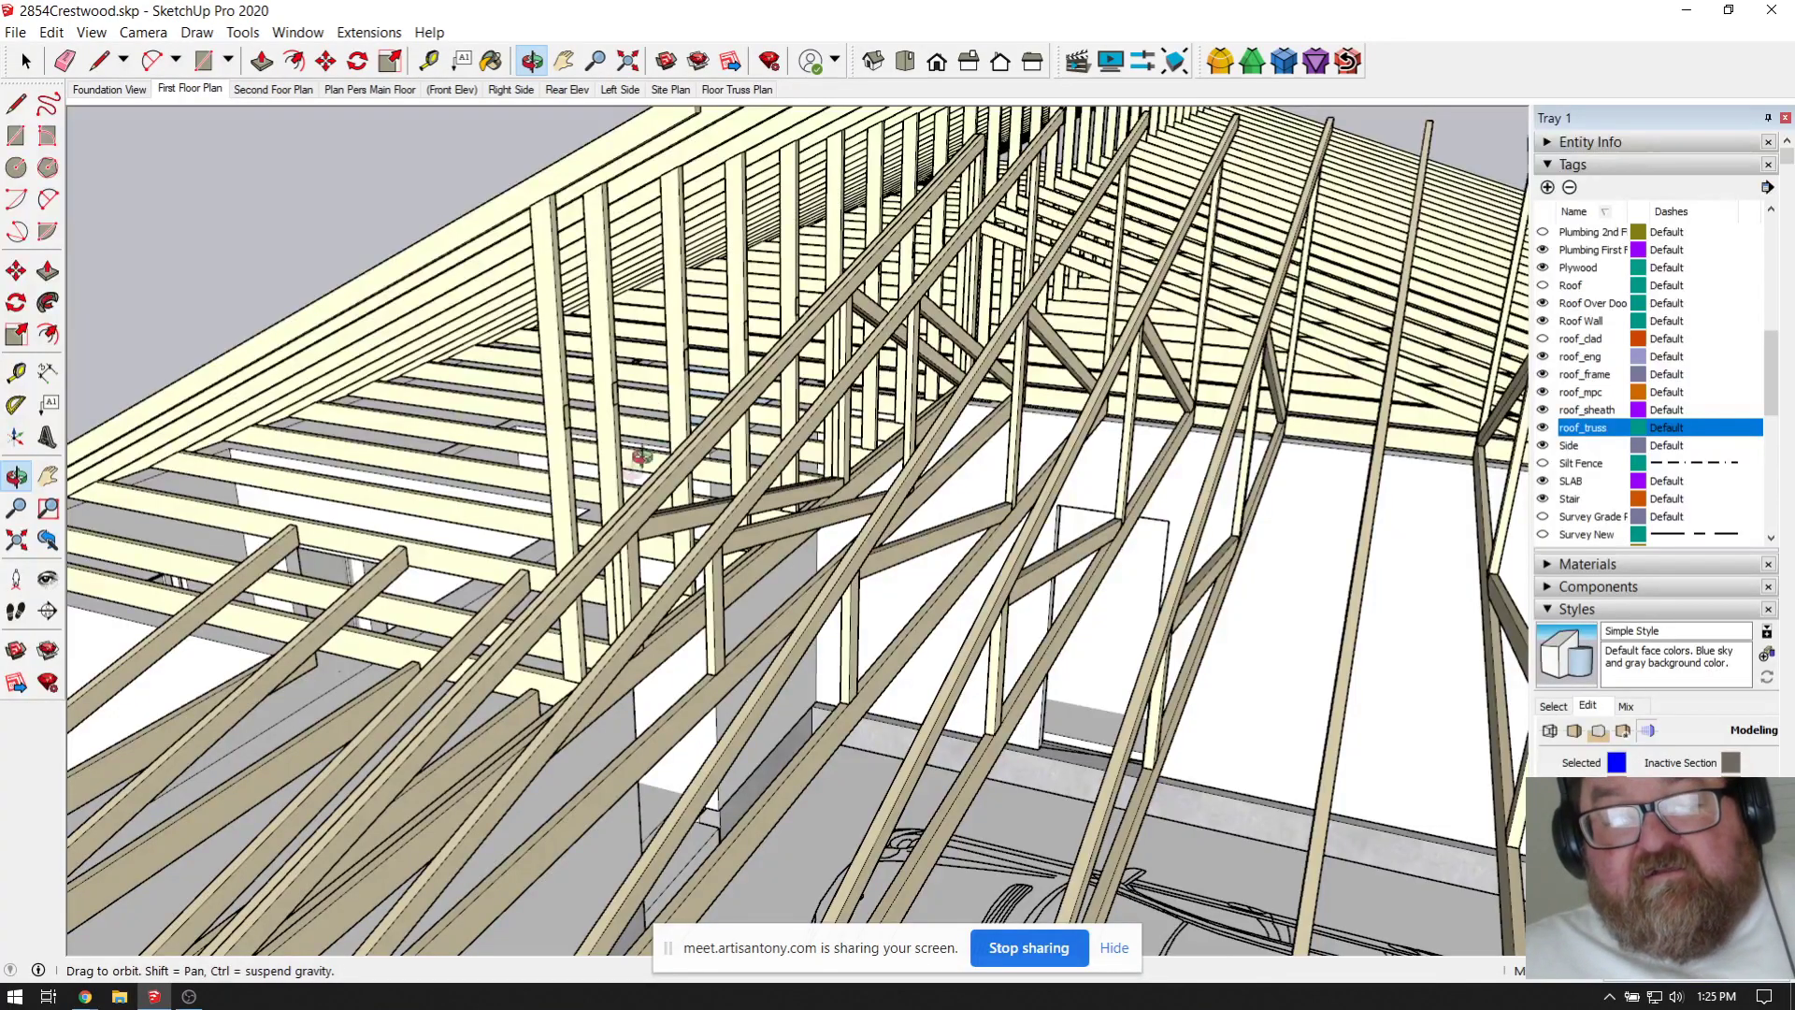
scroll(580, 528, down, 5)
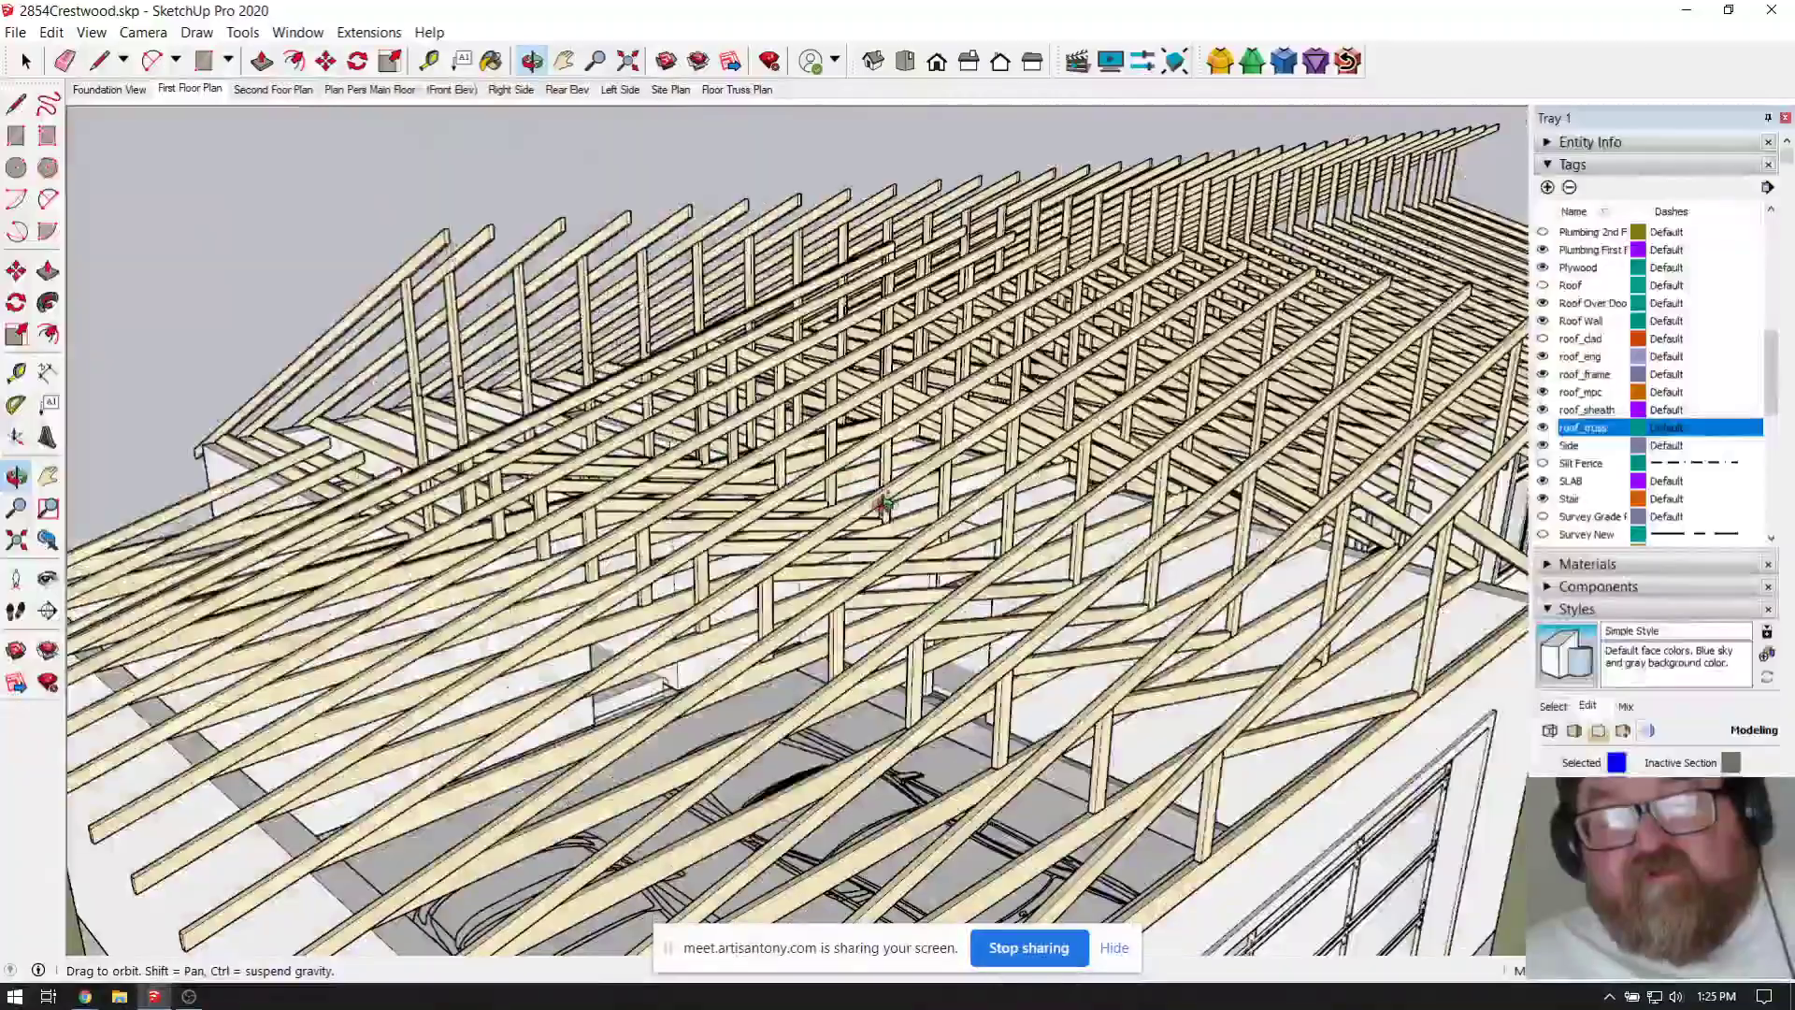
scroll(900, 524, down, 6)
scroll(905, 584, down, 3)
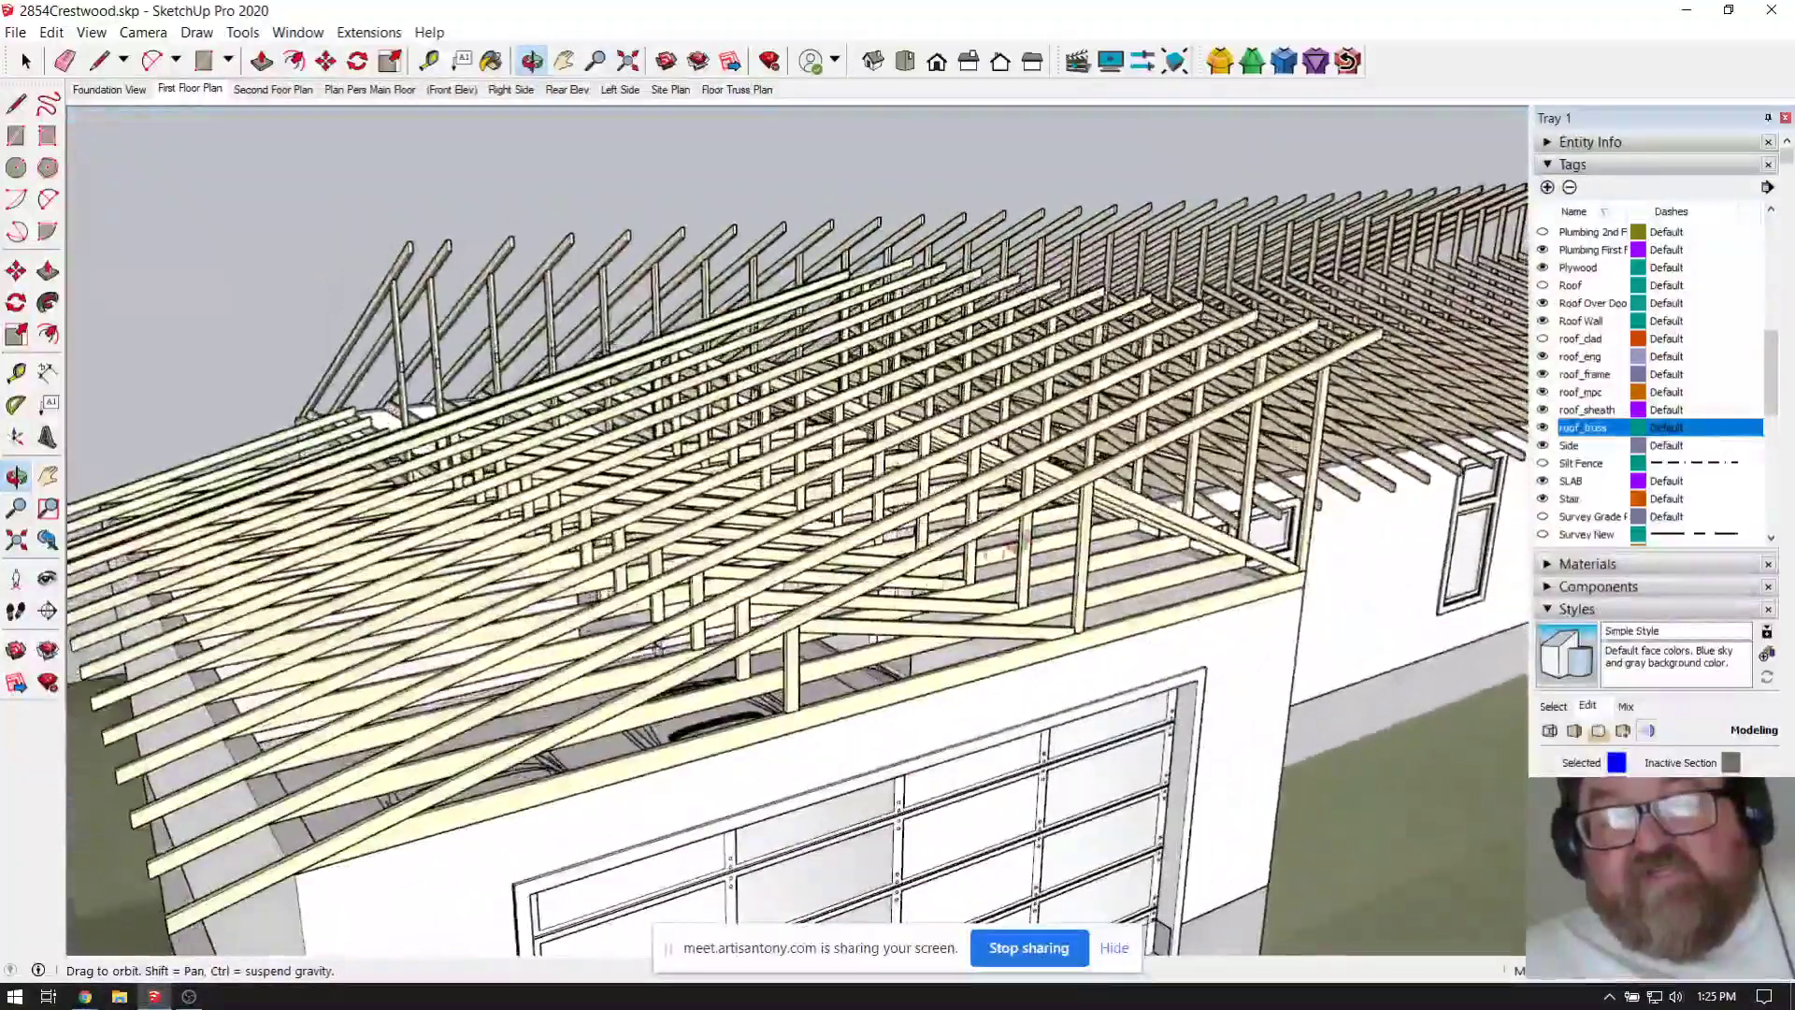
drag(905, 584, 712, 437)
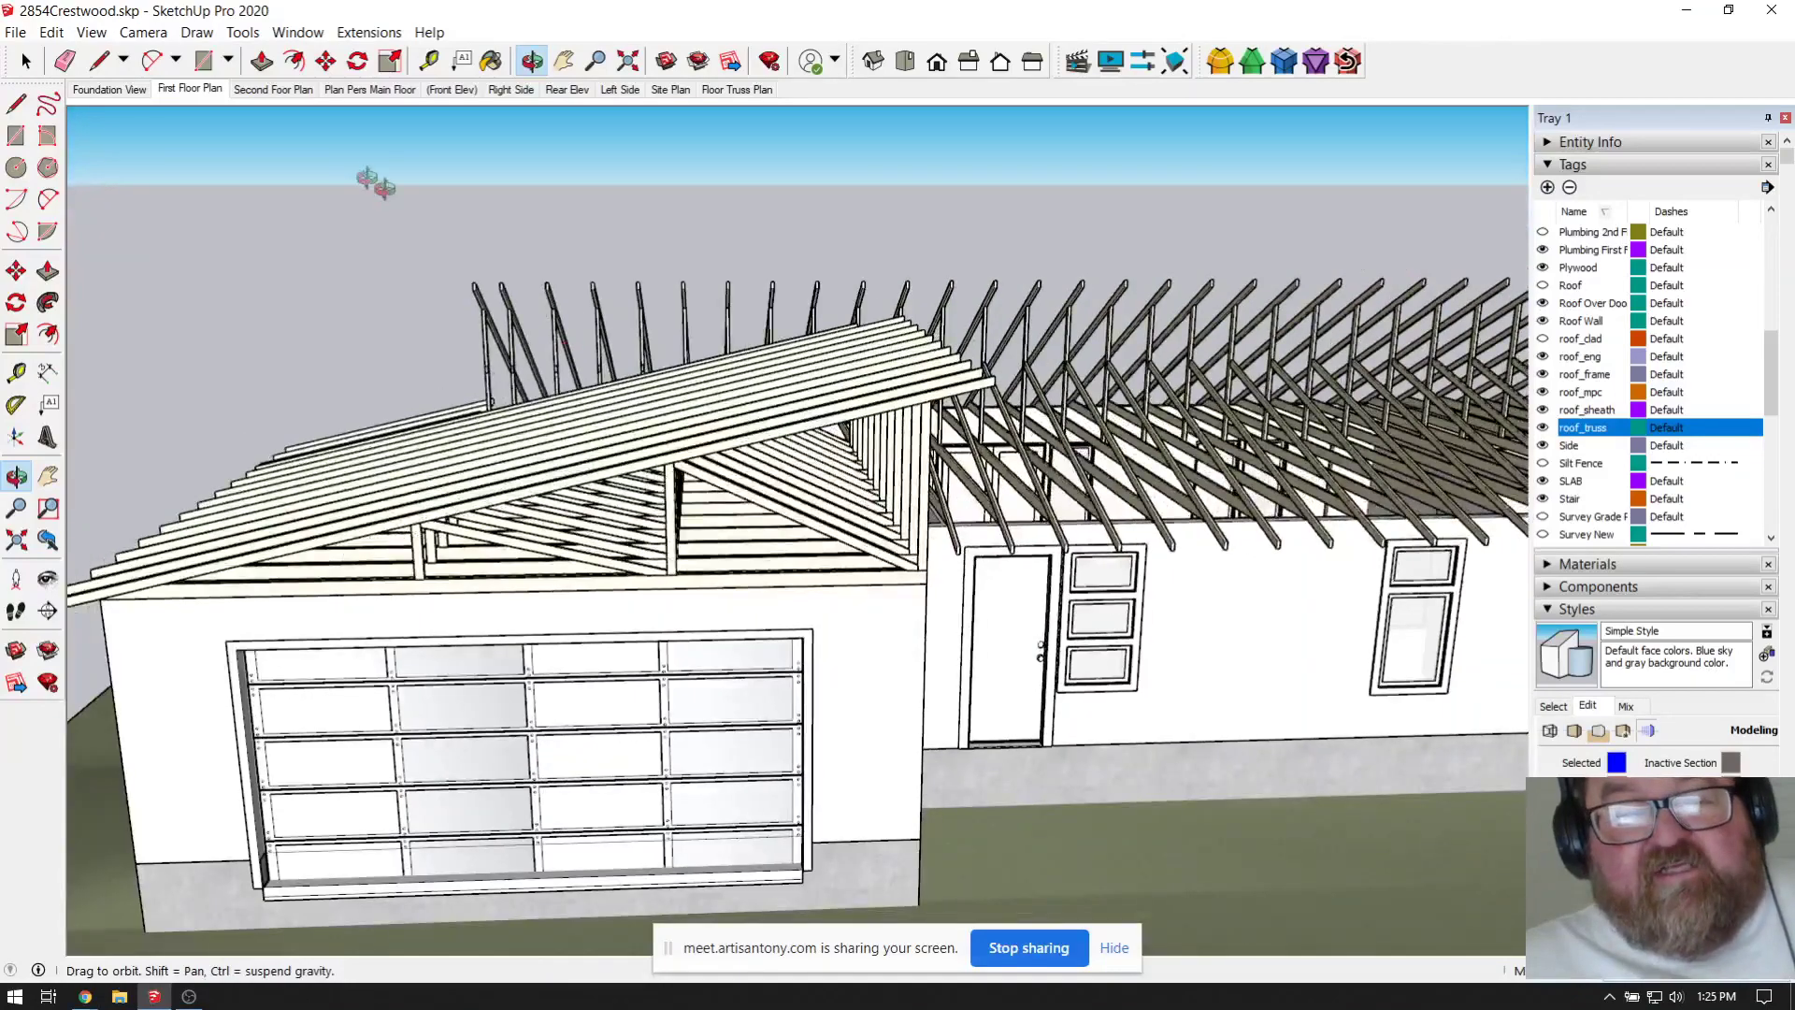
drag(581, 466, 598, 446)
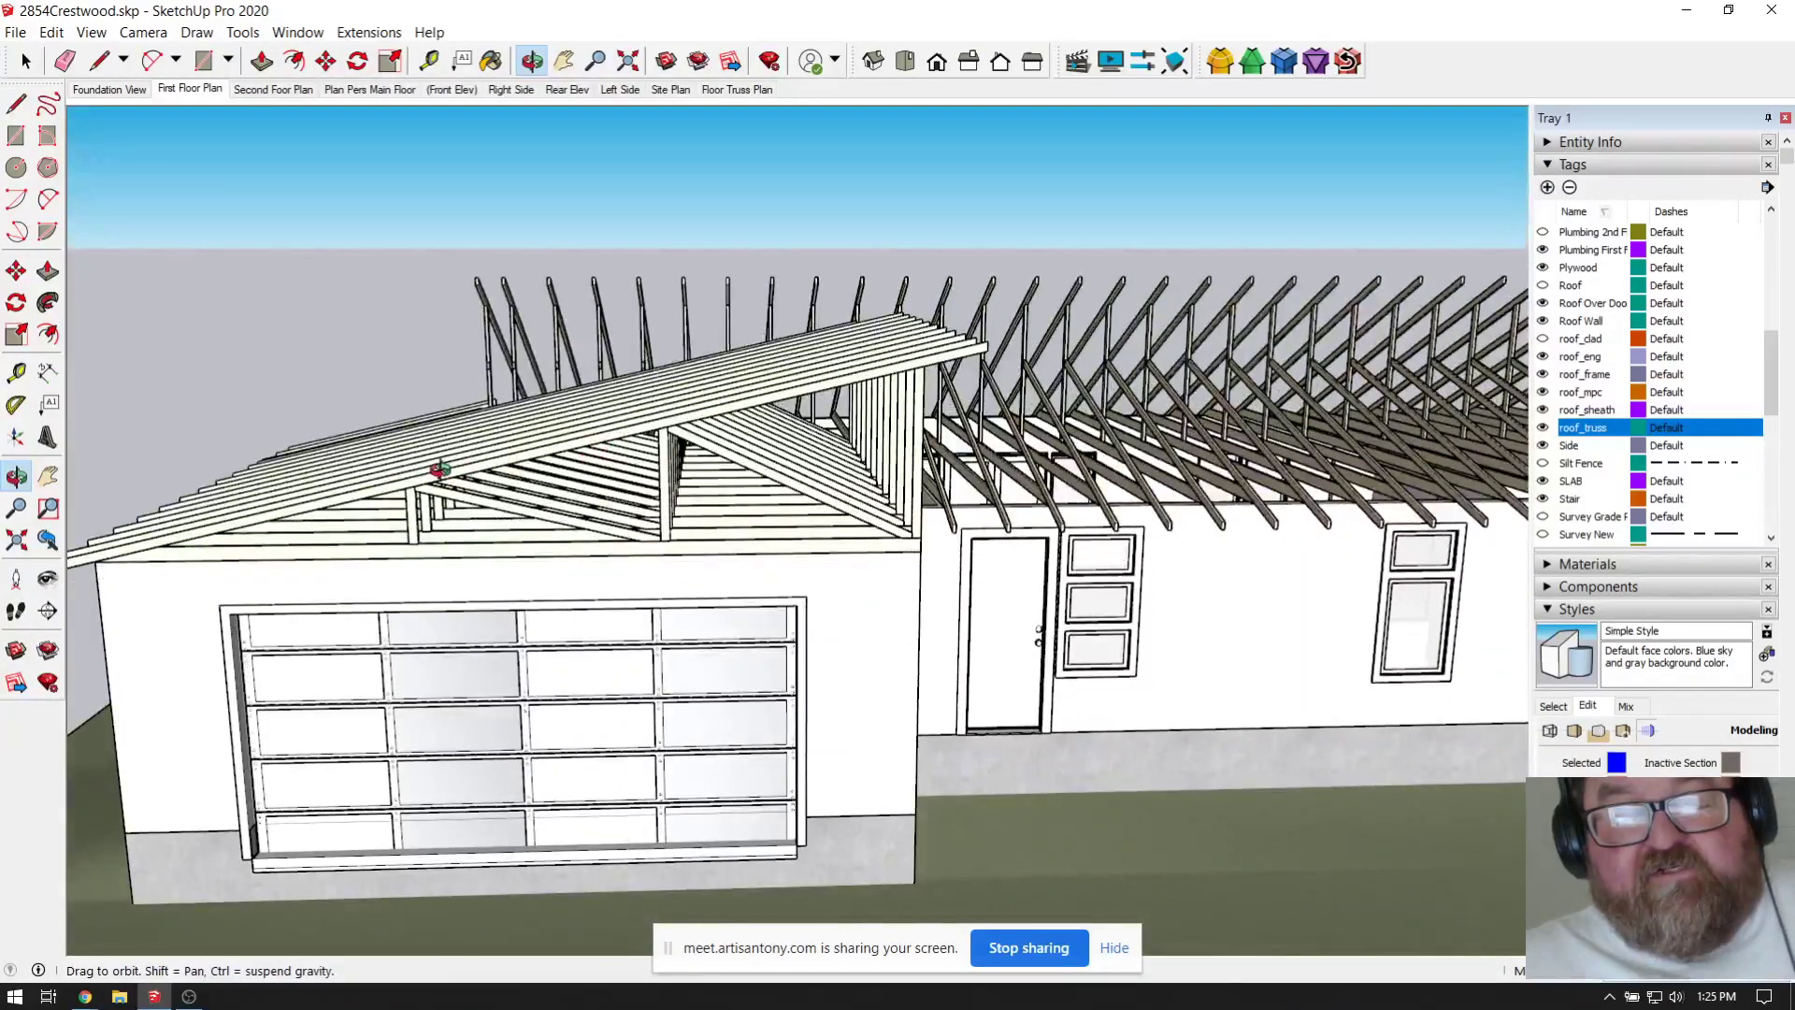
scroll(439, 468, up, 3)
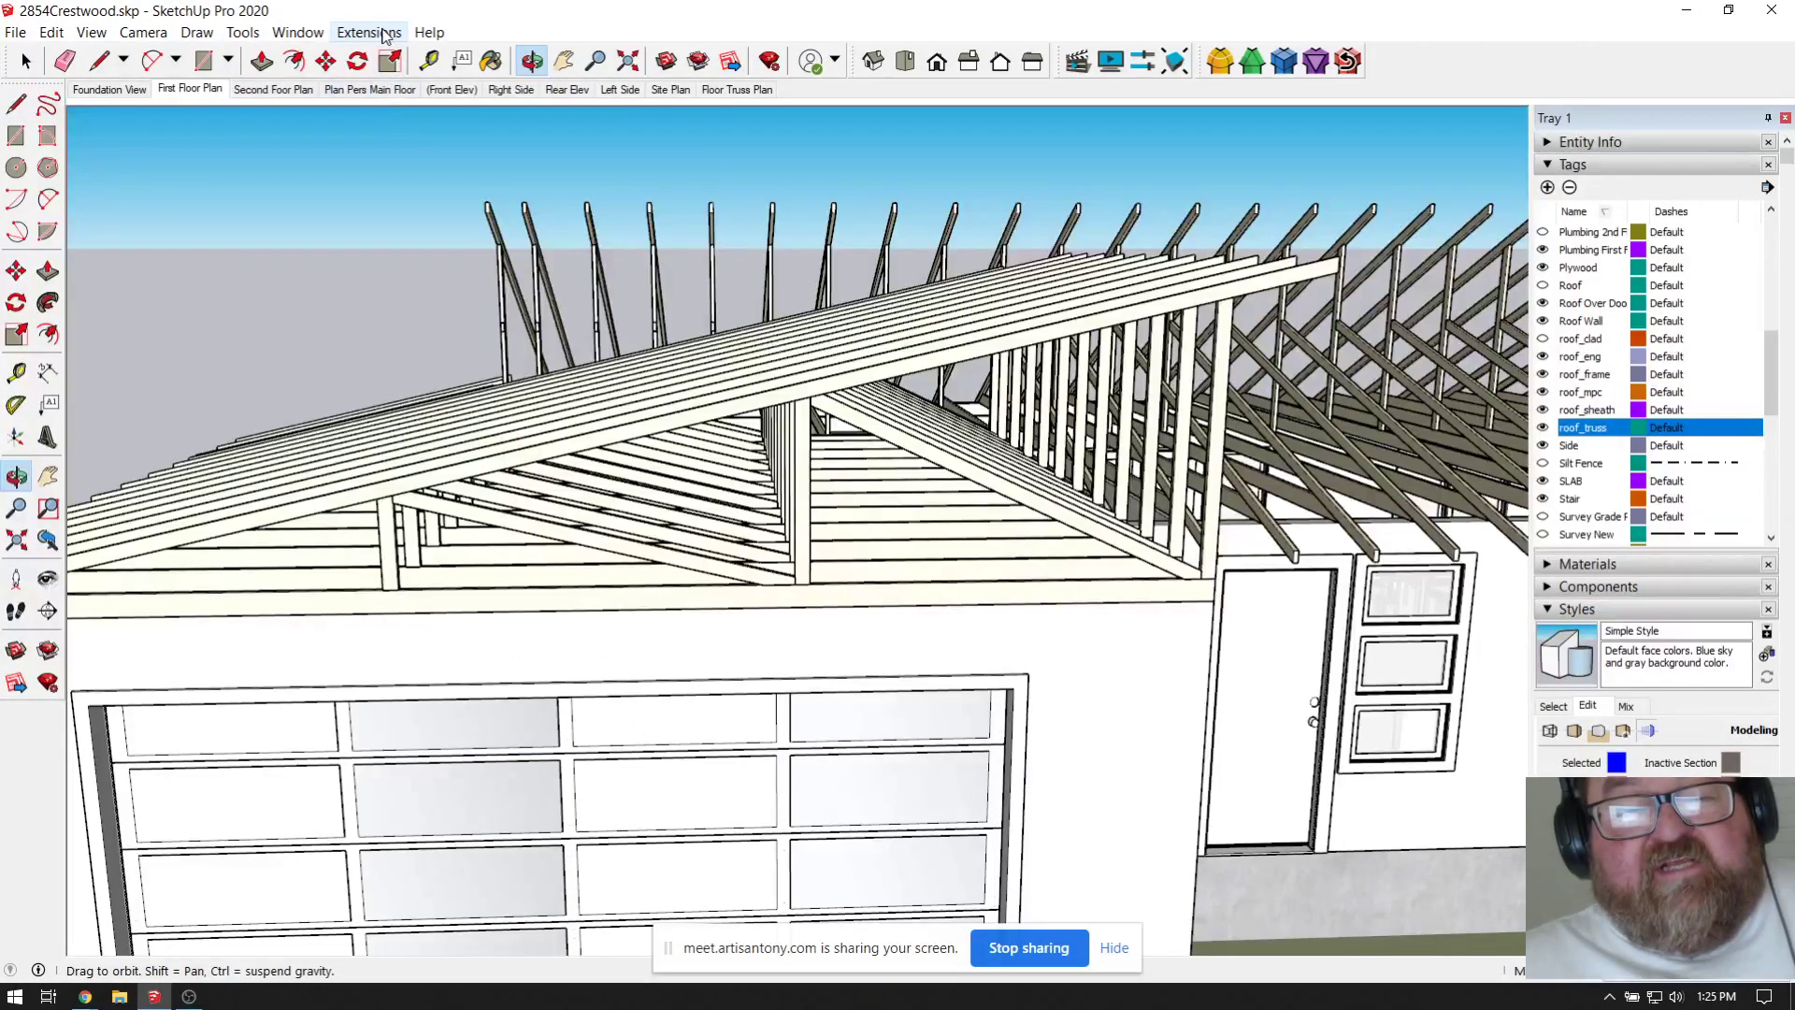
click(383, 33)
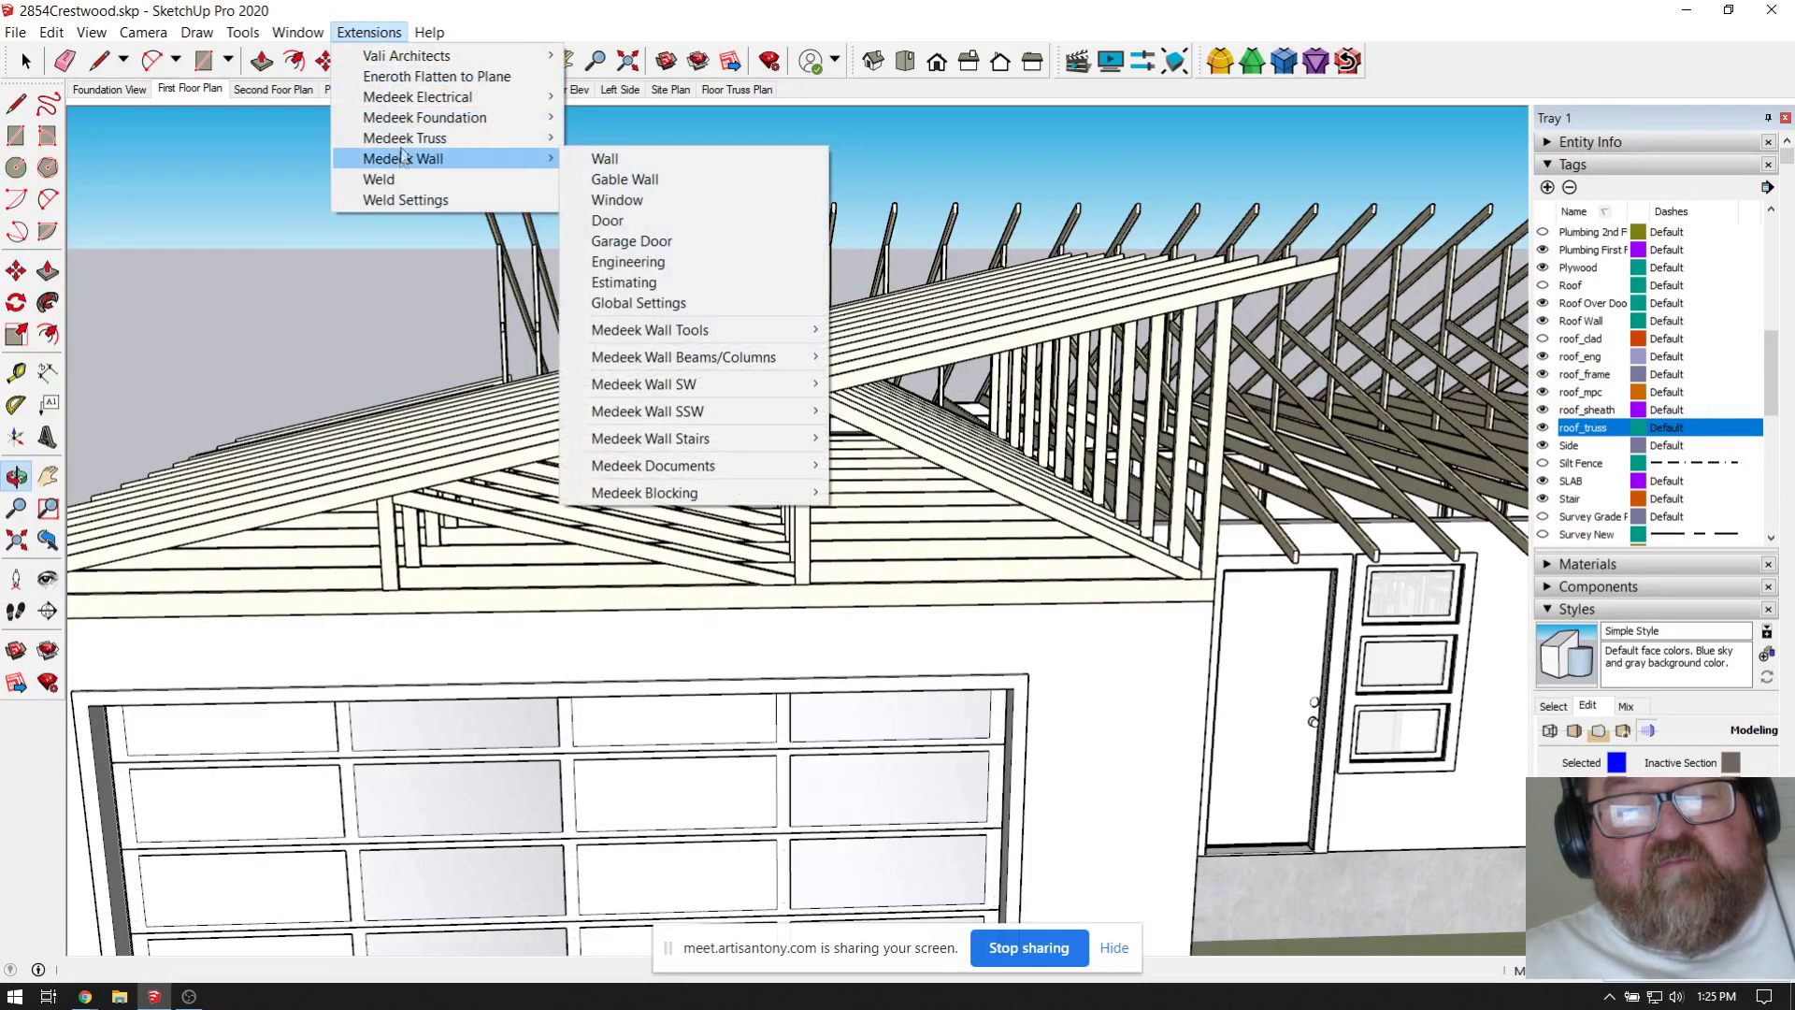
mouse_move(405, 143)
click(592, 143)
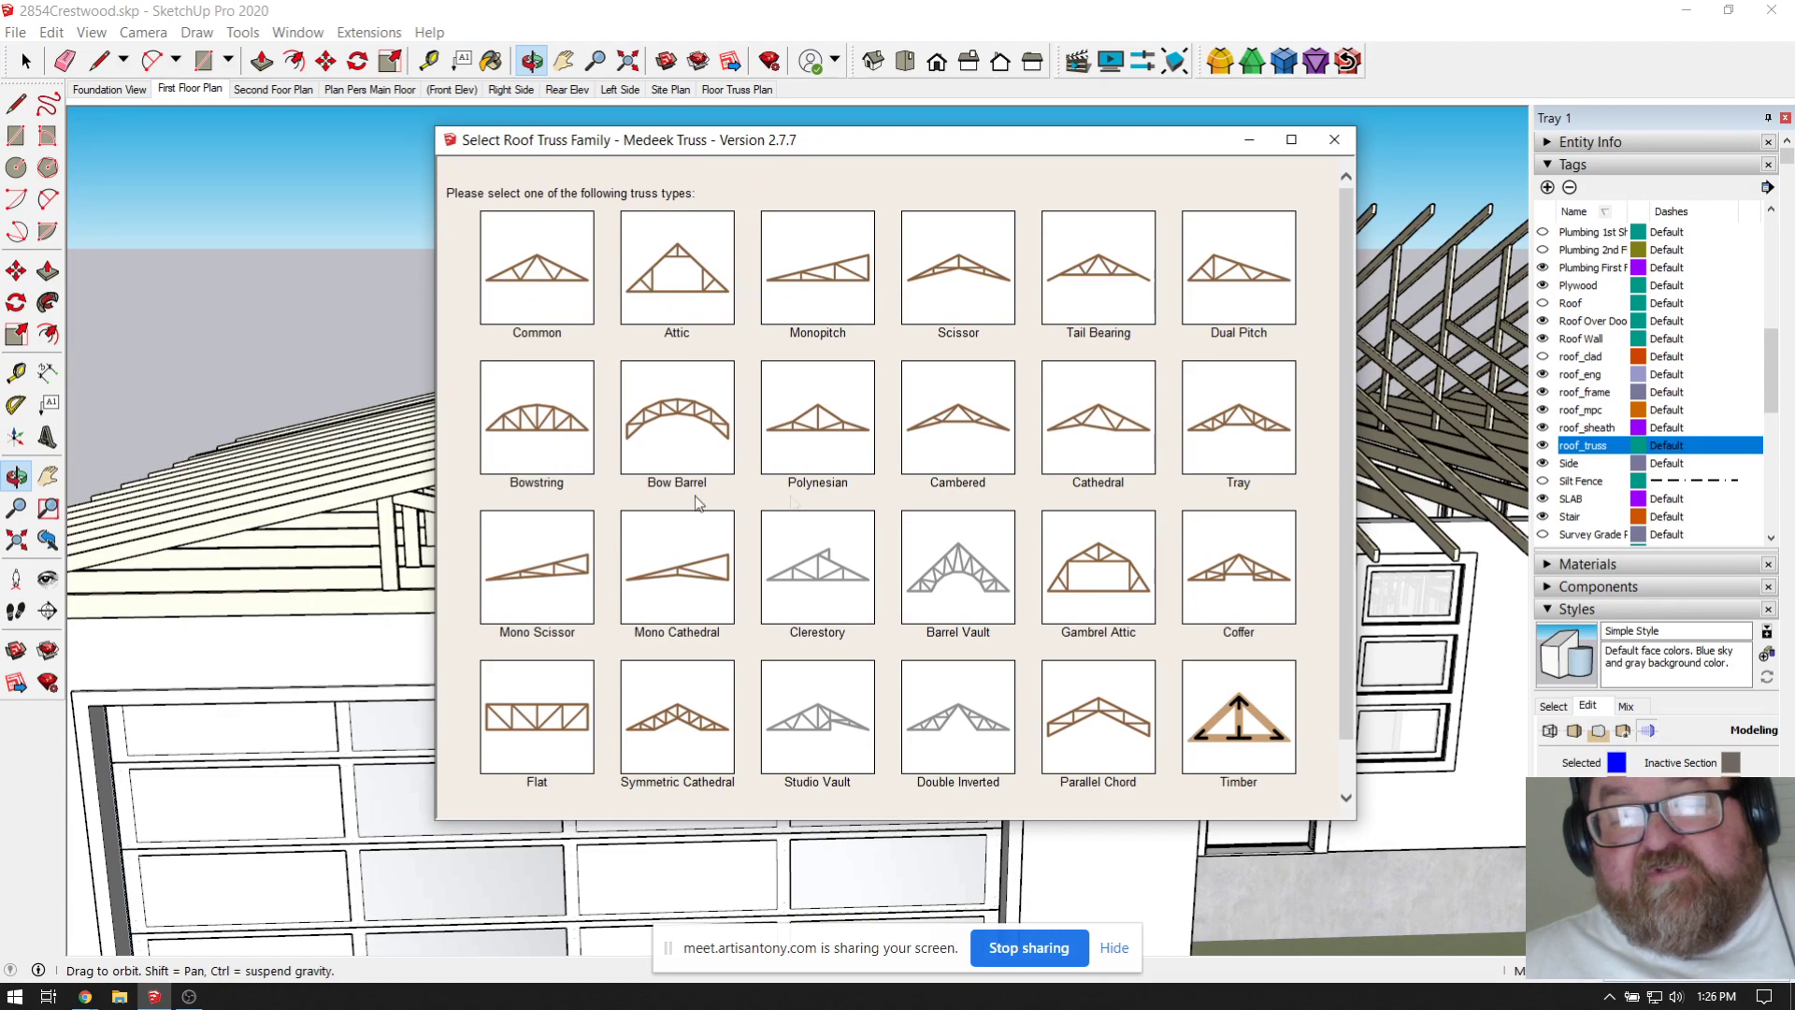
click(1334, 139)
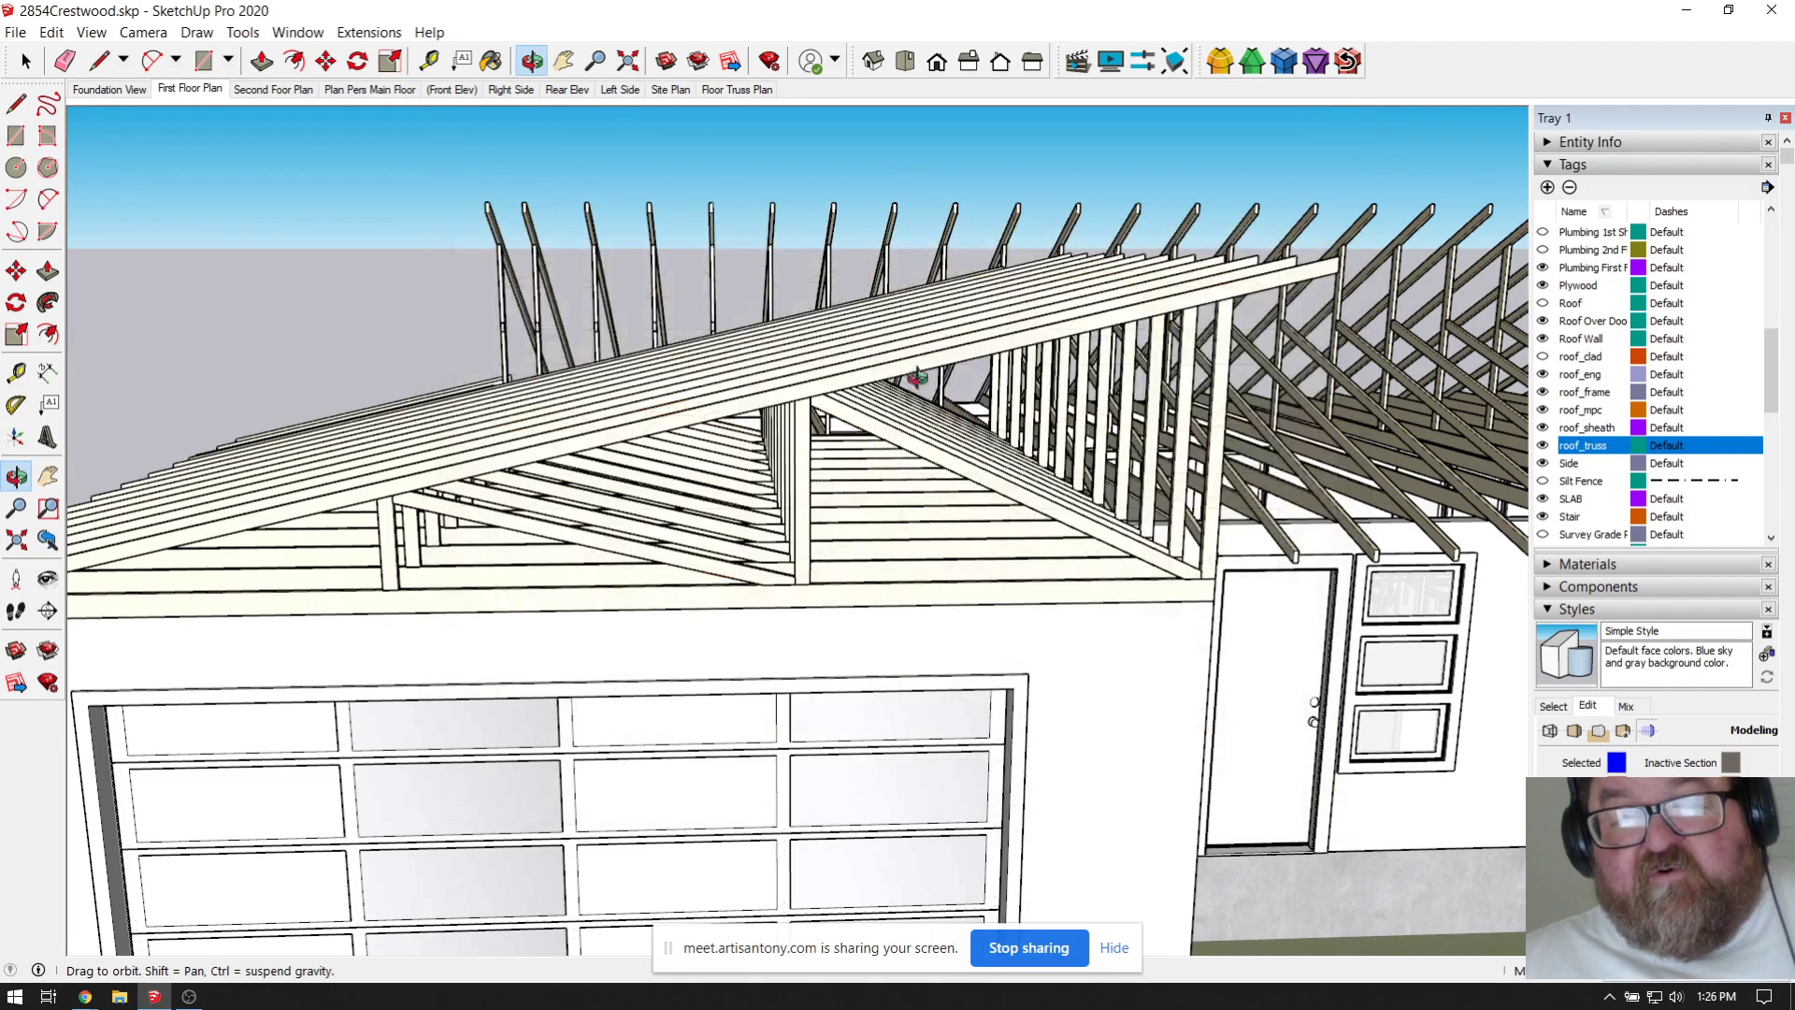
Step: Orbit and zoom around the garage trusses from high and frontal angles, ending looking down over them
drag(917, 377, 756, 469)
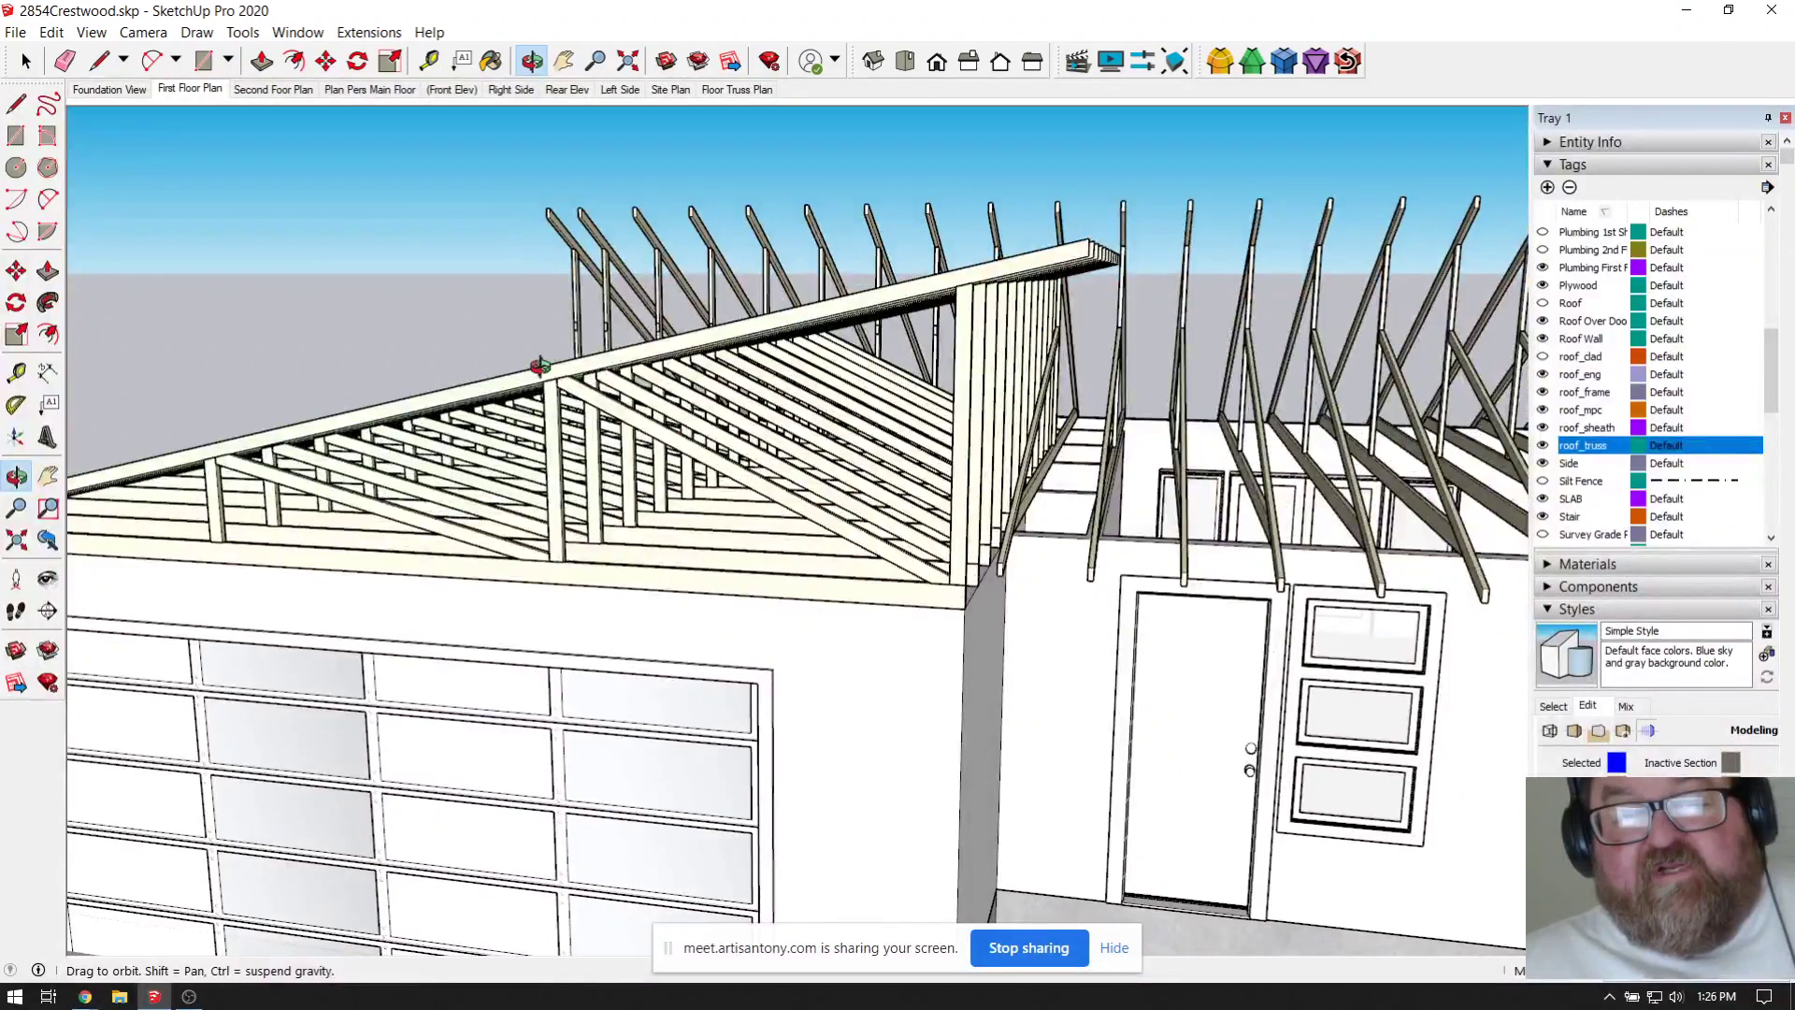
scroll(540, 365, down, 5)
drag(620, 486, 647, 384)
scroll(598, 425, up, 3)
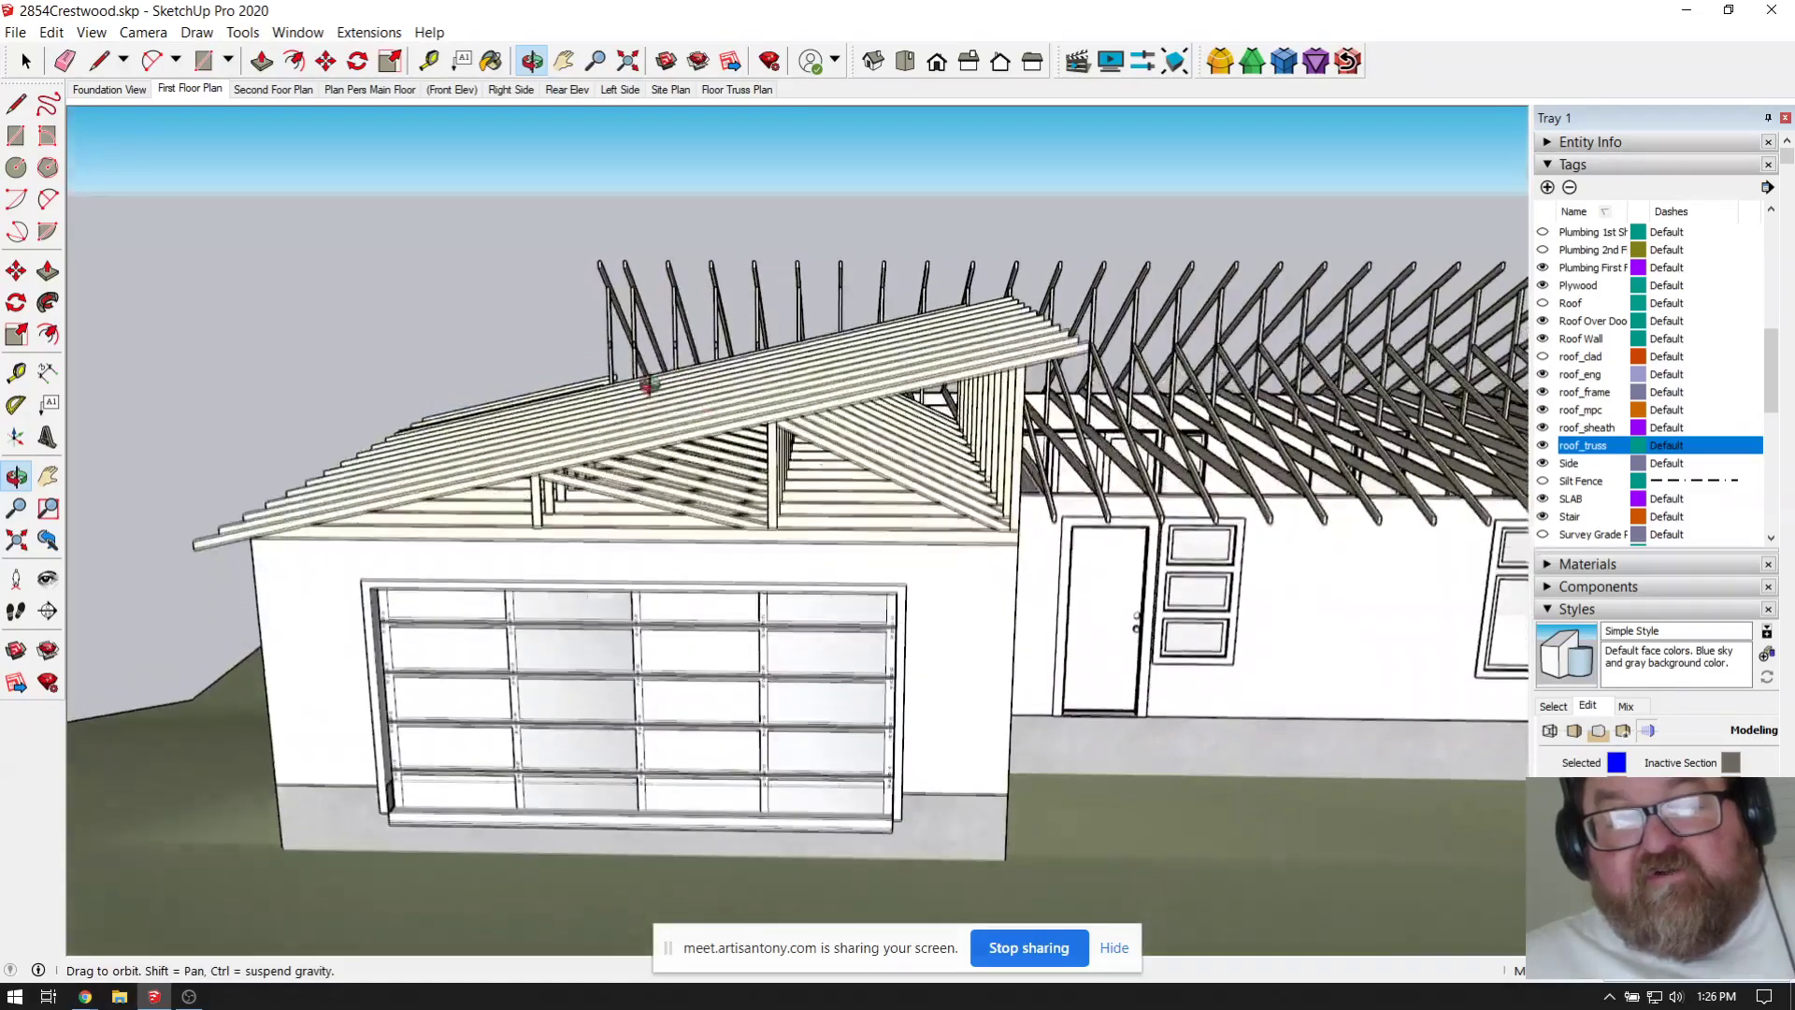
scroll(443, 477, up, 5)
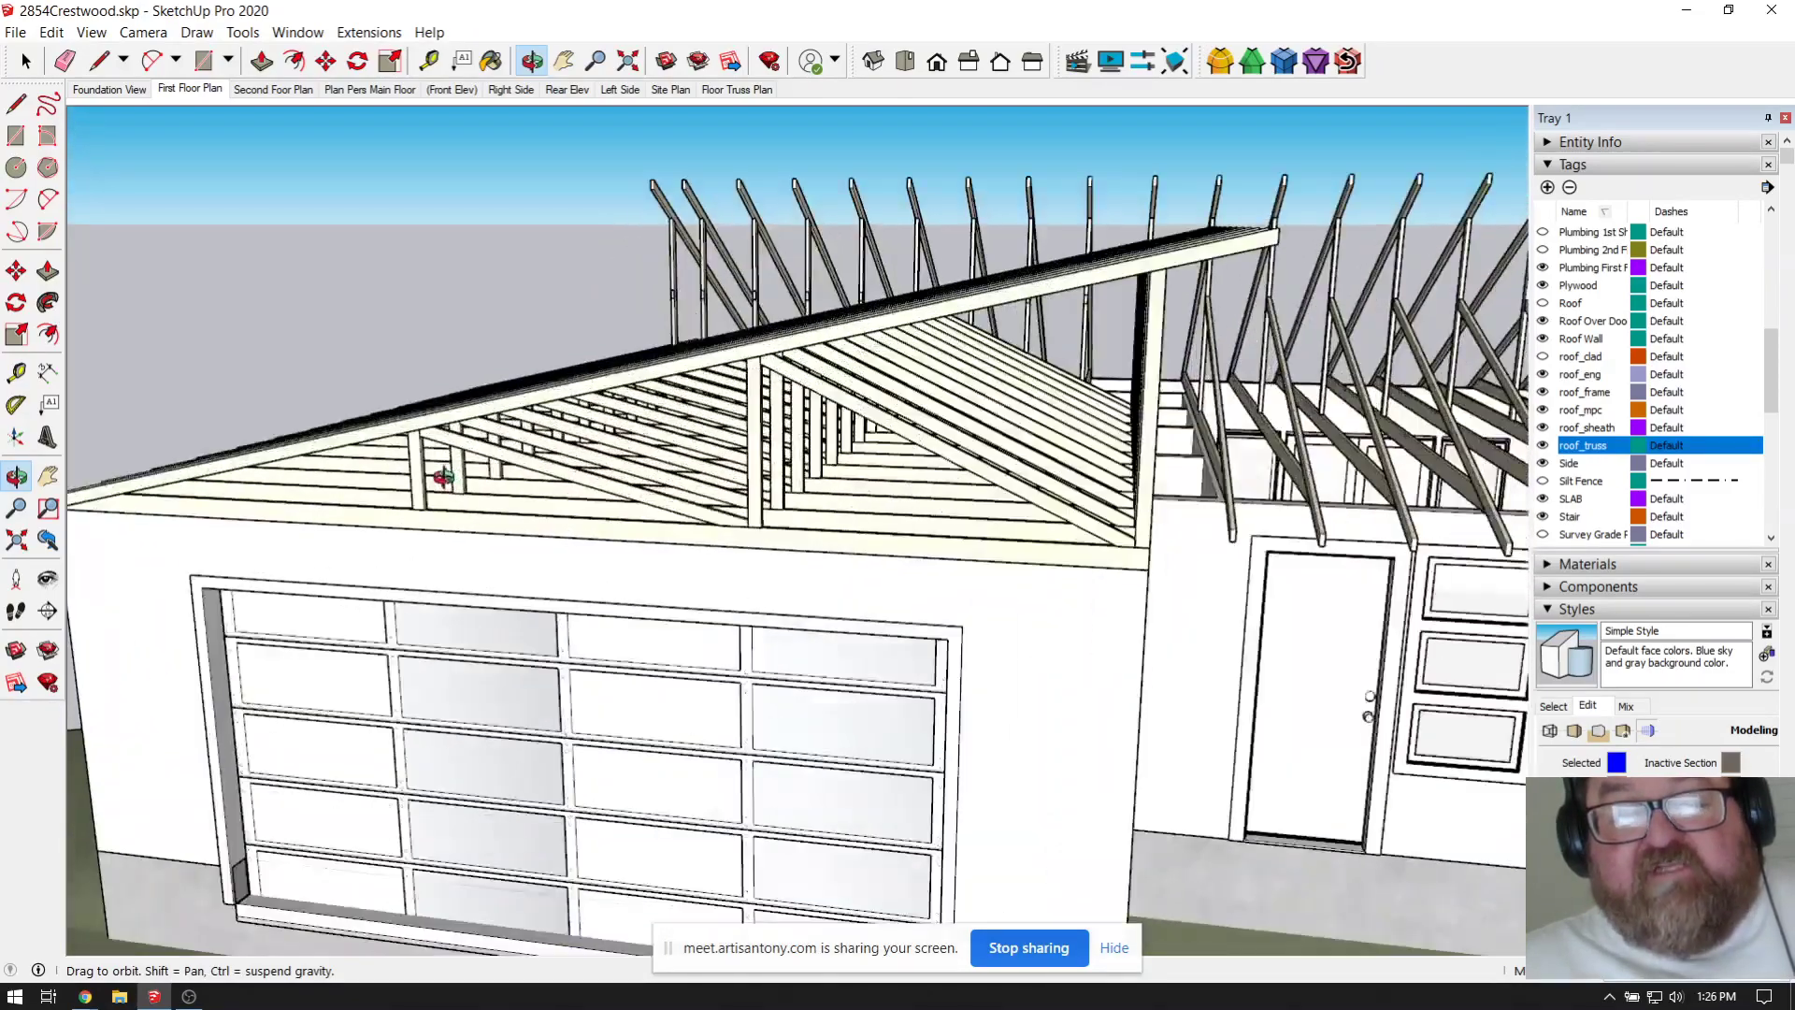
drag(443, 478, 673, 496)
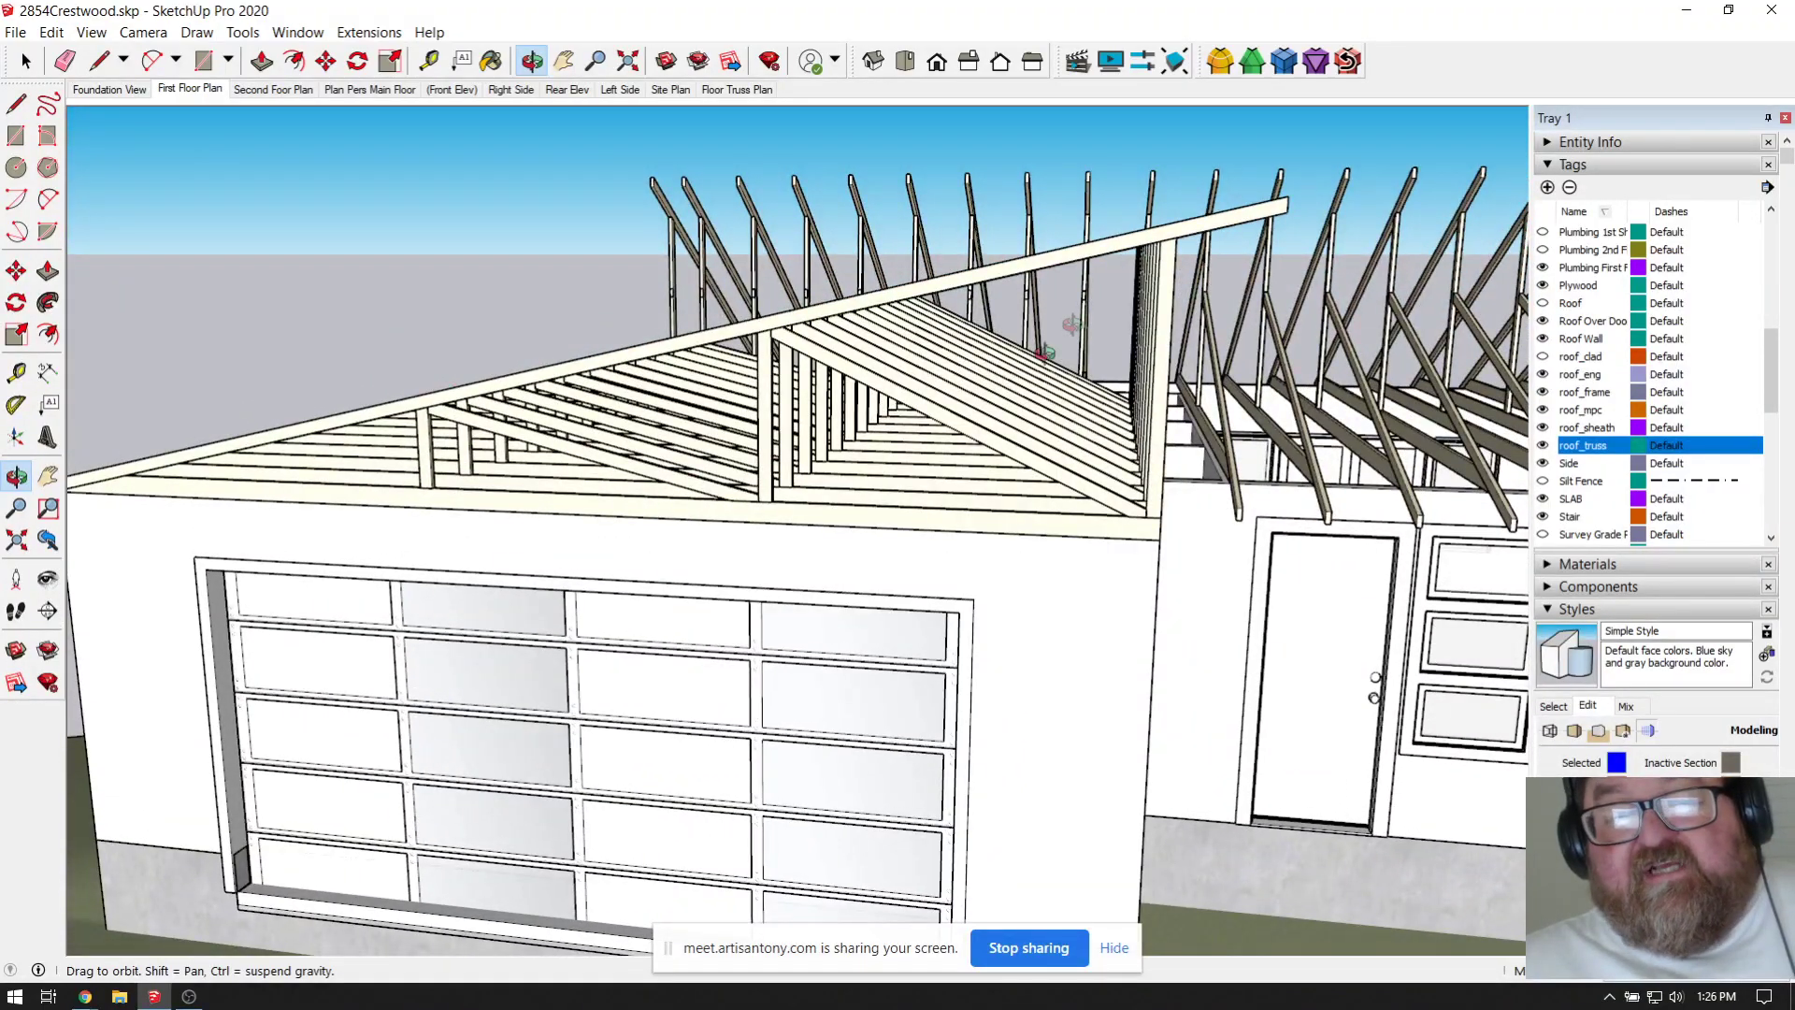
drag(1070, 327, 830, 294)
Step: Zoom in beneath the roof, orbit along the truss webs and rafters, then swing back out
scroll(645, 435, up, 10)
drag(666, 320, 753, 245)
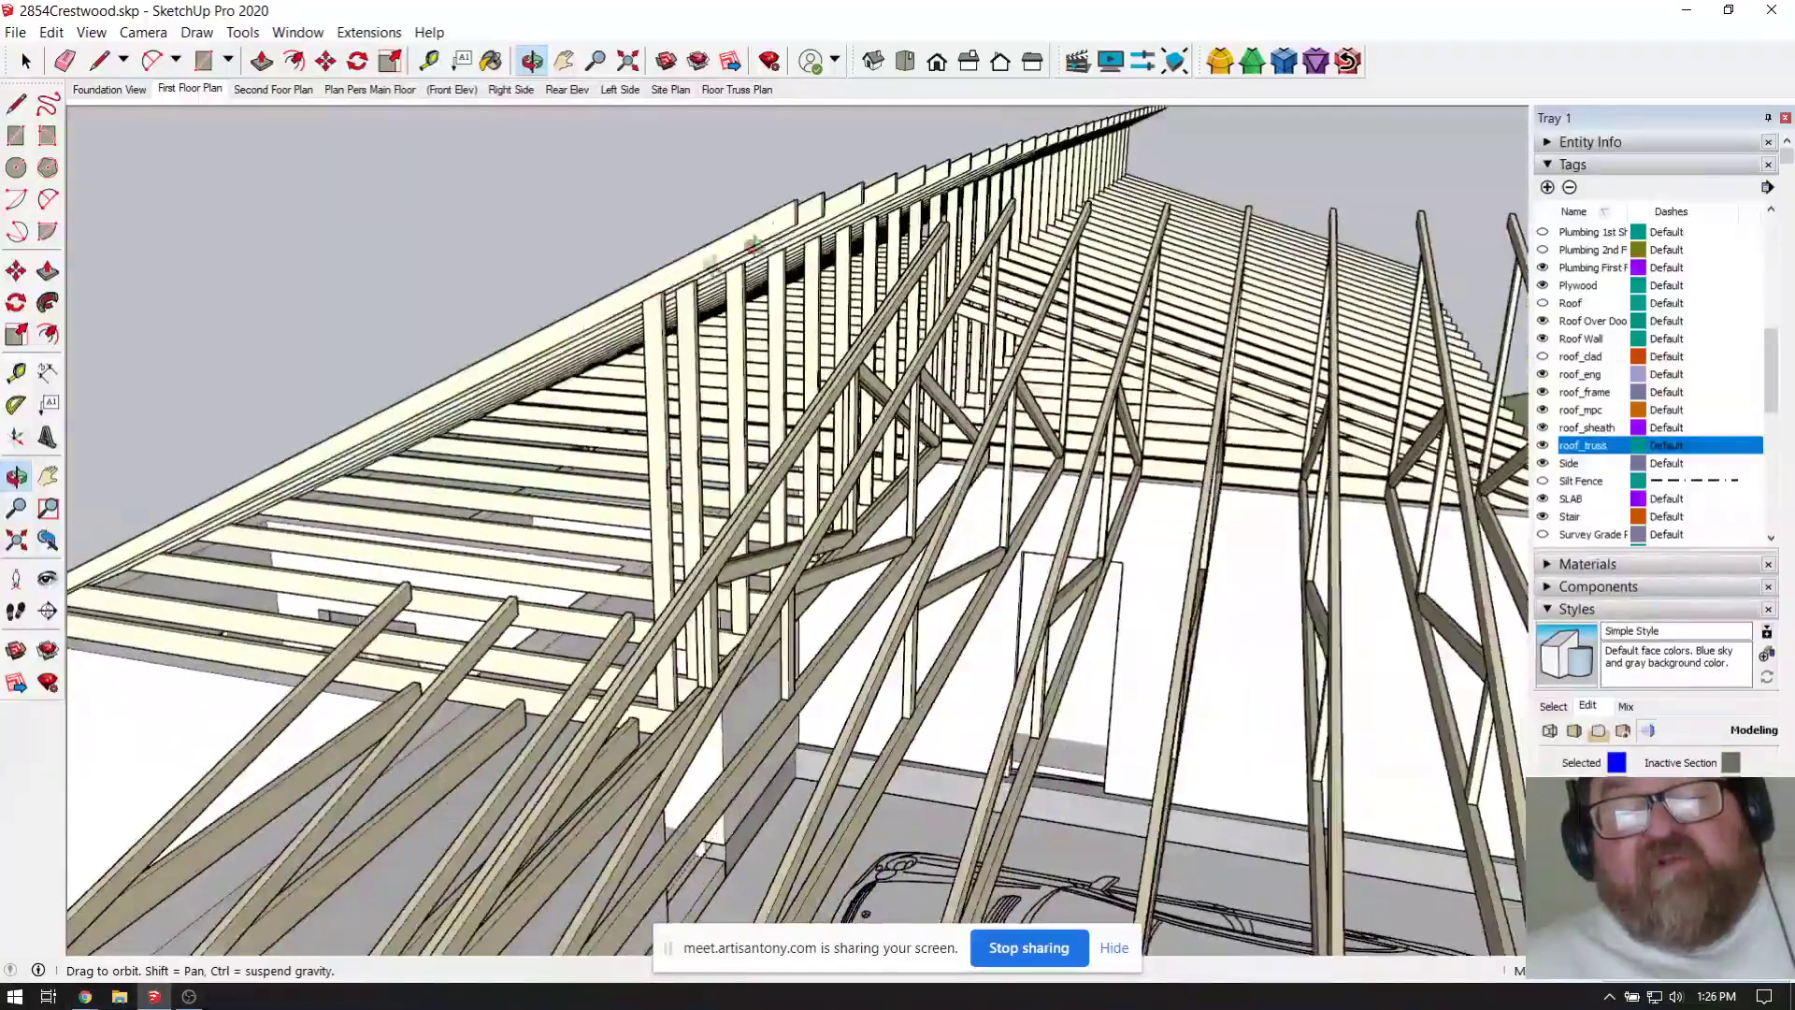
drag(677, 474, 517, 620)
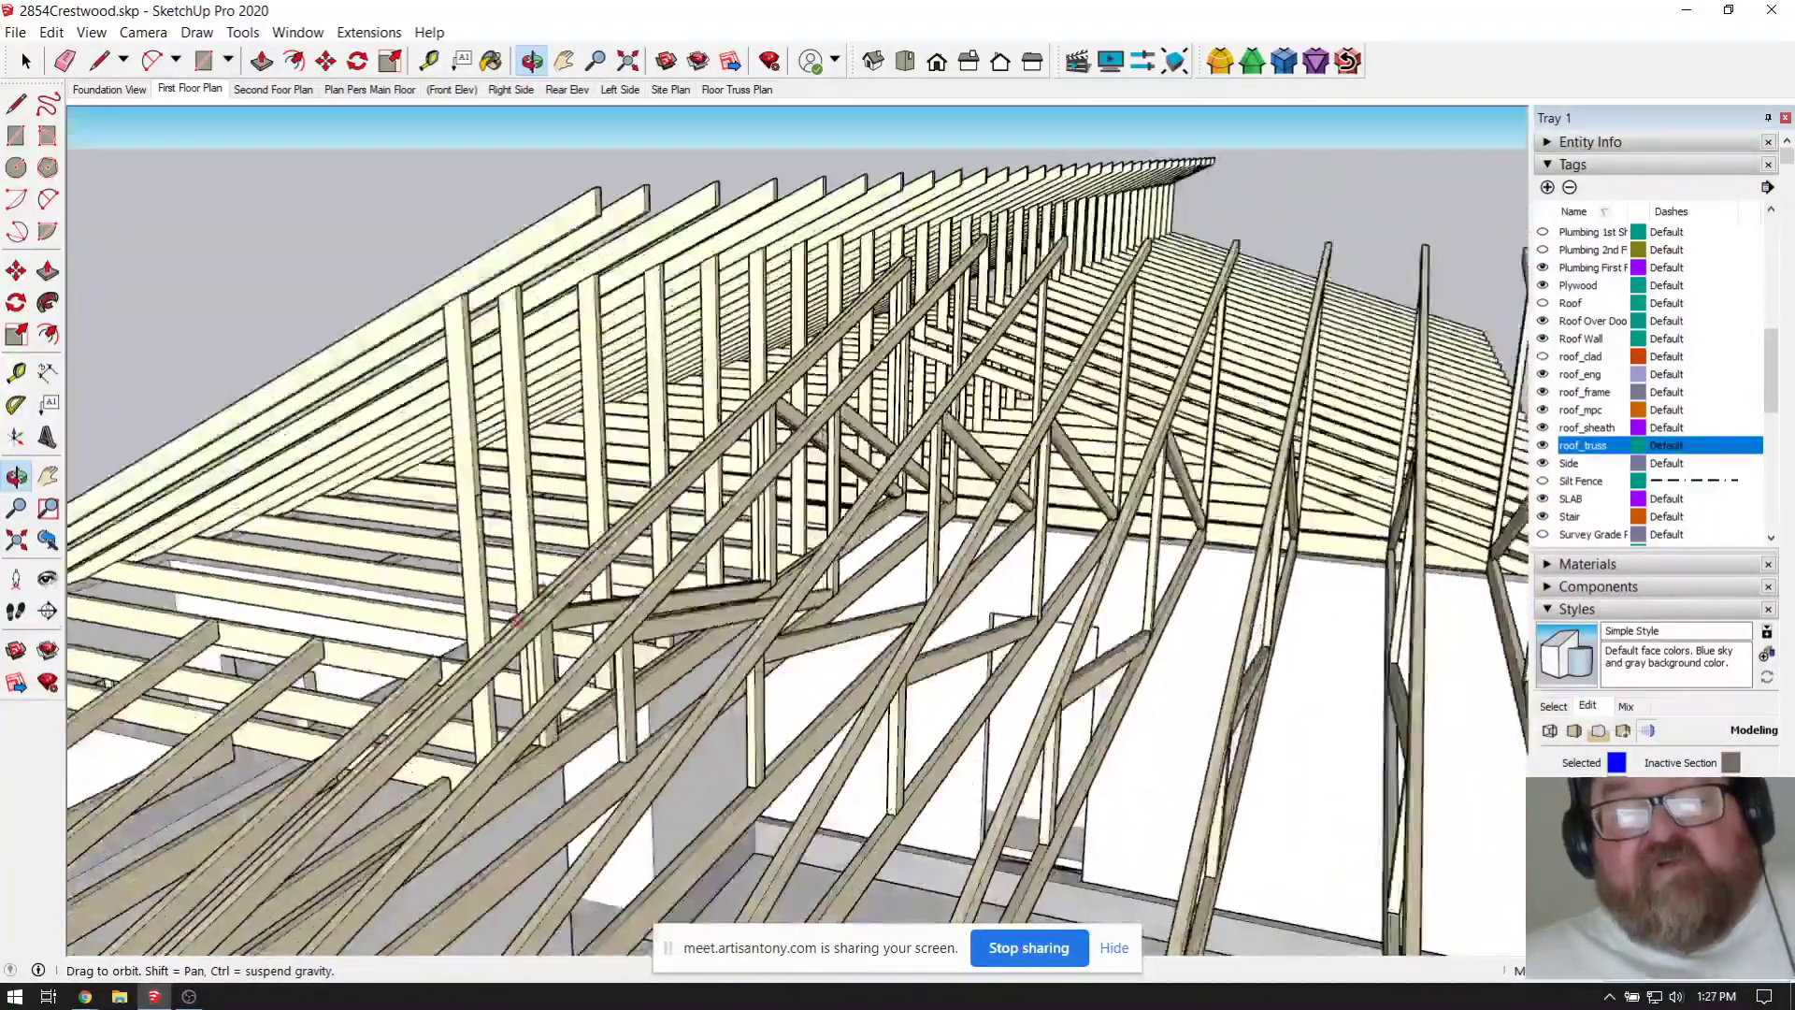
drag(627, 514, 690, 490)
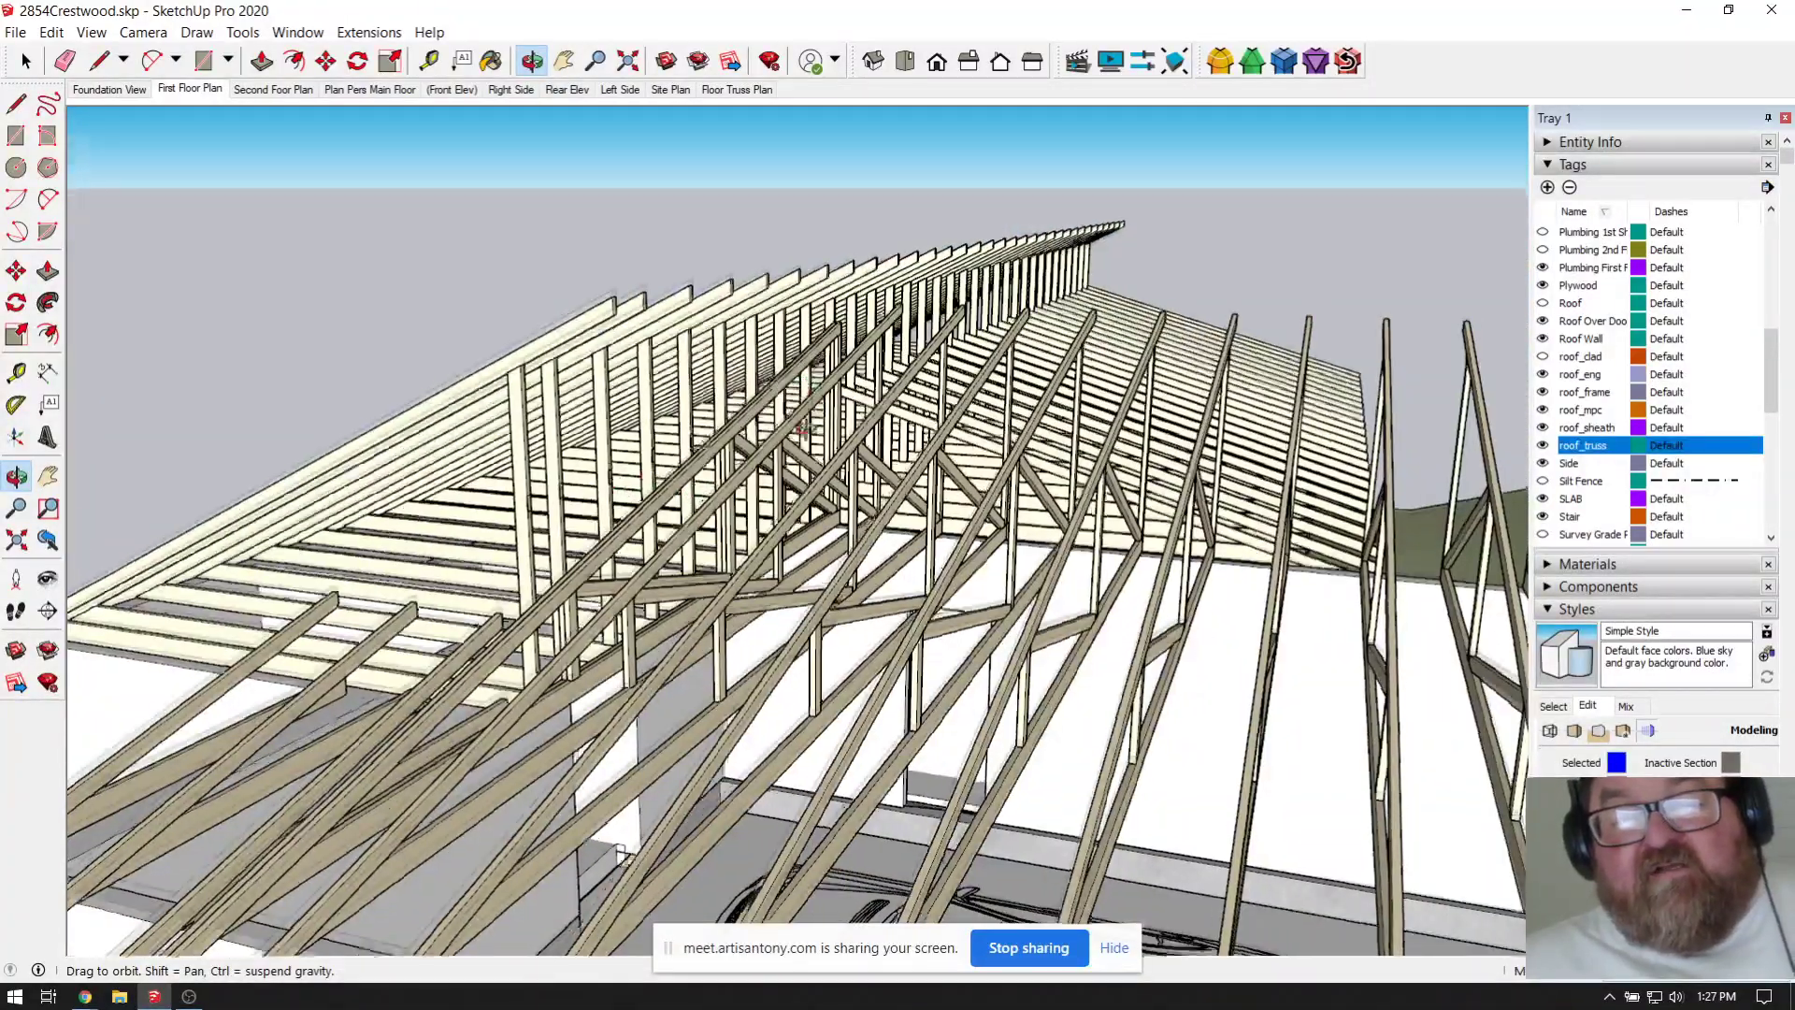
scroll(717, 350, up, 5)
scroll(768, 385, down, 3)
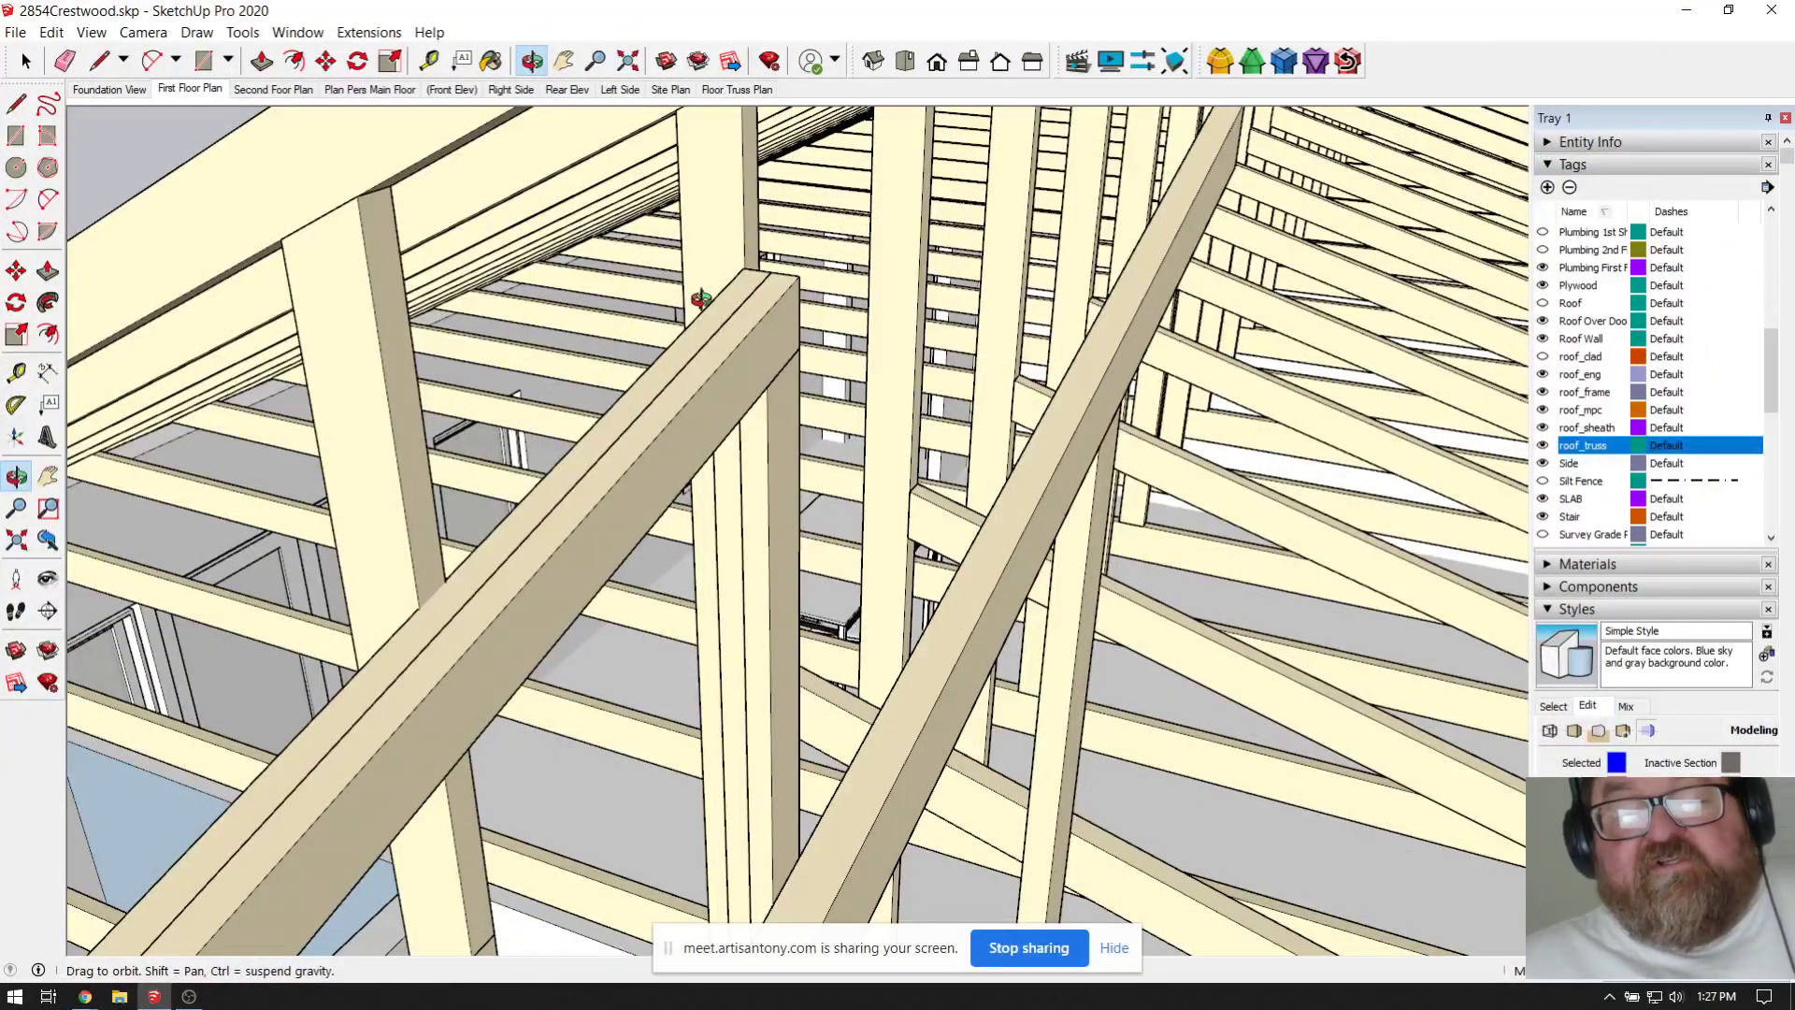
scroll(781, 277, down, 3)
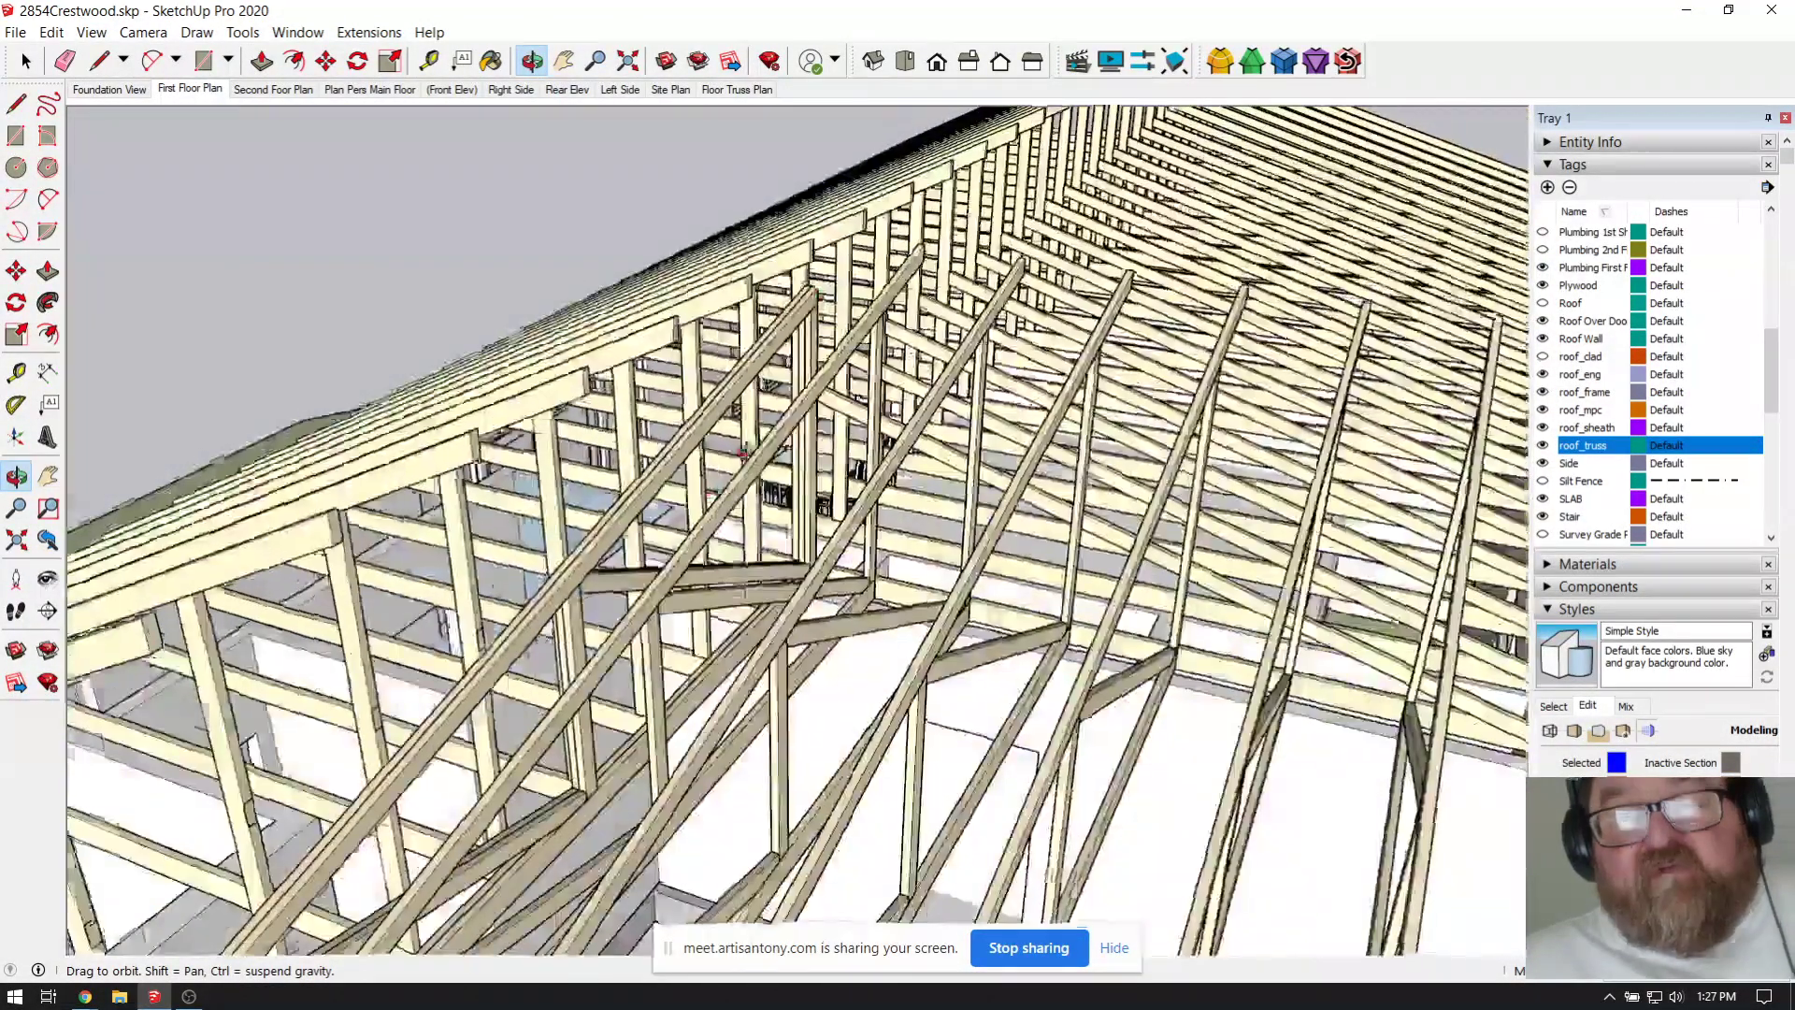
drag(742, 452, 795, 502)
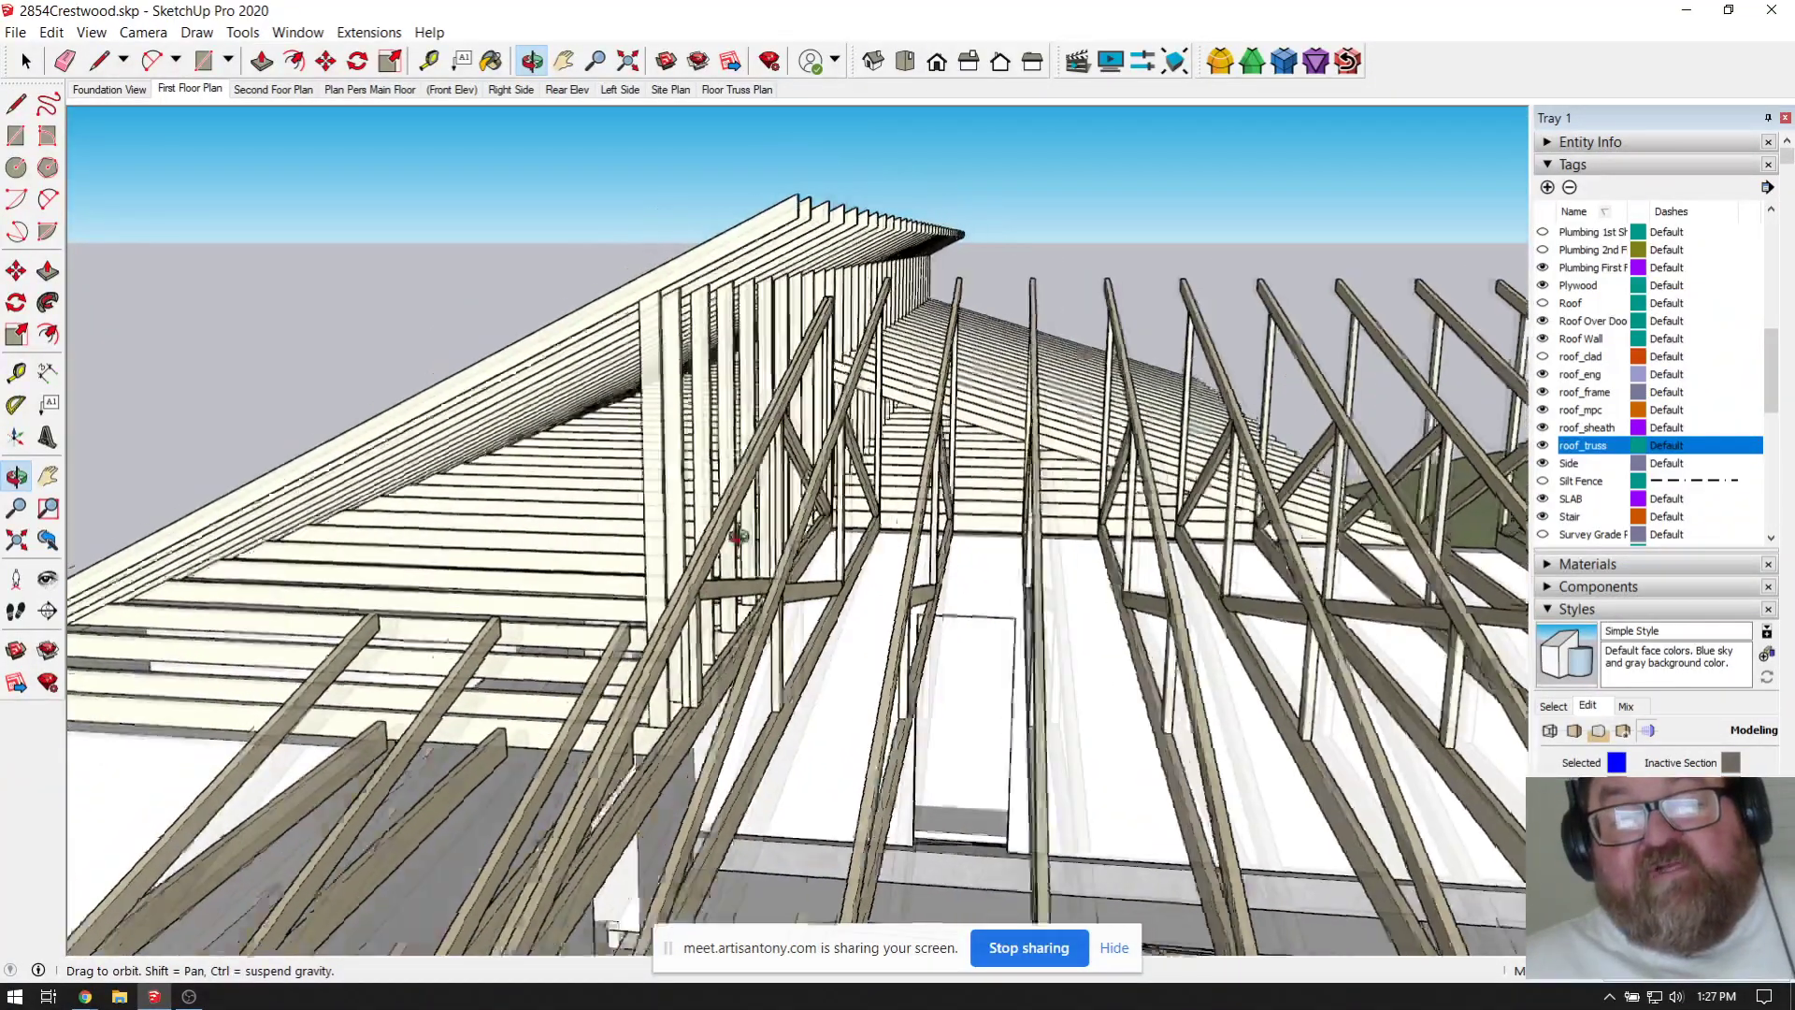
drag(738, 536, 813, 351)
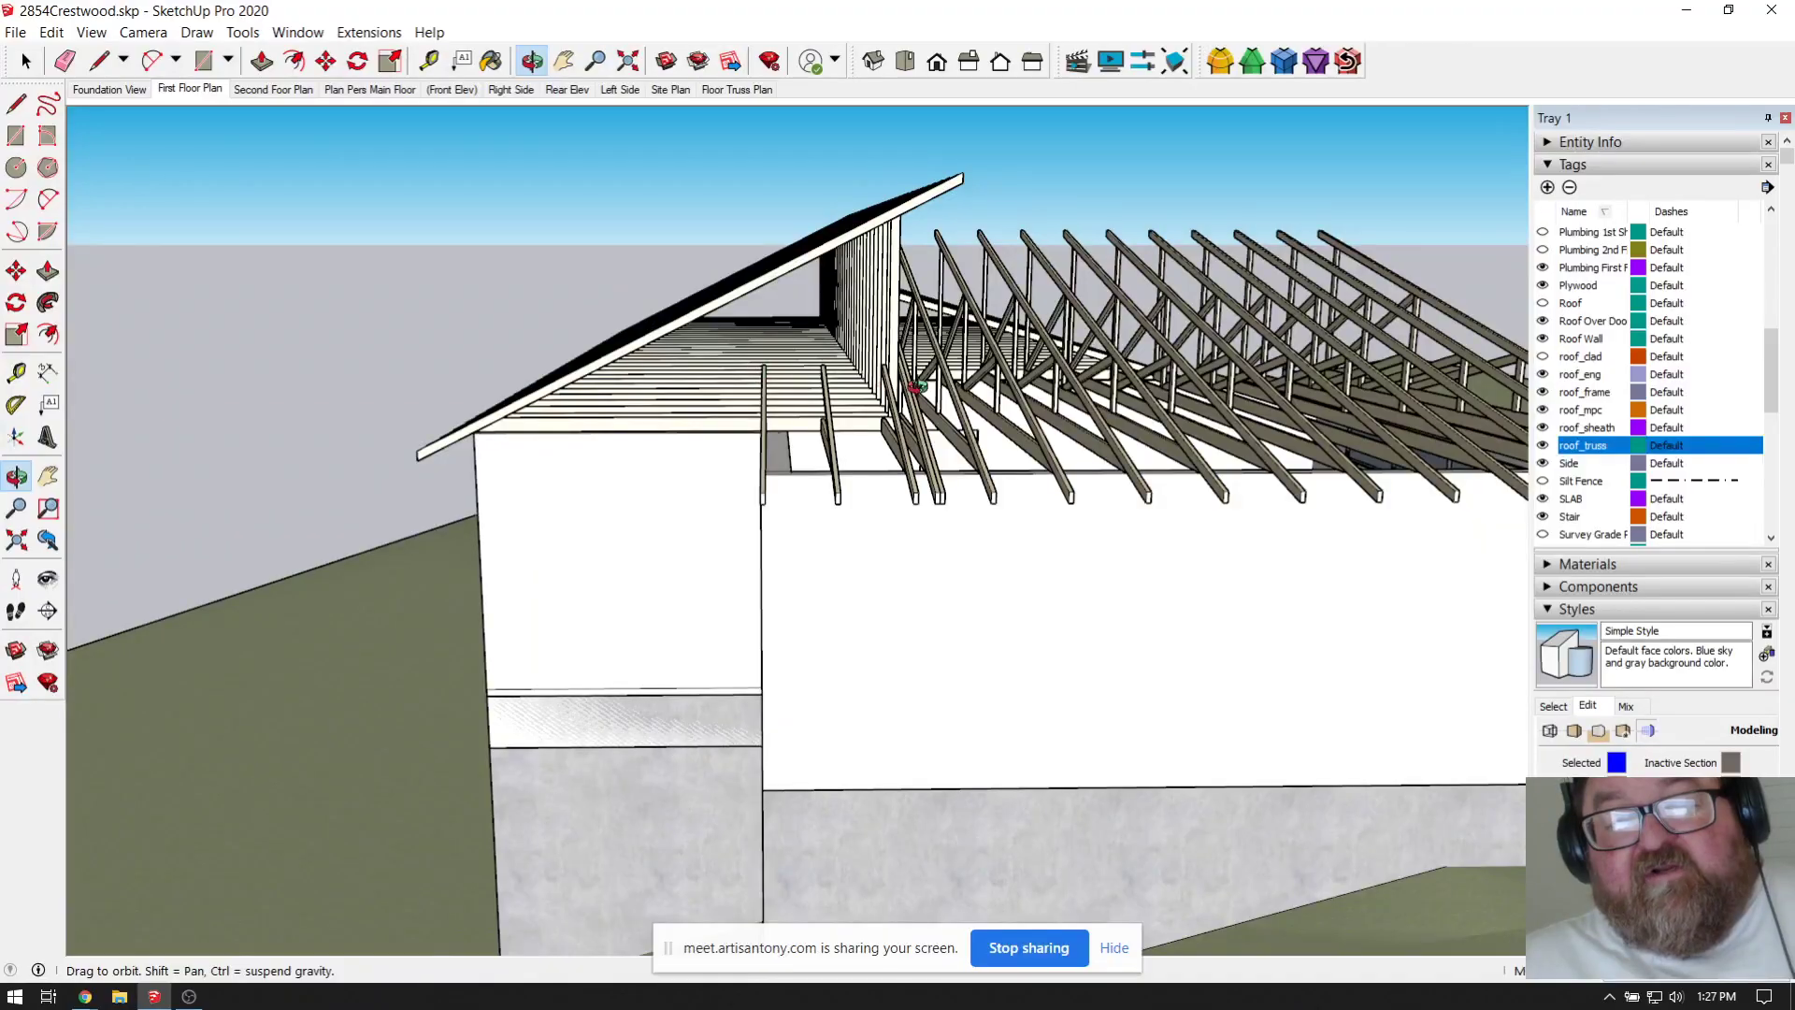
Step: Orbit from inside the trusses to the garage front, then up to a high overview of the house
drag(916, 385, 684, 505)
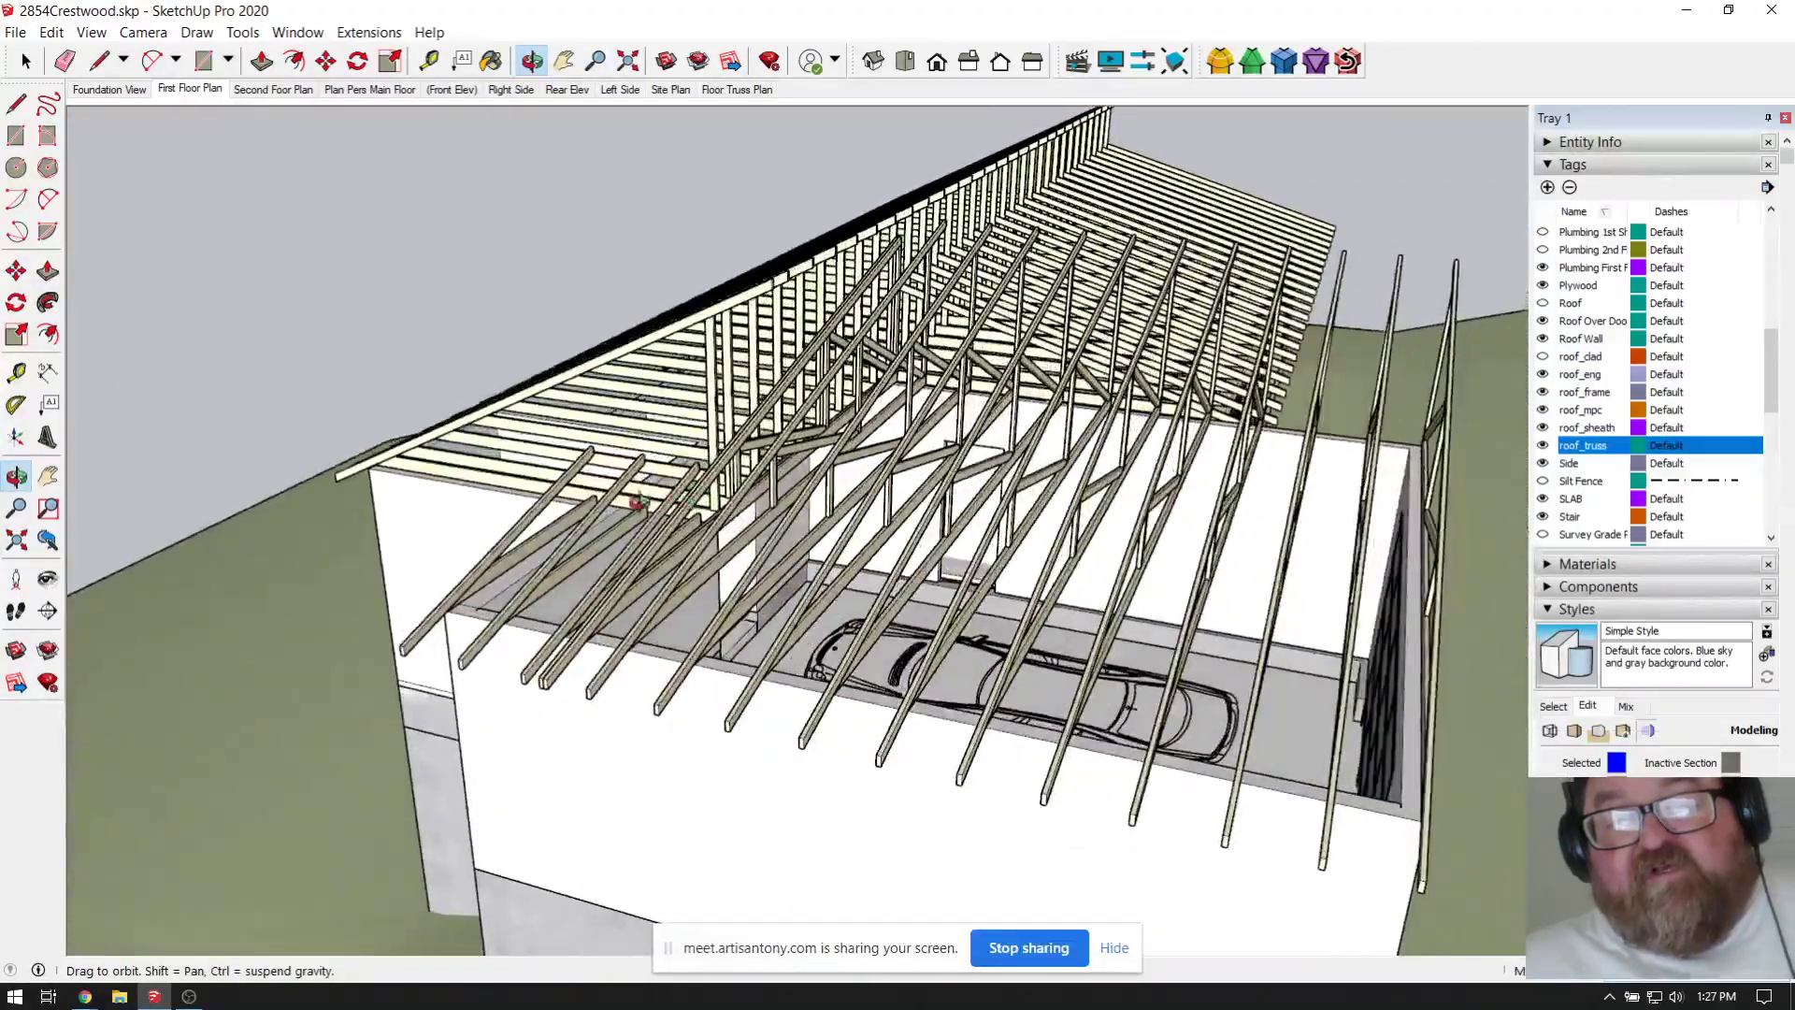
drag(1009, 497, 560, 445)
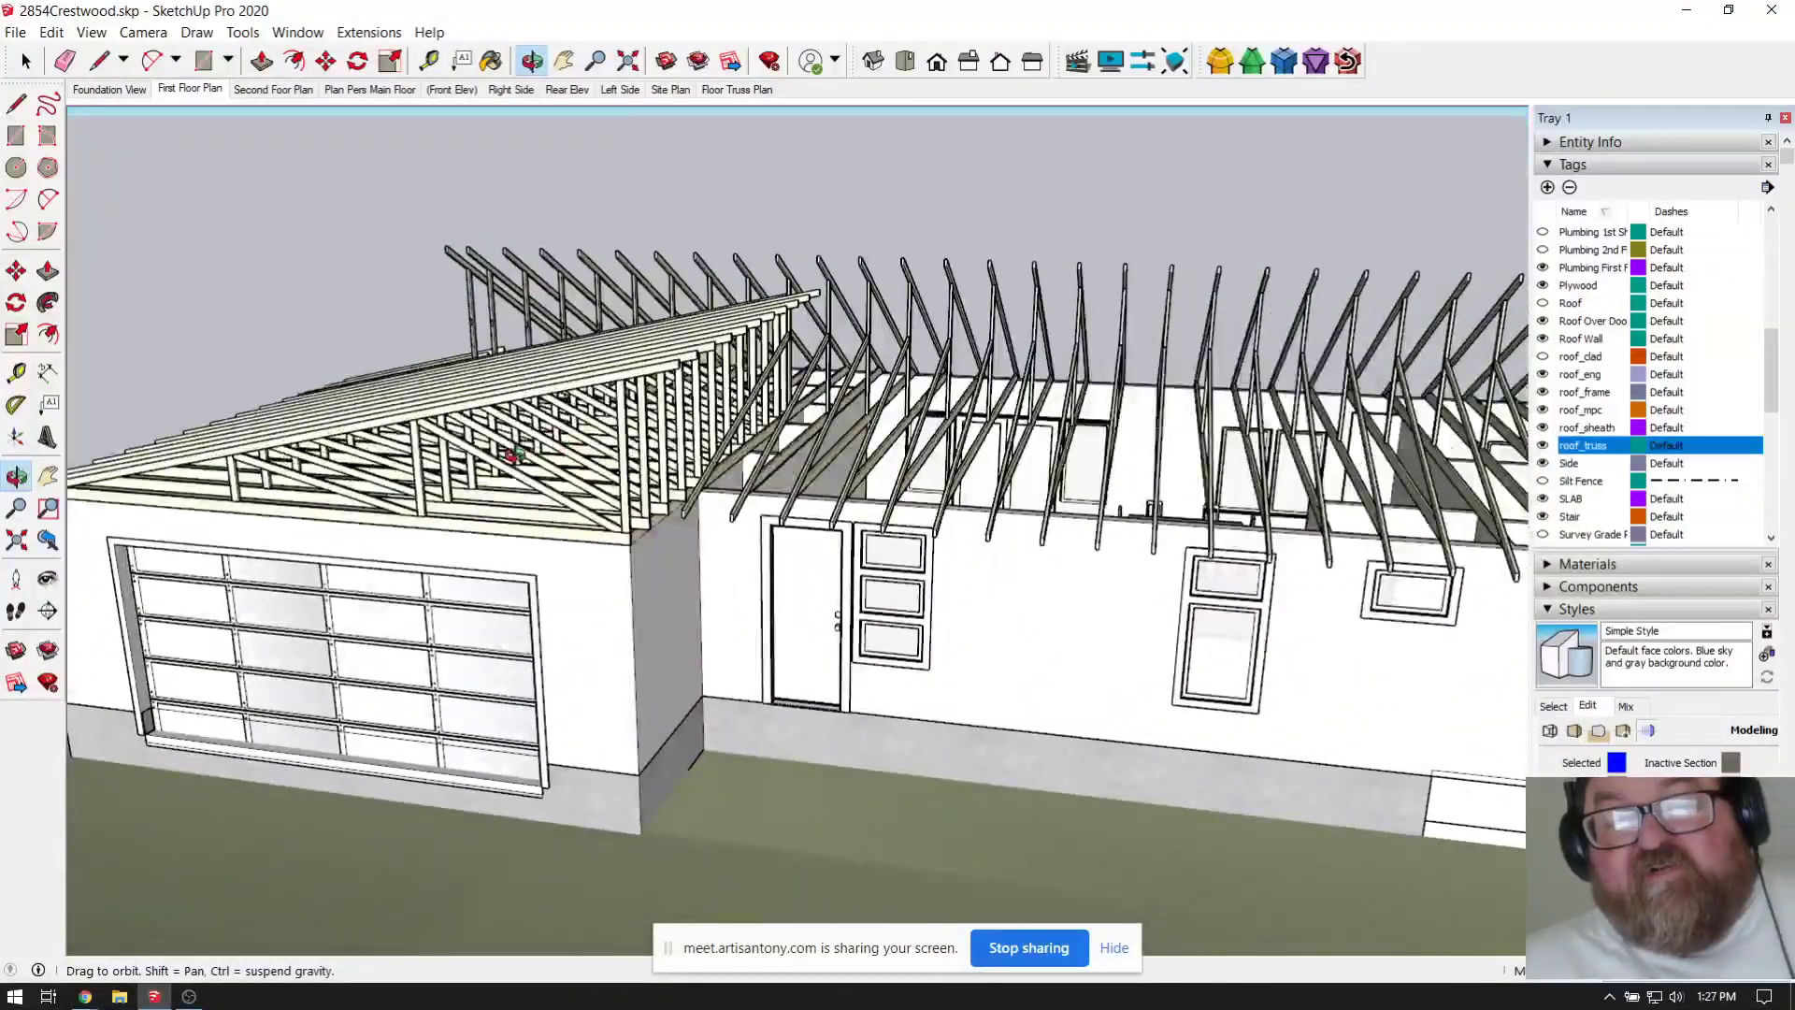
drag(501, 384, 922, 534)
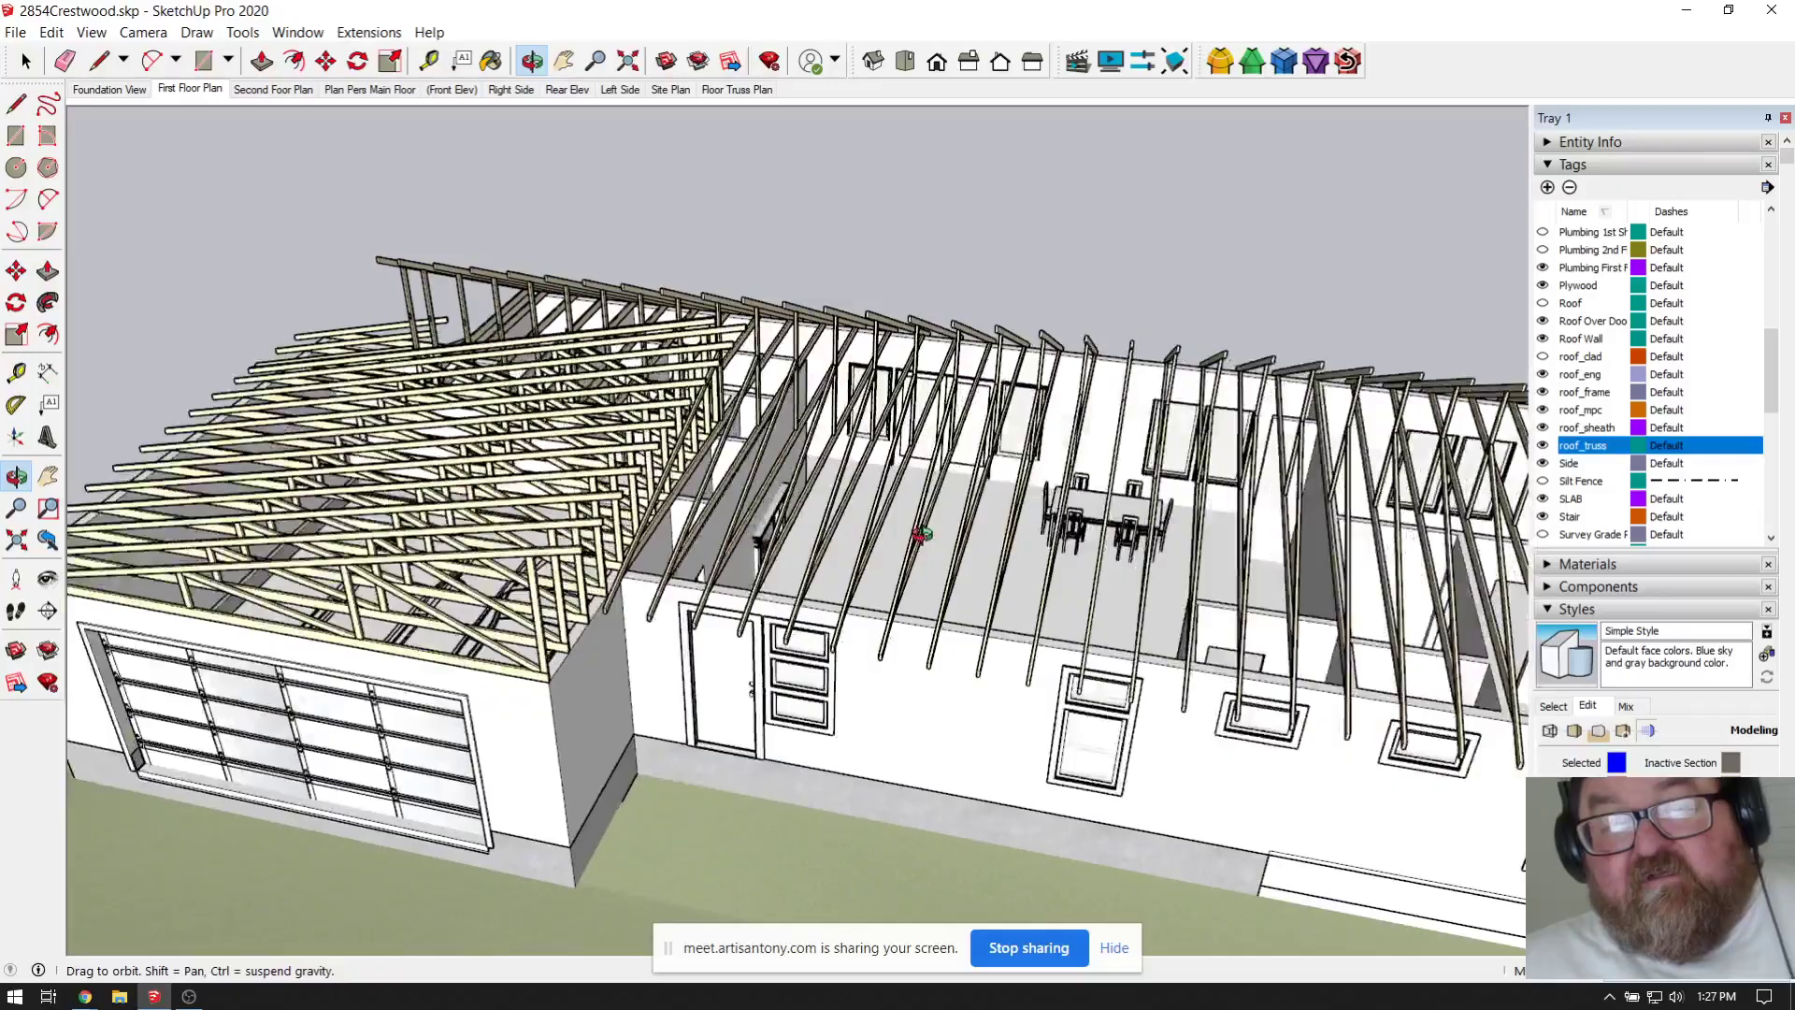
drag(617, 498, 1112, 645)
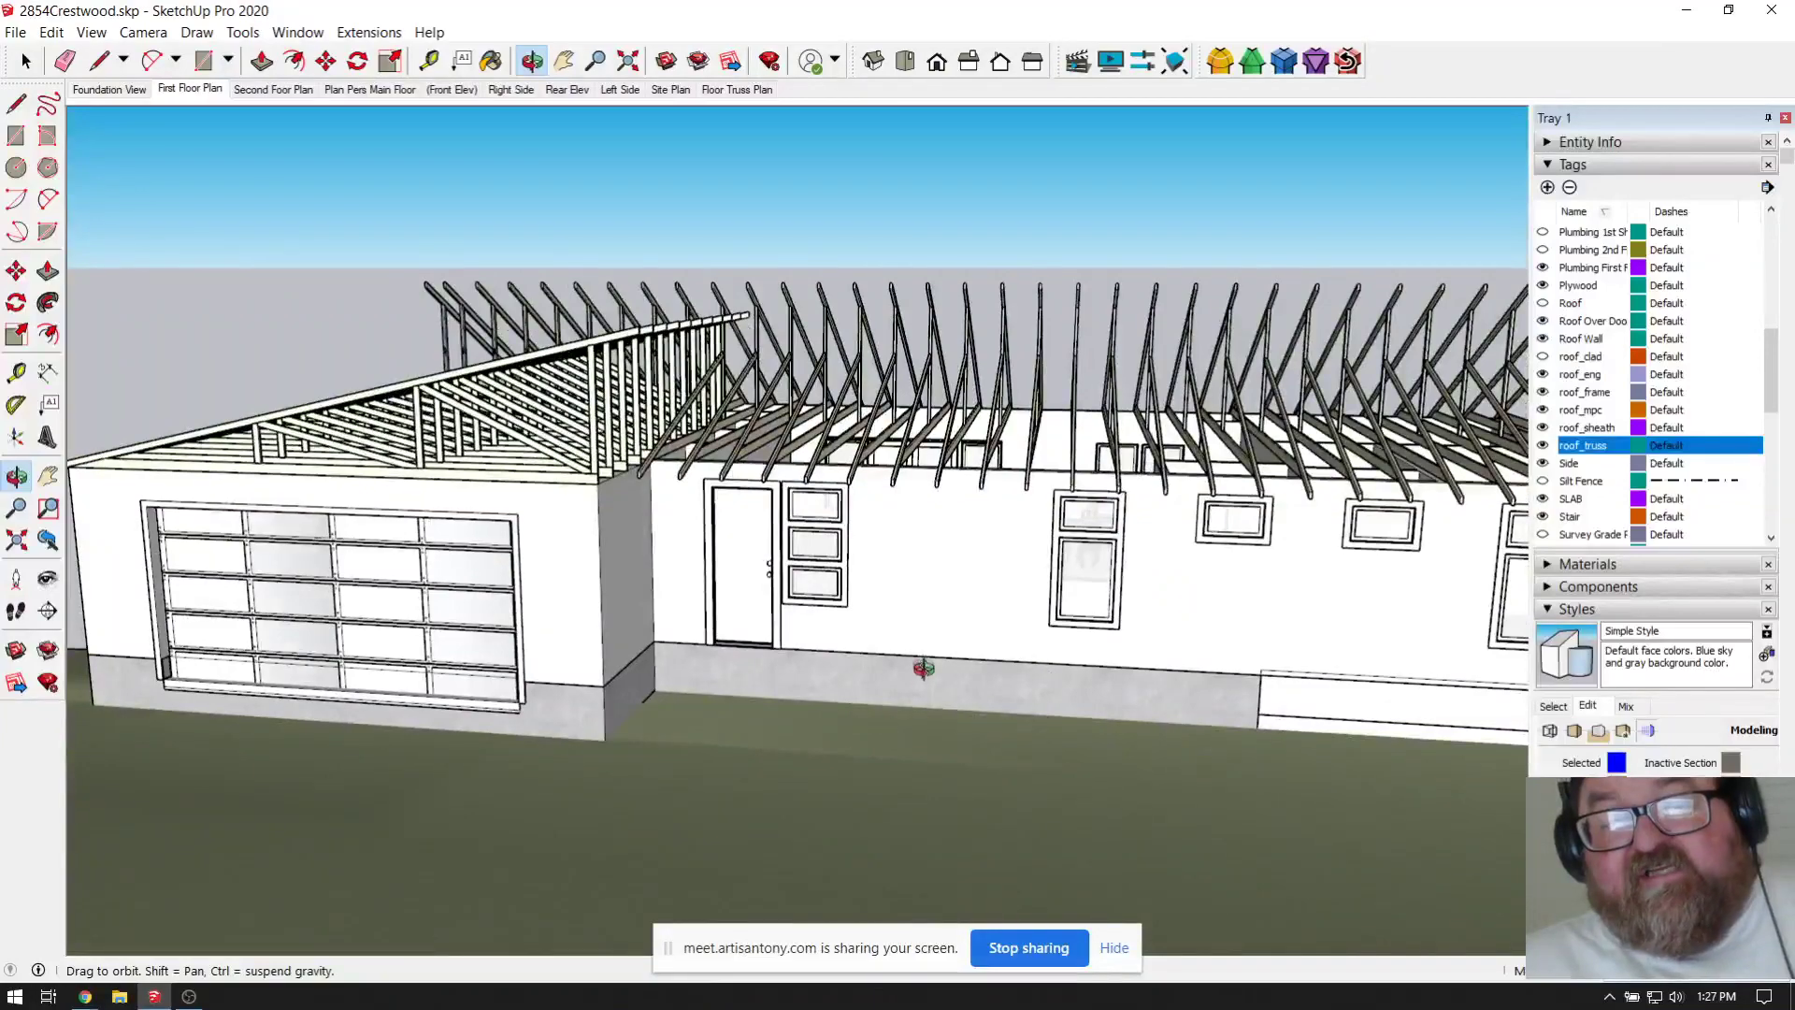
drag(857, 549, 772, 670)
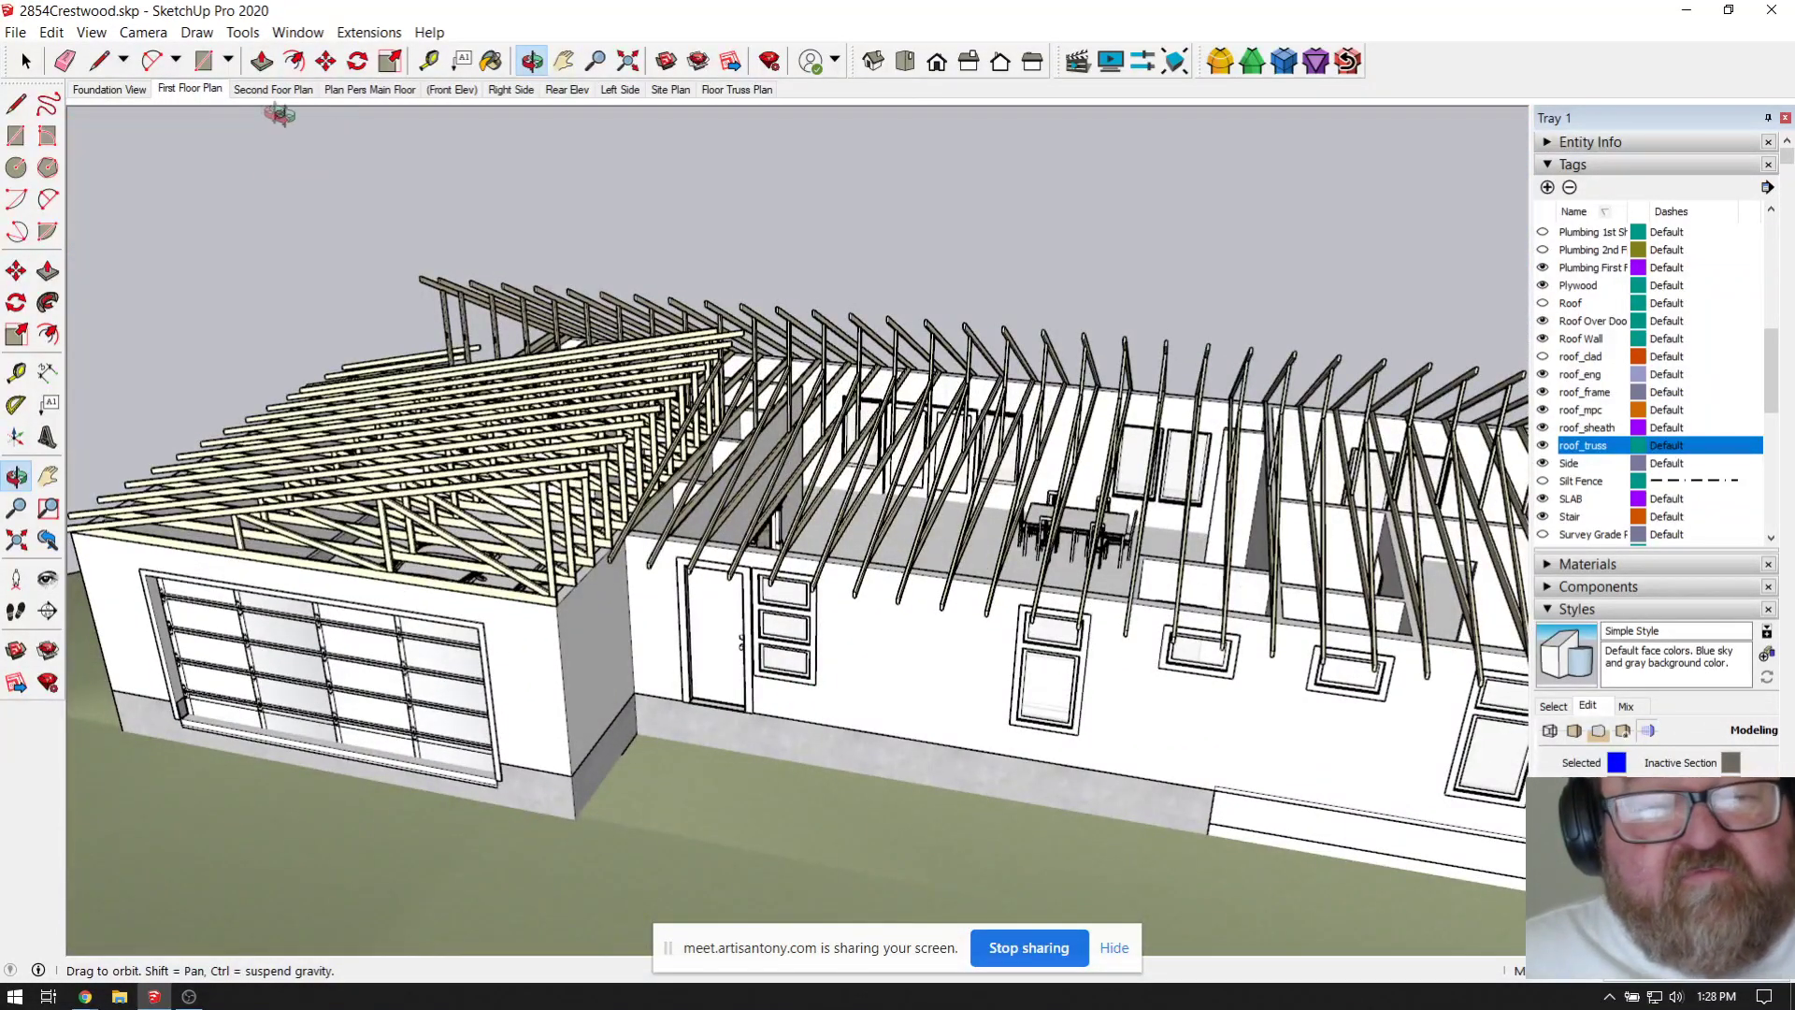
Step: Switch to the First Floor Plan scene and hide the roof_truss tag
click(199, 92)
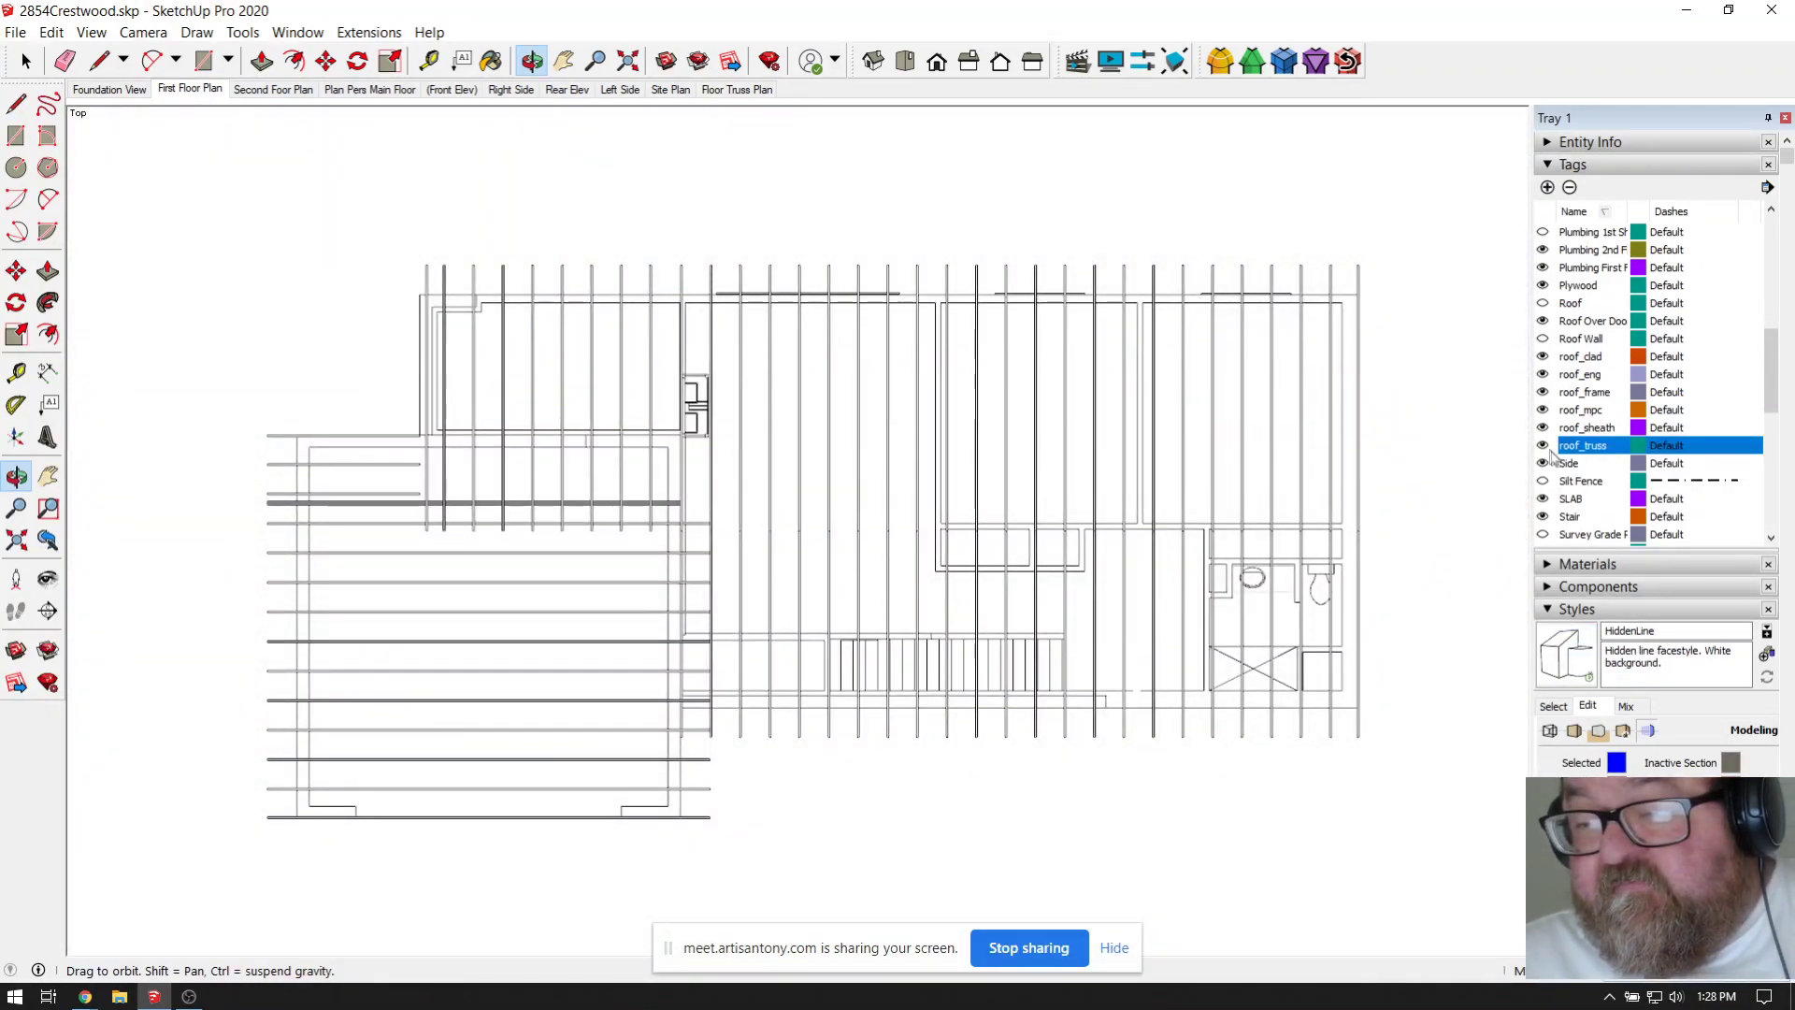
click(1542, 445)
scroll(997, 689, up, 5)
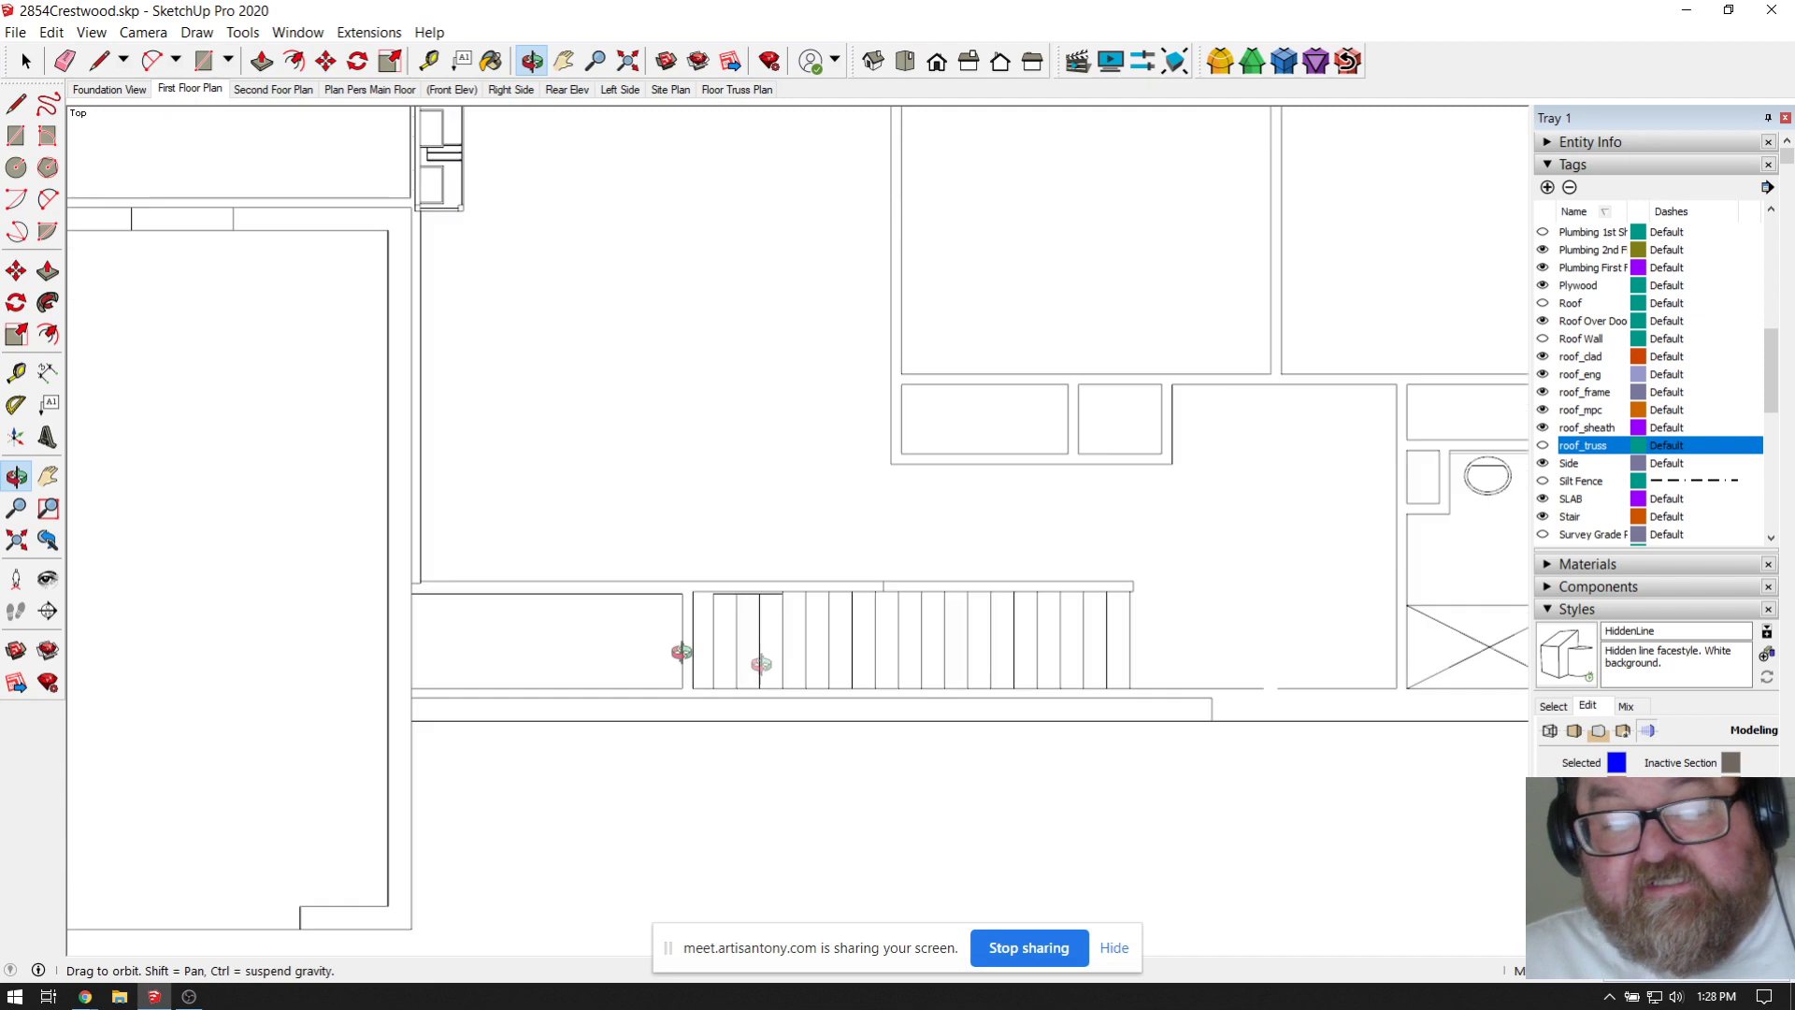
scroll(681, 652, up, 1)
Step: Zoom out until the whole first floor plan with its rooms and stair fits the window
click(90, 33)
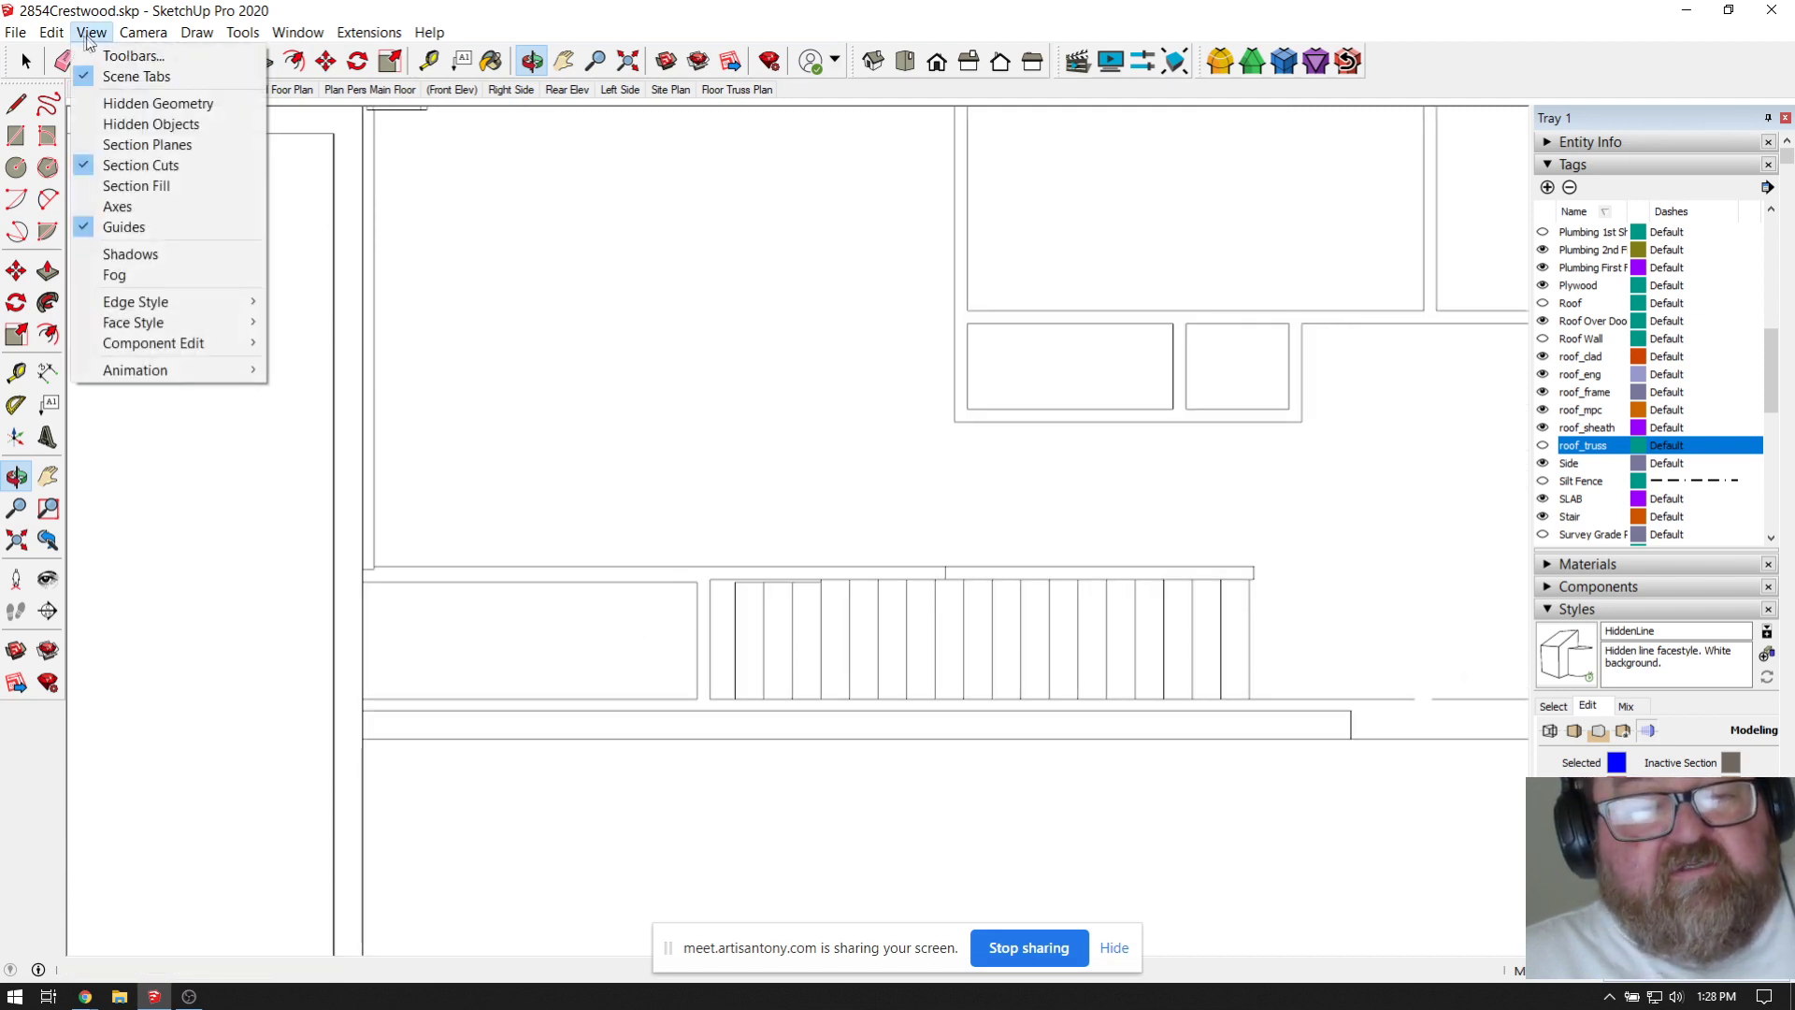
click(370, 32)
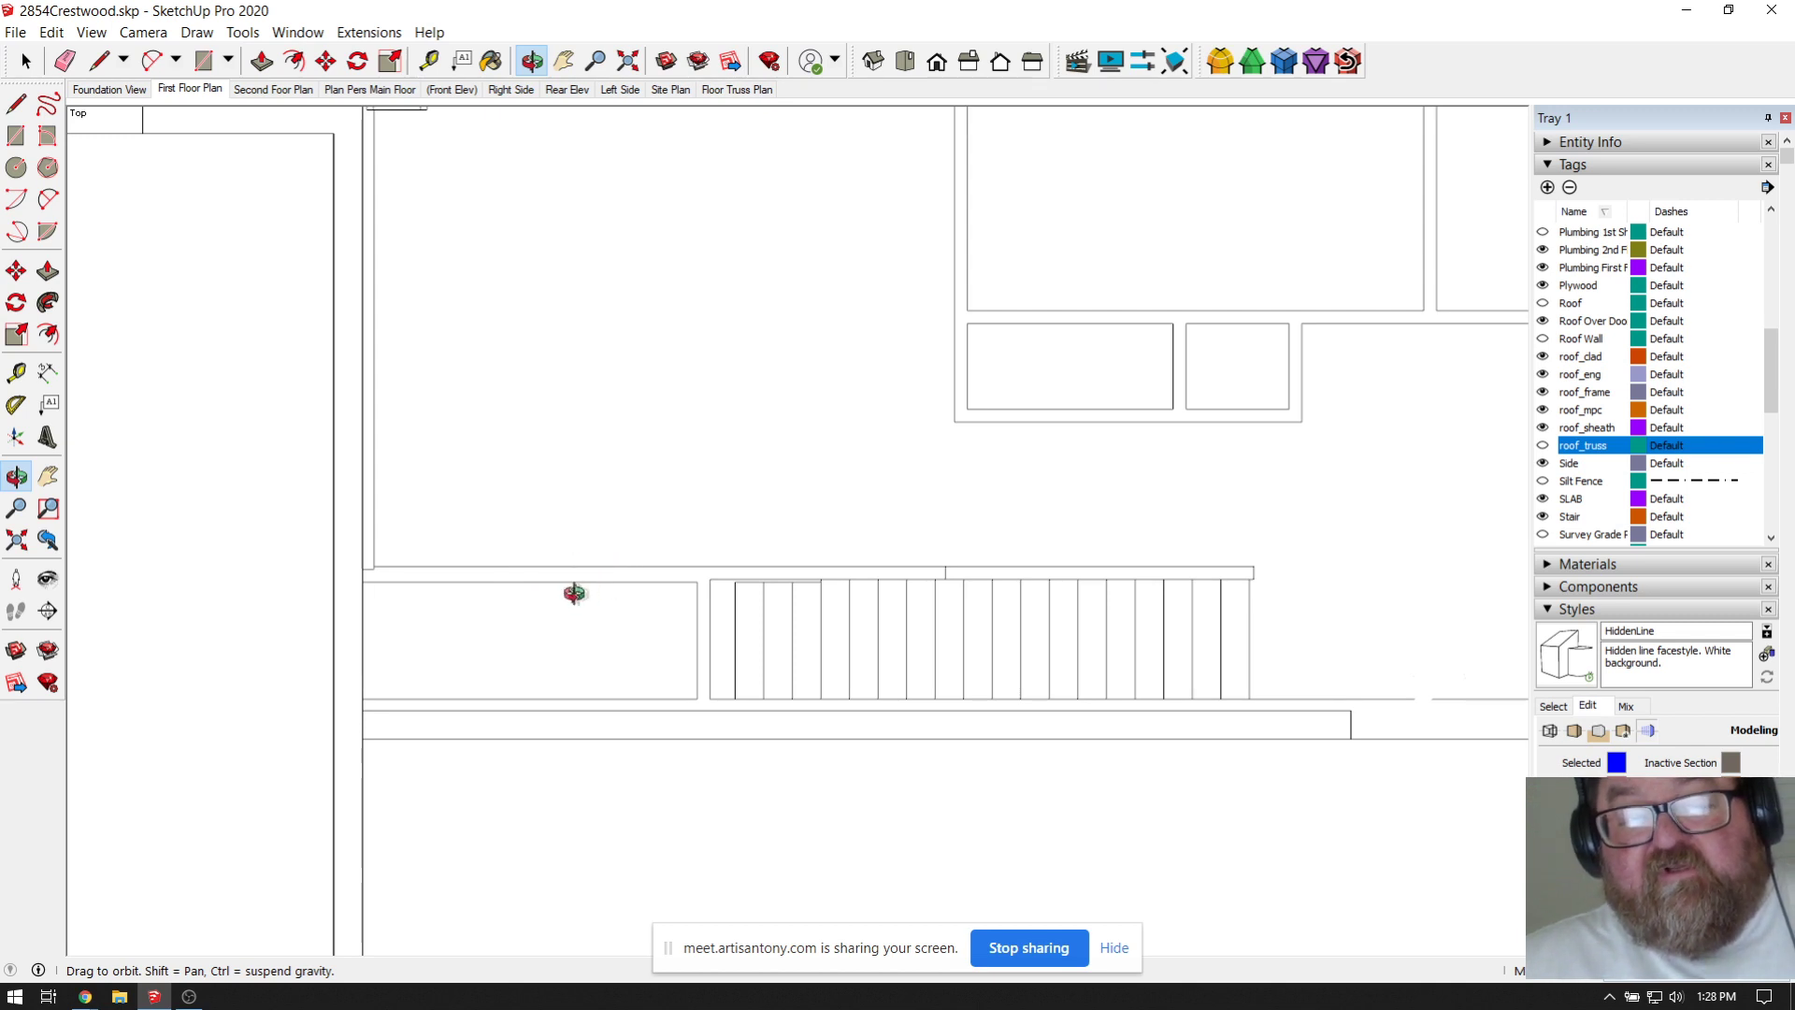
scroll(703, 637, down, 1)
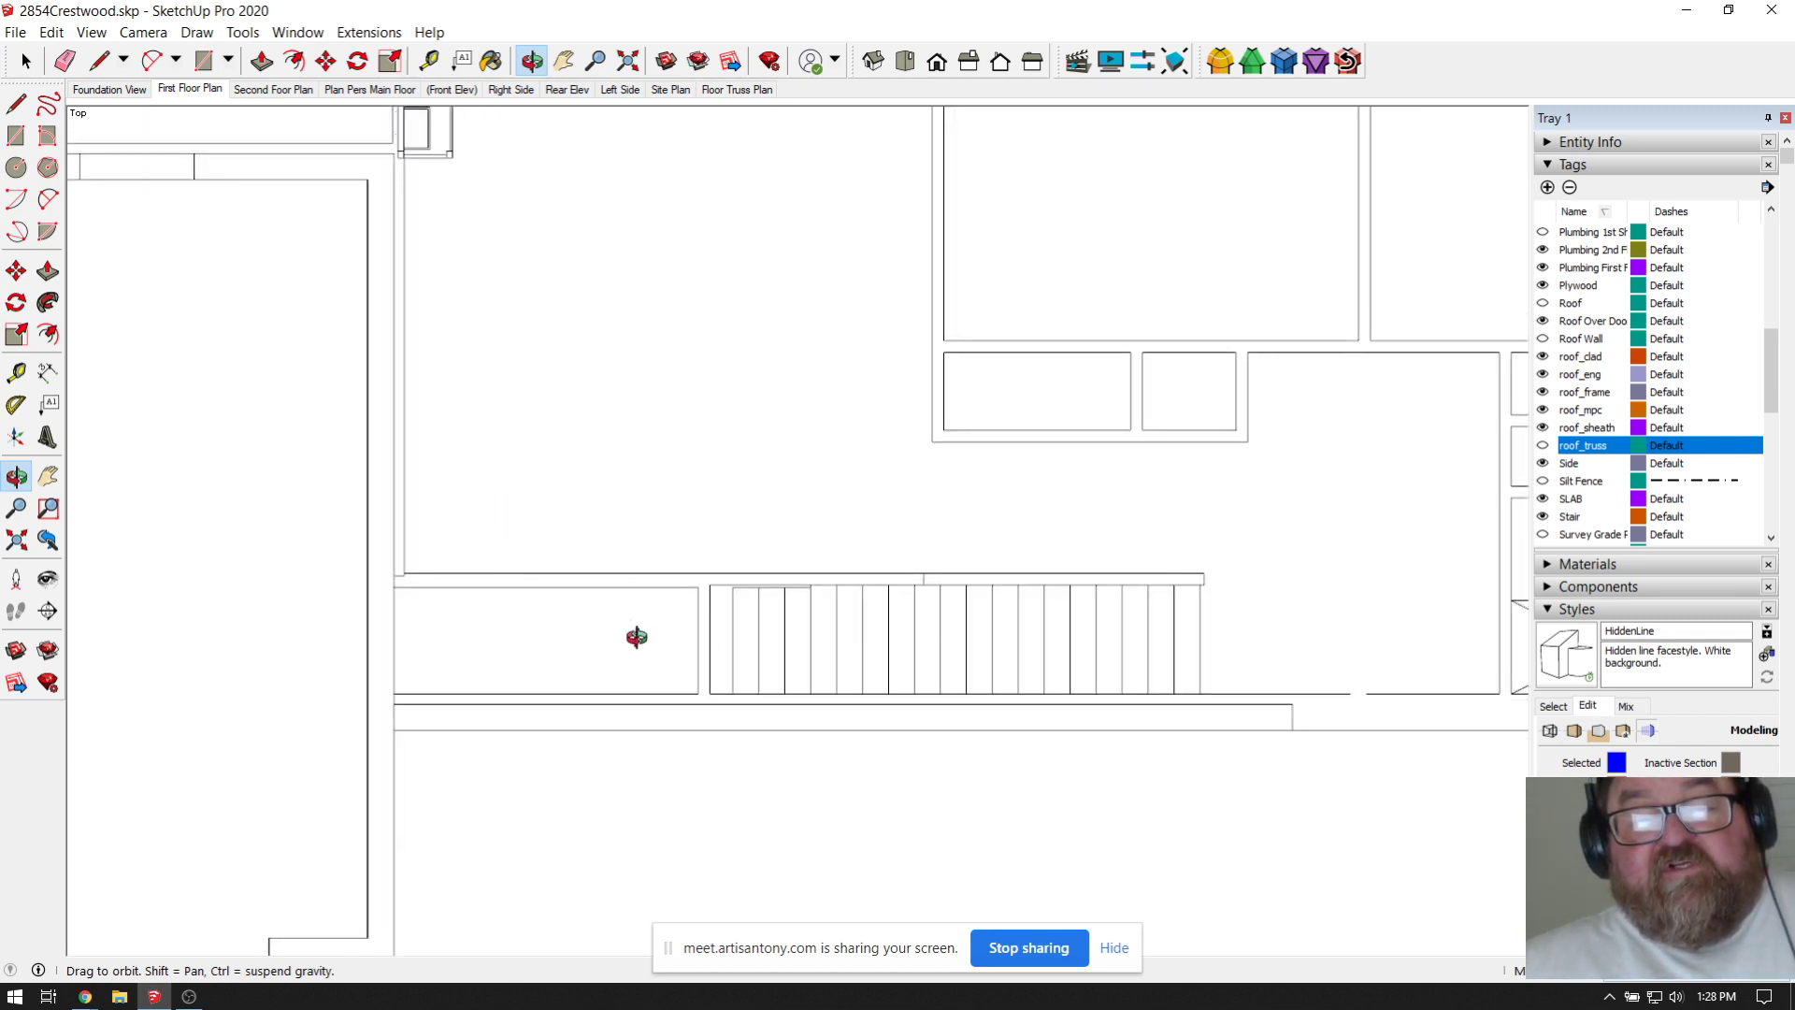
scroll(634, 636, up, 2)
scroll(634, 635, down, 3)
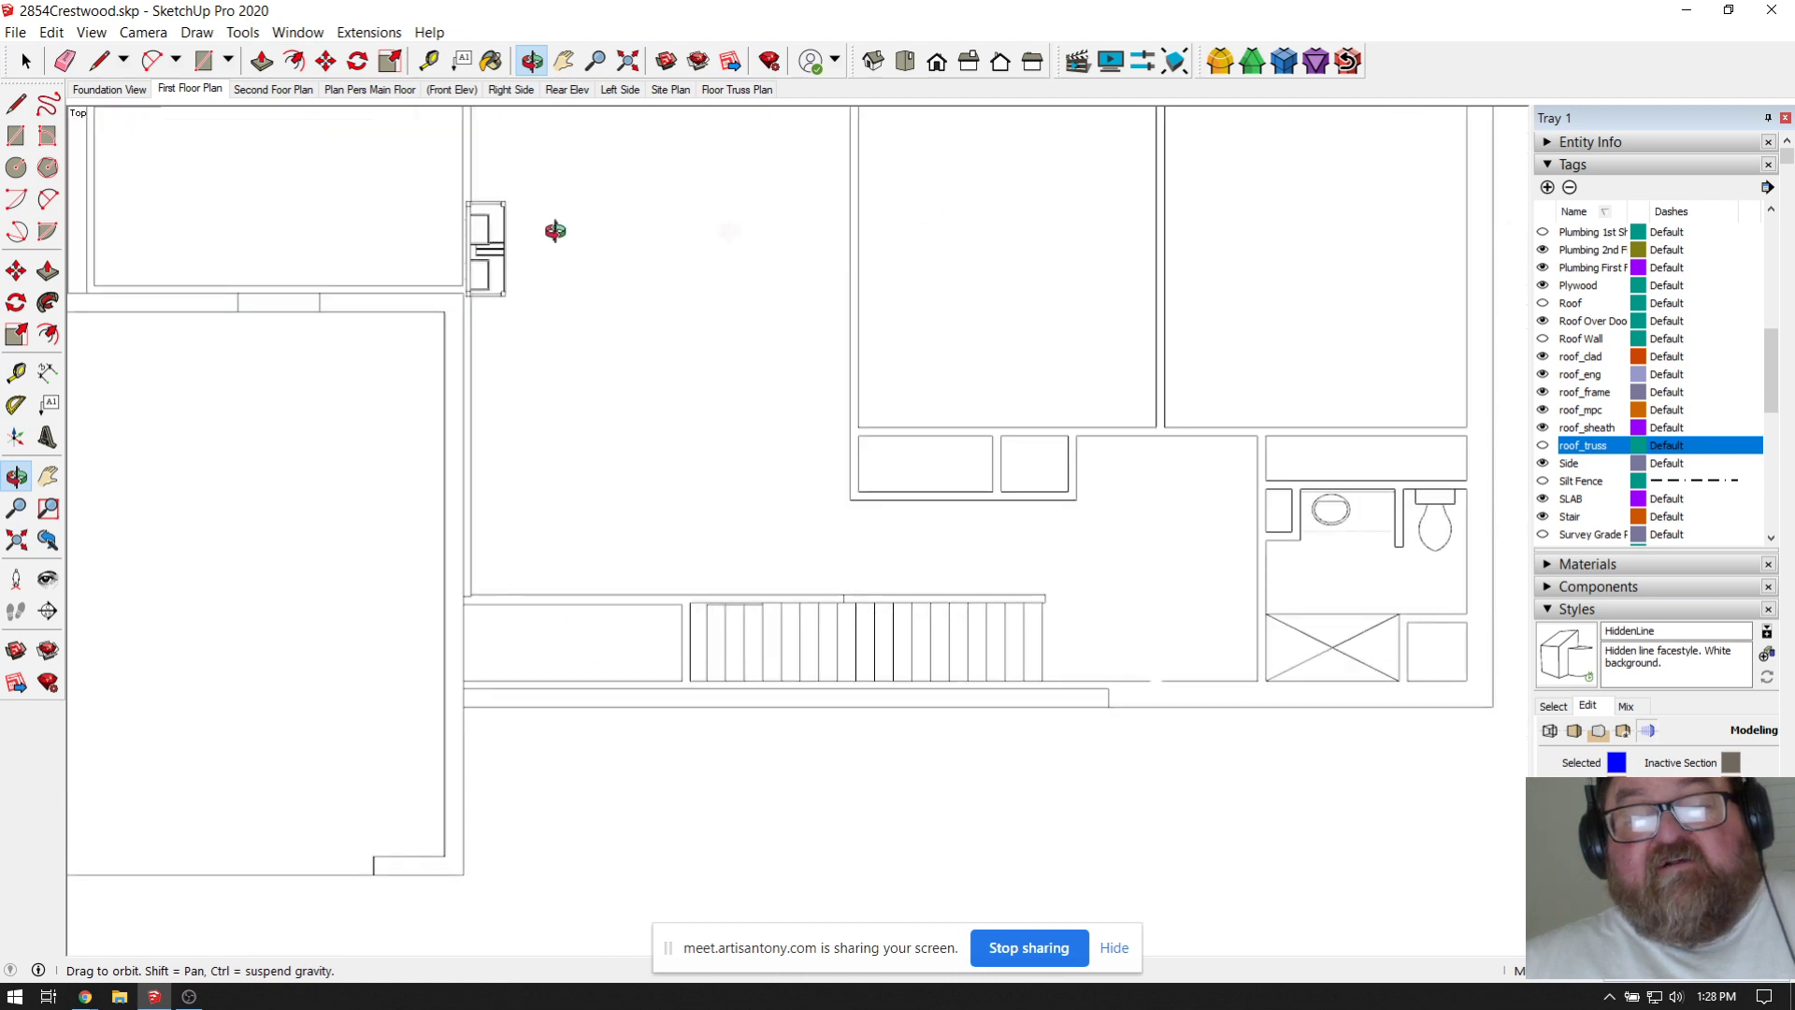
scroll(700, 374, down, 1)
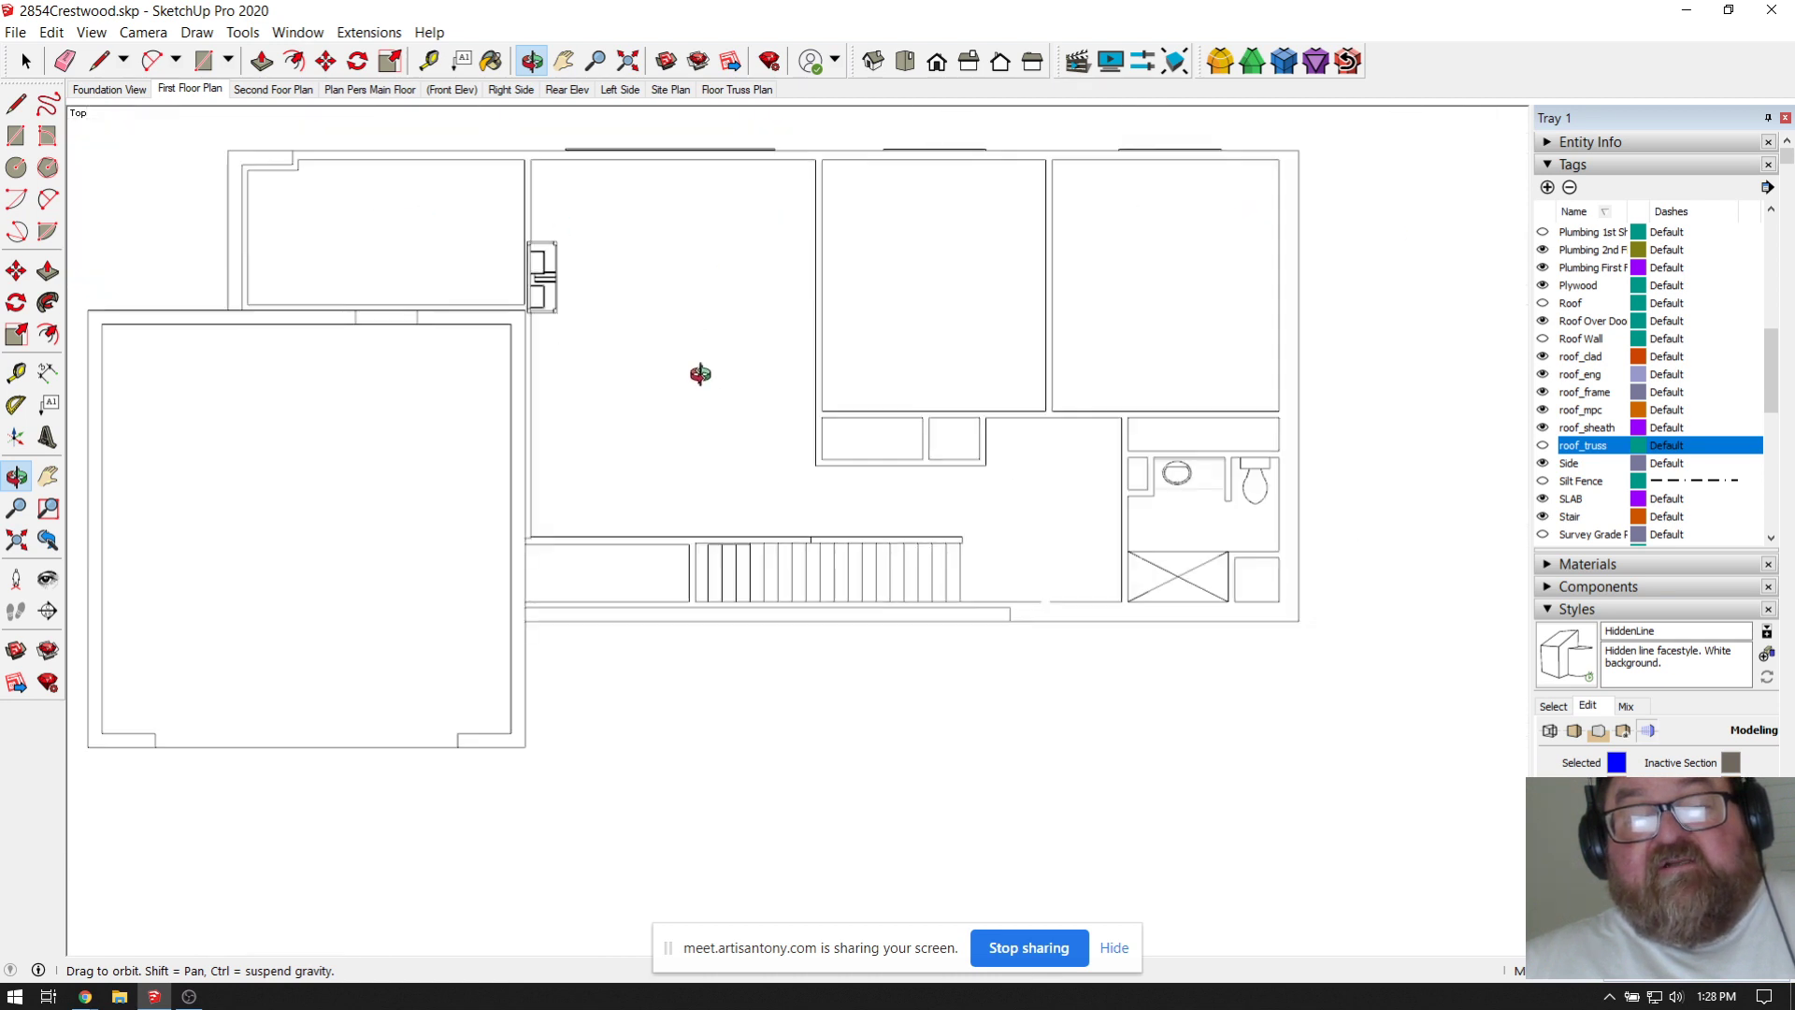
Step: Switch to the Front Elev scene and orbit around the roof sheathing from the right side
click(470, 92)
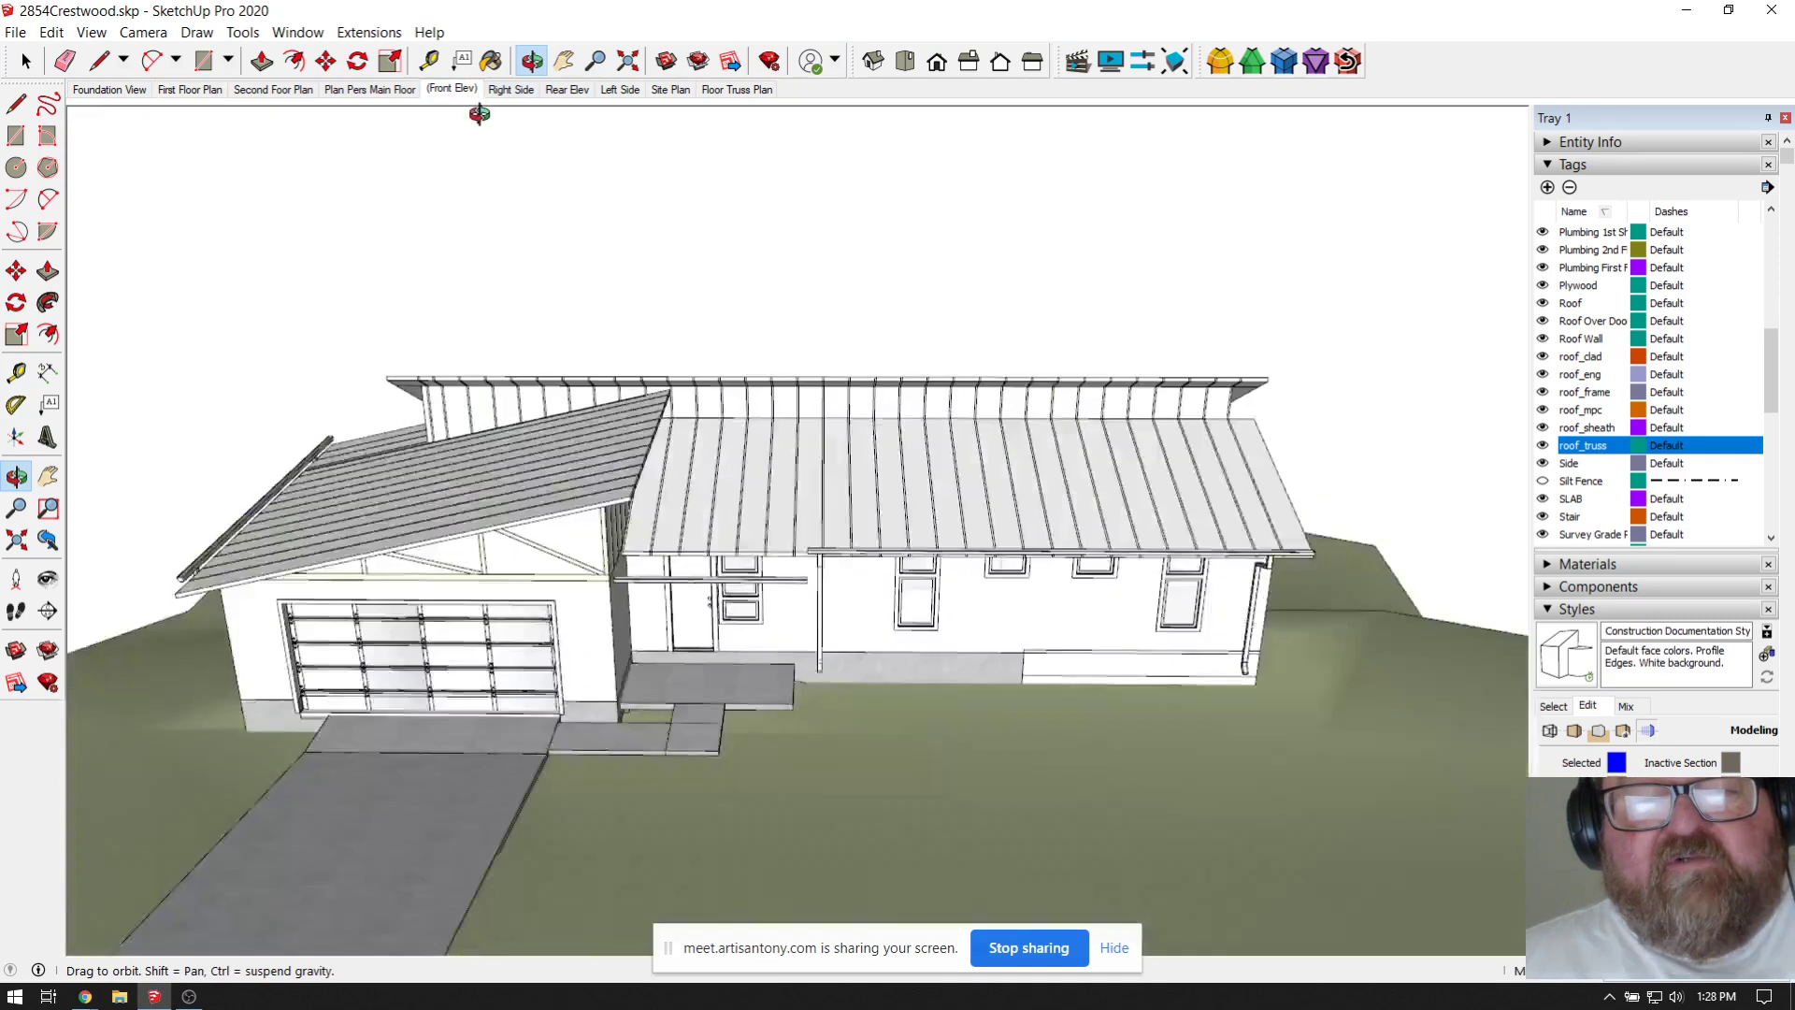
drag(935, 594, 707, 604)
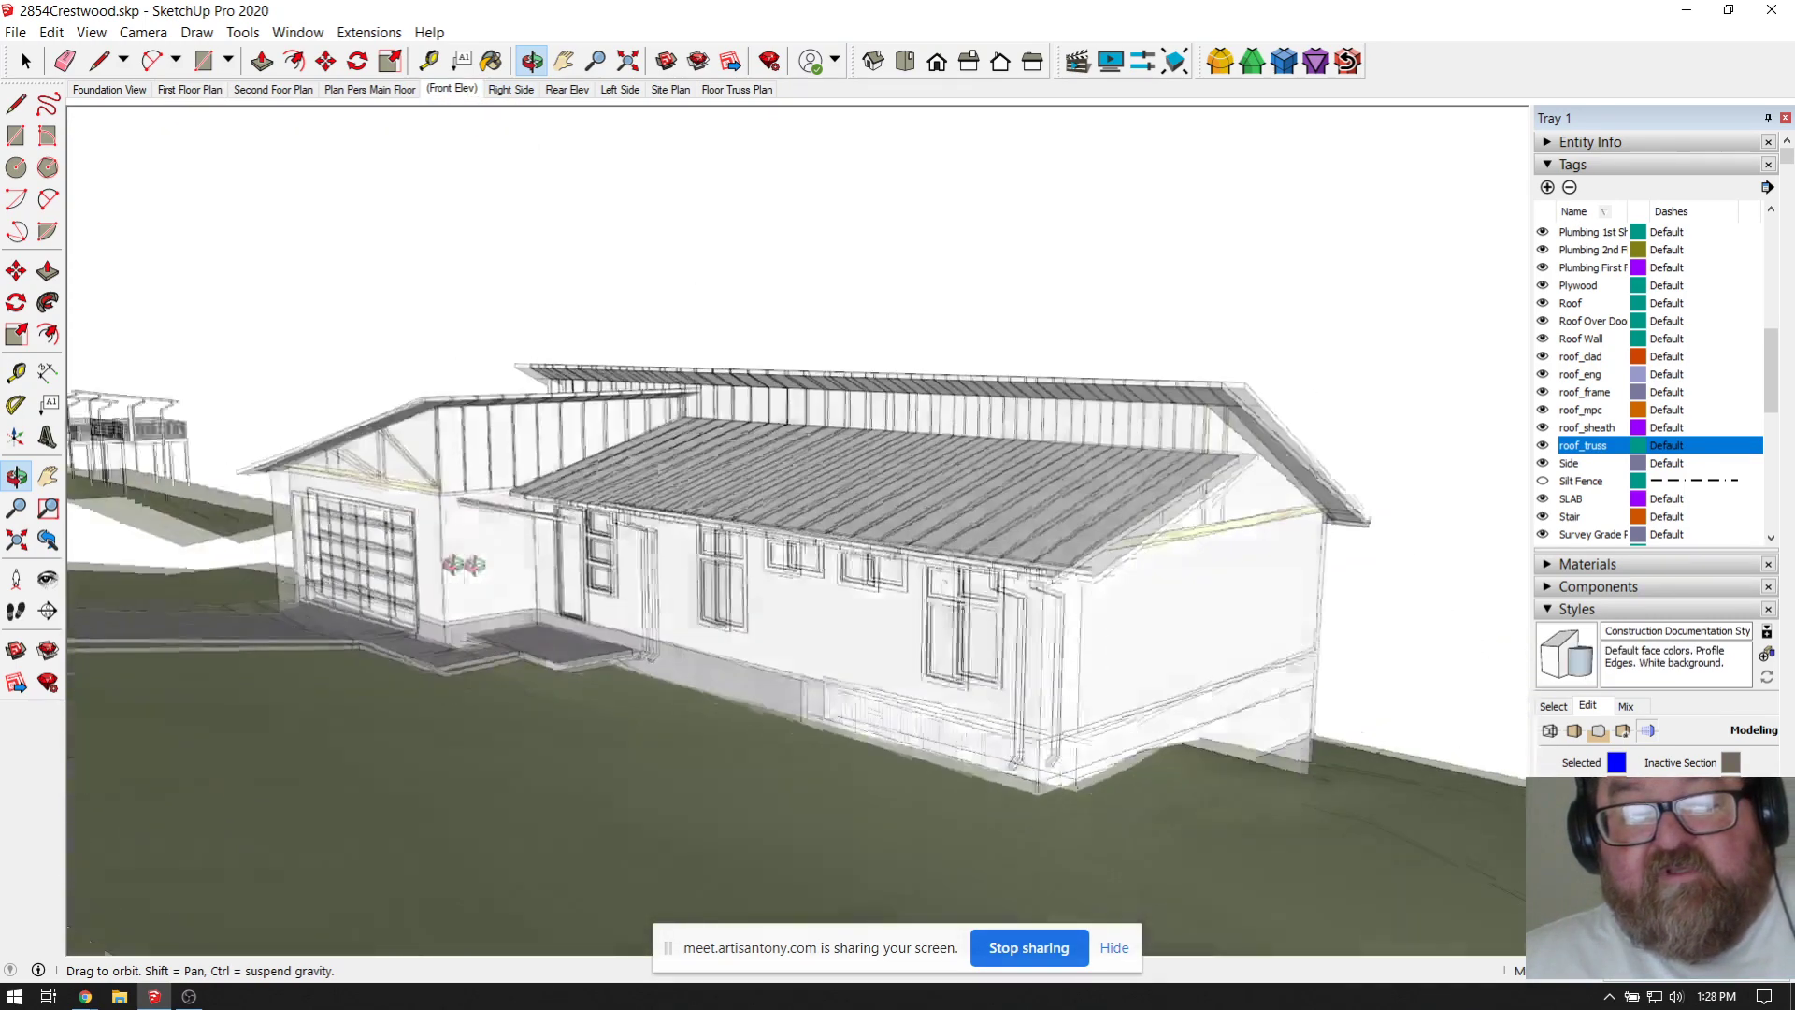
scroll(860, 486, up, 6)
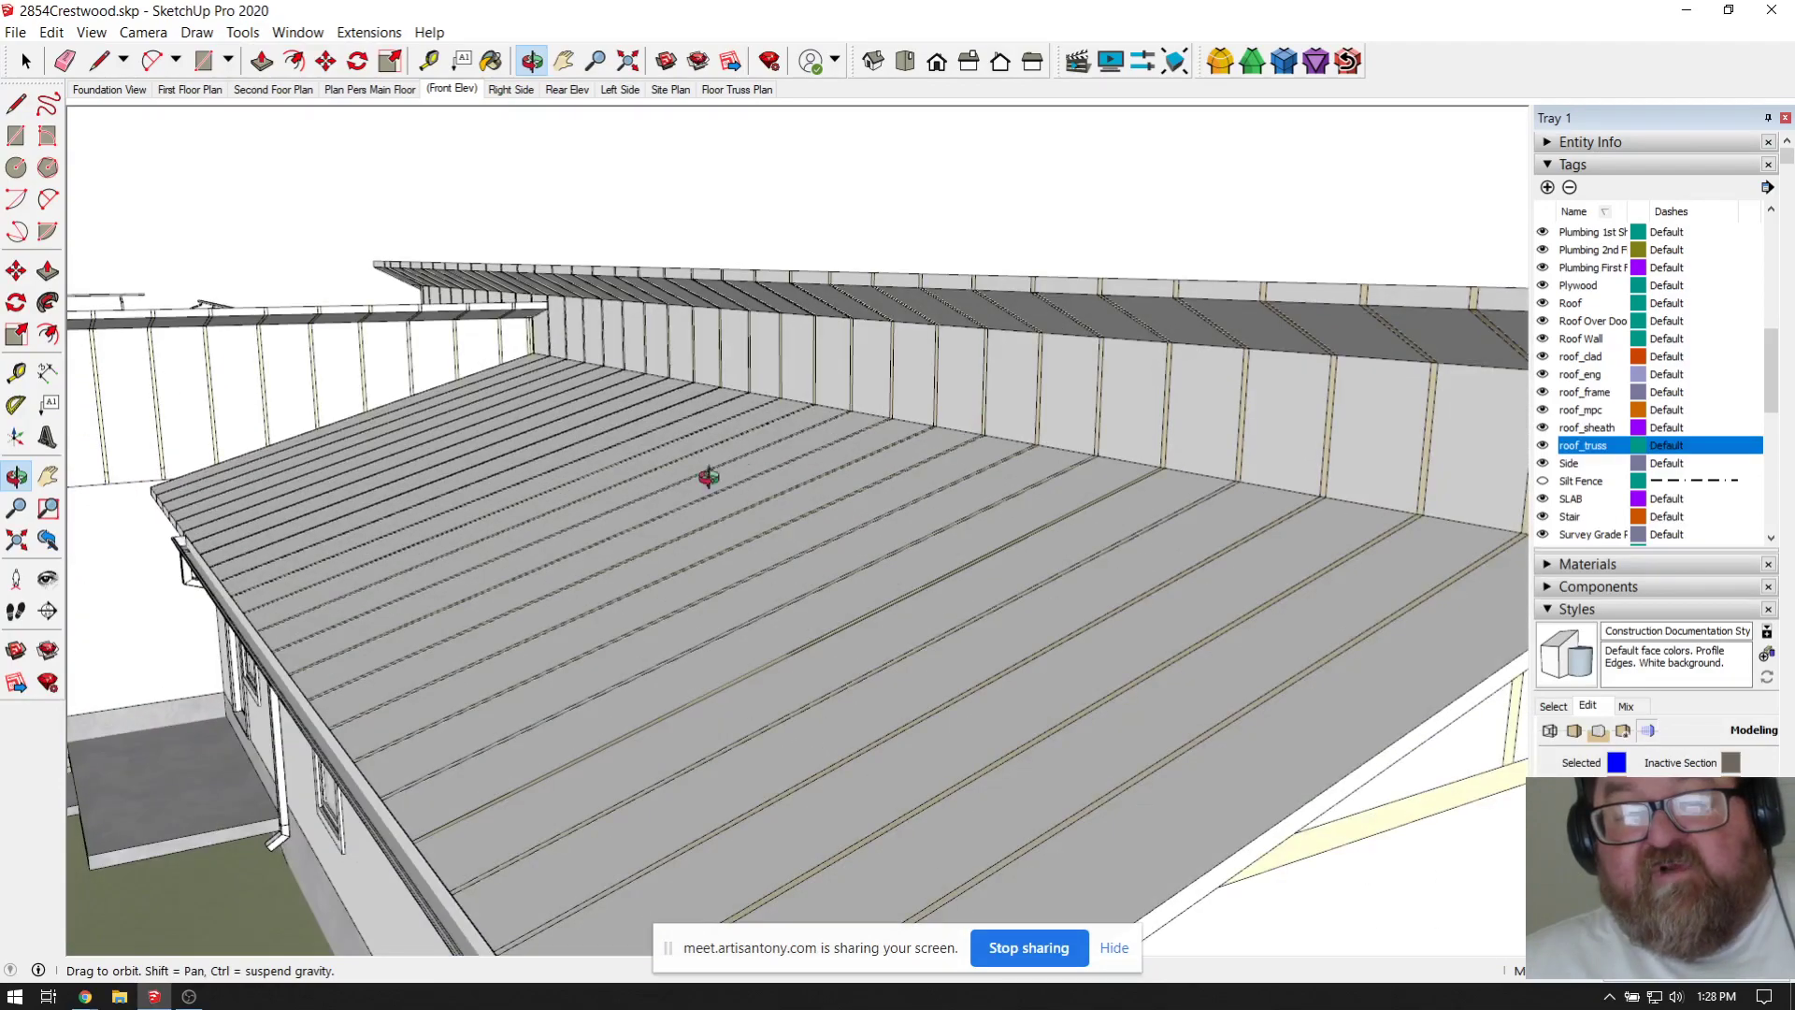
drag(708, 477, 1322, 405)
scroll(743, 428, down, 4)
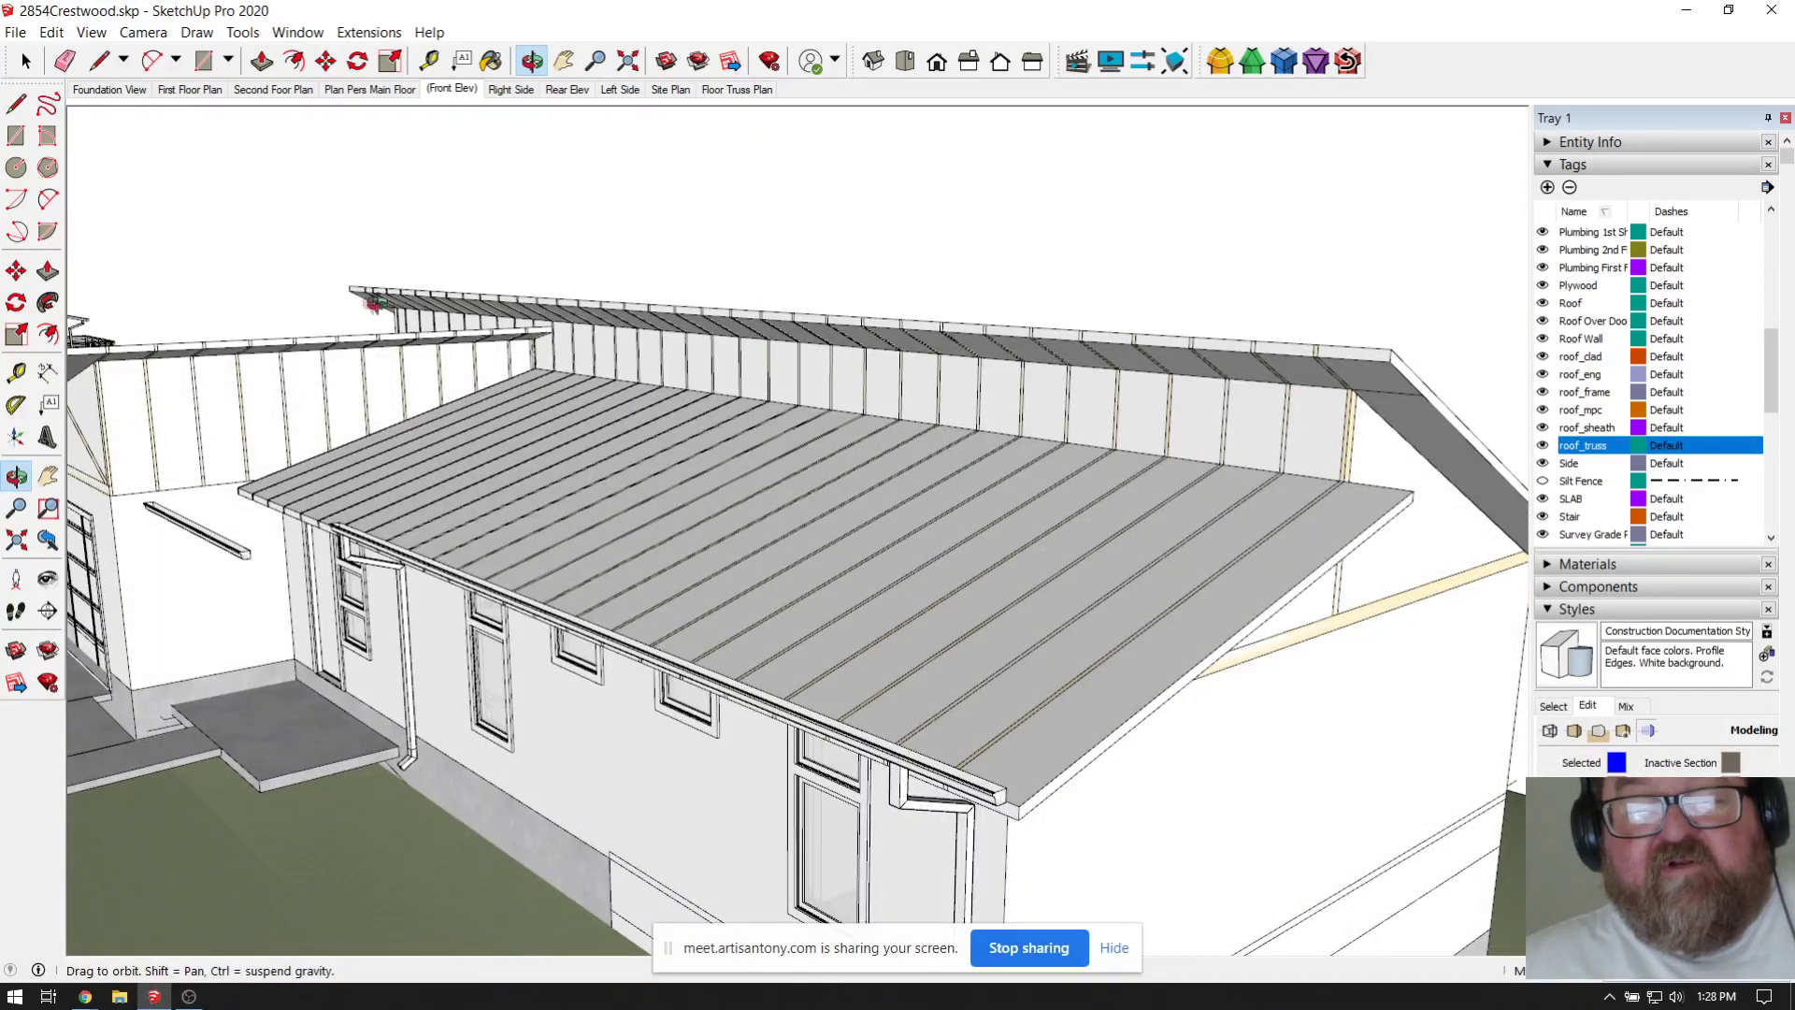
drag(374, 303, 954, 551)
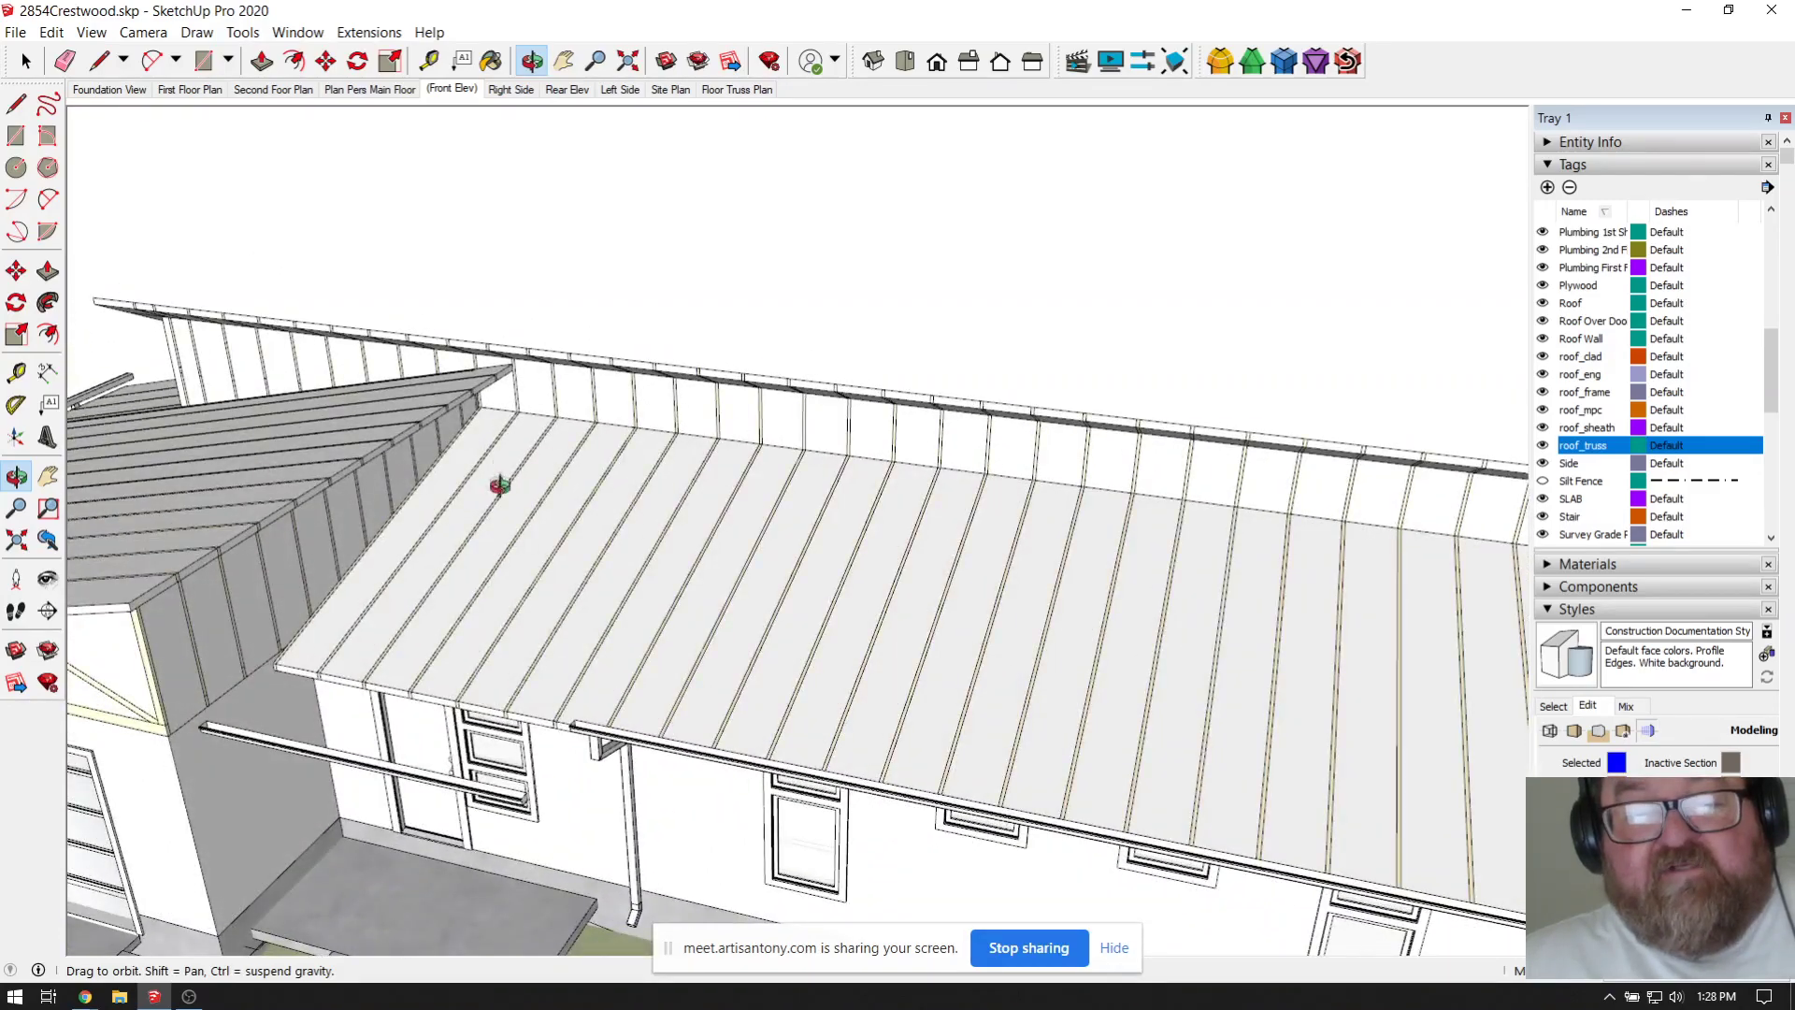
Step: Orbit out past the deck and down to a close look at the roof eave
scroll(500, 485, down, 5)
drag(500, 484, 420, 673)
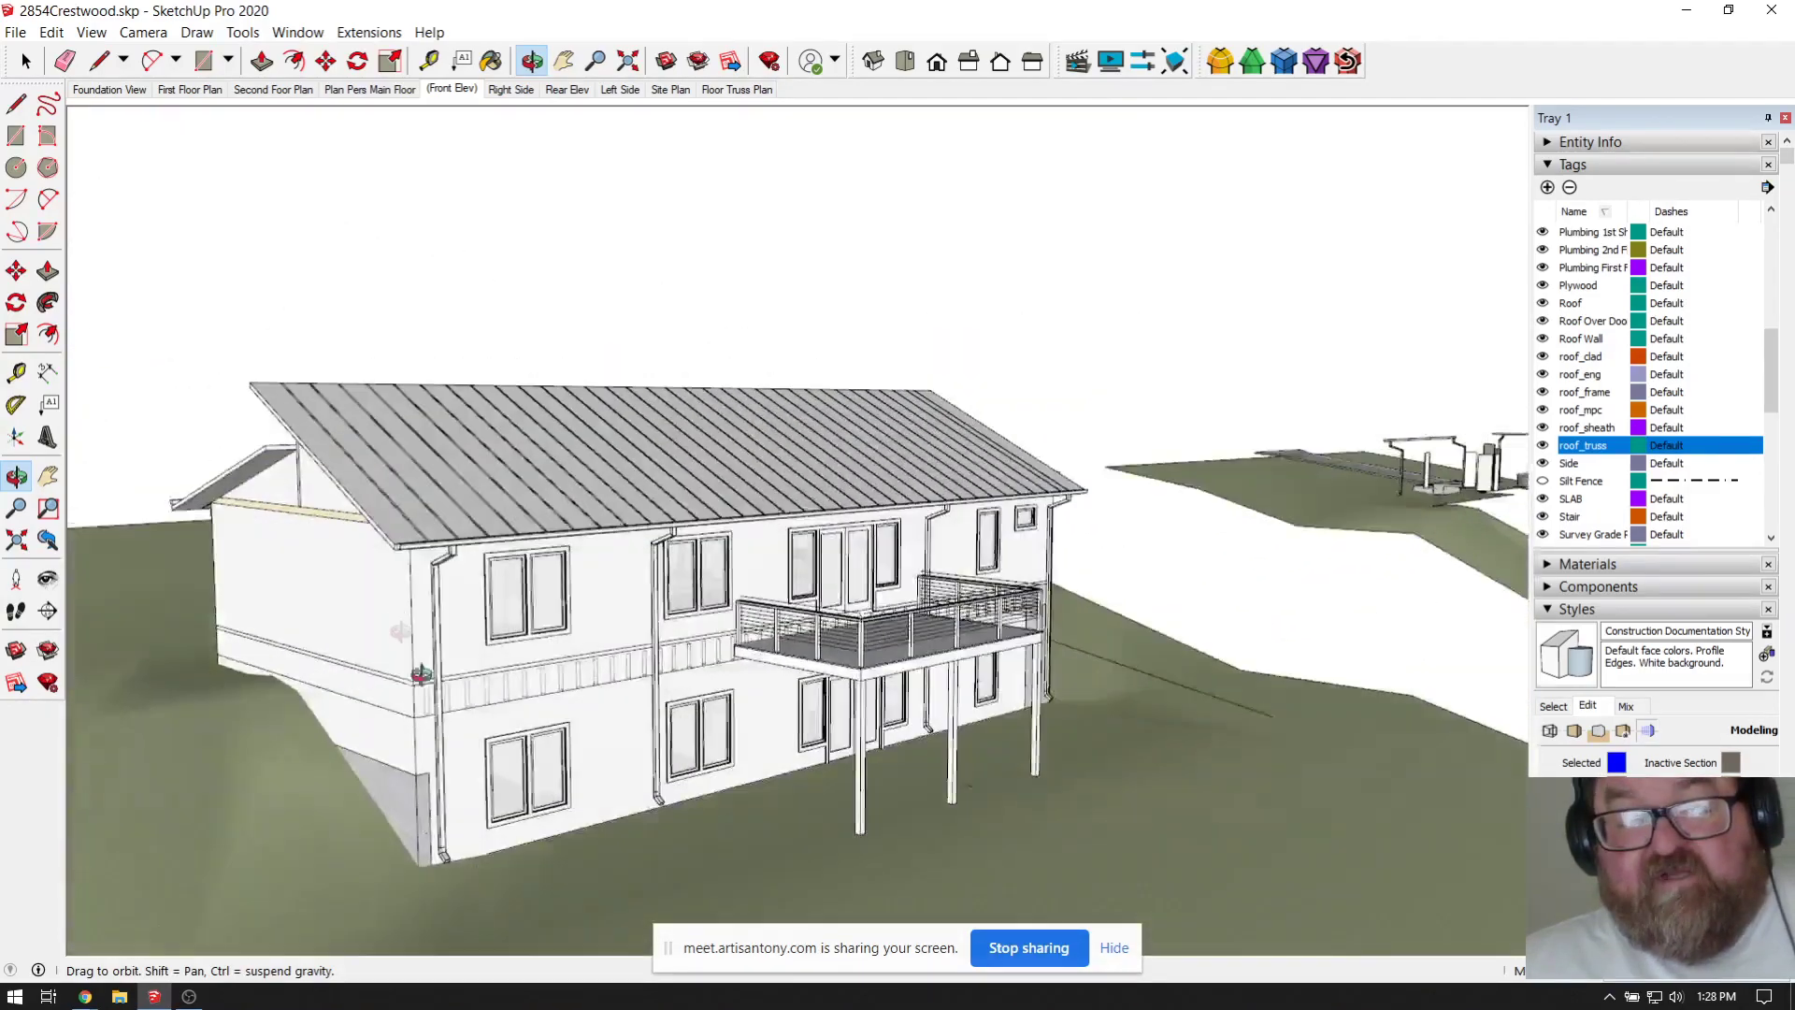
scroll(421, 673, up, 5)
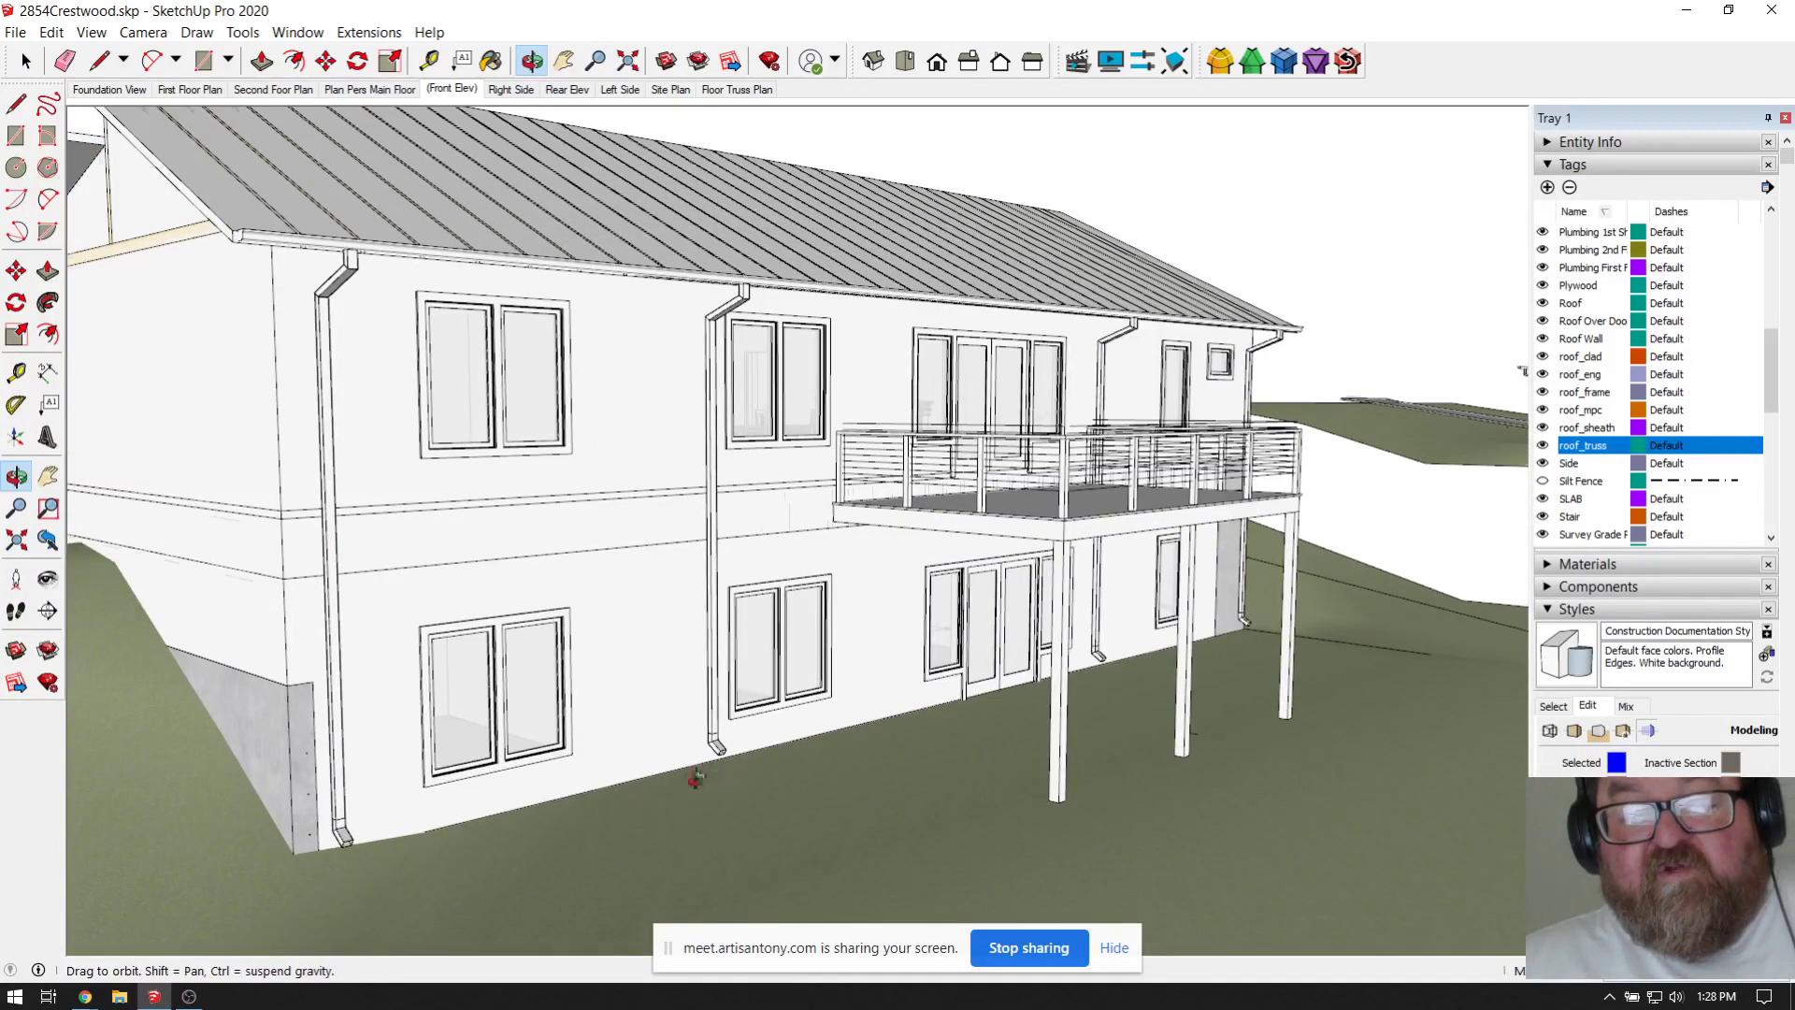
drag(695, 777, 981, 776)
scroll(629, 601, up, 5)
drag(629, 601, 1272, 671)
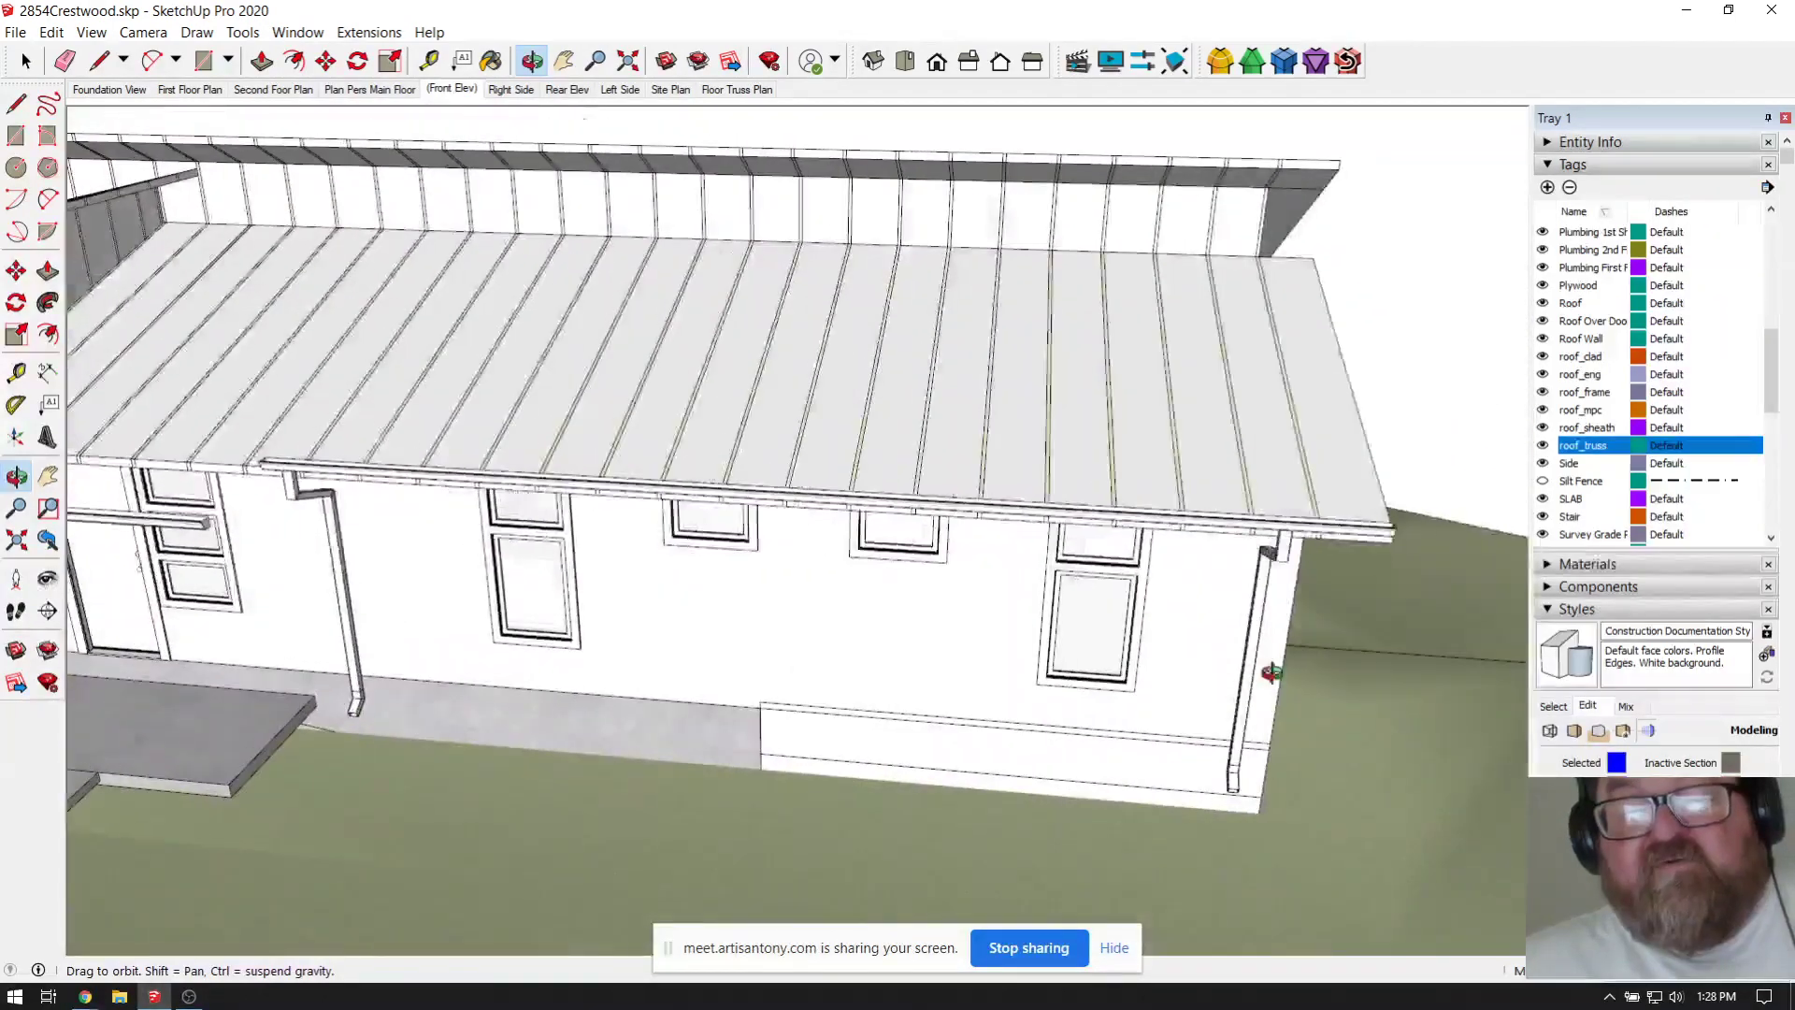
drag(846, 336, 963, 376)
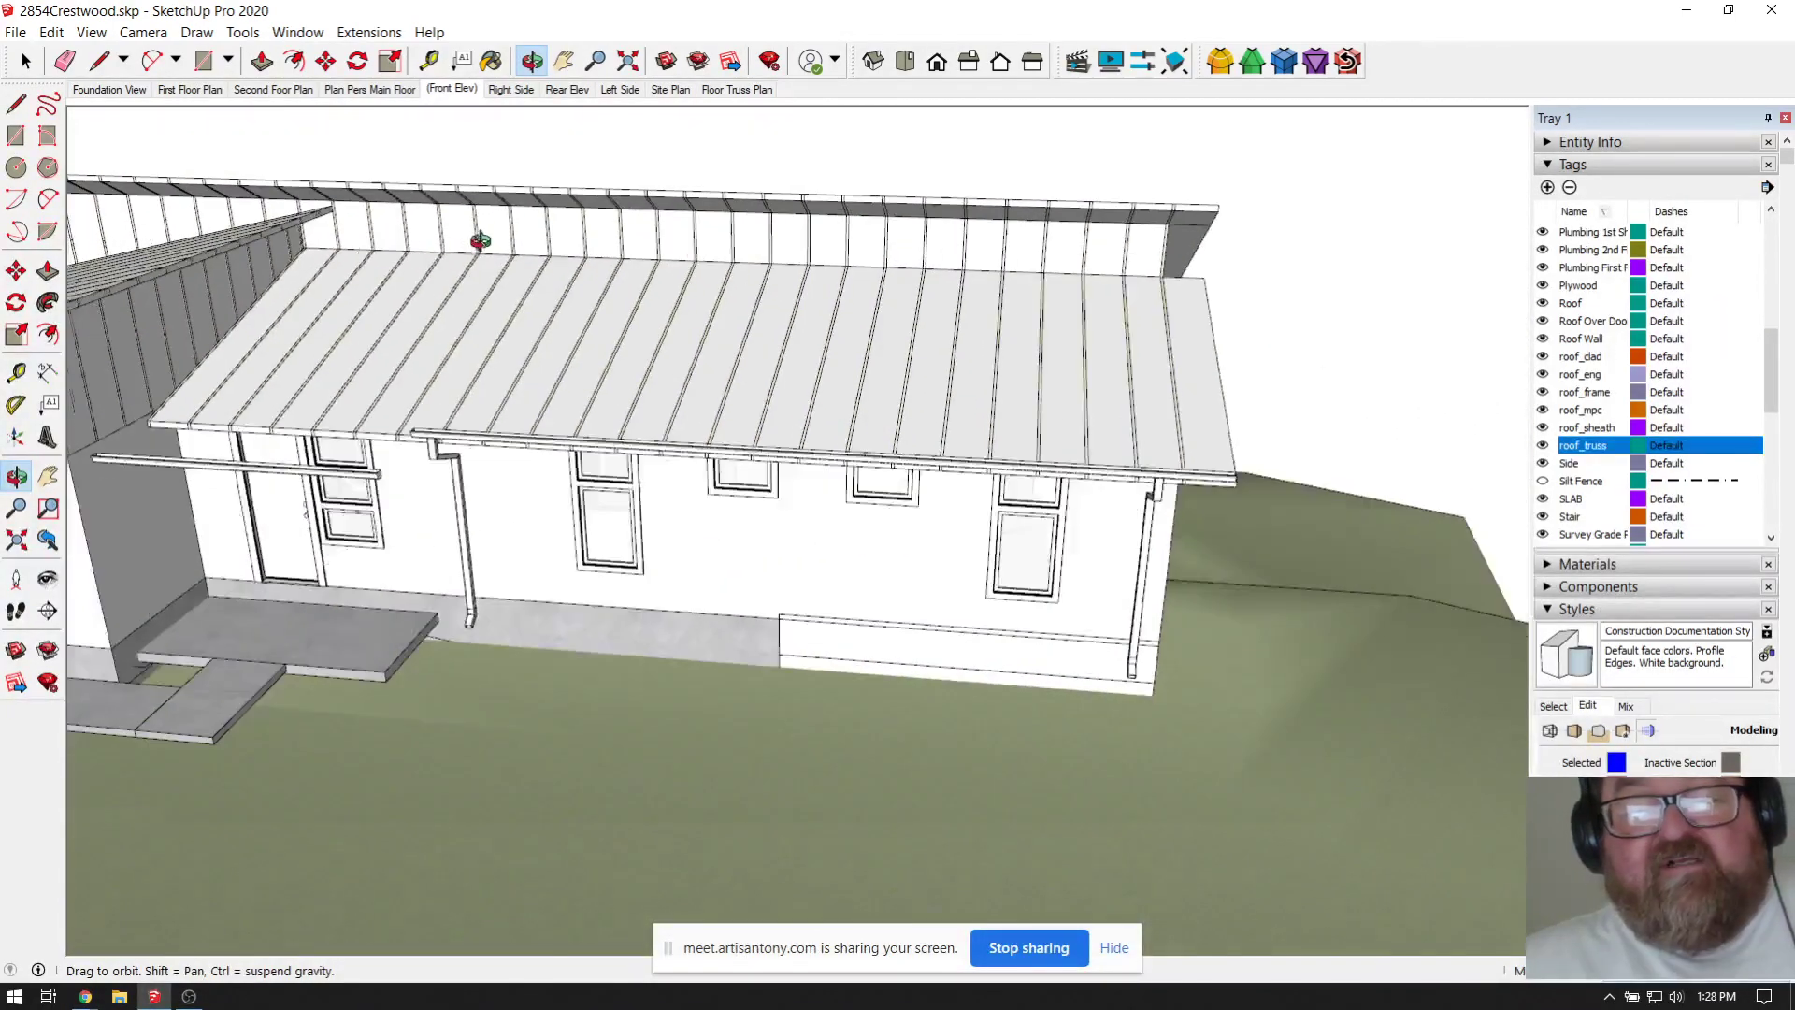
Step: Orbit to an angled view of the whole roof, then hide the Roof tag to expose the trusses
scroll(308, 218, up, 3)
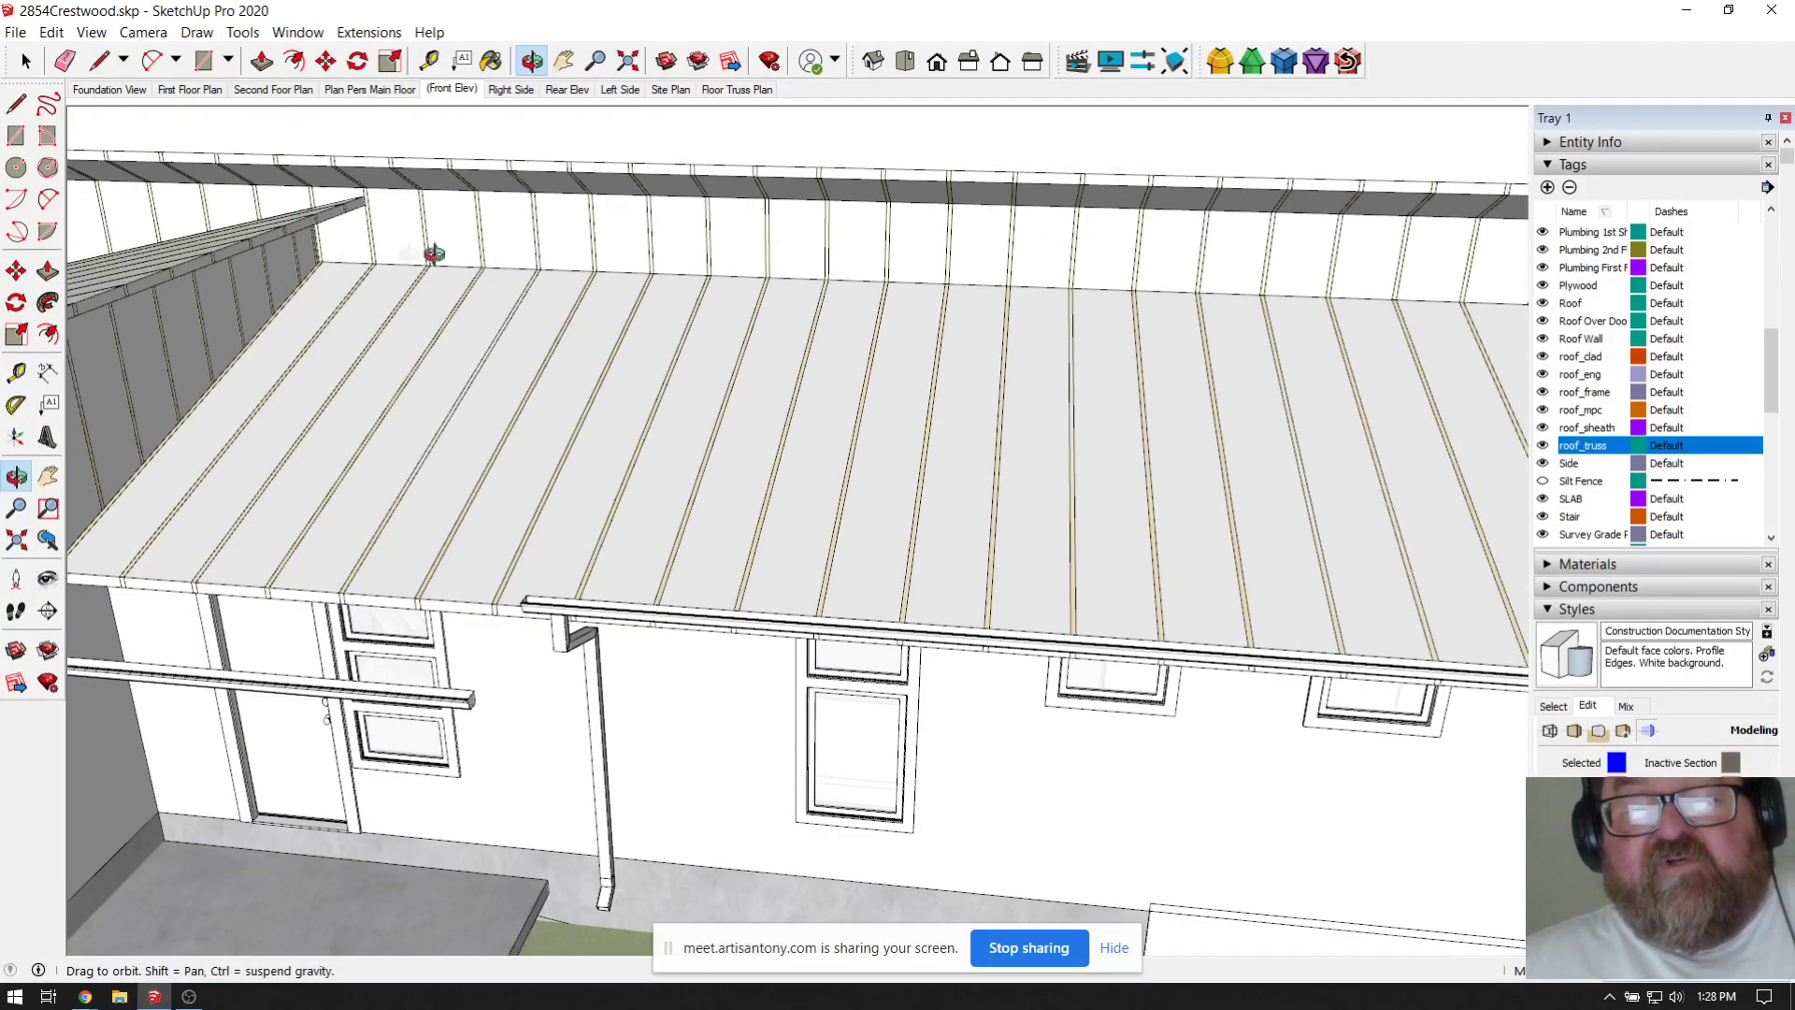
drag(898, 257, 821, 263)
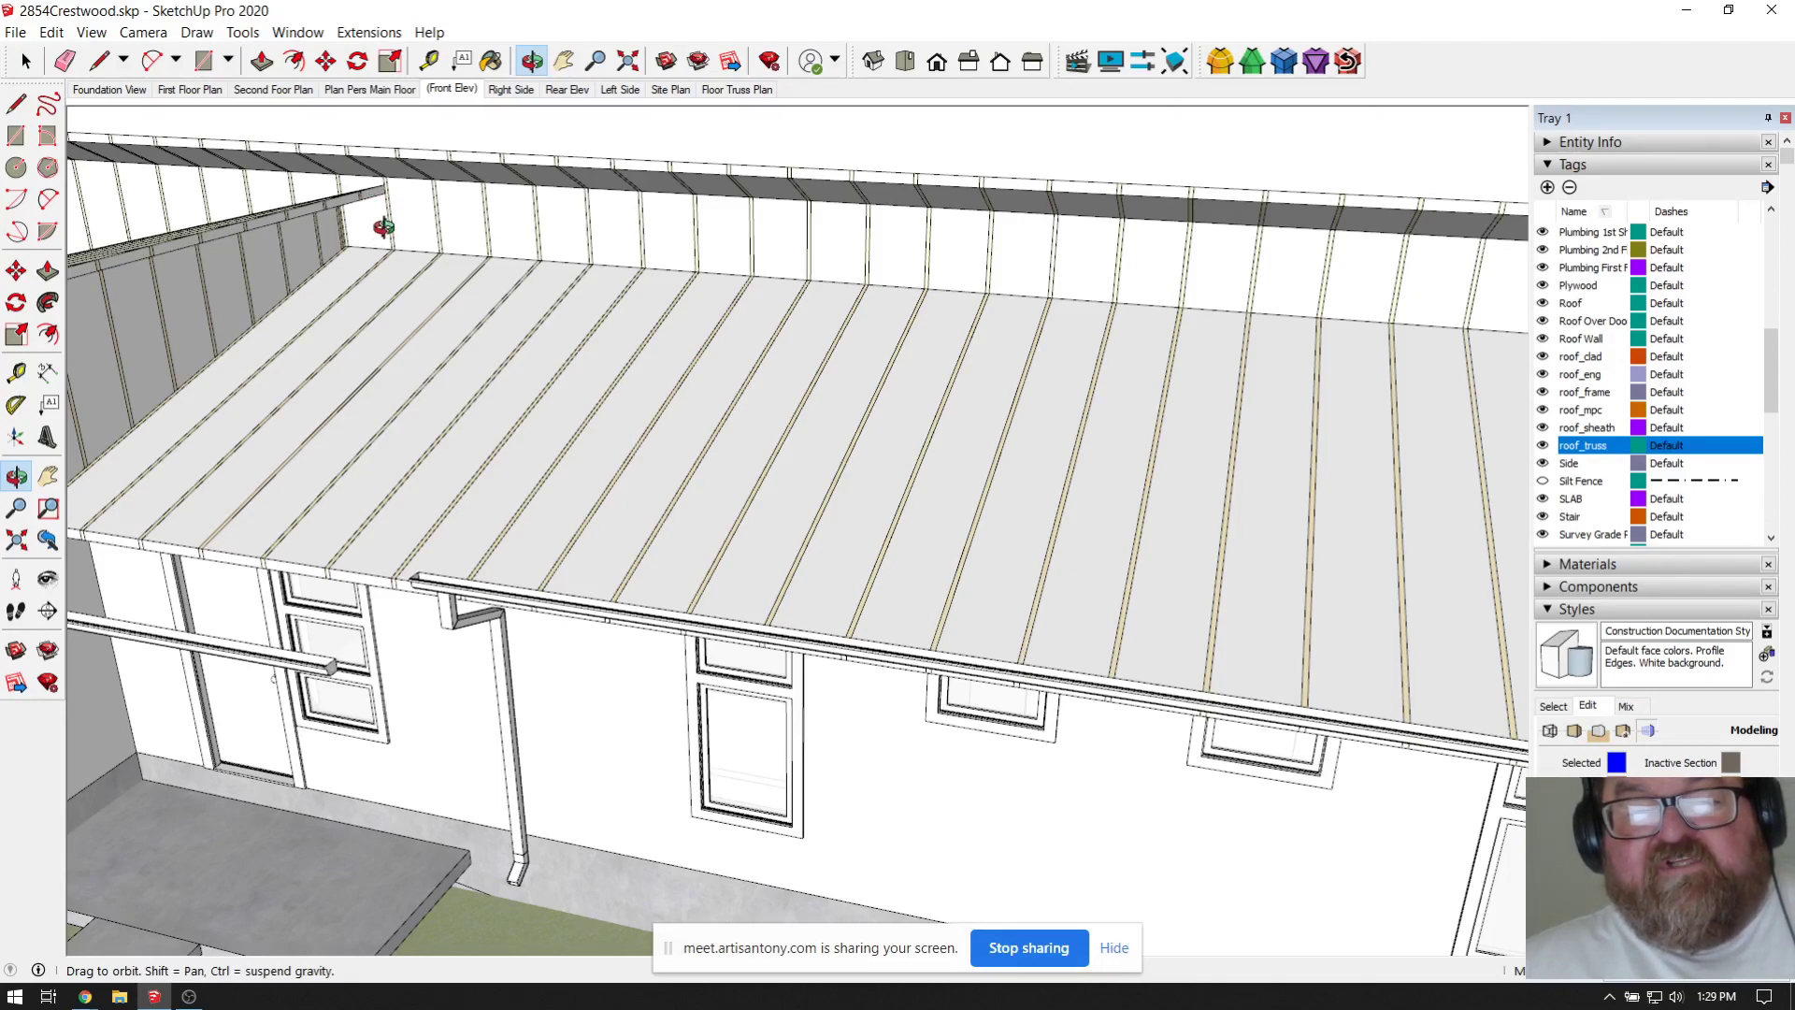
drag(411, 208, 958, 259)
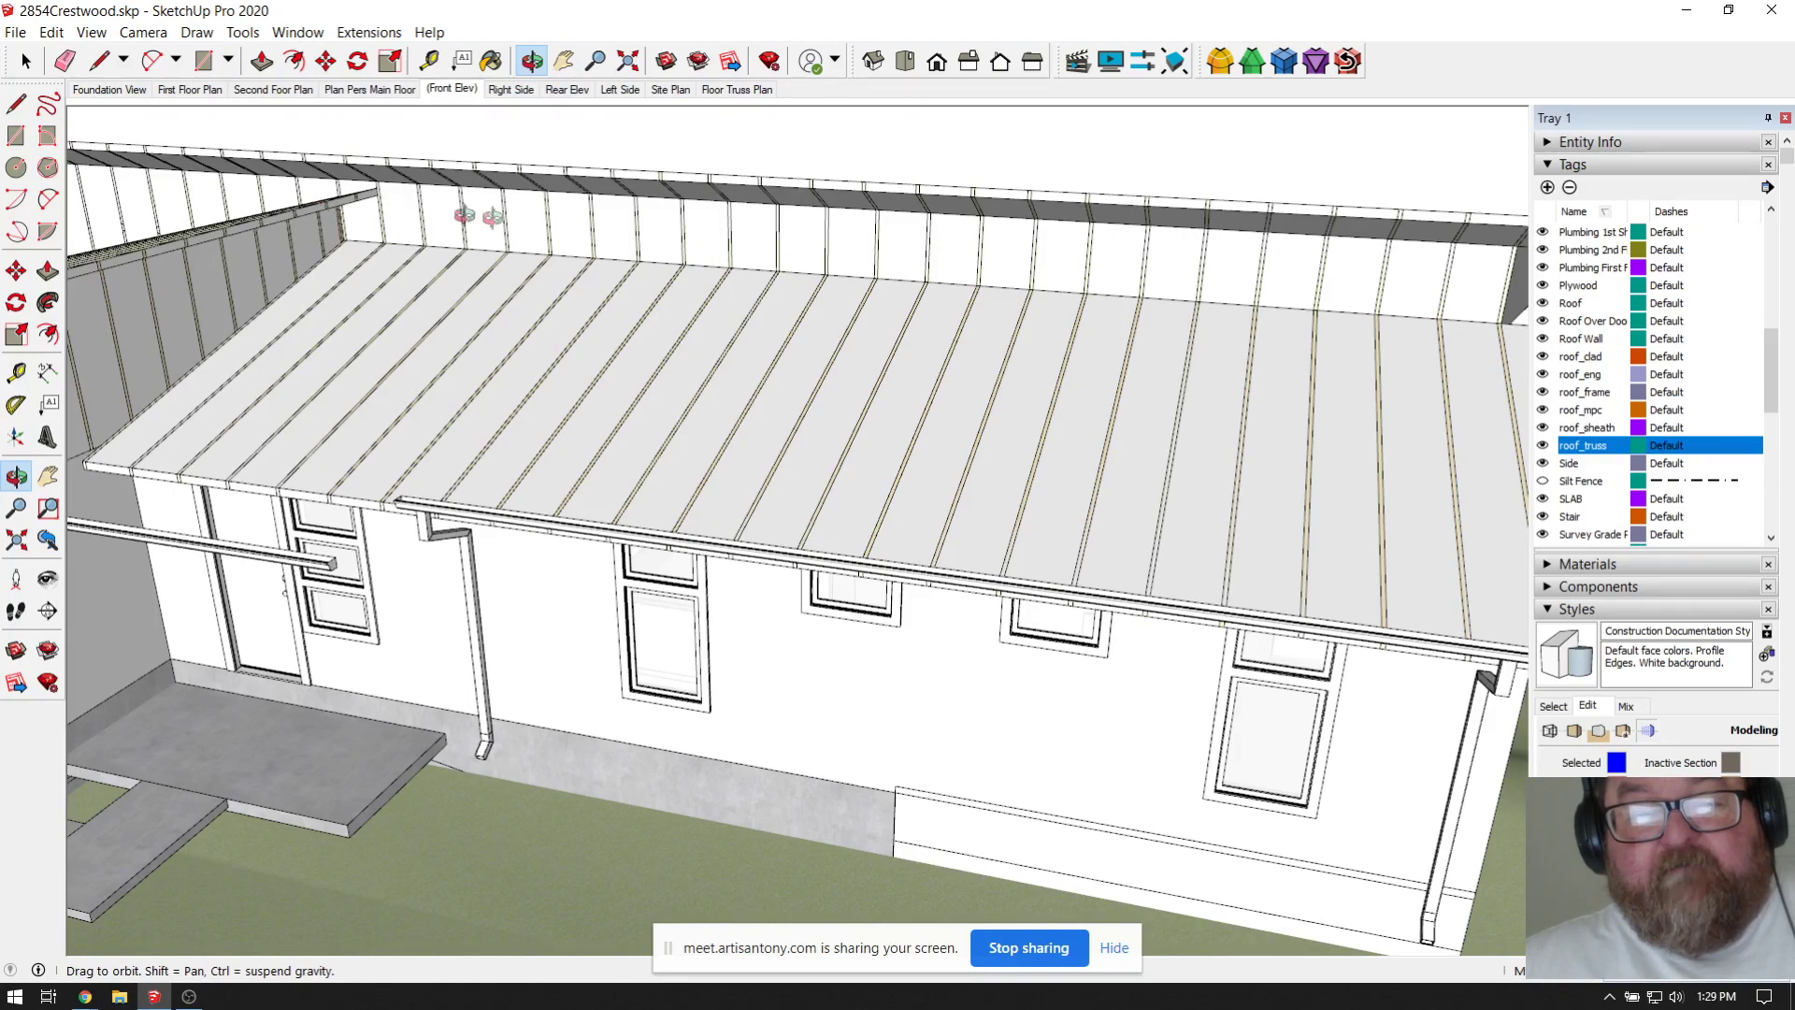
drag(502, 250, 601, 272)
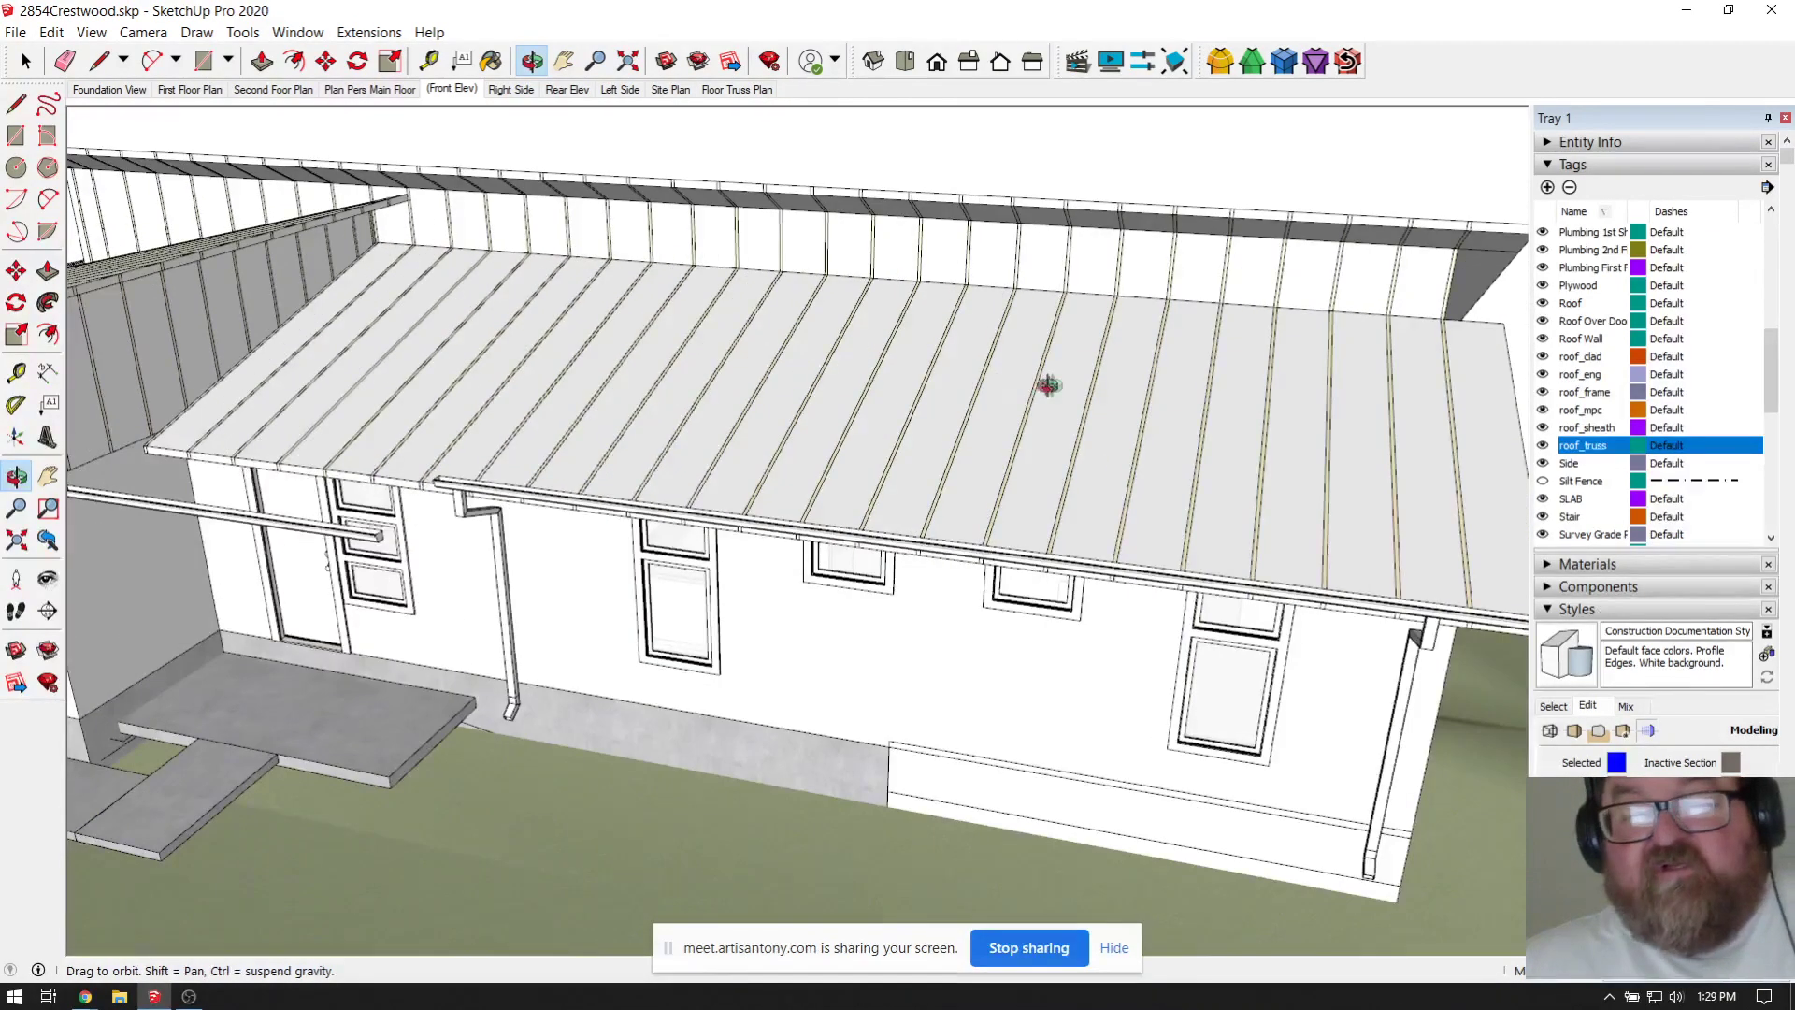
drag(1050, 384, 887, 411)
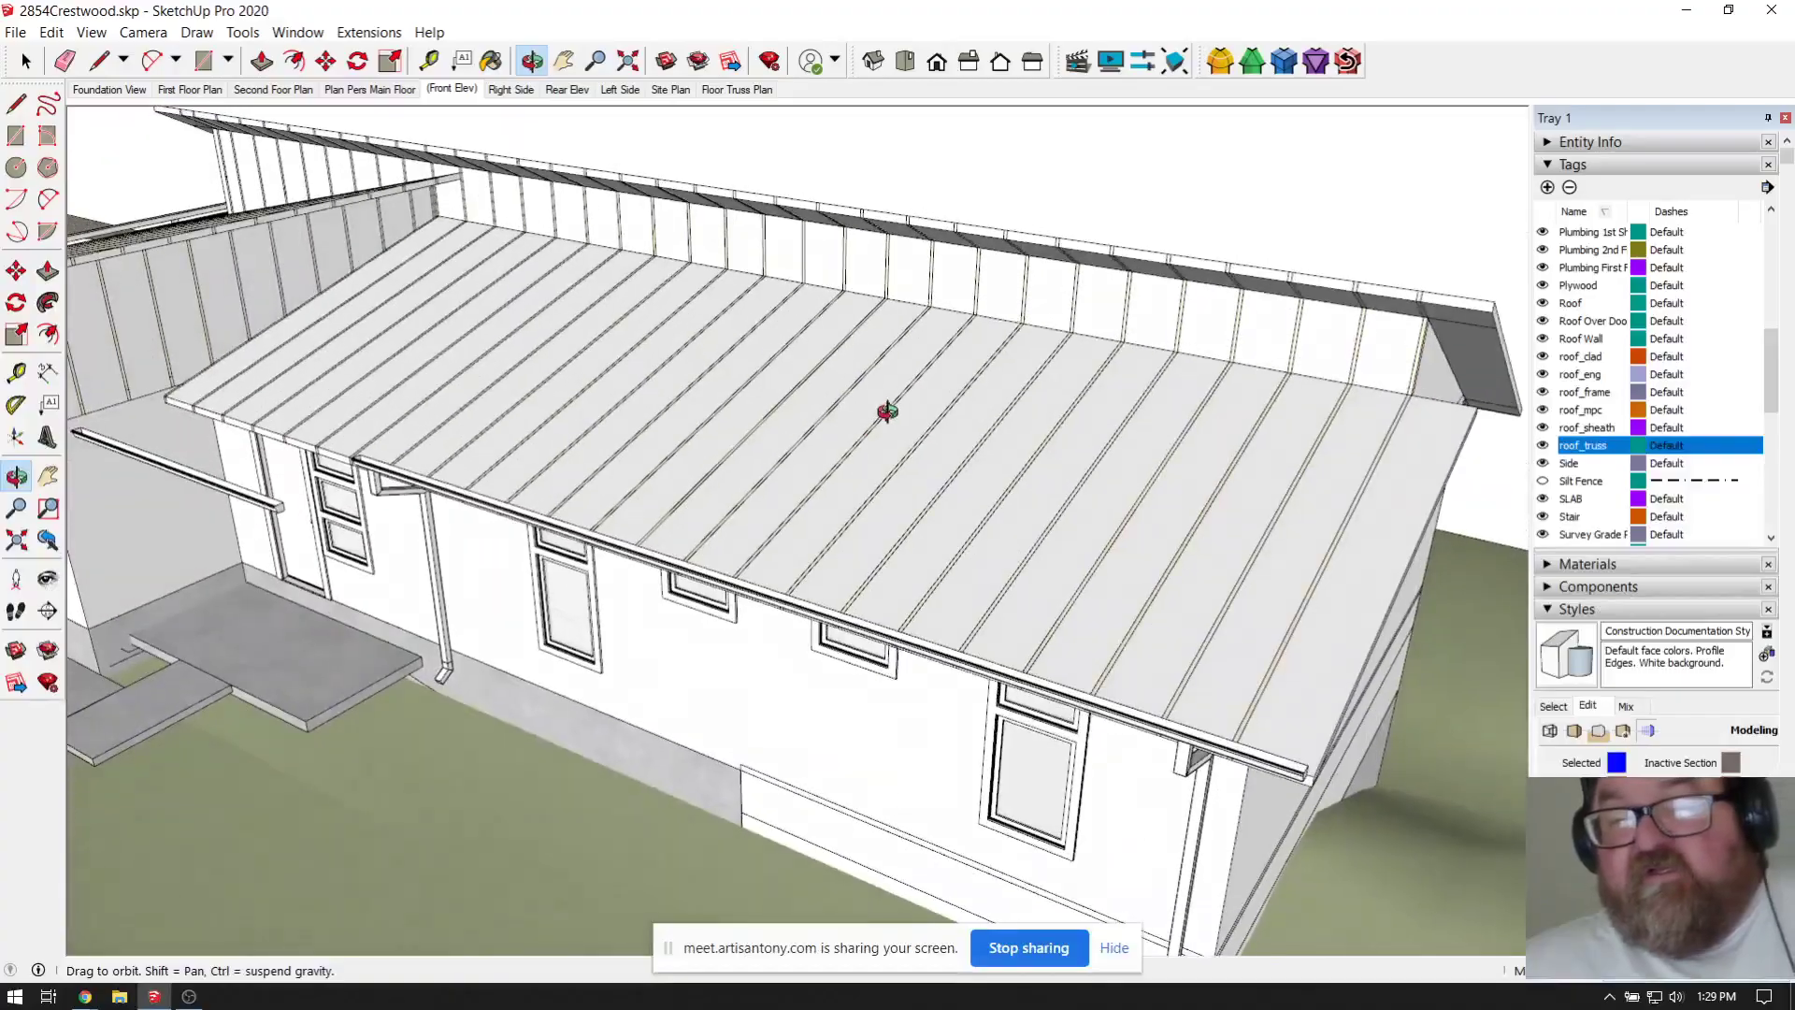
click(1542, 303)
Step: Orbit and zoom around the bare trusses, ending on a wide view along the front toward the garage
drag(1394, 348, 1075, 501)
scroll(1126, 496, up, 5)
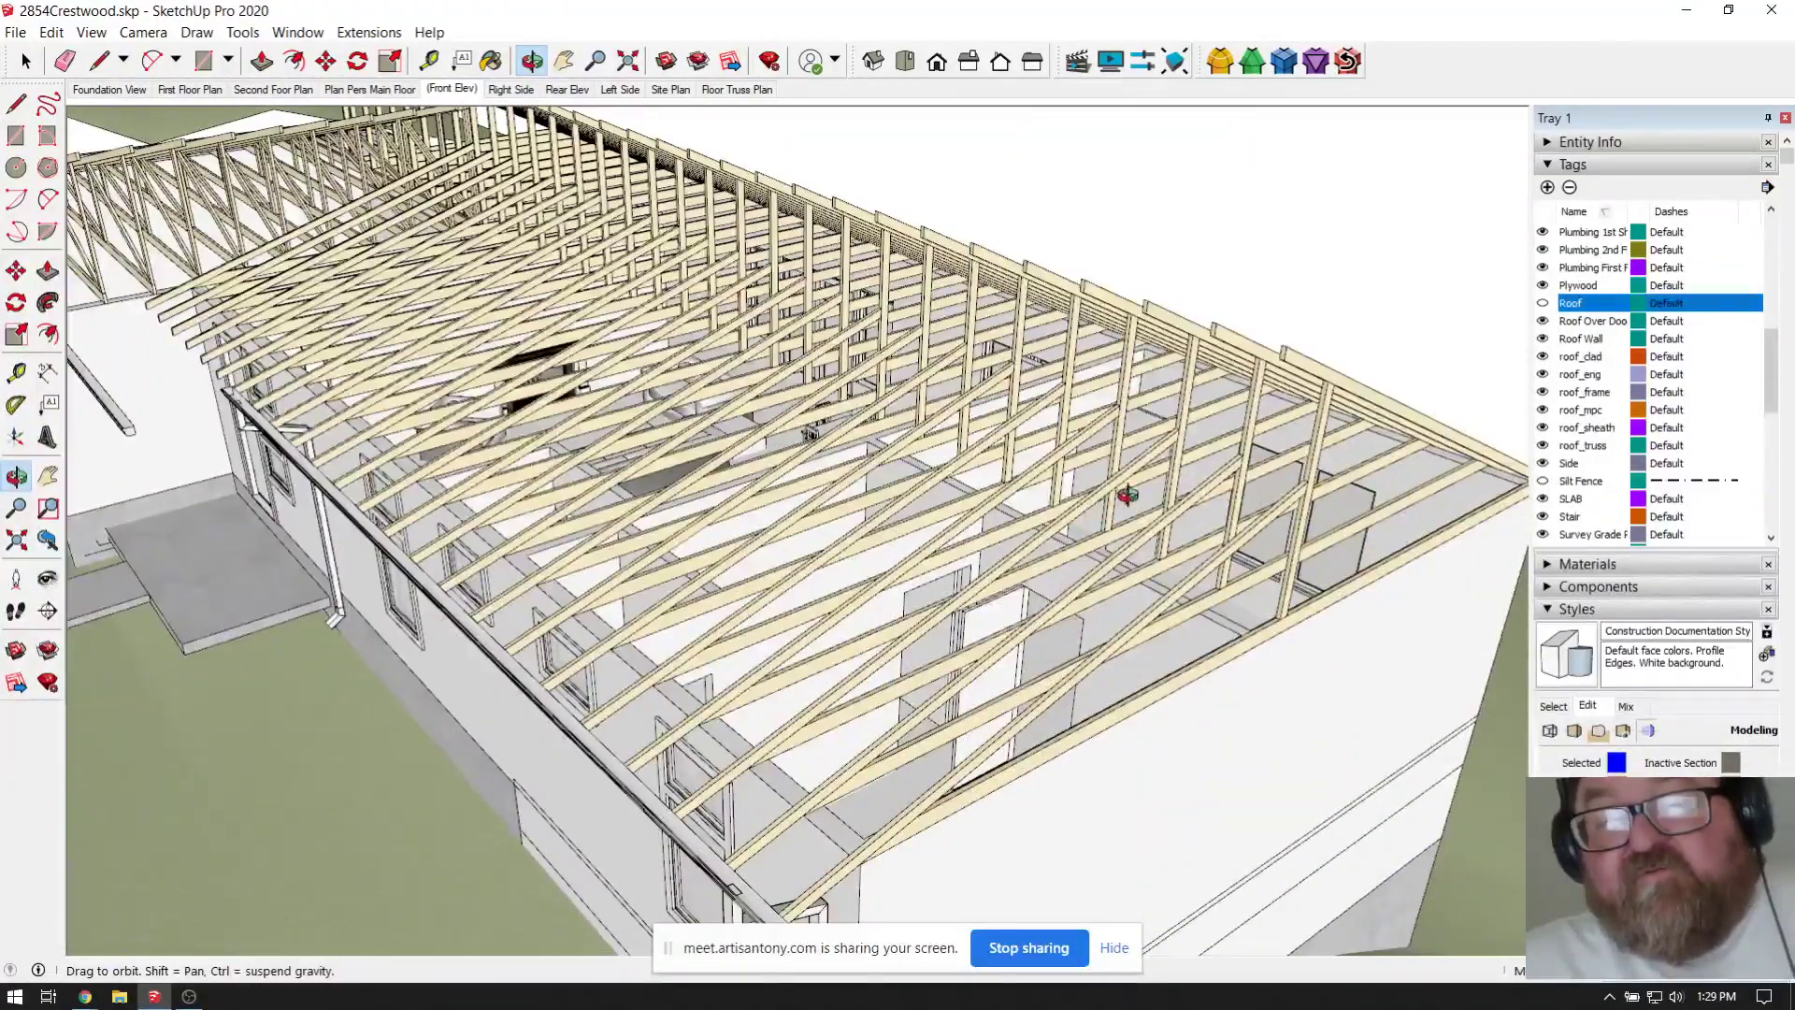
scroll(1126, 495, down, 3)
drag(1166, 532, 965, 424)
scroll(991, 463, up, 5)
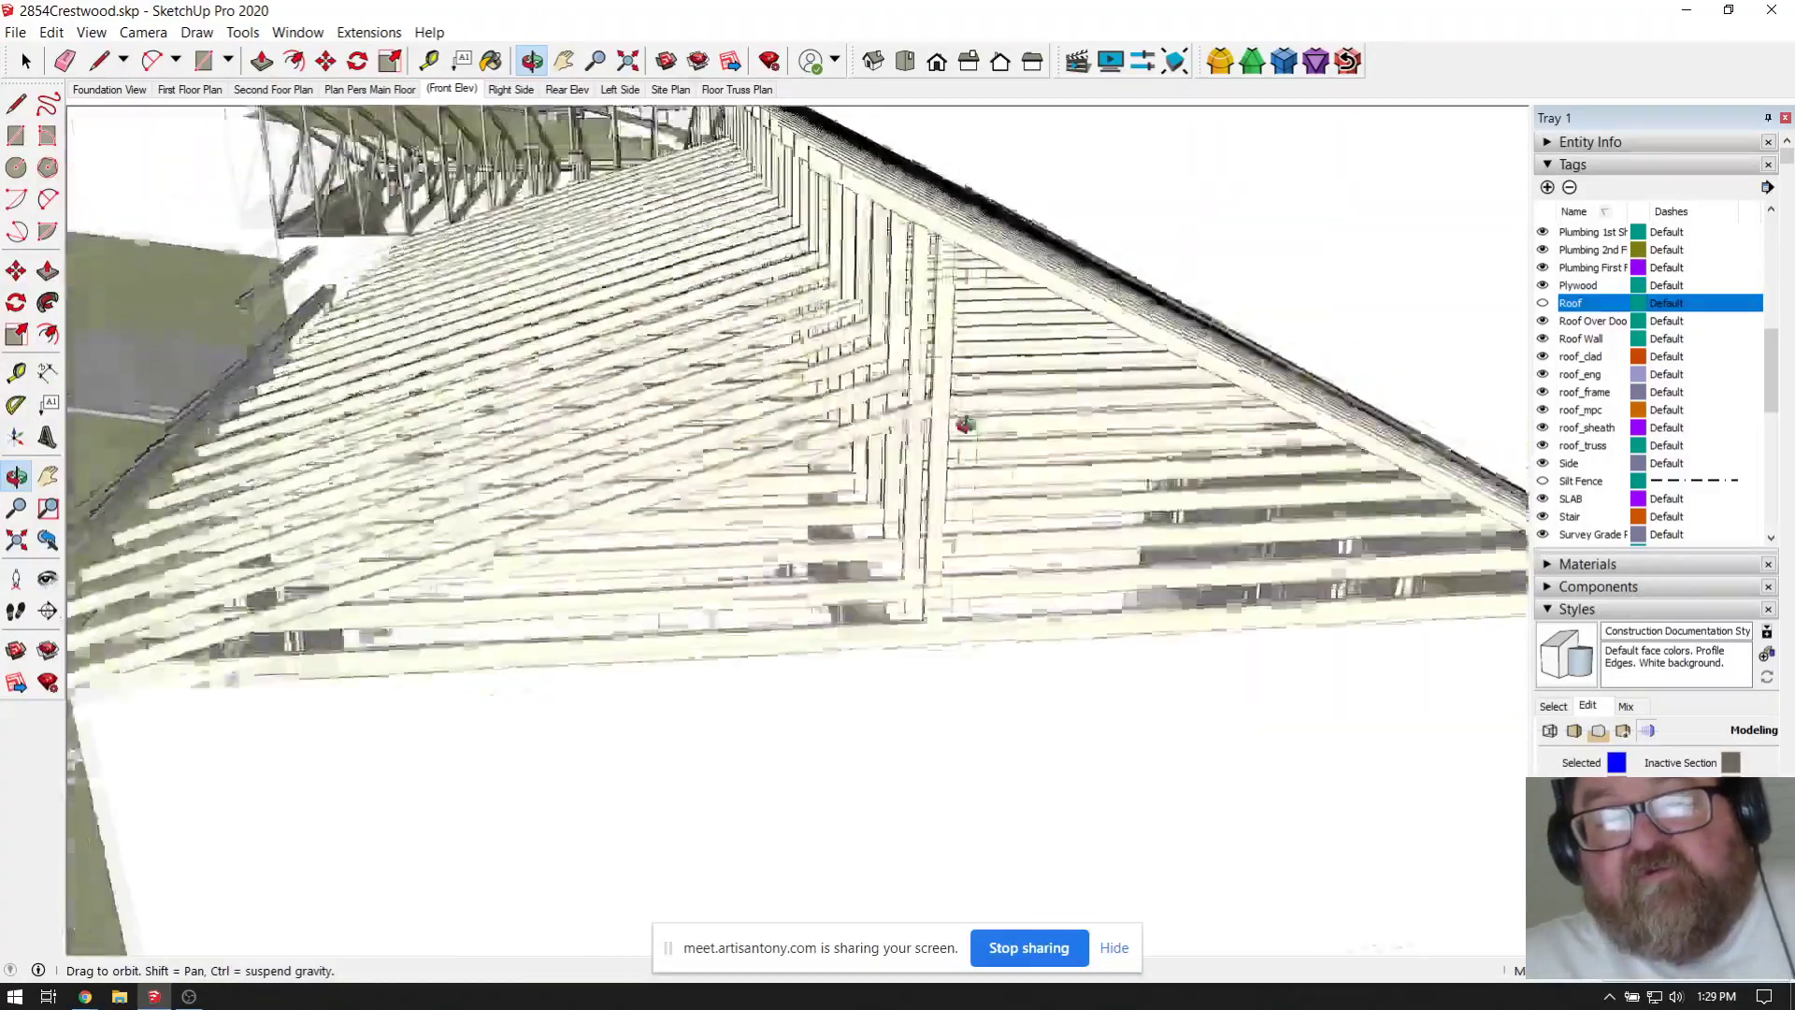
scroll(965, 424, down, 5)
scroll(695, 653, up, 6)
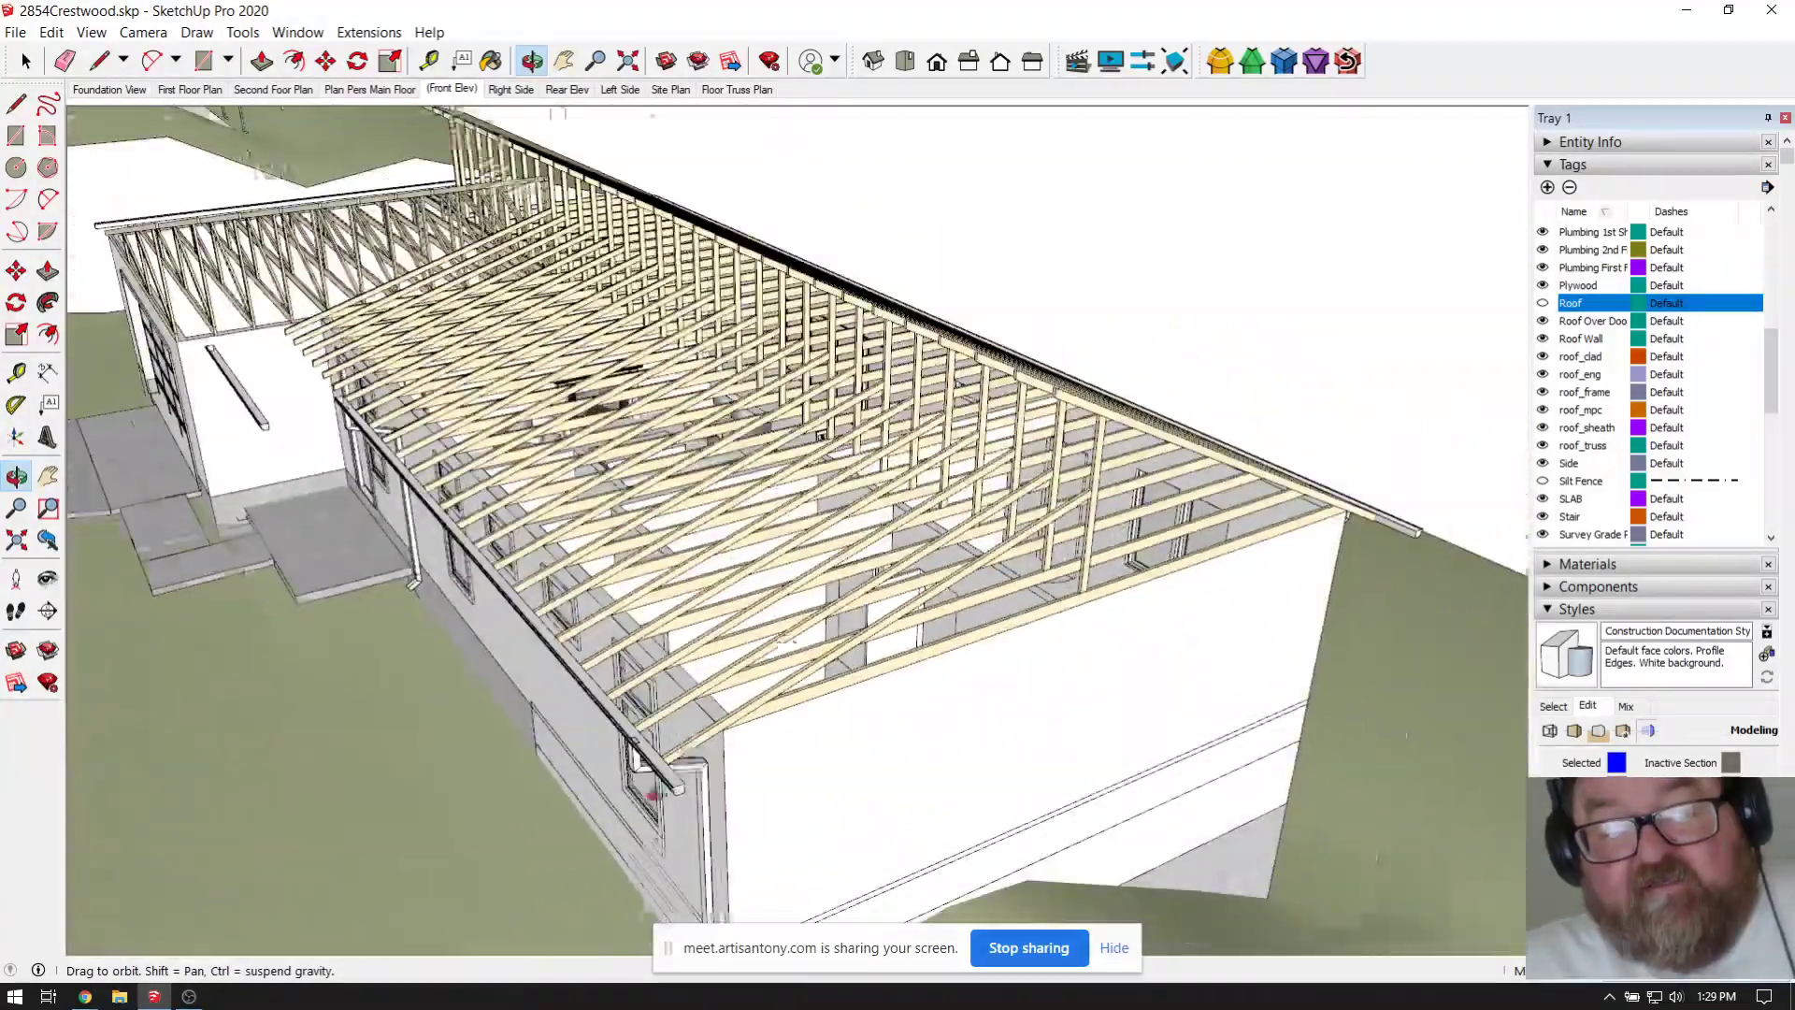
scroll(736, 746, down, 8)
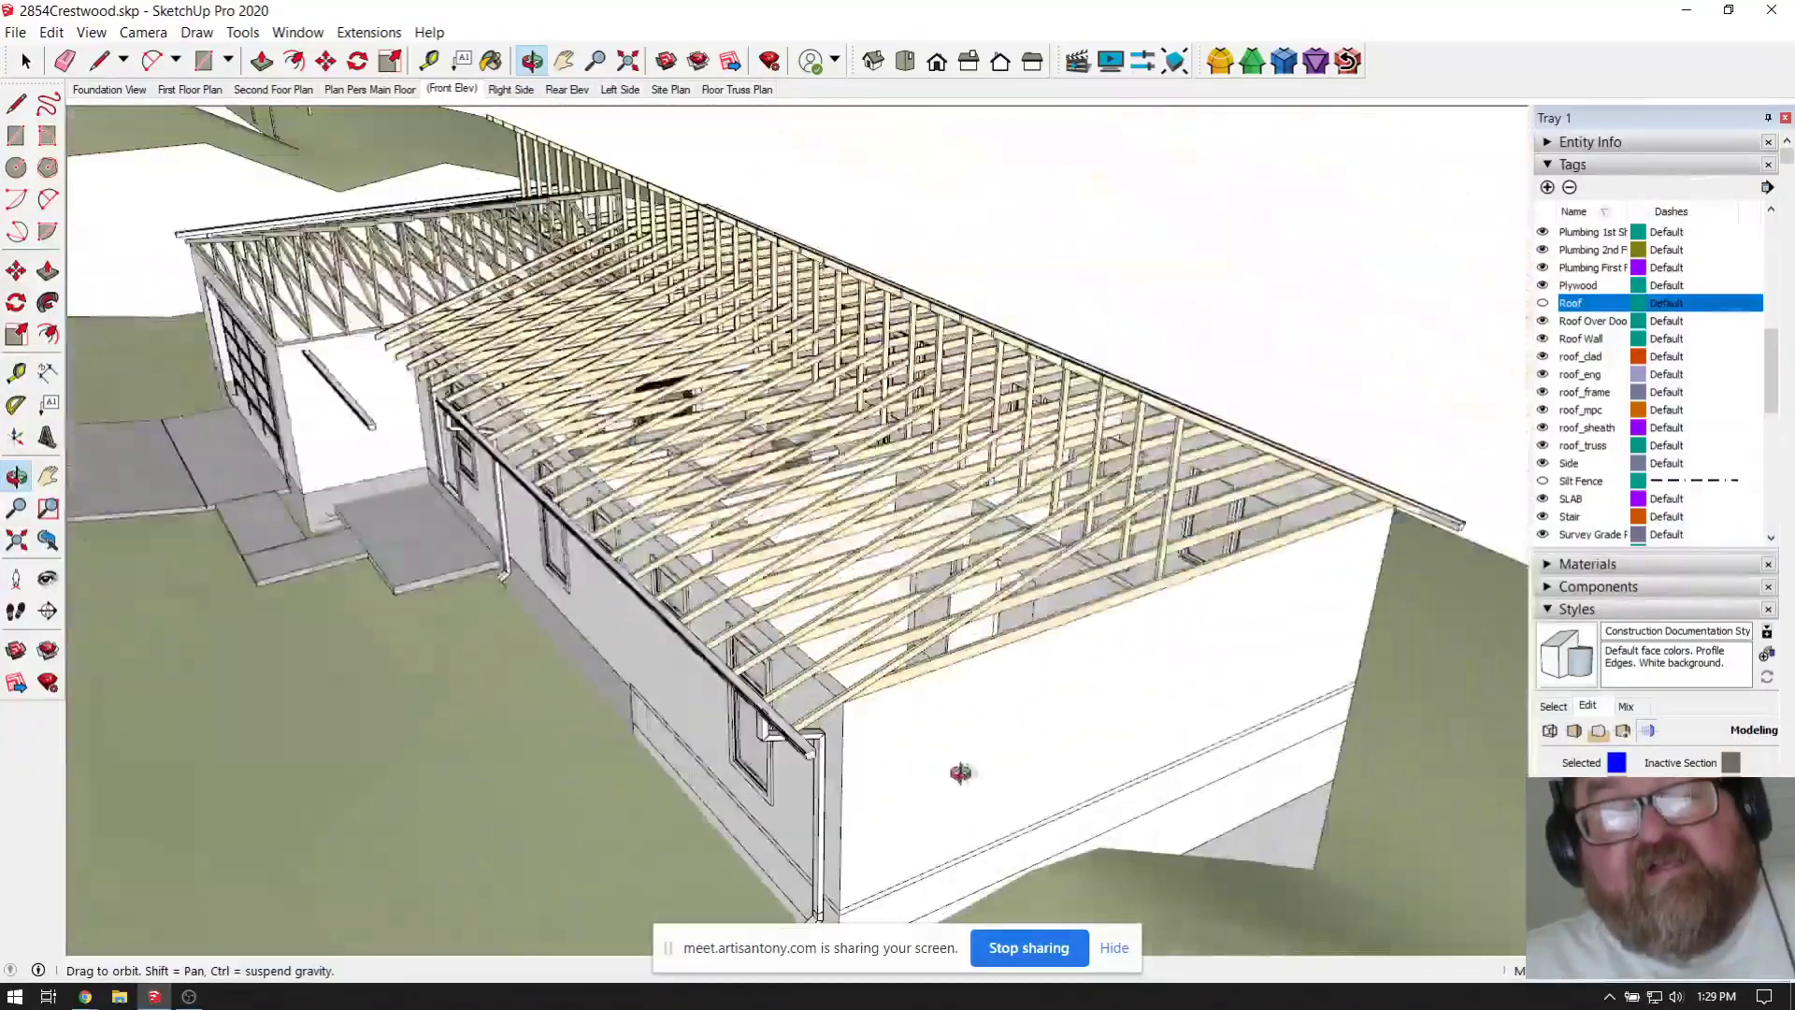
drag(934, 710, 989, 561)
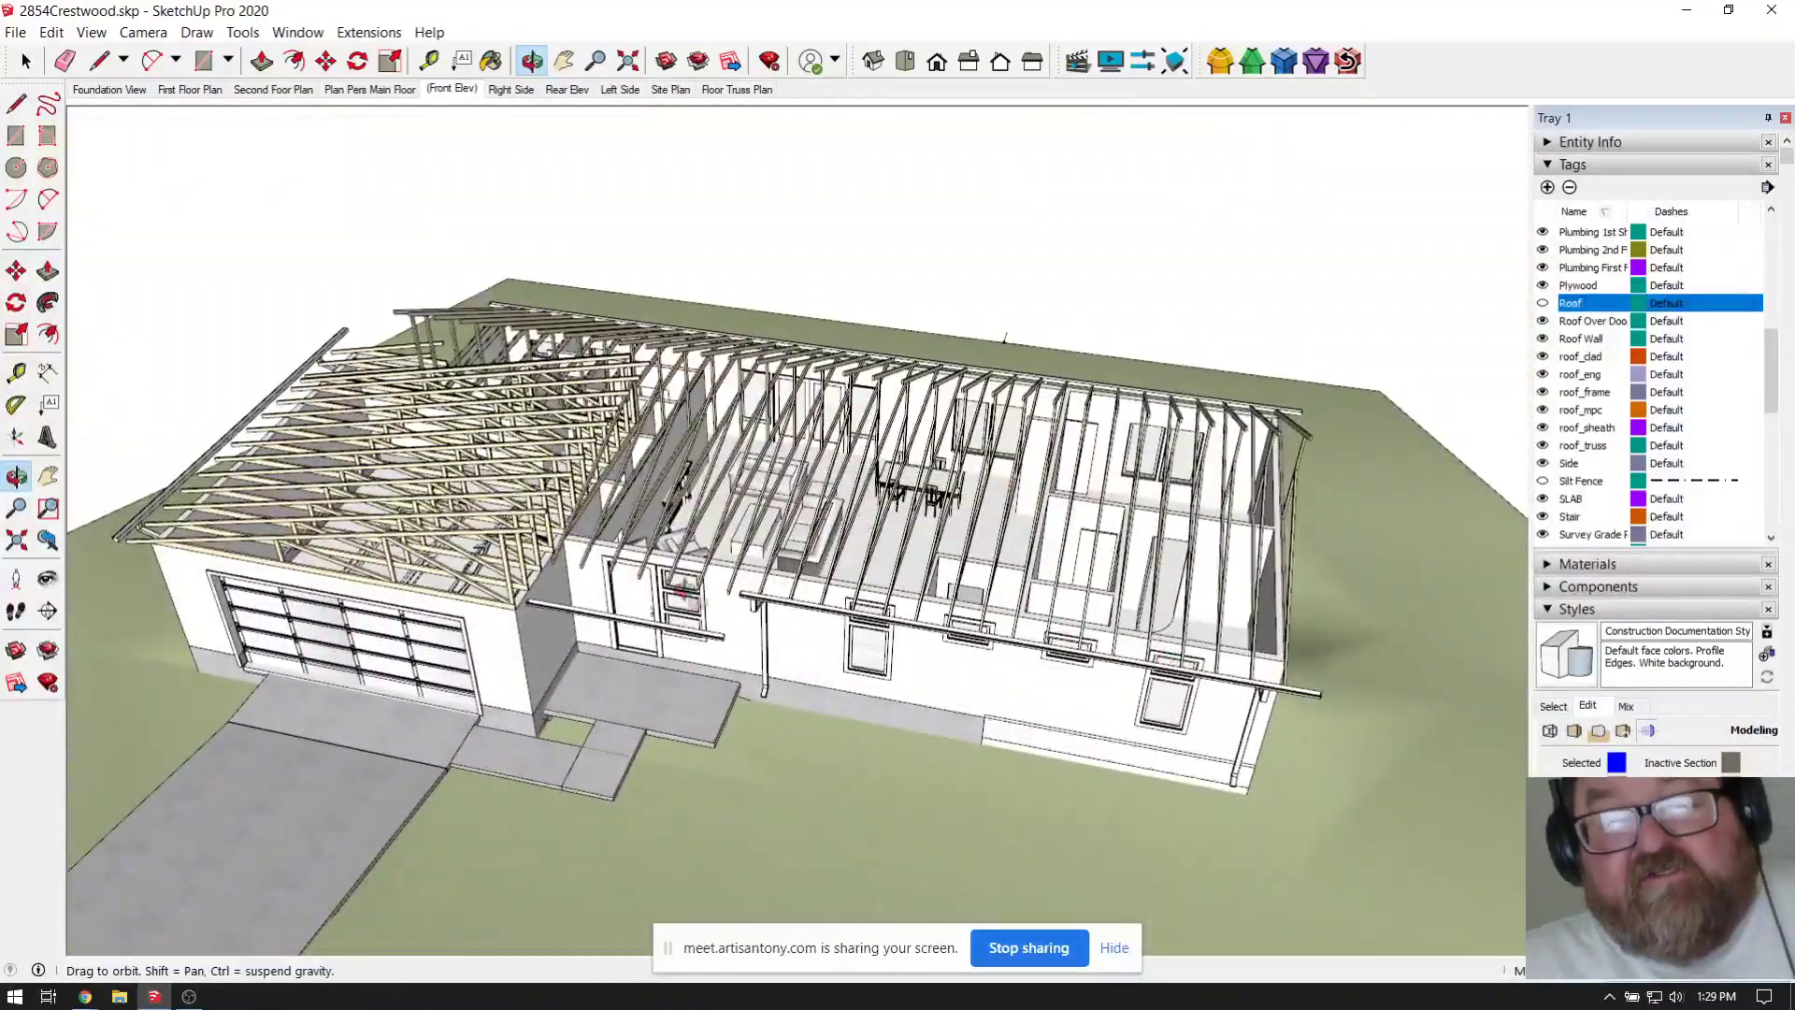
drag(666, 587, 744, 513)
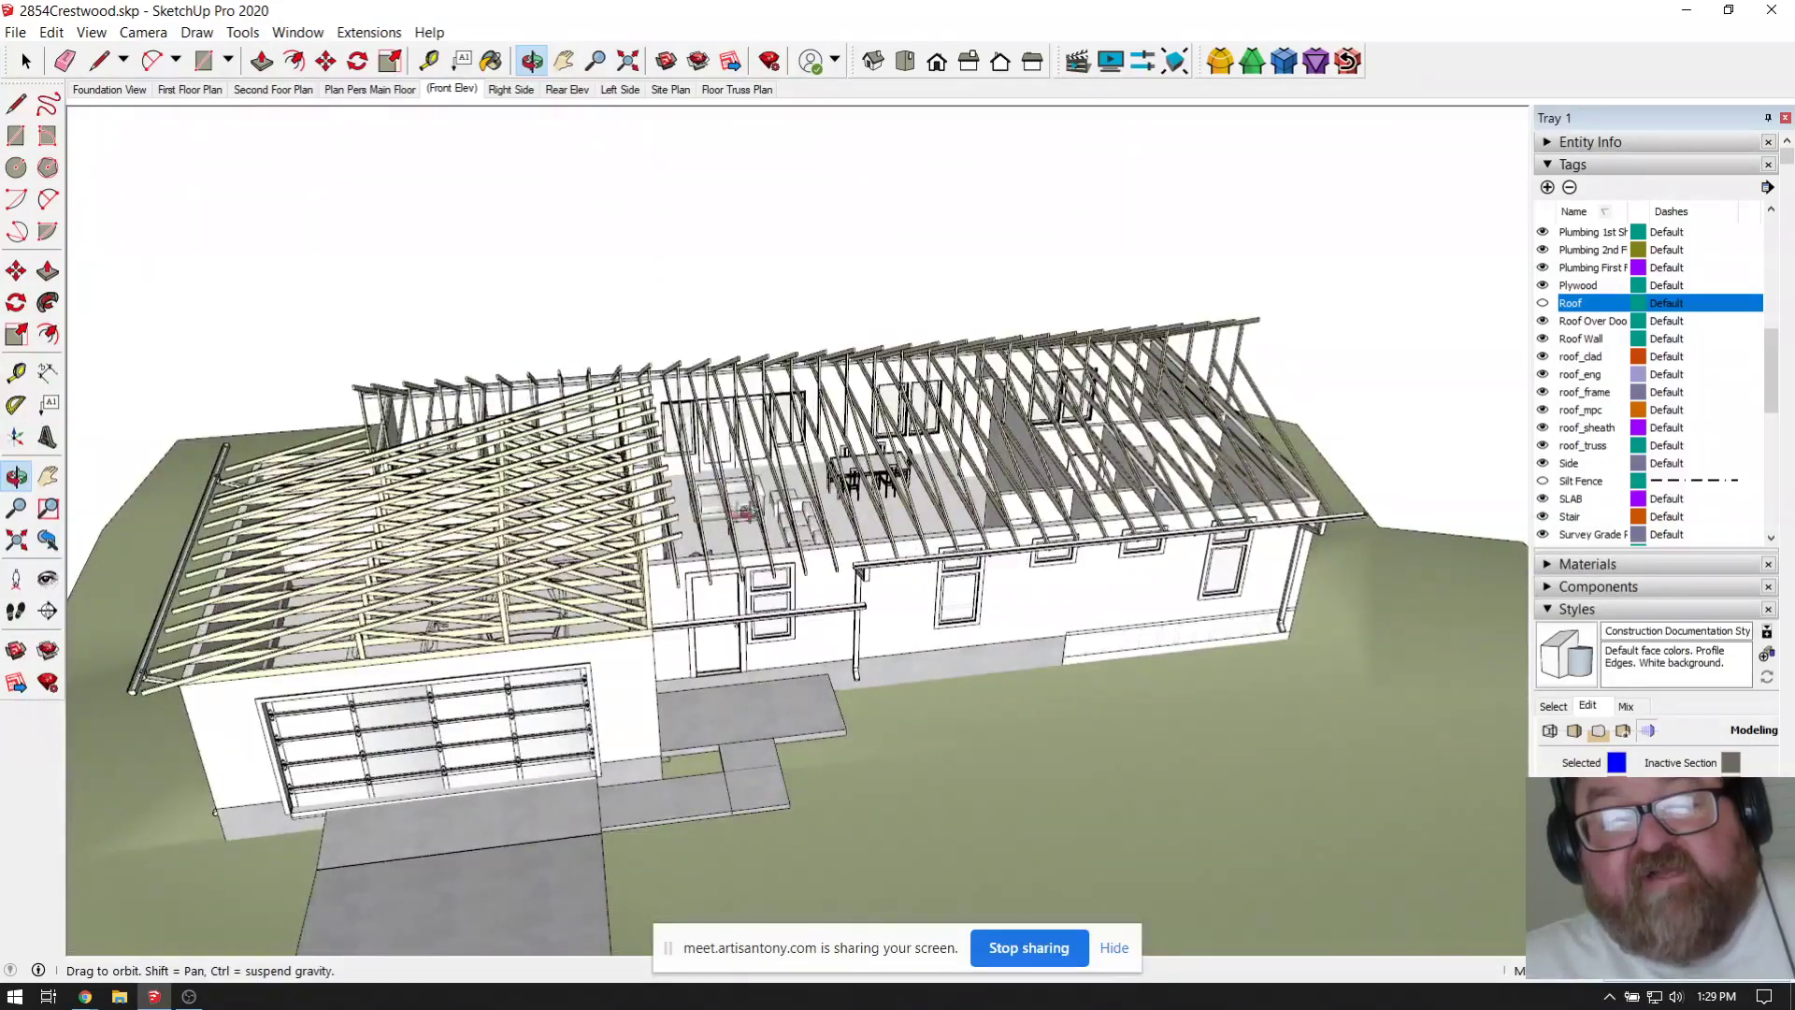
key(space)
Step: Try selecting the garage truss group, main house group and an upright piece, then orbit to a side view
click(585, 454)
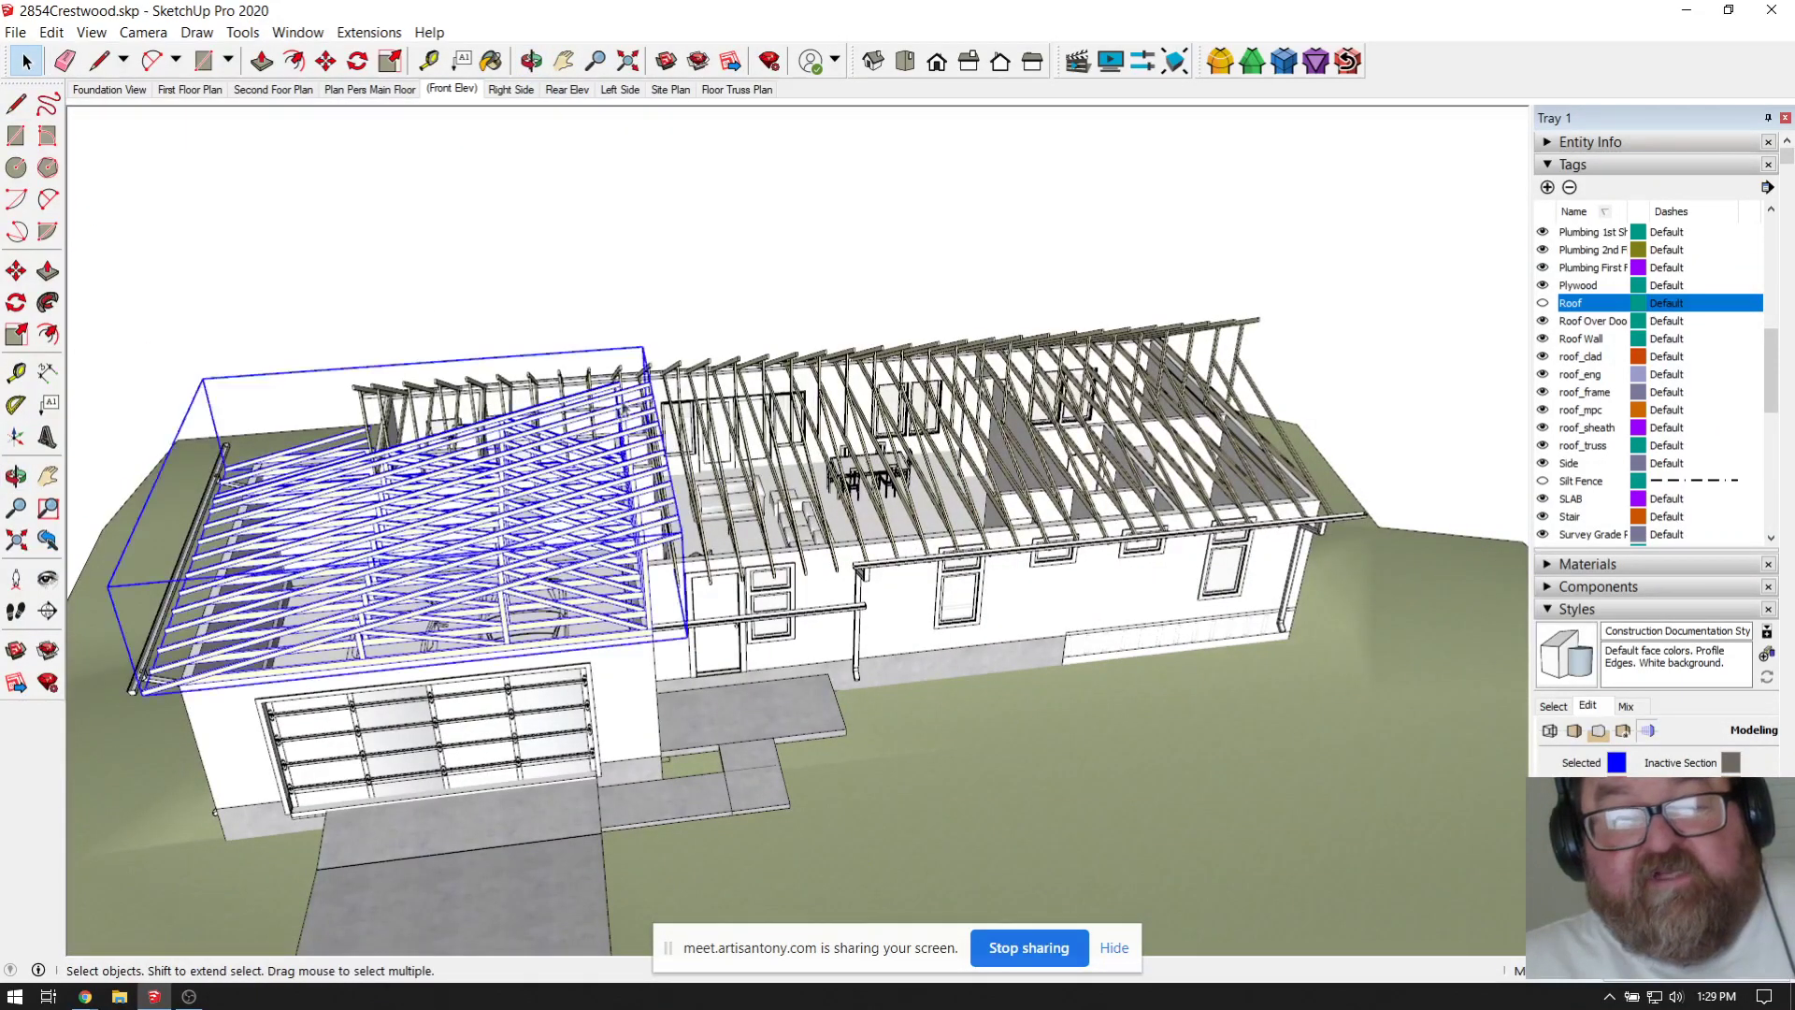
middle_drag(589, 455, 561, 467)
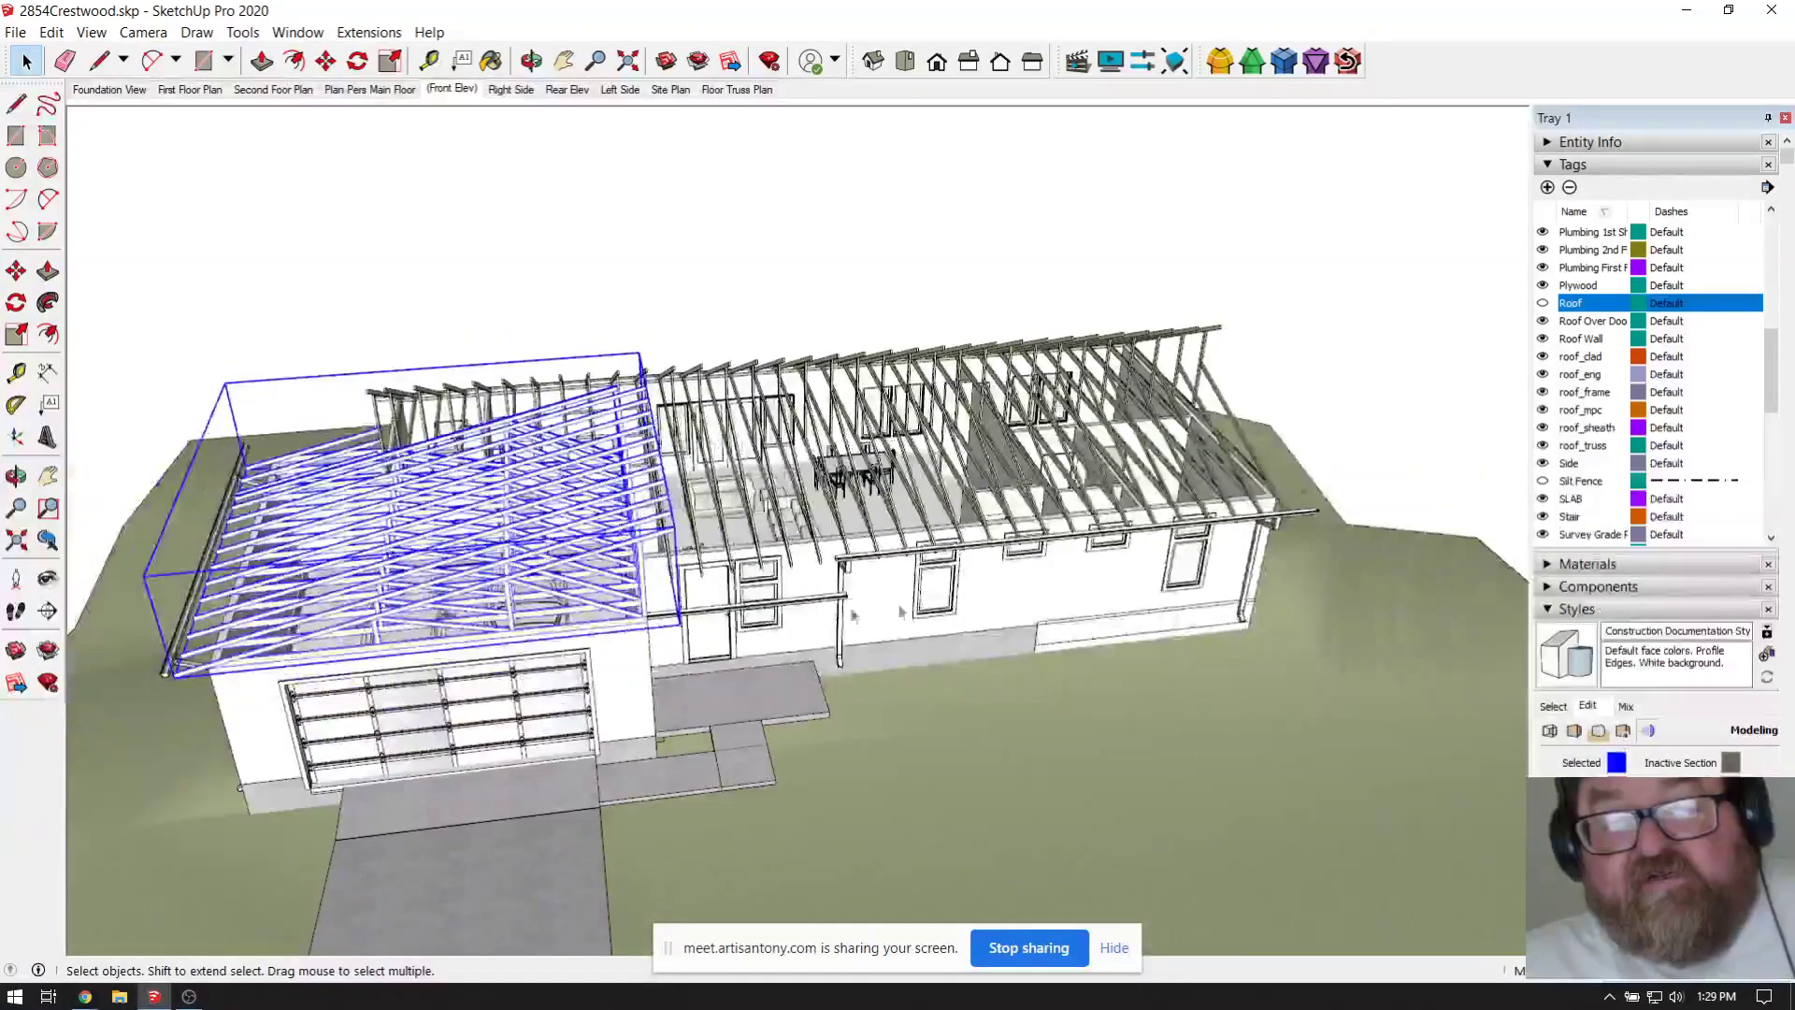
middle_drag(656, 561, 590, 557)
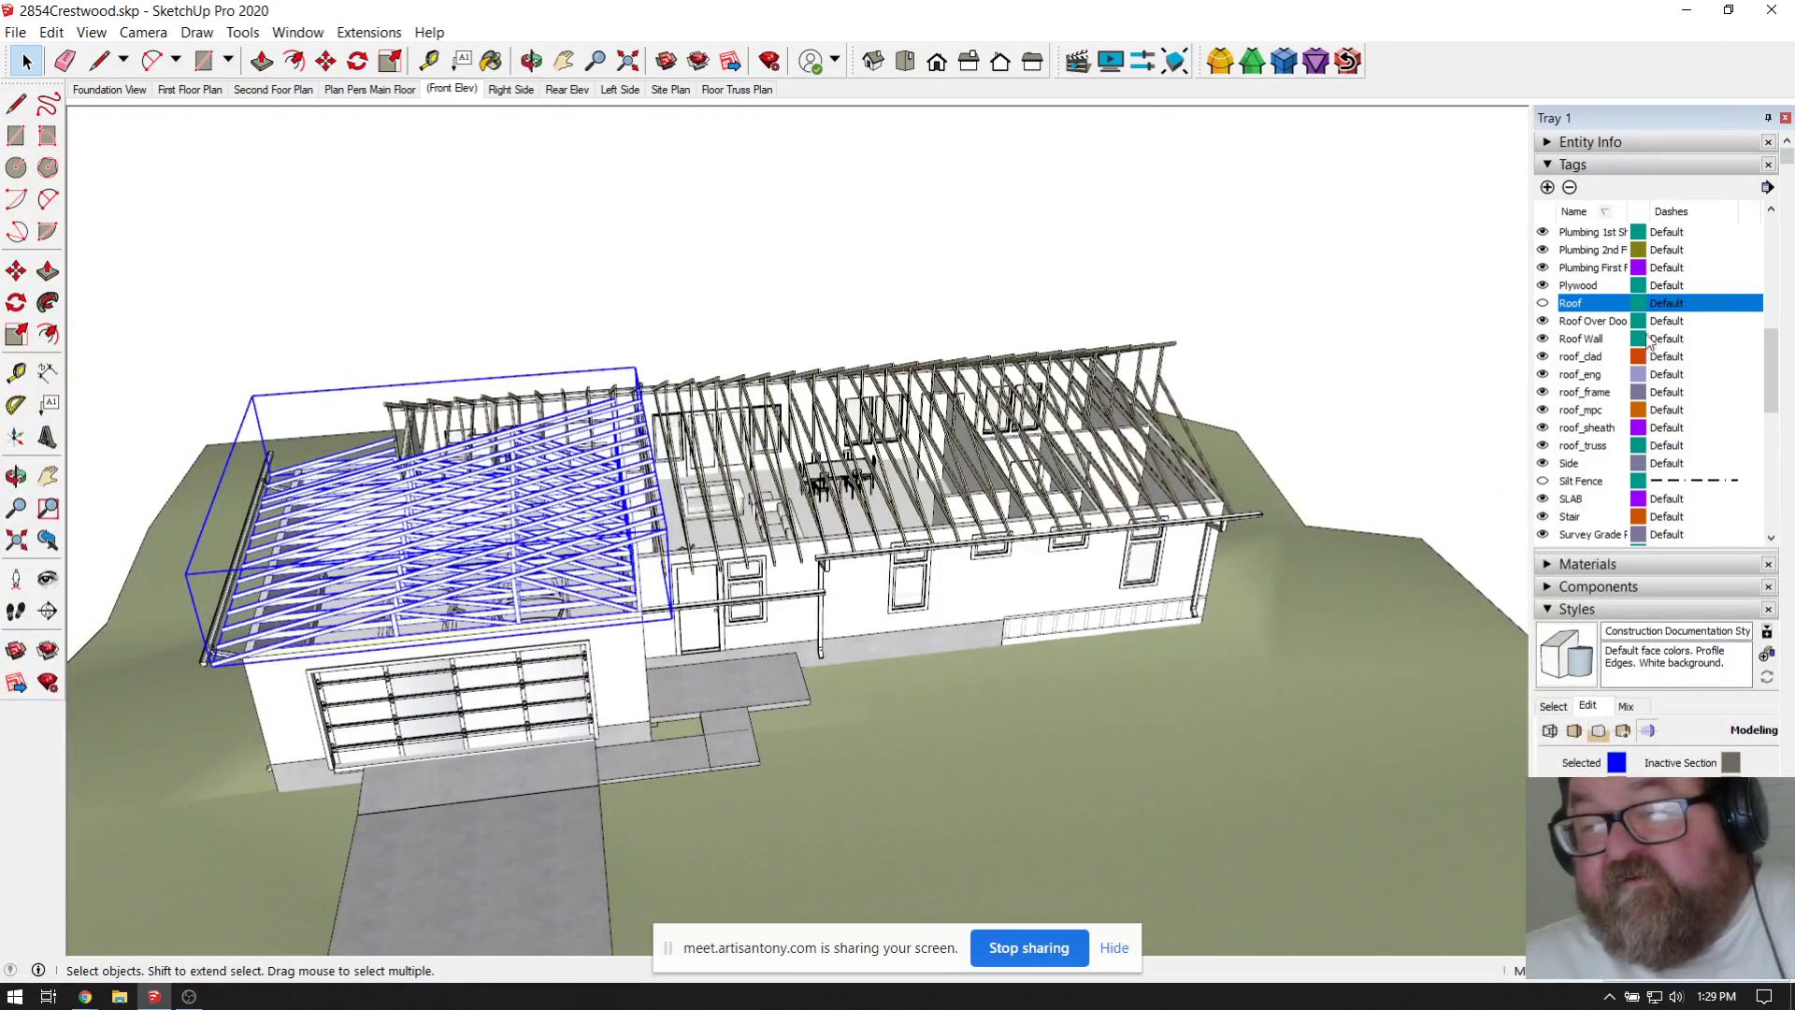
scroll(1647, 341, down, 1)
shift+click(881, 426)
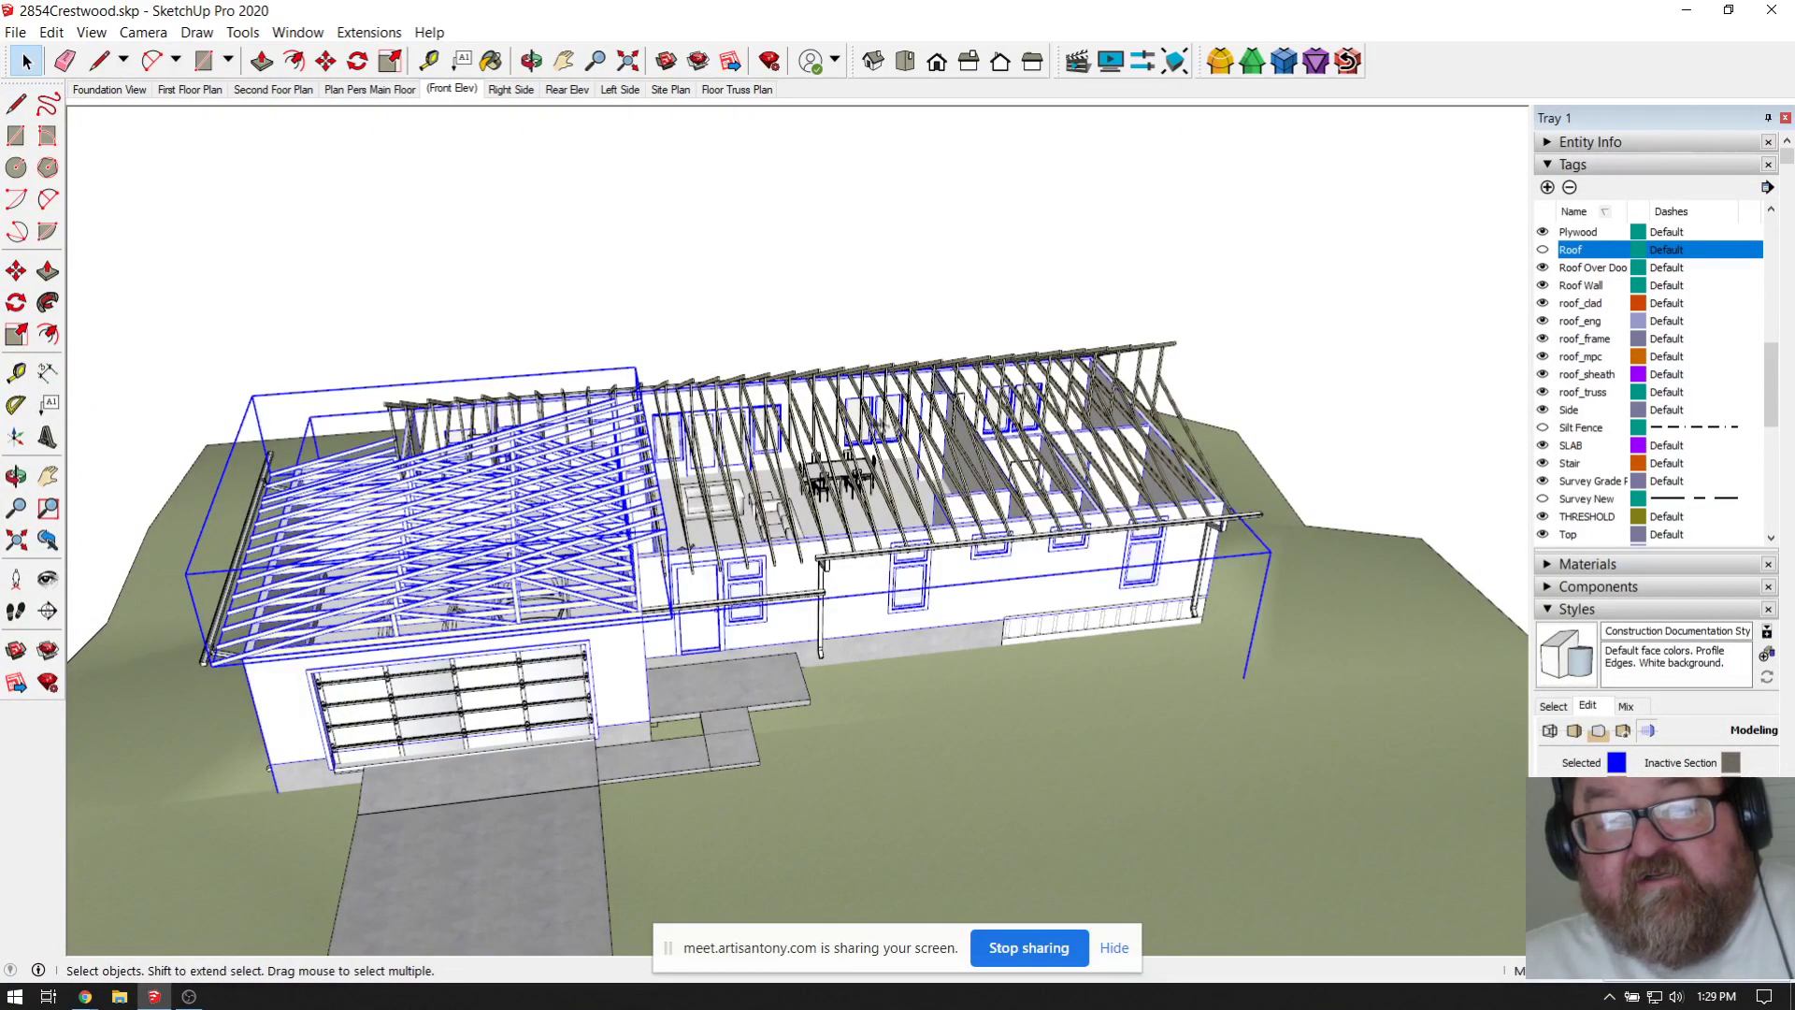
click(712, 418)
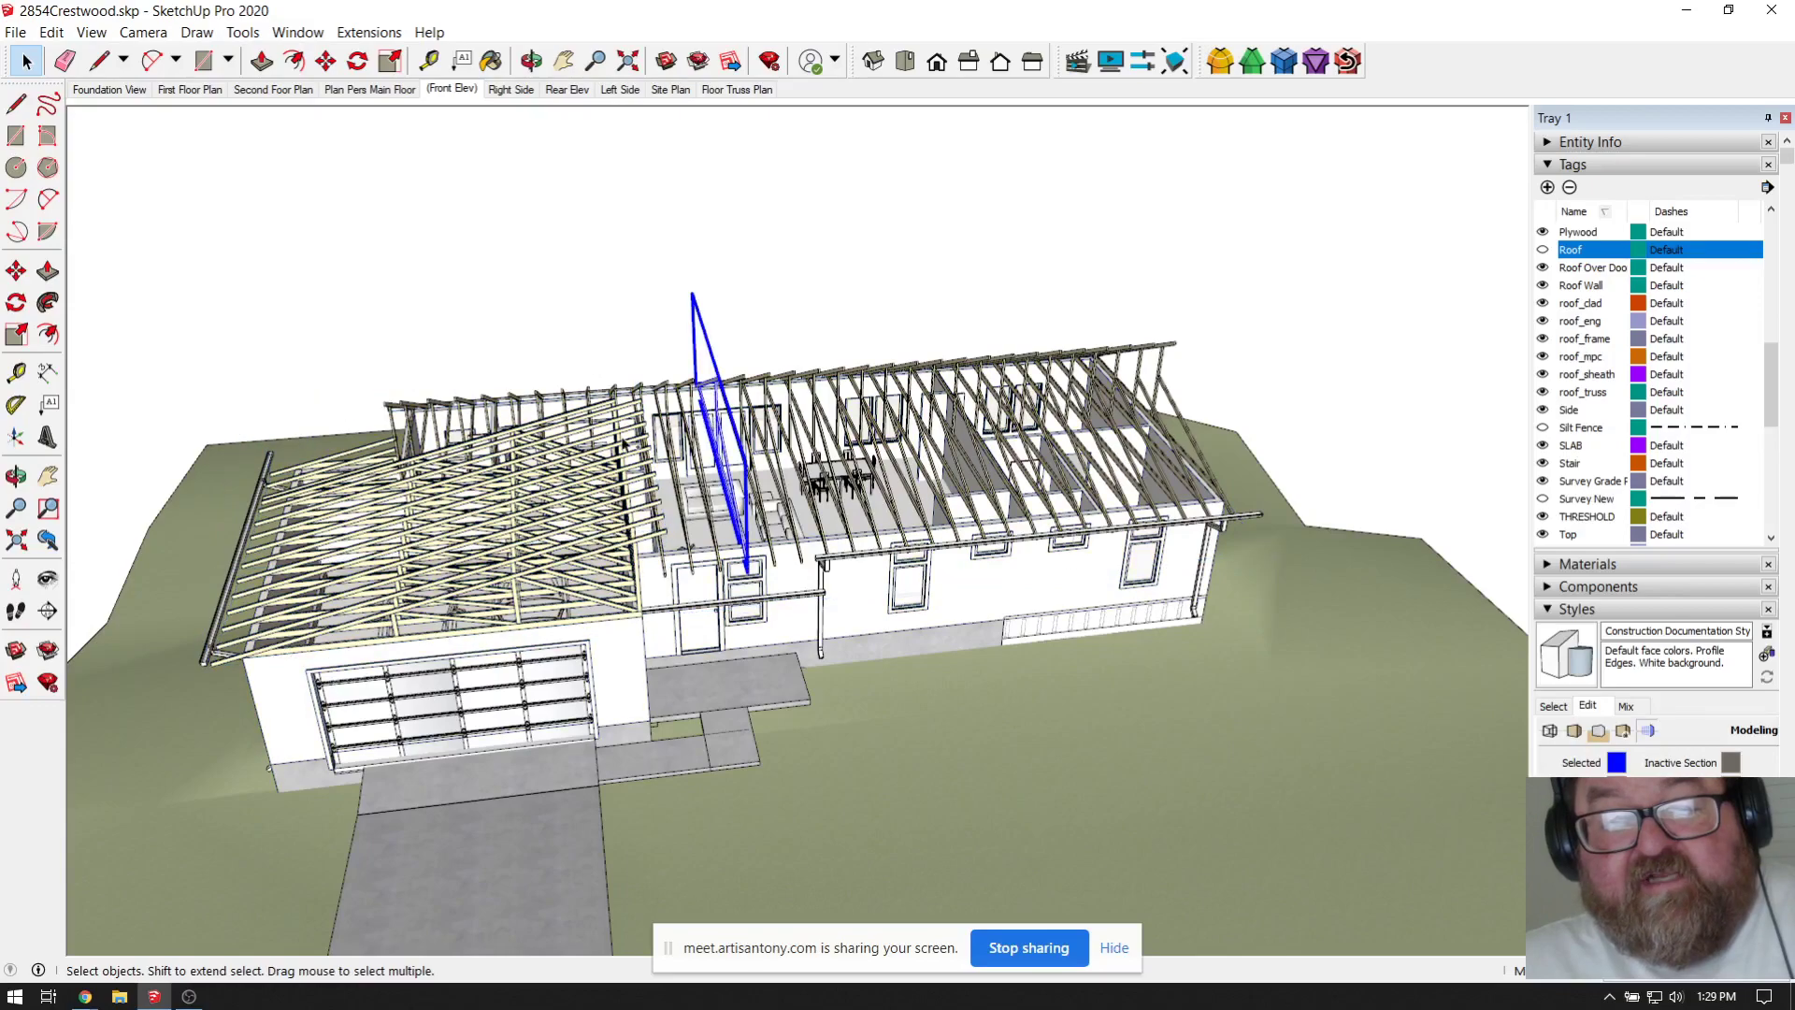
click(531, 61)
drag(560, 374, 415, 352)
scroll(1150, 614, down, 5)
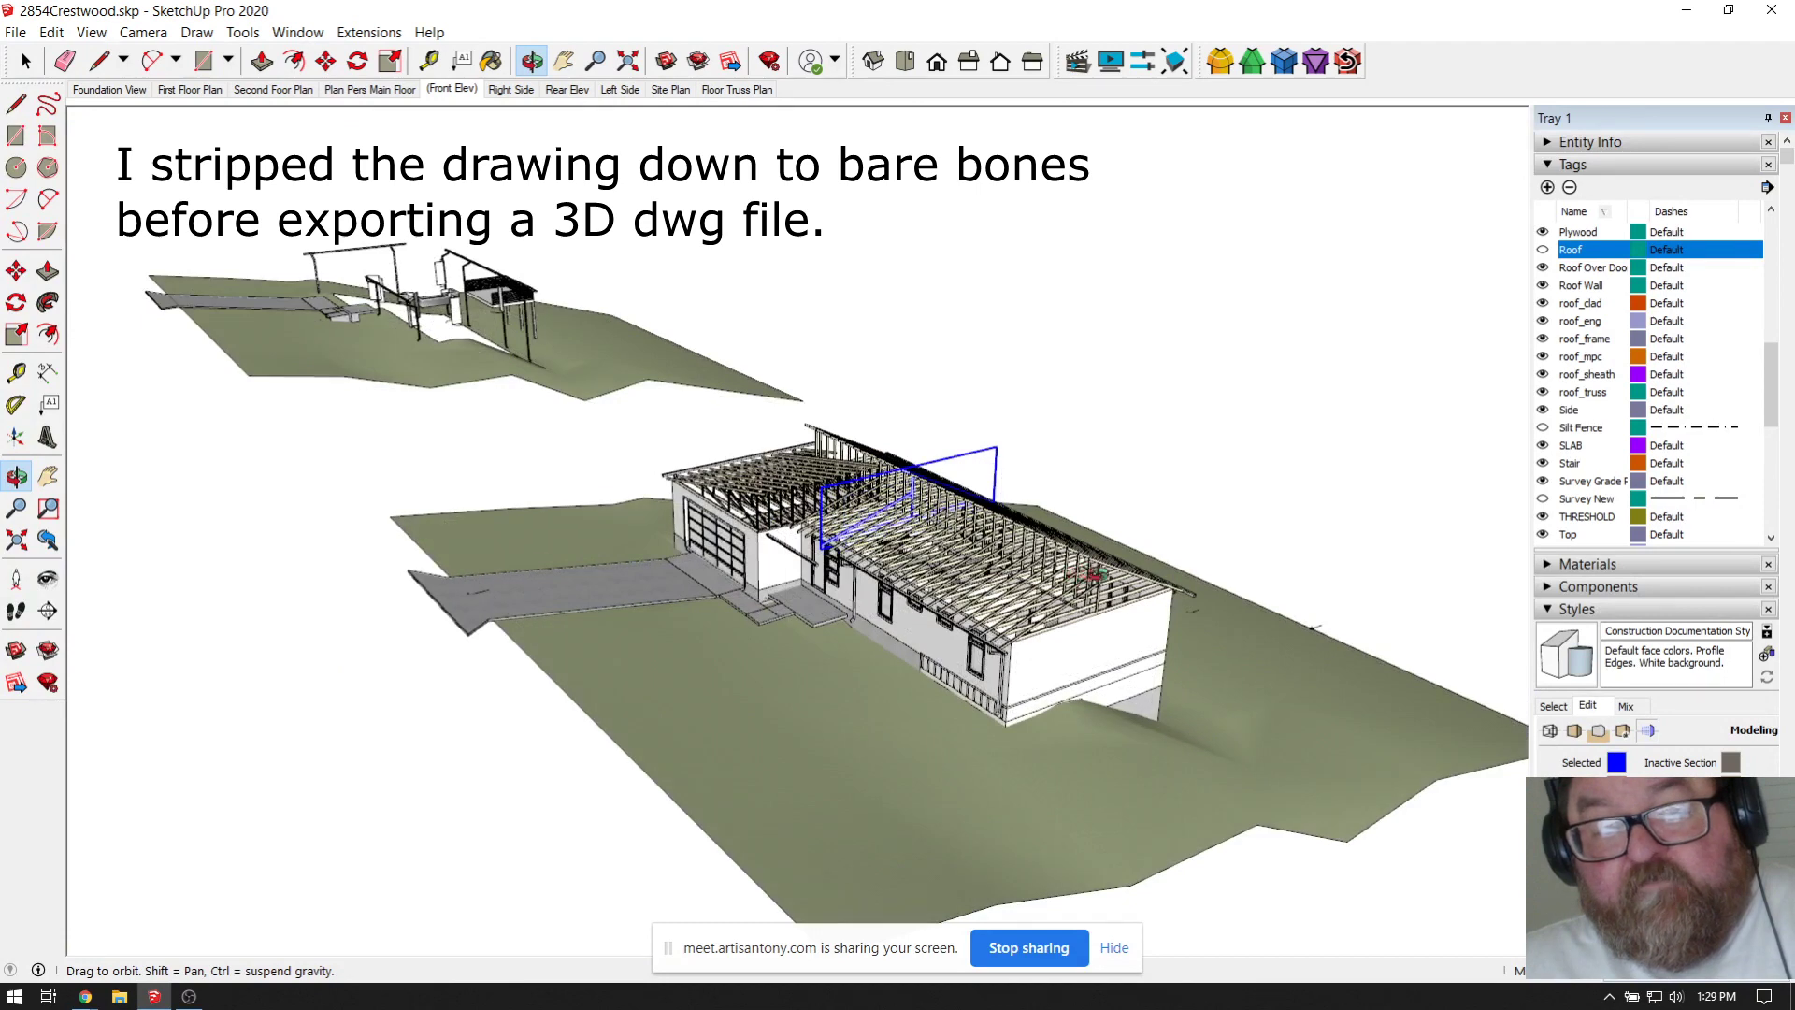
scroll(589, 381, up, 1)
Step: Delete the old design floating above the house and its leftover stray lines
click(25, 61)
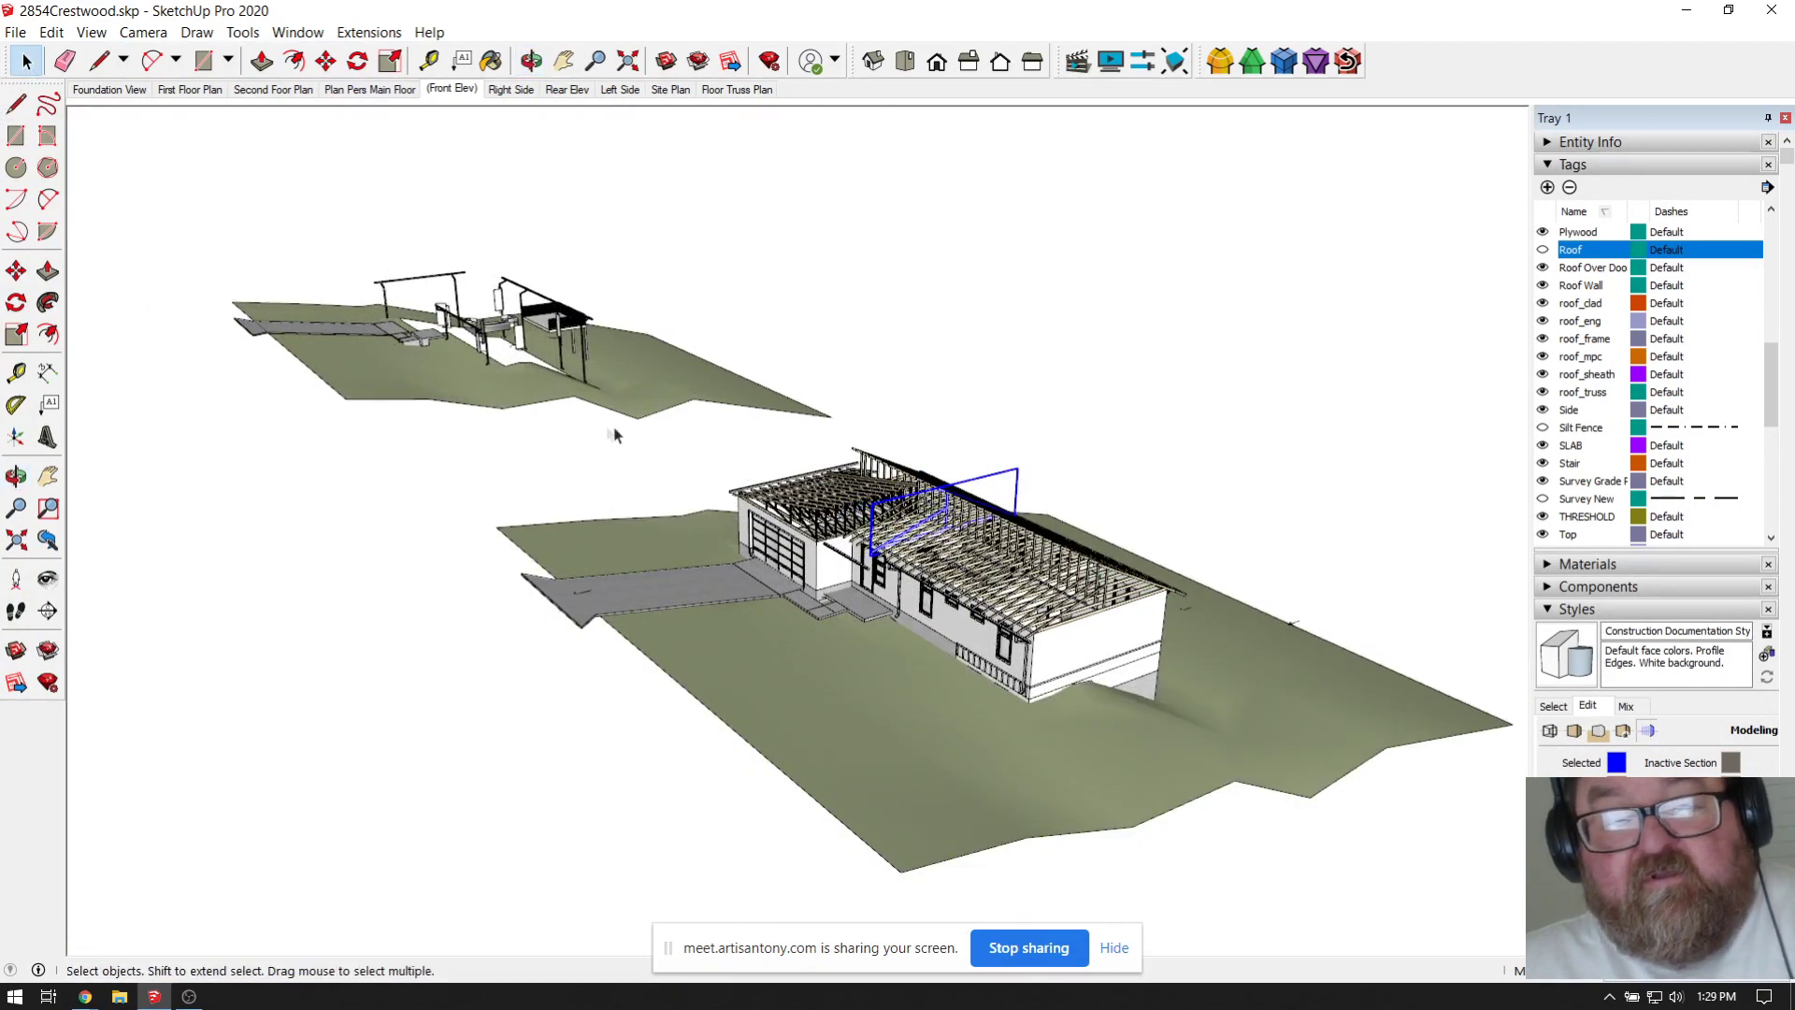
click(317, 213)
key(Delete)
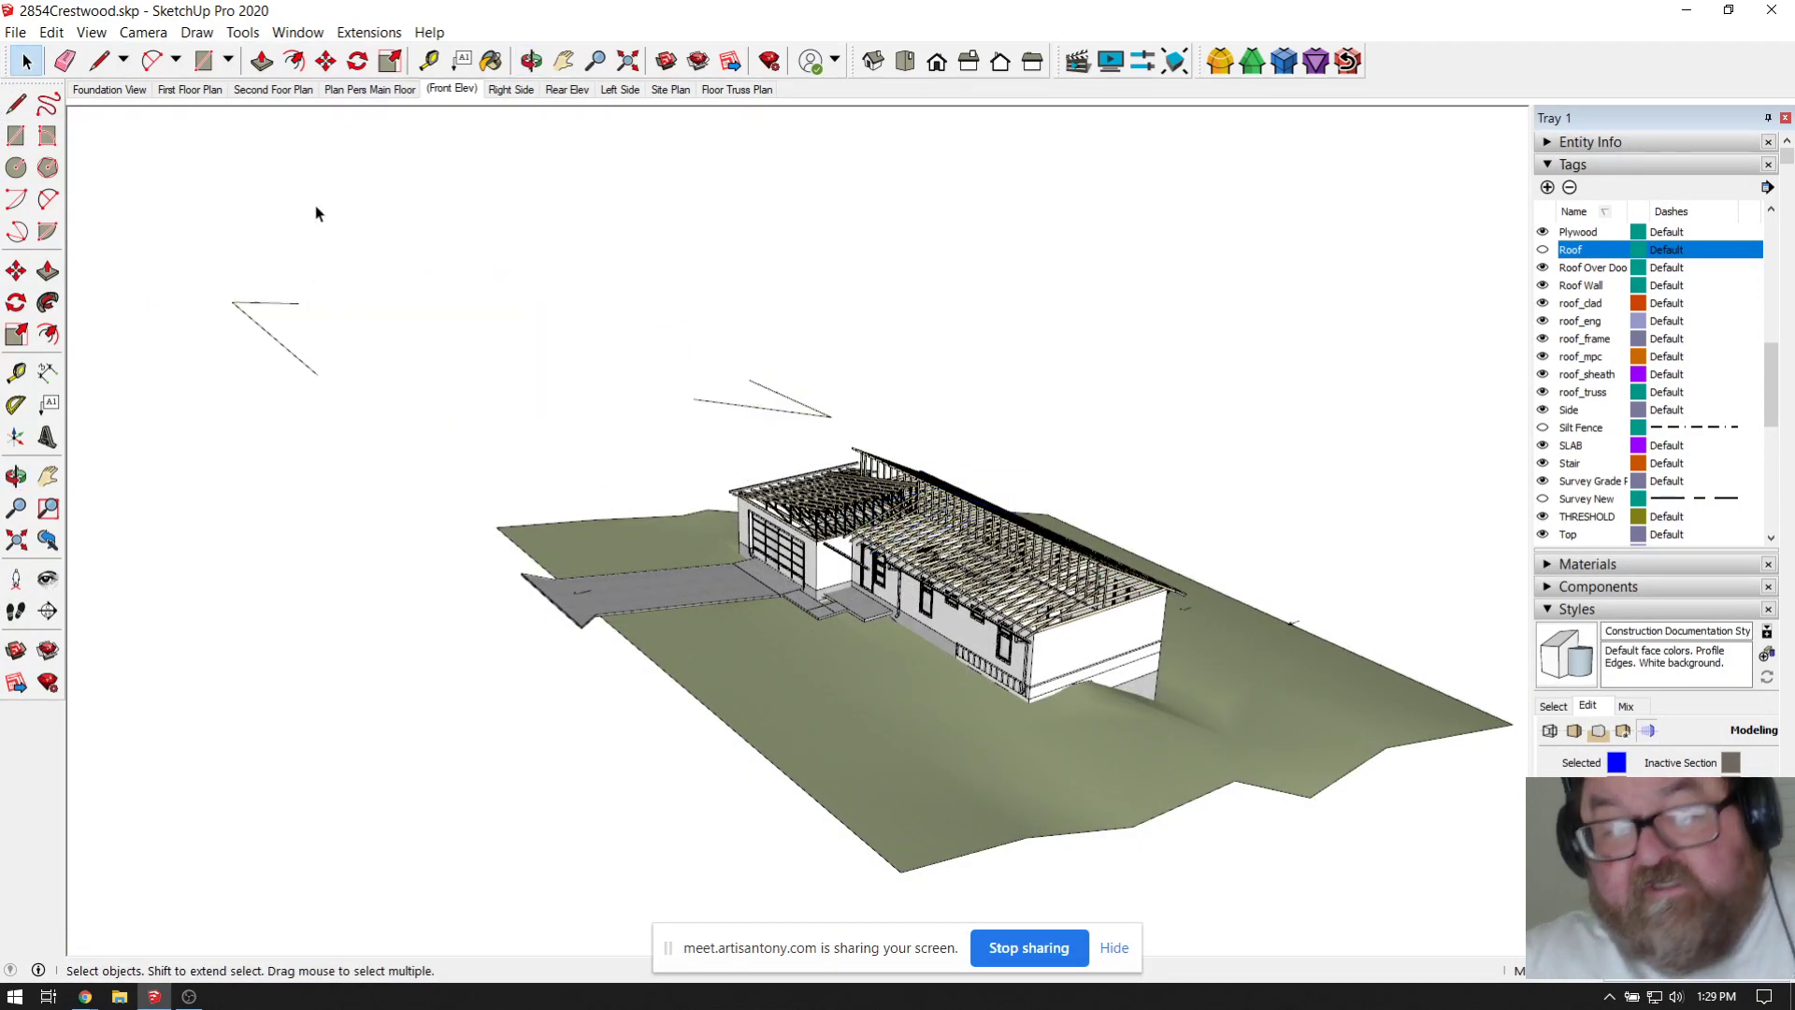
click(739, 374)
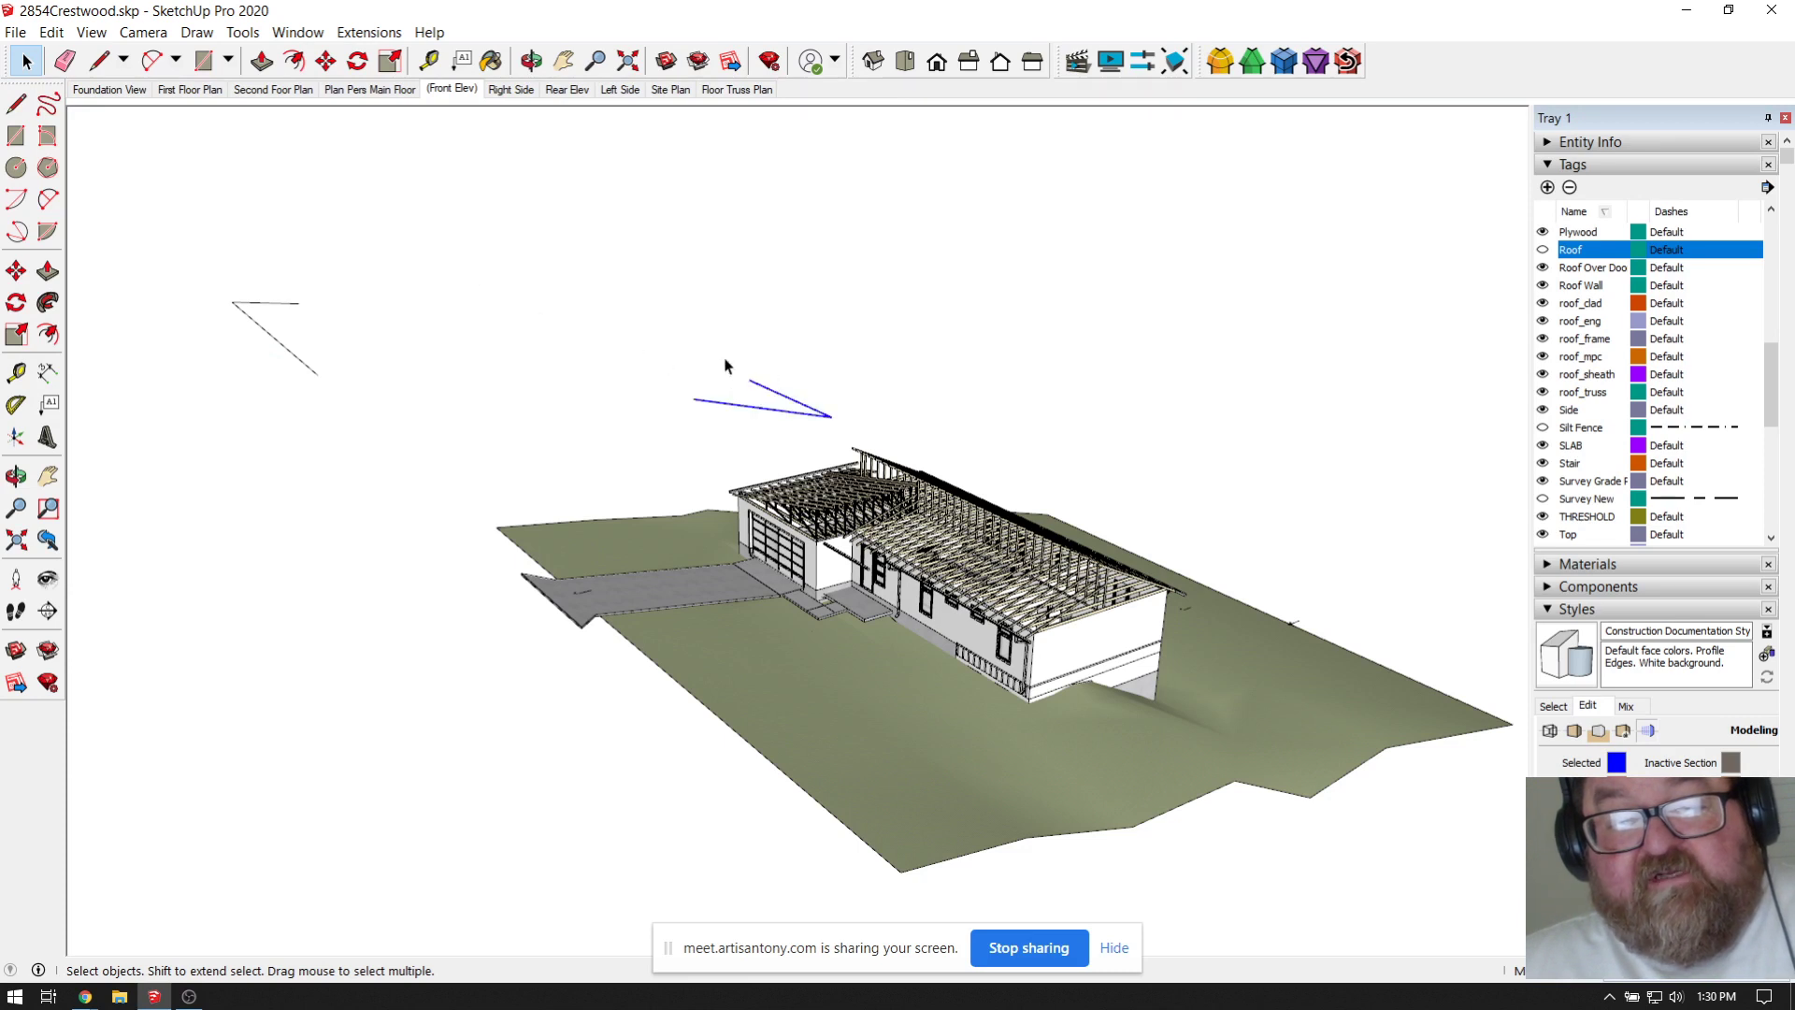
key(Delete)
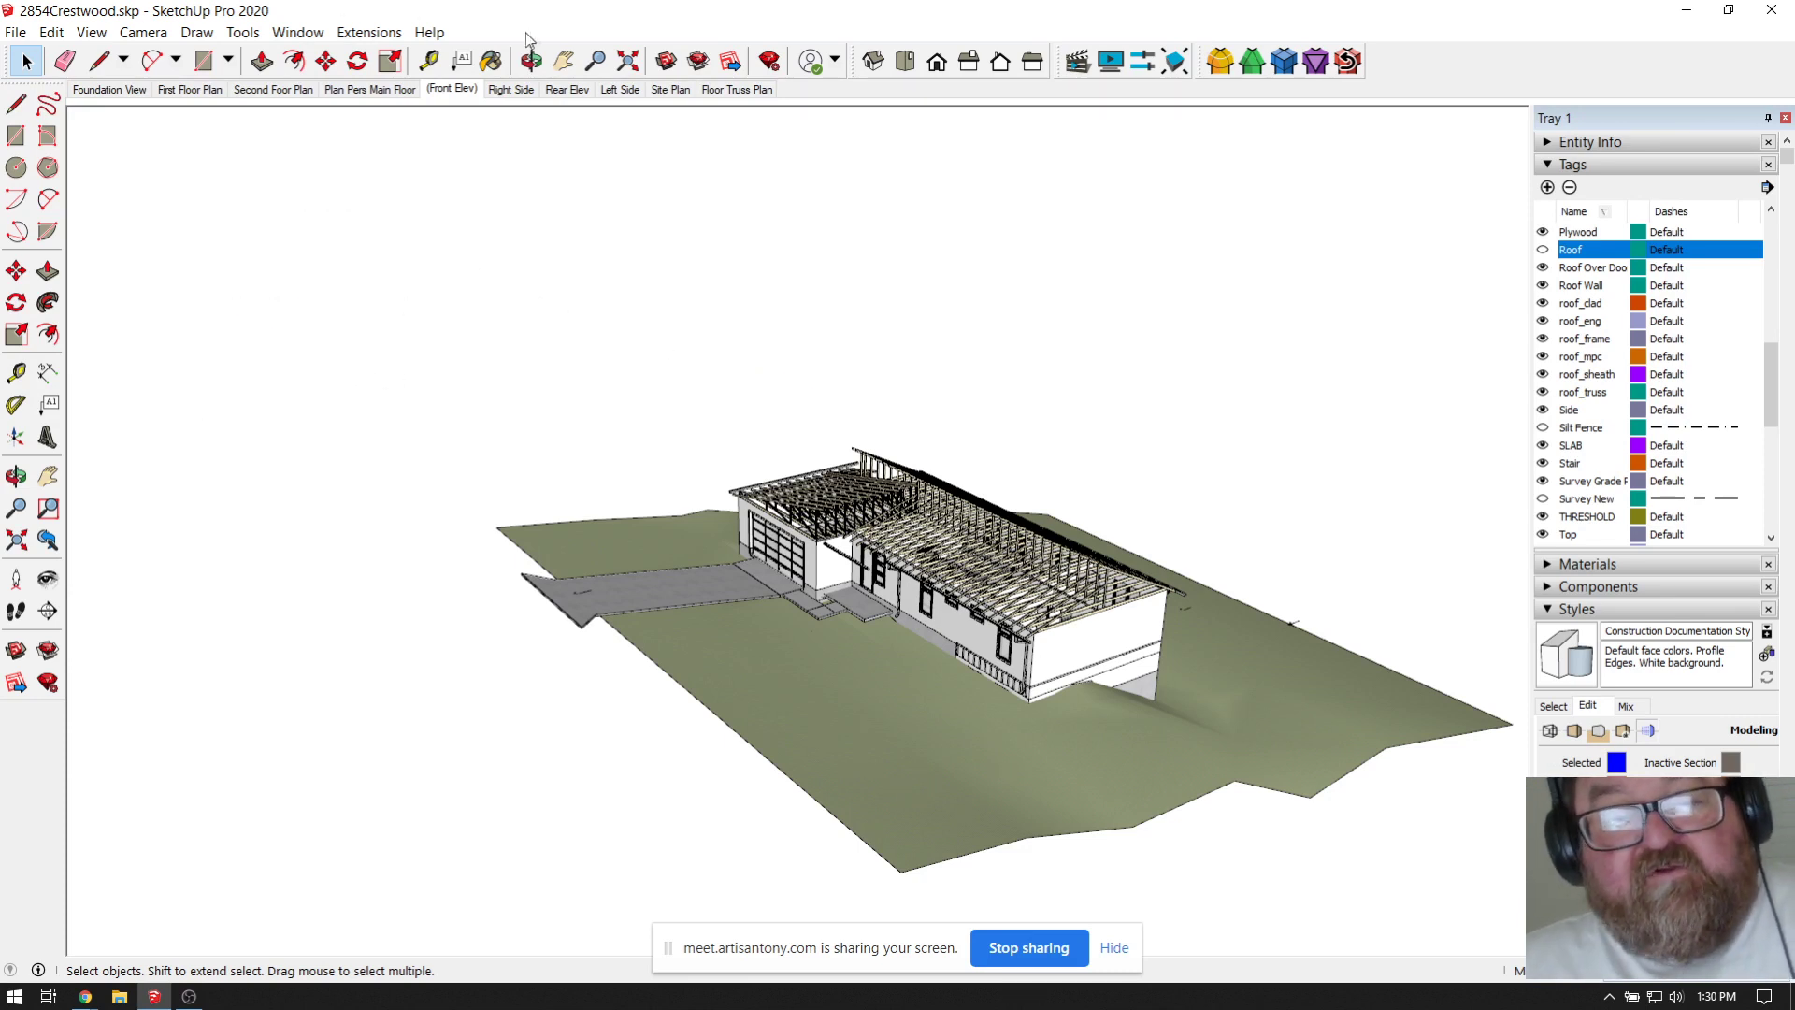
click(531, 61)
Step: Orbit from a top-down view round to a frontal view and zoom toward the roof framing
drag(879, 523, 964, 701)
scroll(914, 570, up, 5)
scroll(914, 570, down, 5)
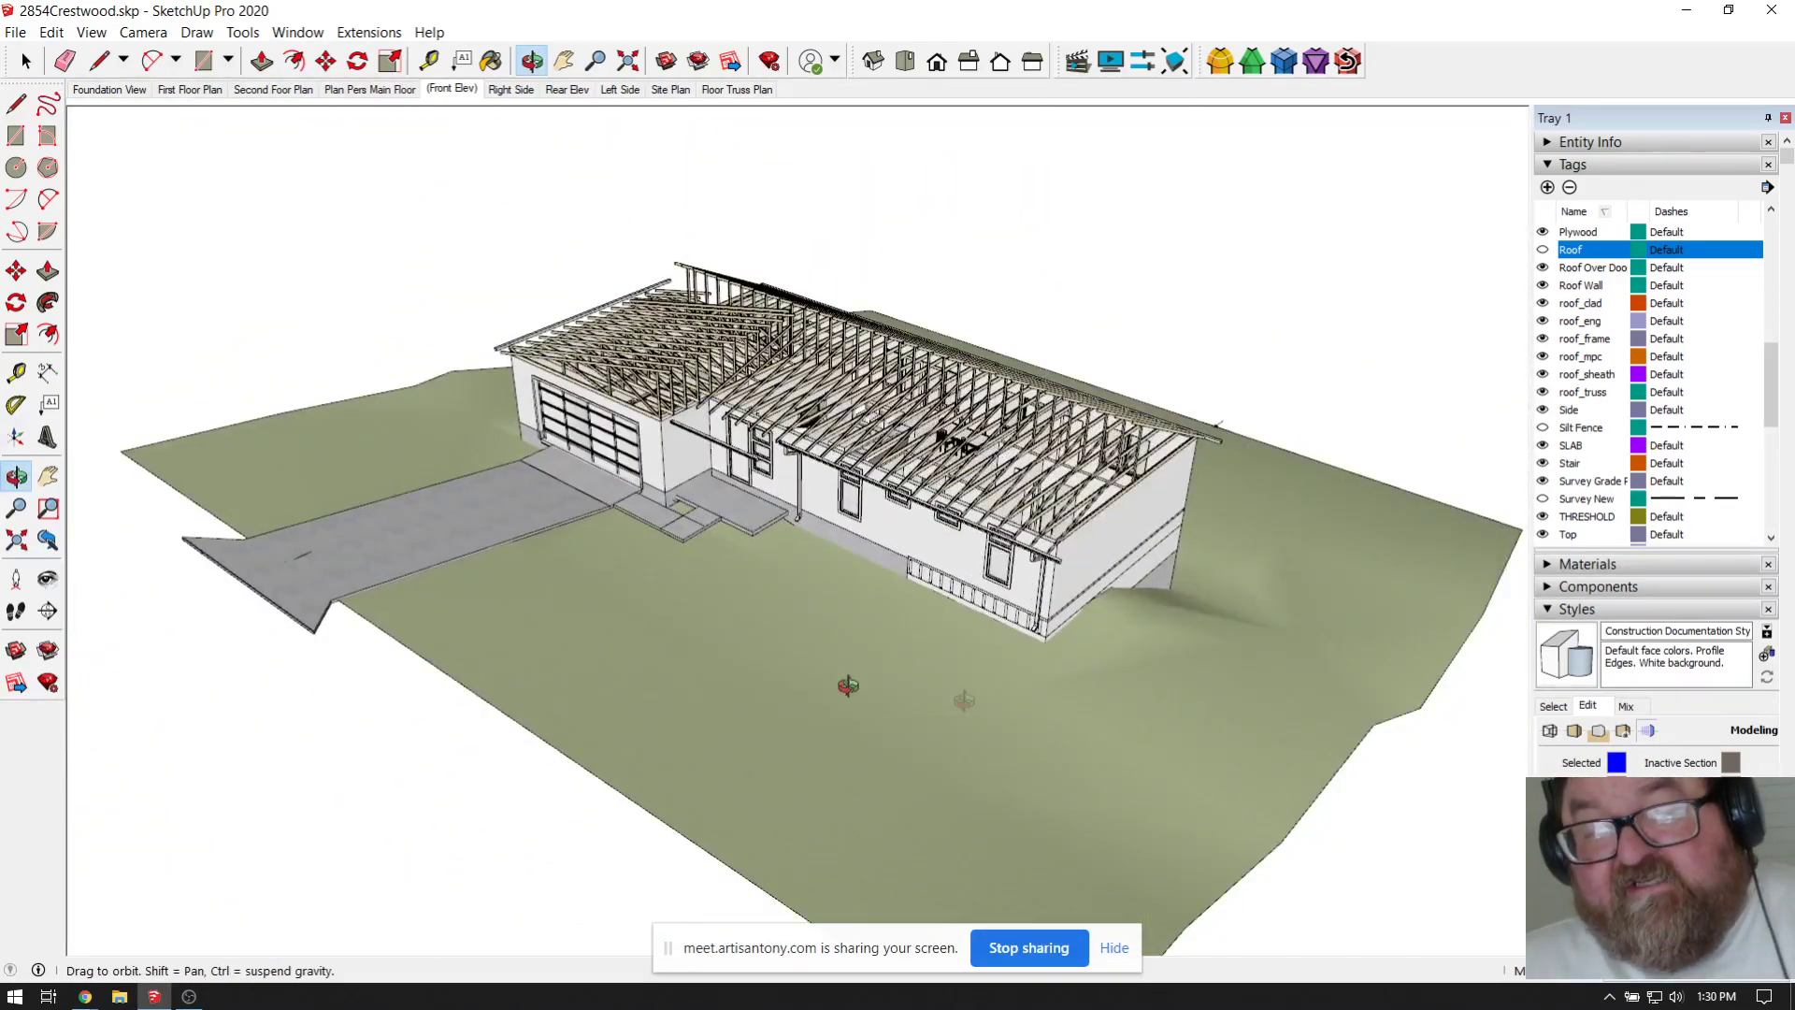
drag(848, 685, 485, 554)
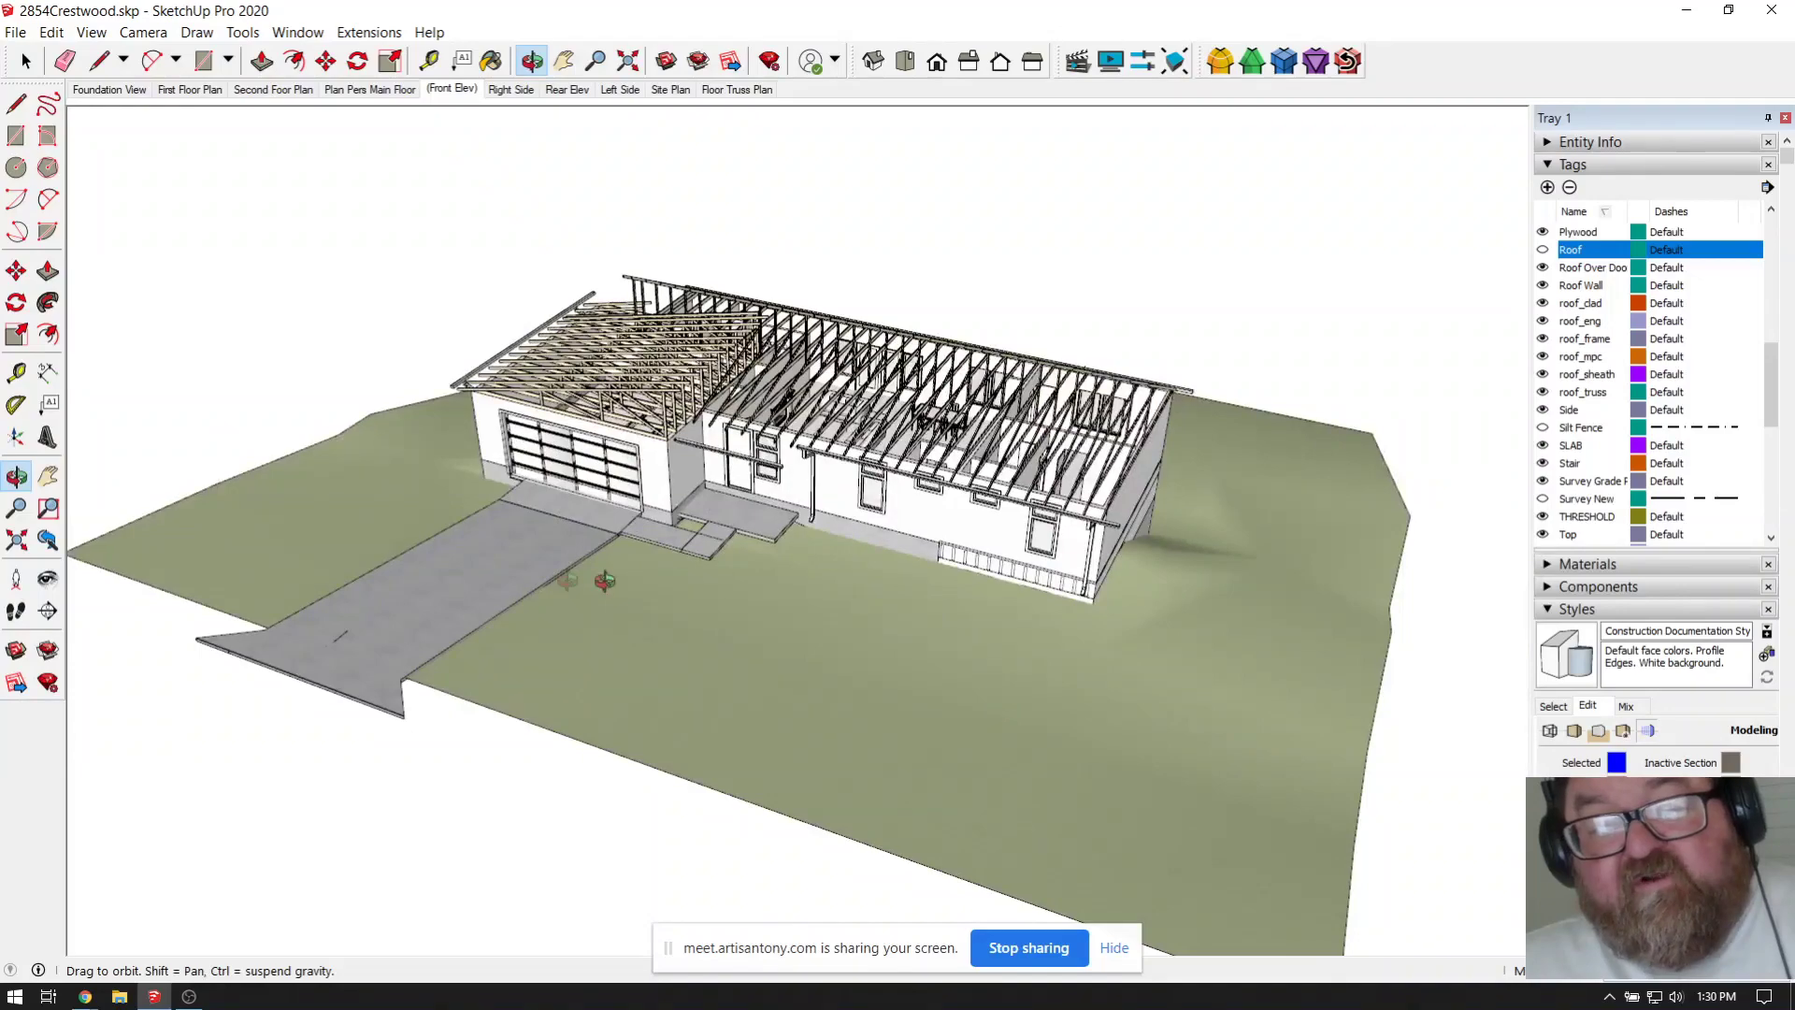
scroll(605, 580, up, 4)
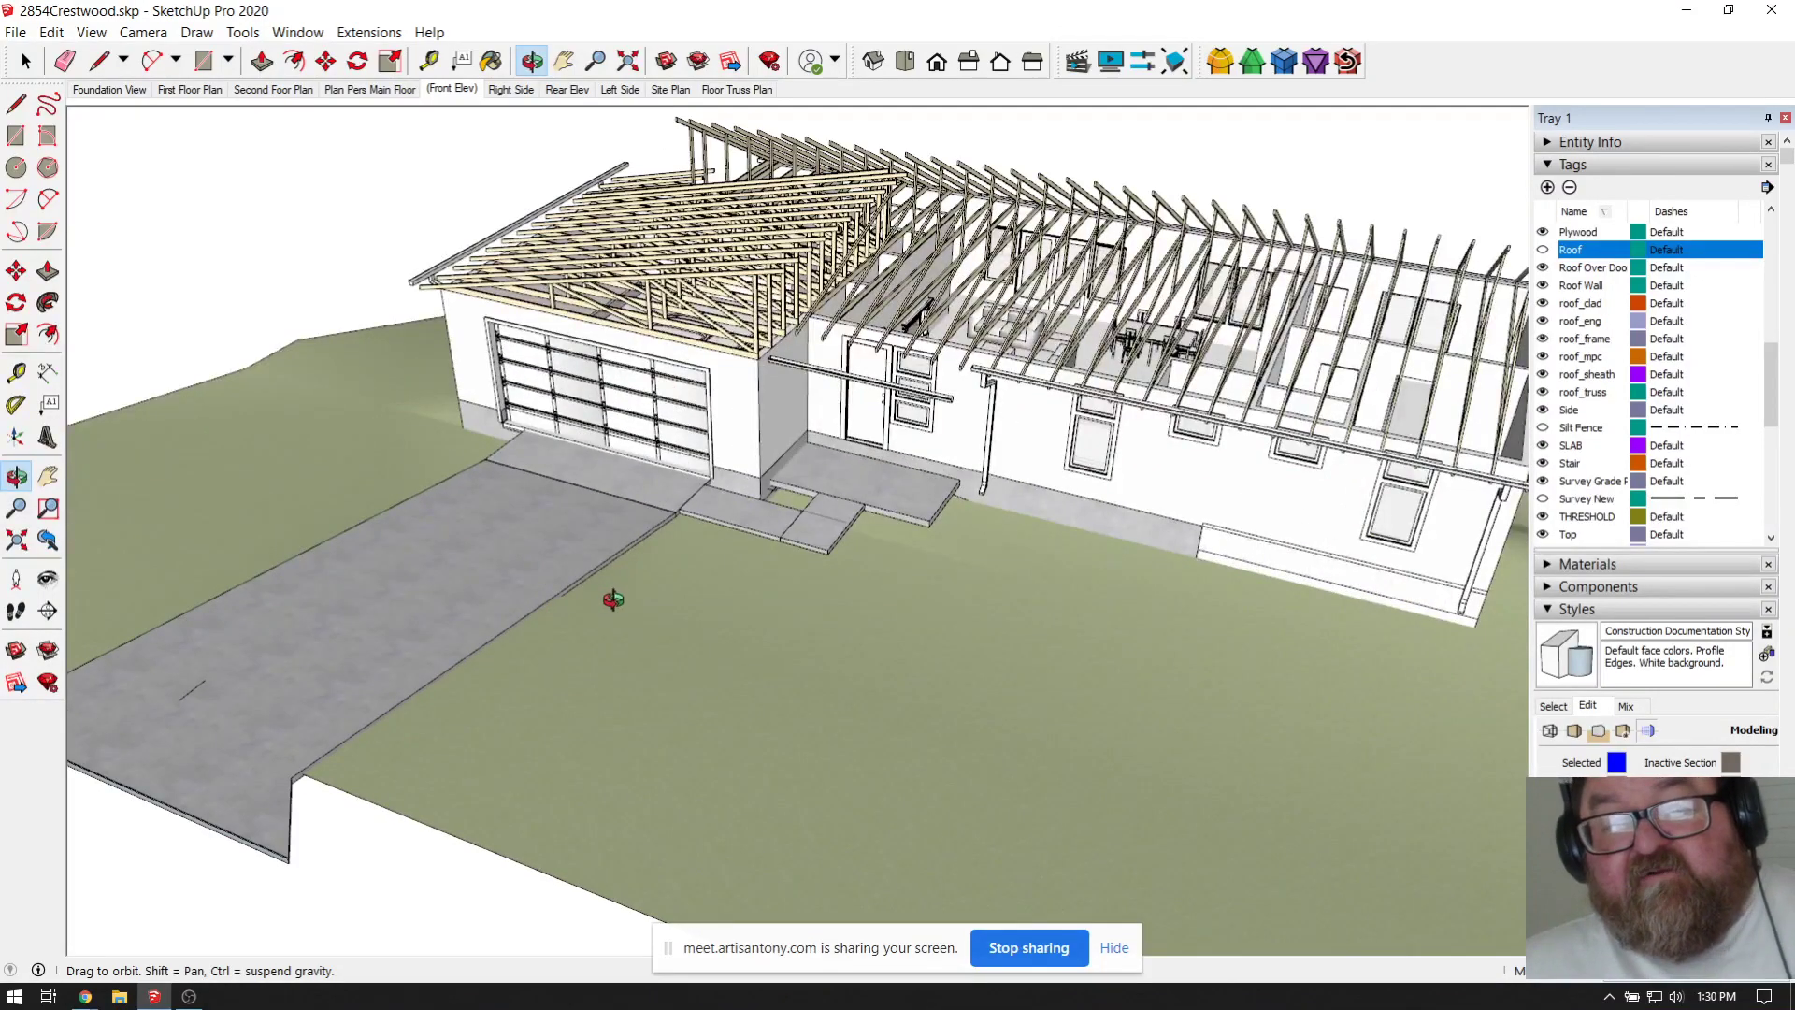
scroll(530, 601, down, 1)
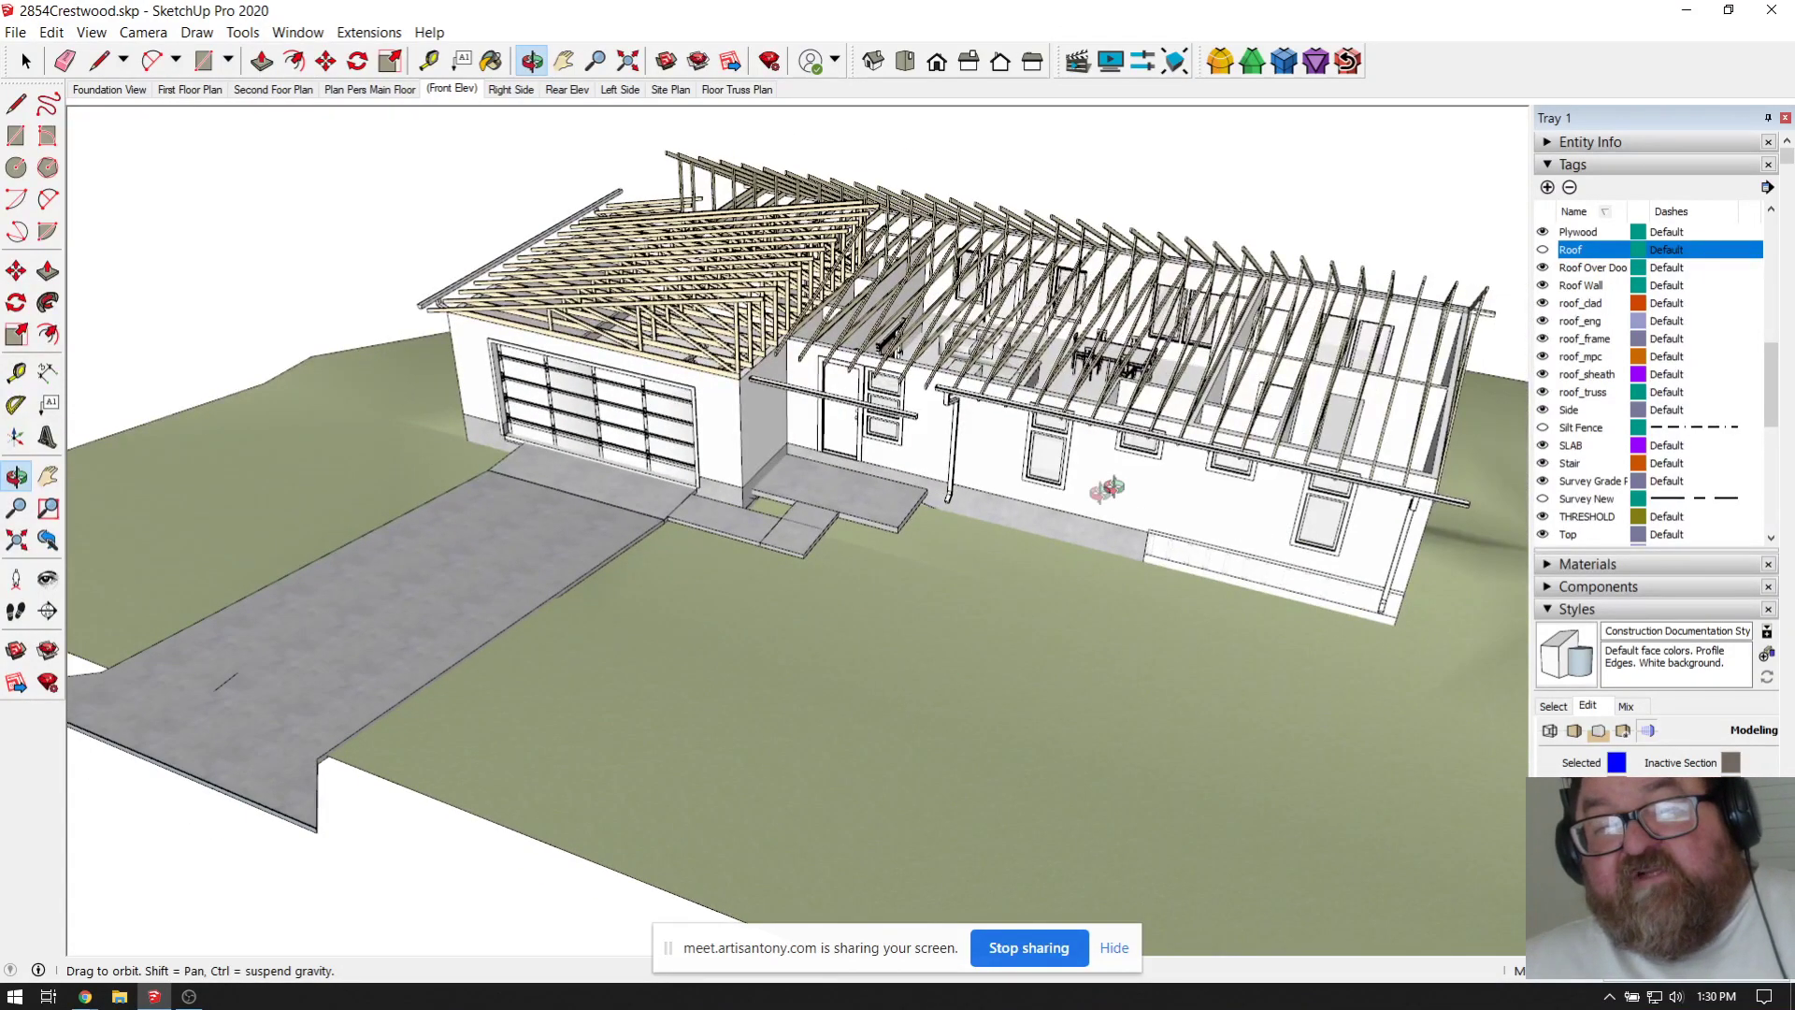
drag(1109, 487, 1255, 561)
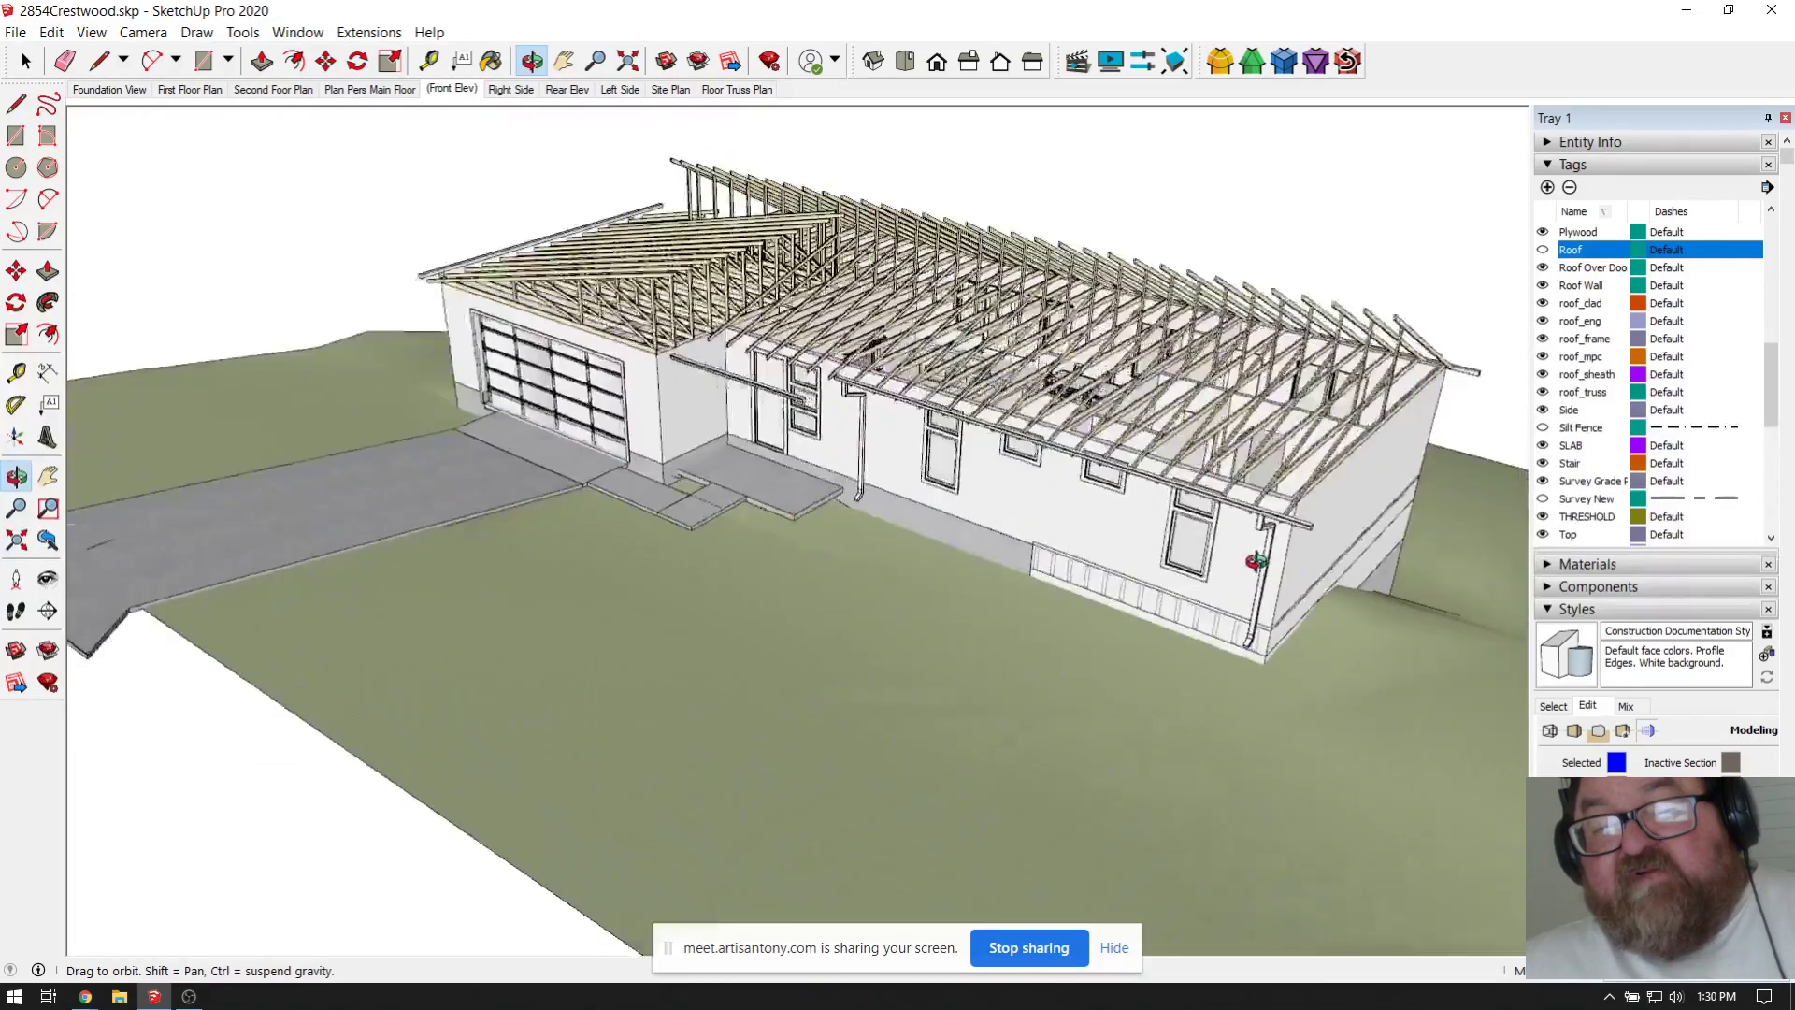
scroll(1255, 561, up, 1)
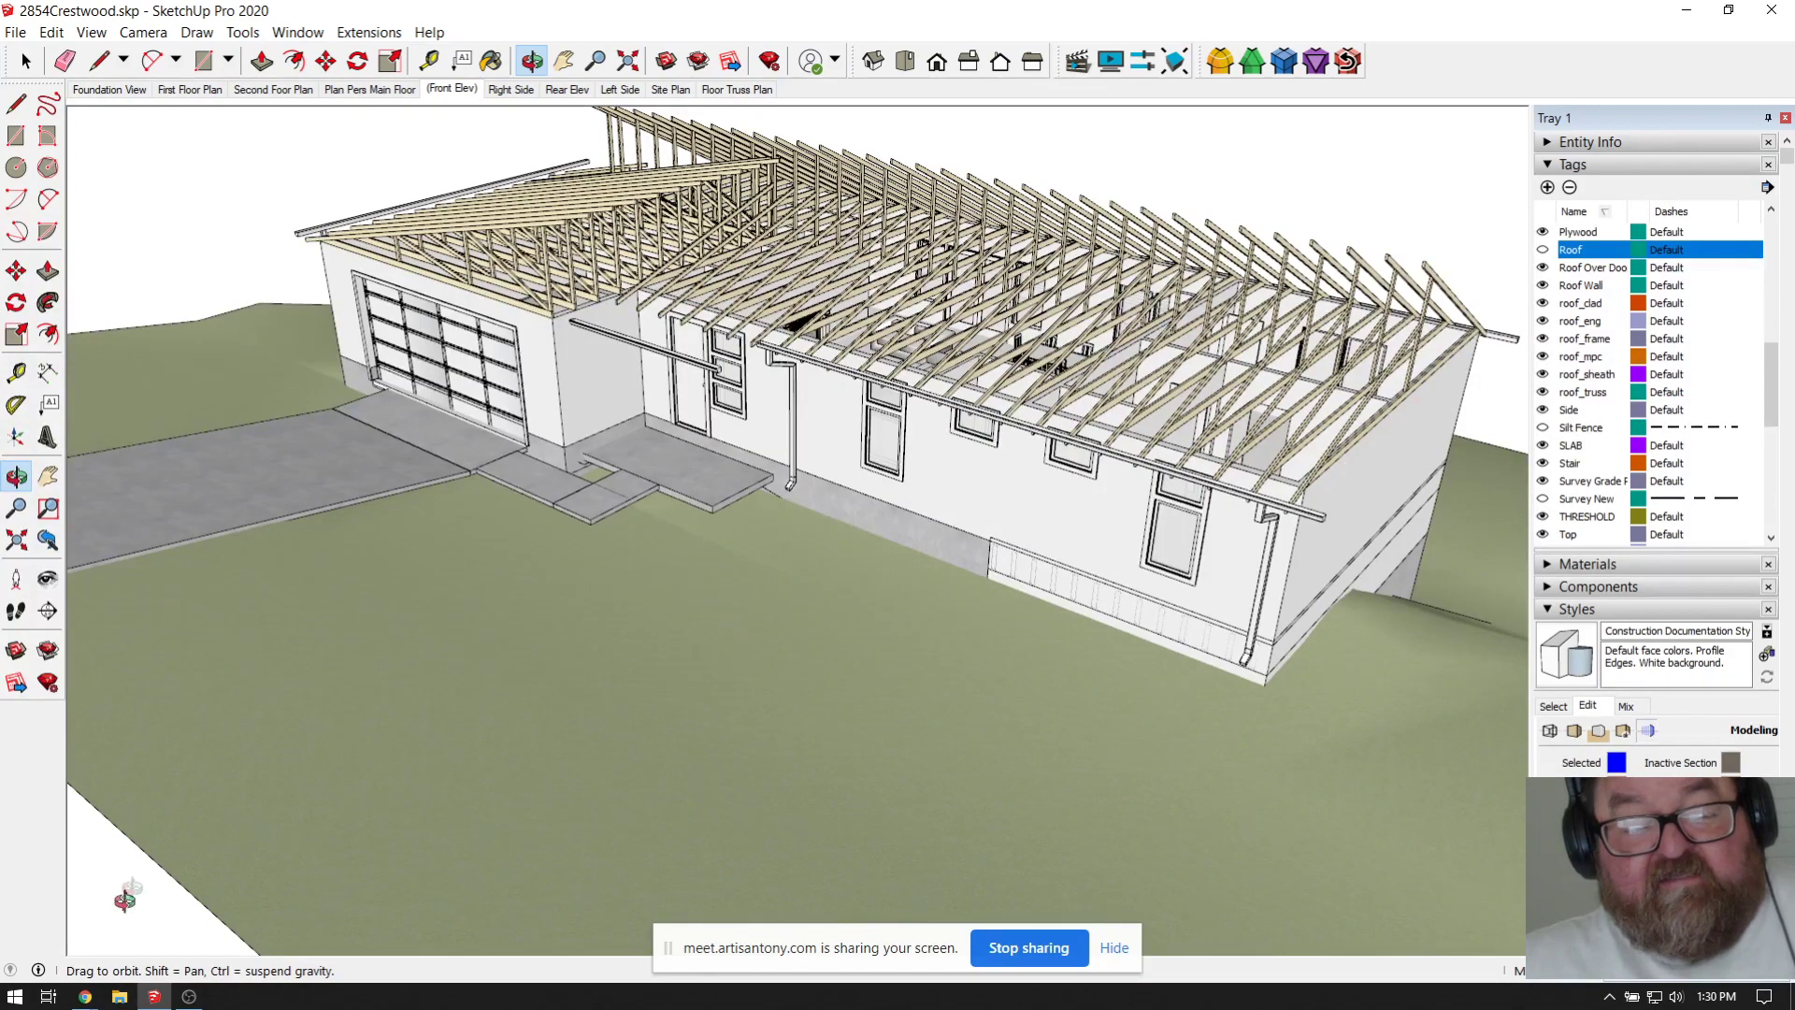
Step: Bring the Artisan Meet Trusses meeting forward and leave it for the welcome page
mouse_move(85, 997)
click(96, 928)
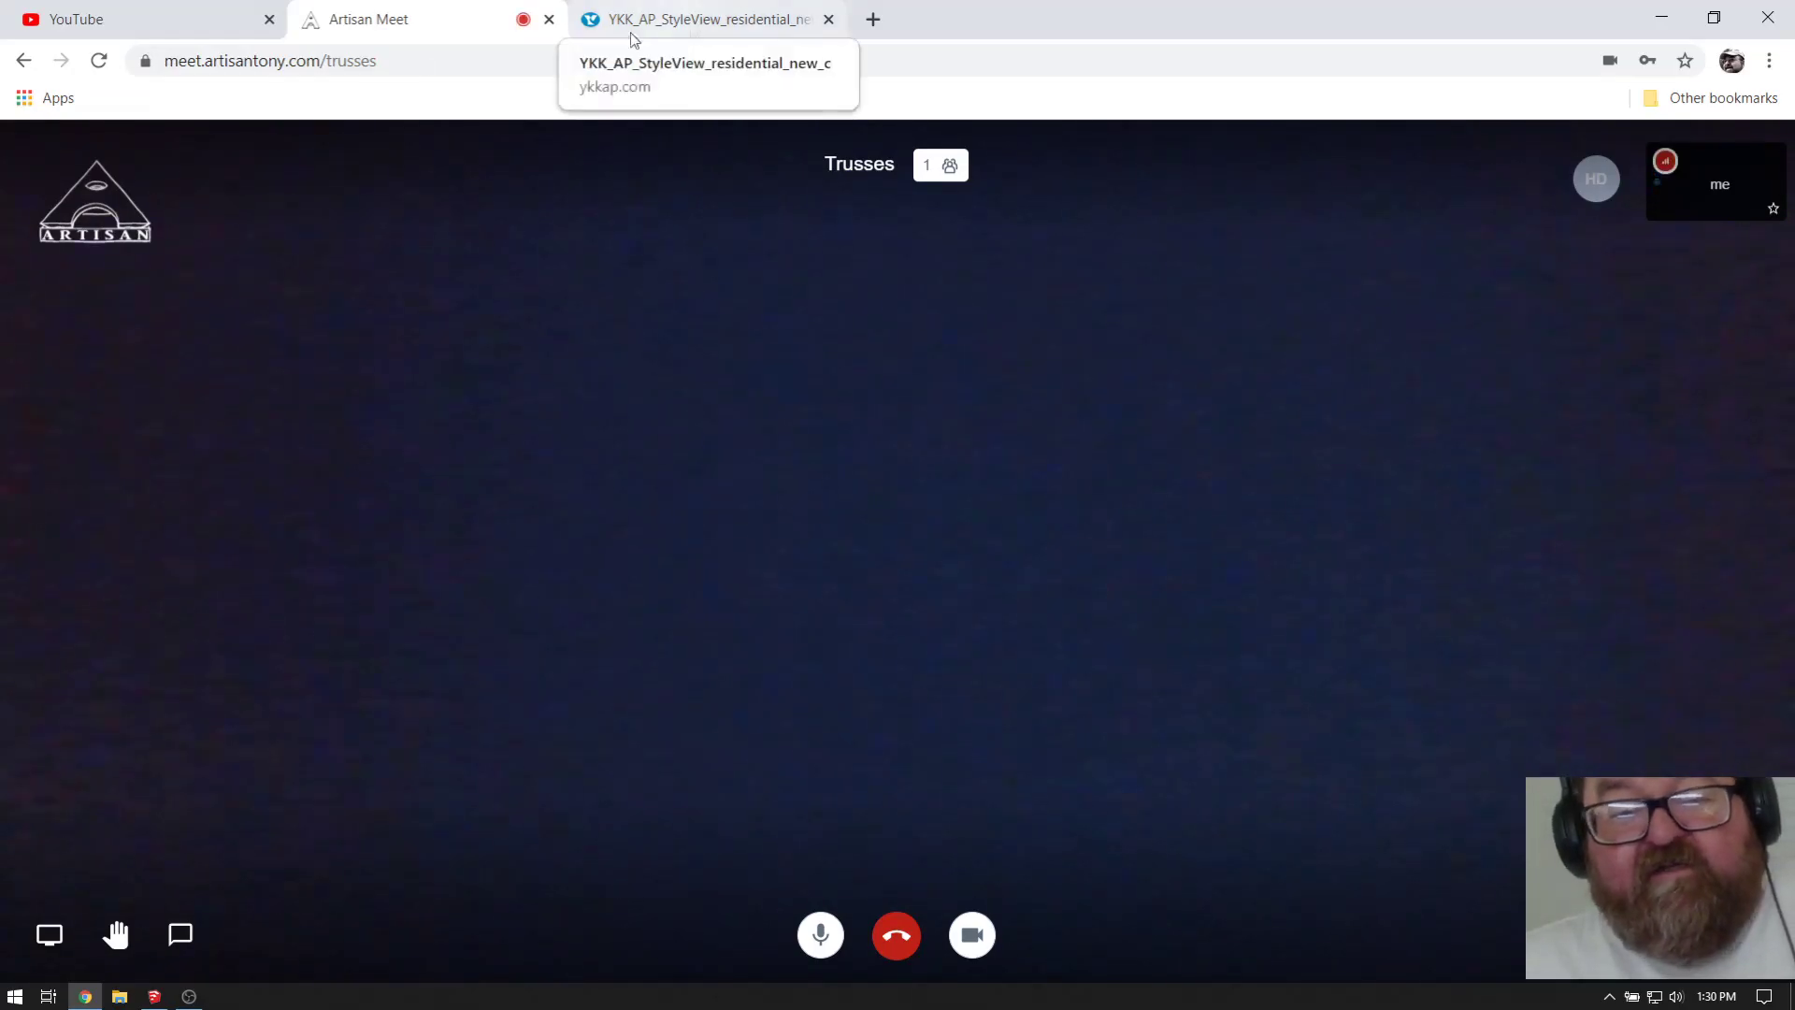
click(153, 998)
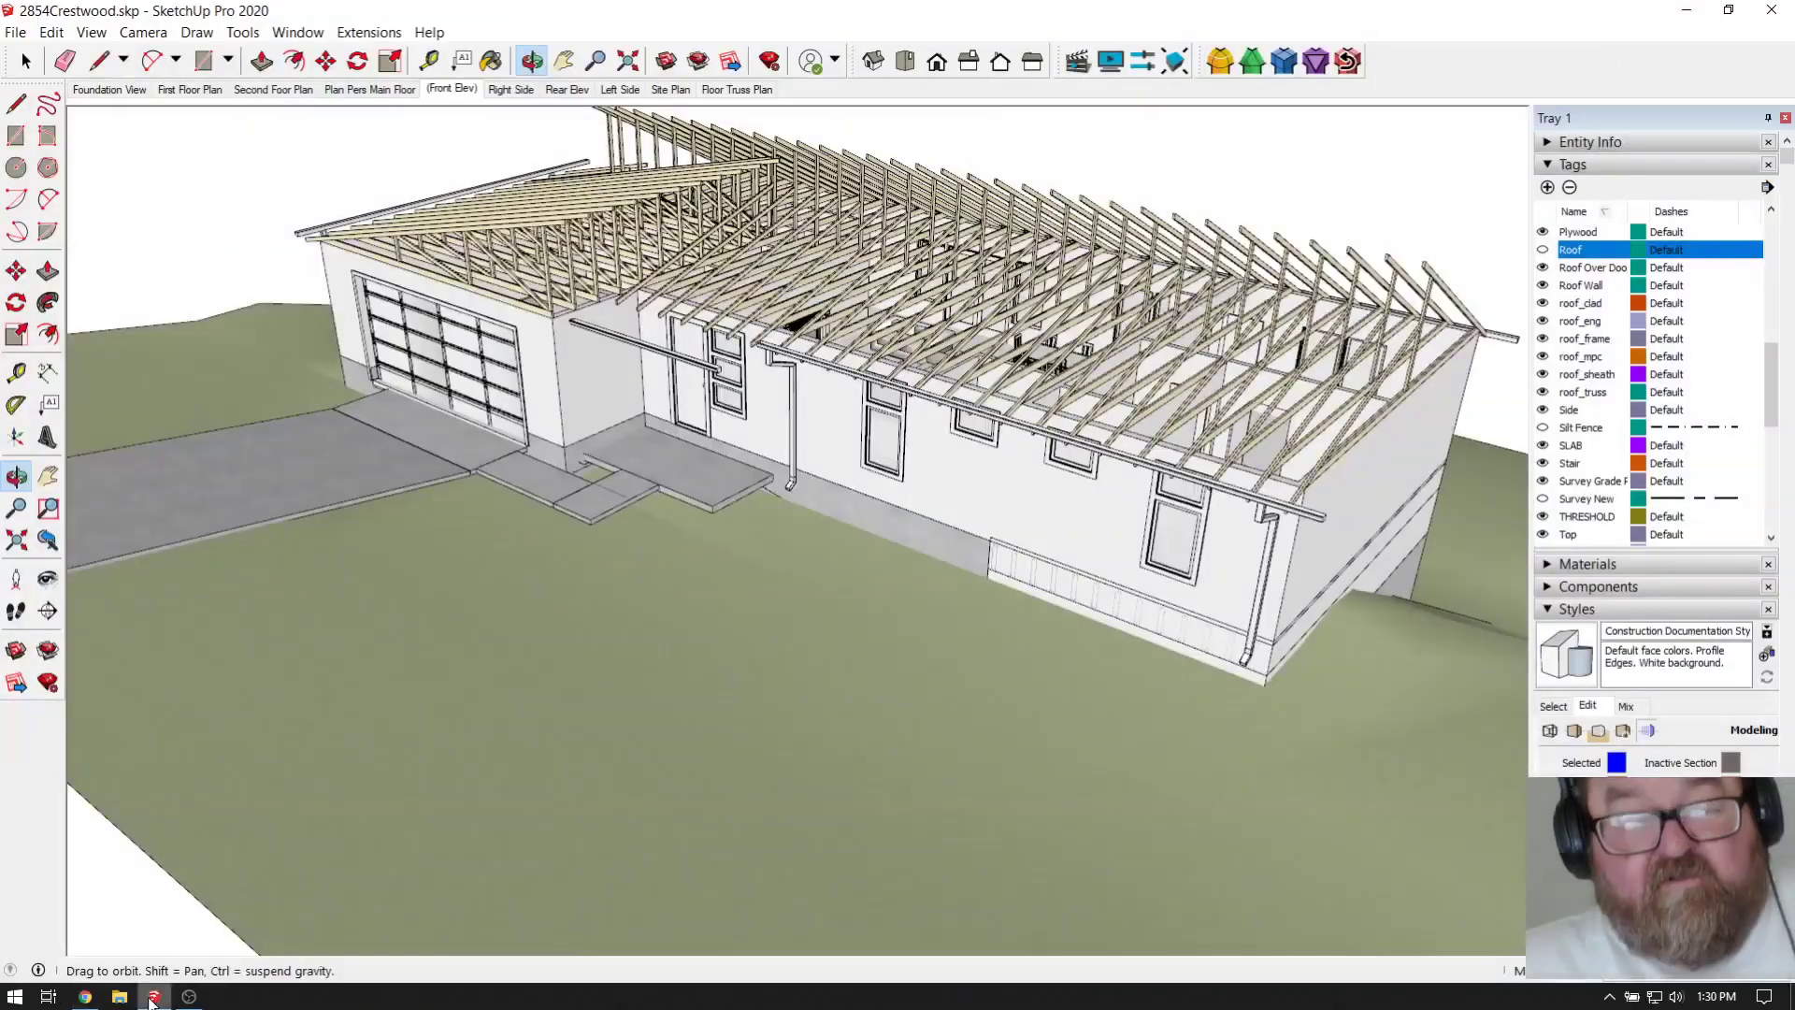
click(154, 996)
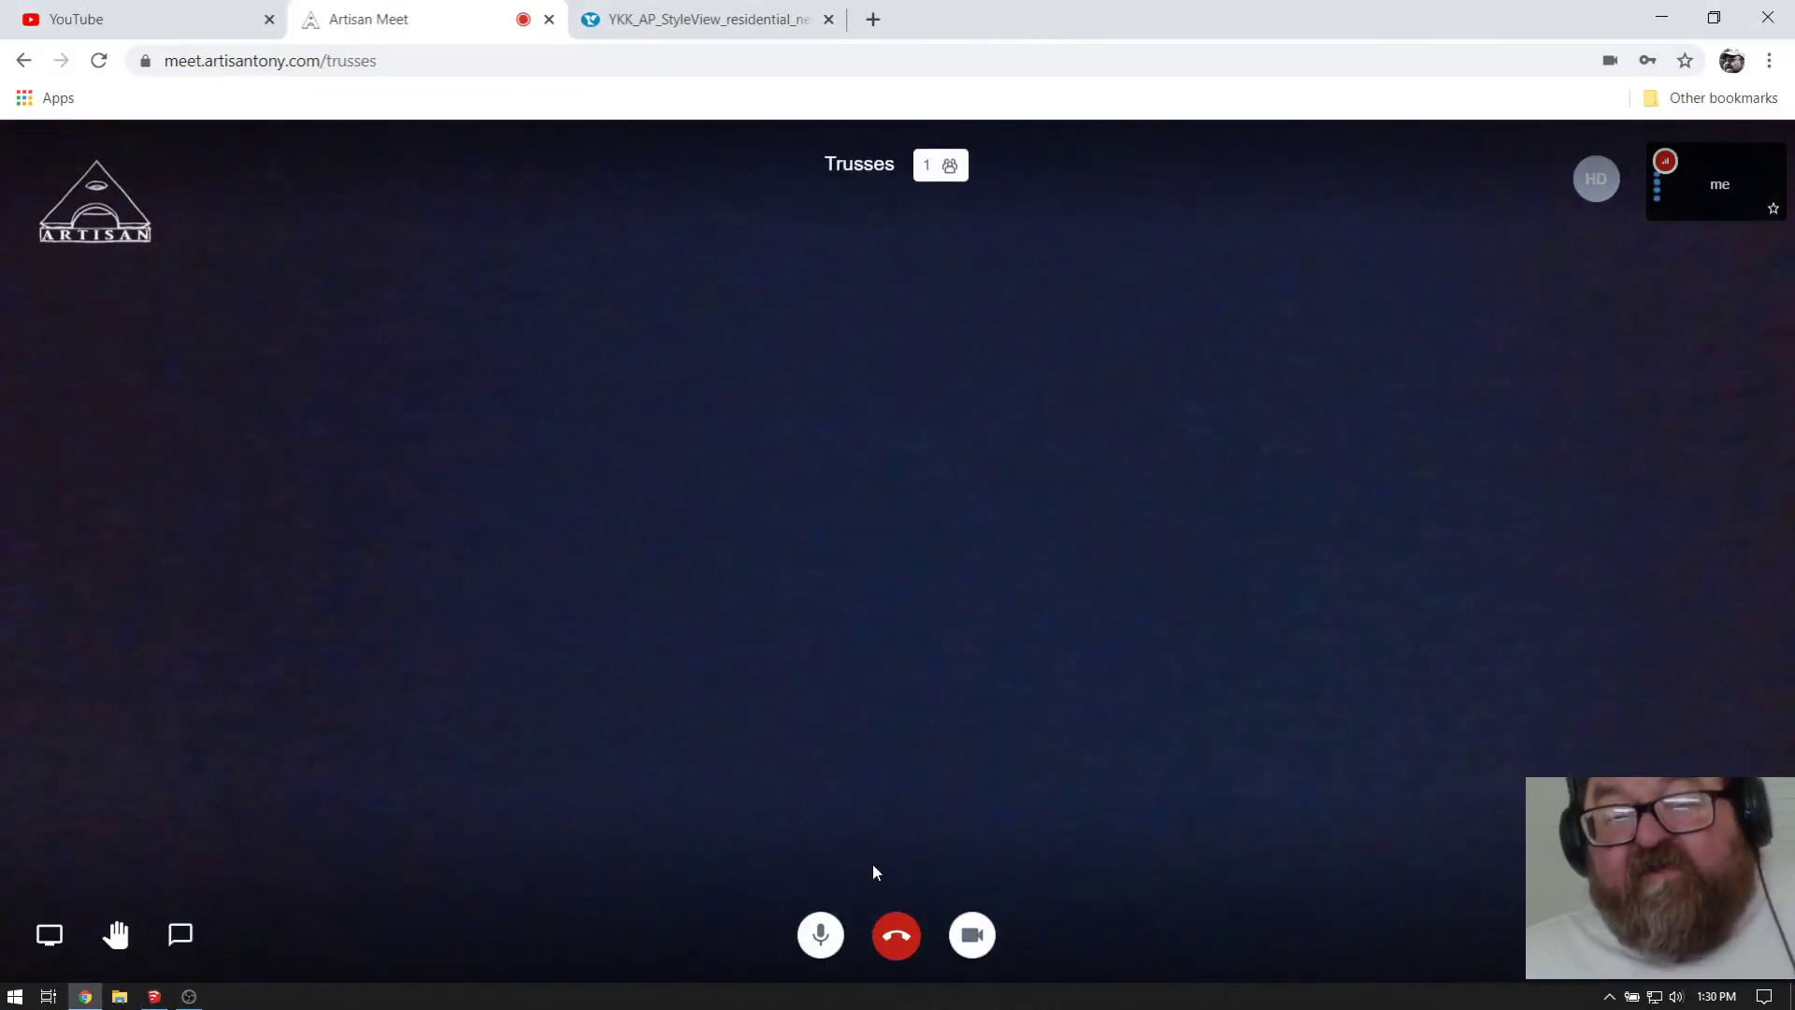
click(153, 245)
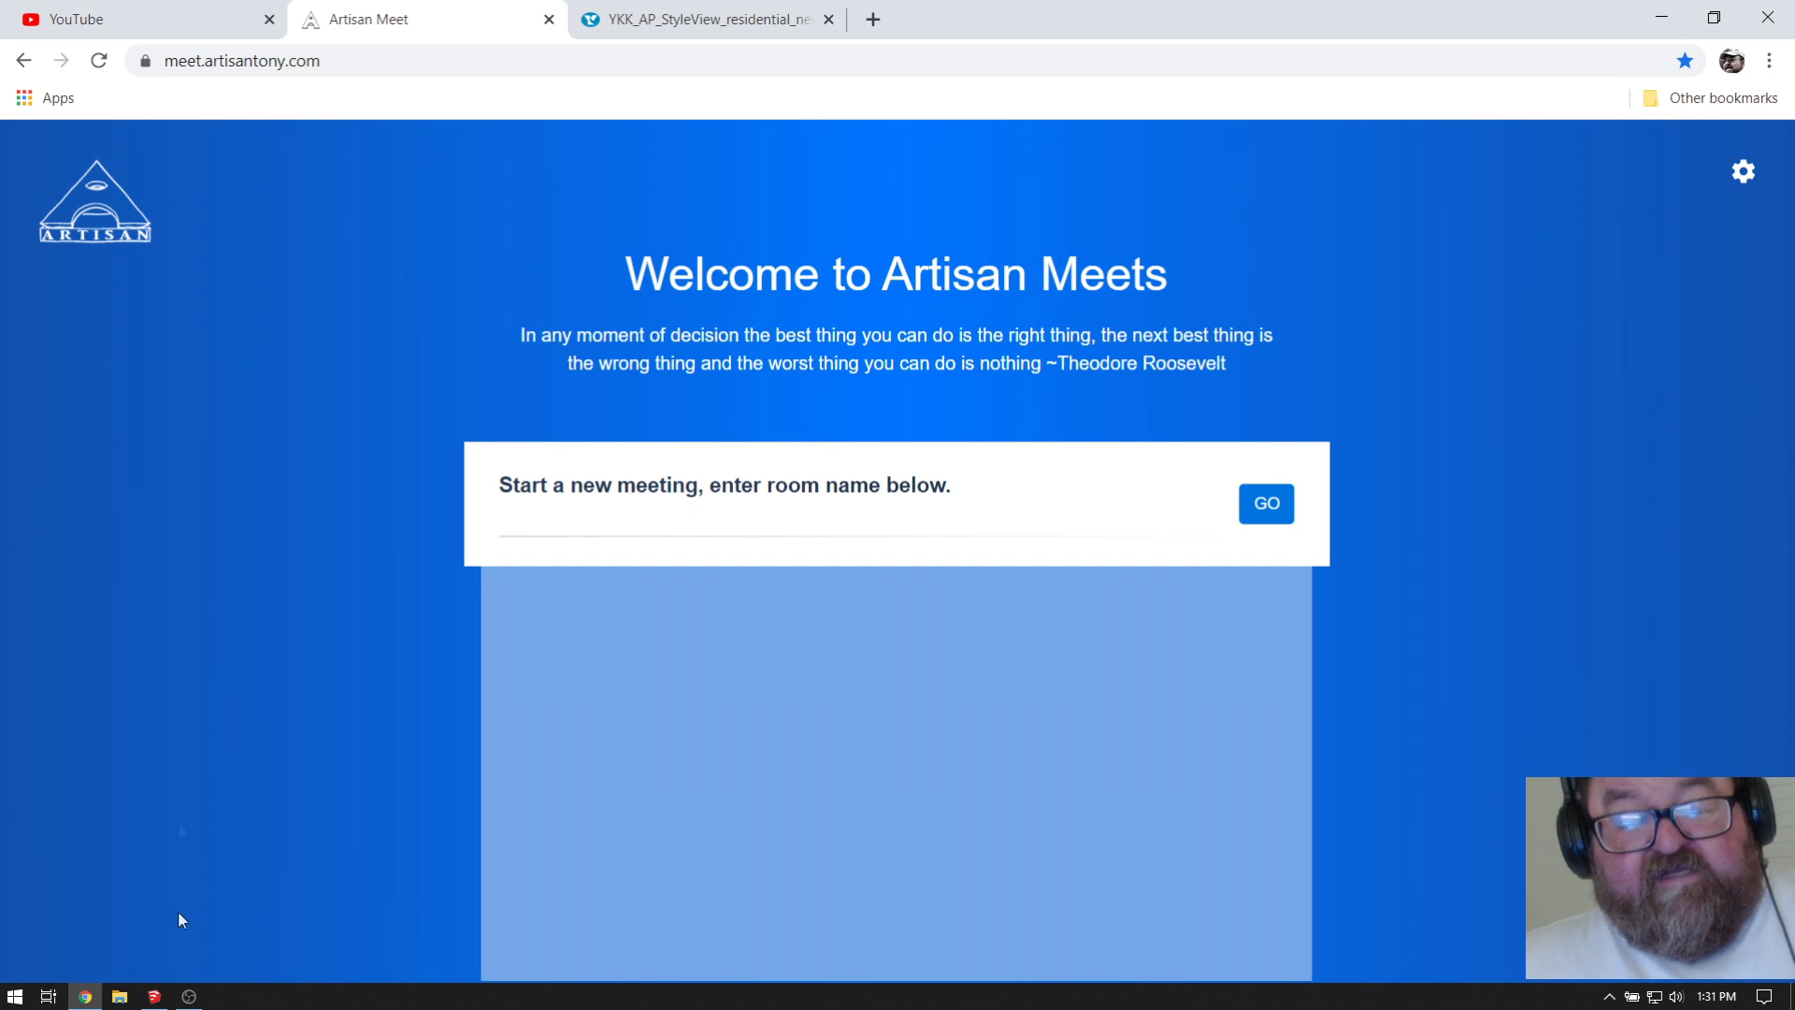
Step: Return to the SketchUp house model and orbit round to the garage side
click(155, 995)
mouse_move(734, 299)
mouse_down()
mouse_move(1075, 372)
mouse_move(842, 439)
mouse_move(601, 473)
mouse_move(535, 459)
mouse_move(262, 477)
mouse_up()
scroll(1645, 421, up, 5)
Step: Hide the Gutters tag, inspect the garage trusses under the rafters, then pull back to the whole house
click(1542, 373)
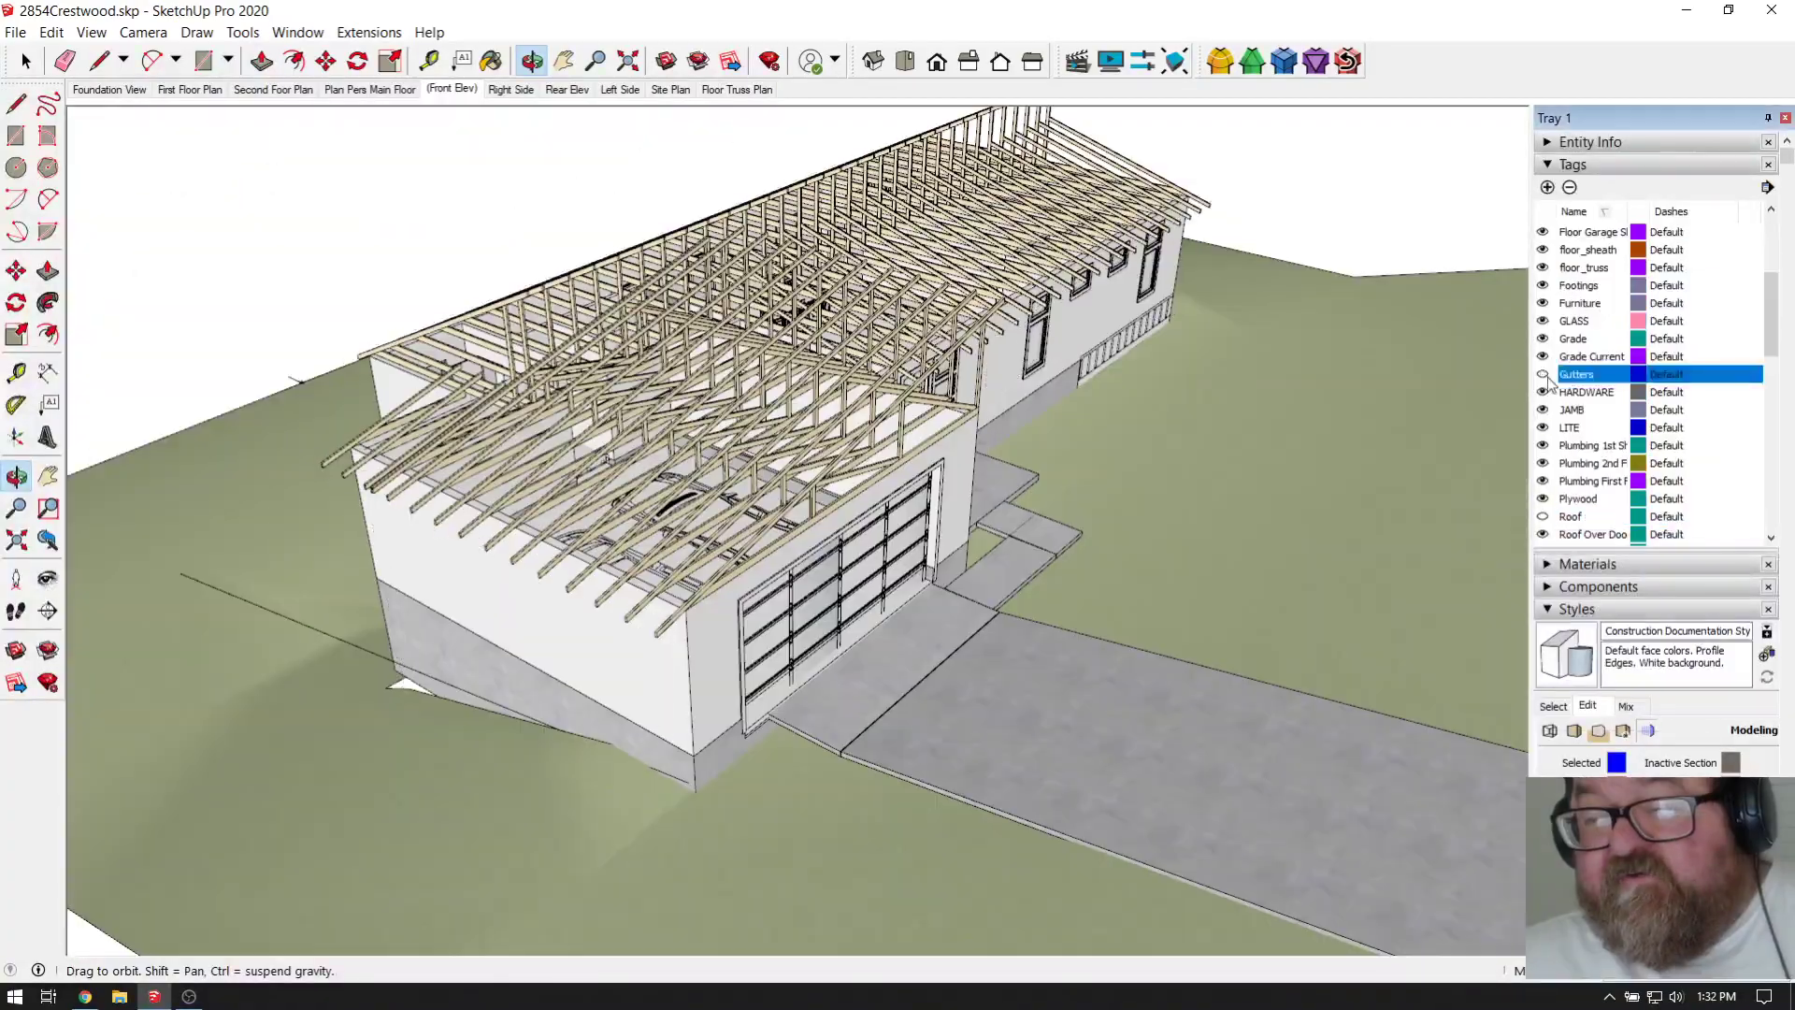
drag(974, 416, 1084, 515)
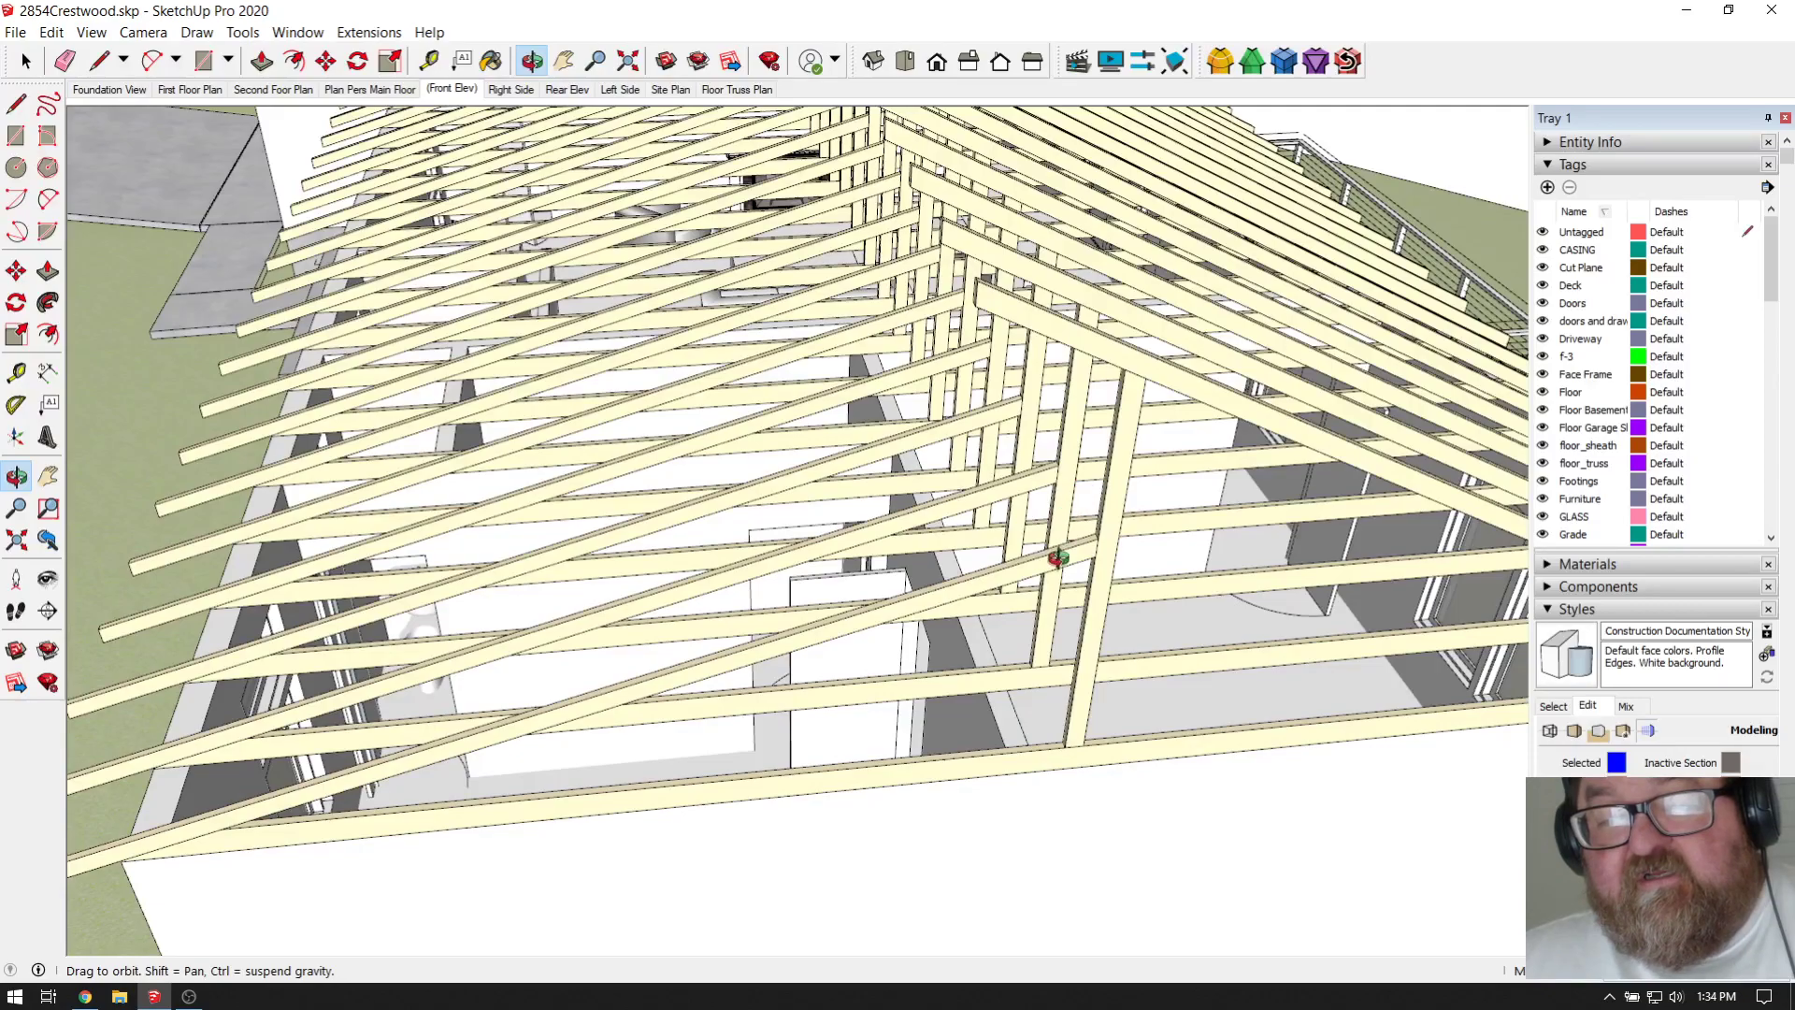
drag(1057, 558, 1018, 506)
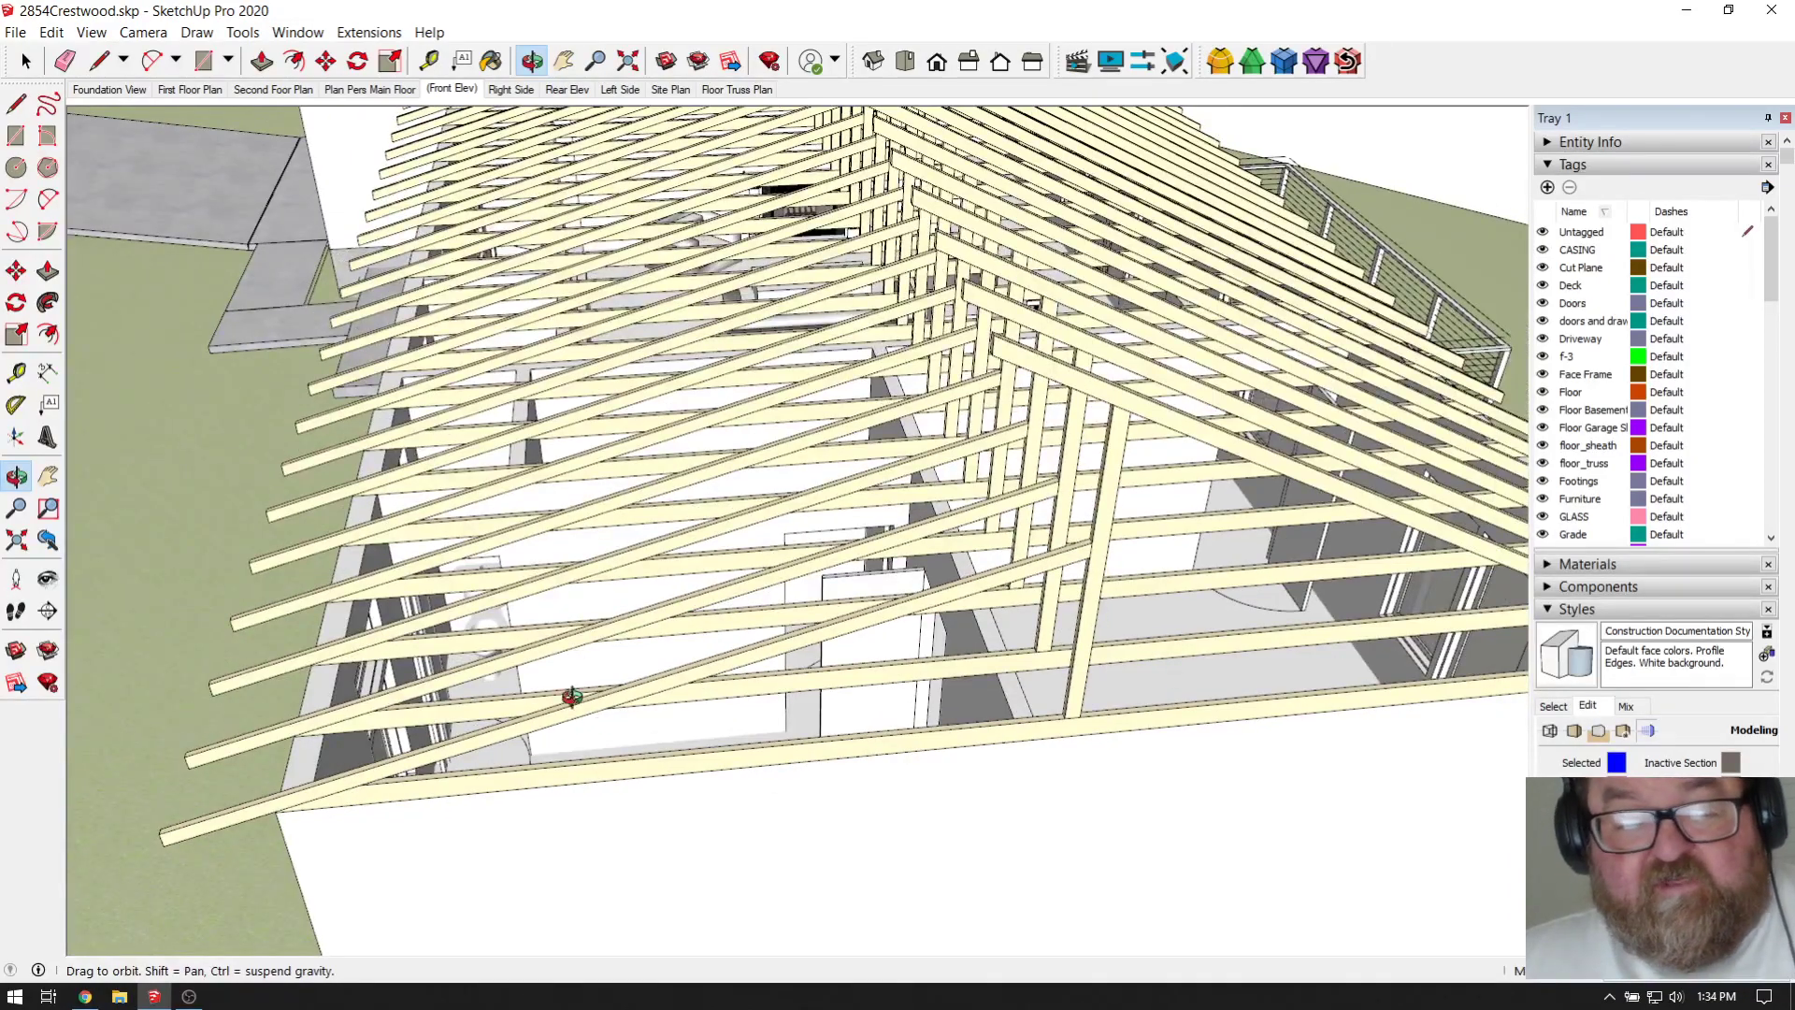
drag(573, 697, 783, 561)
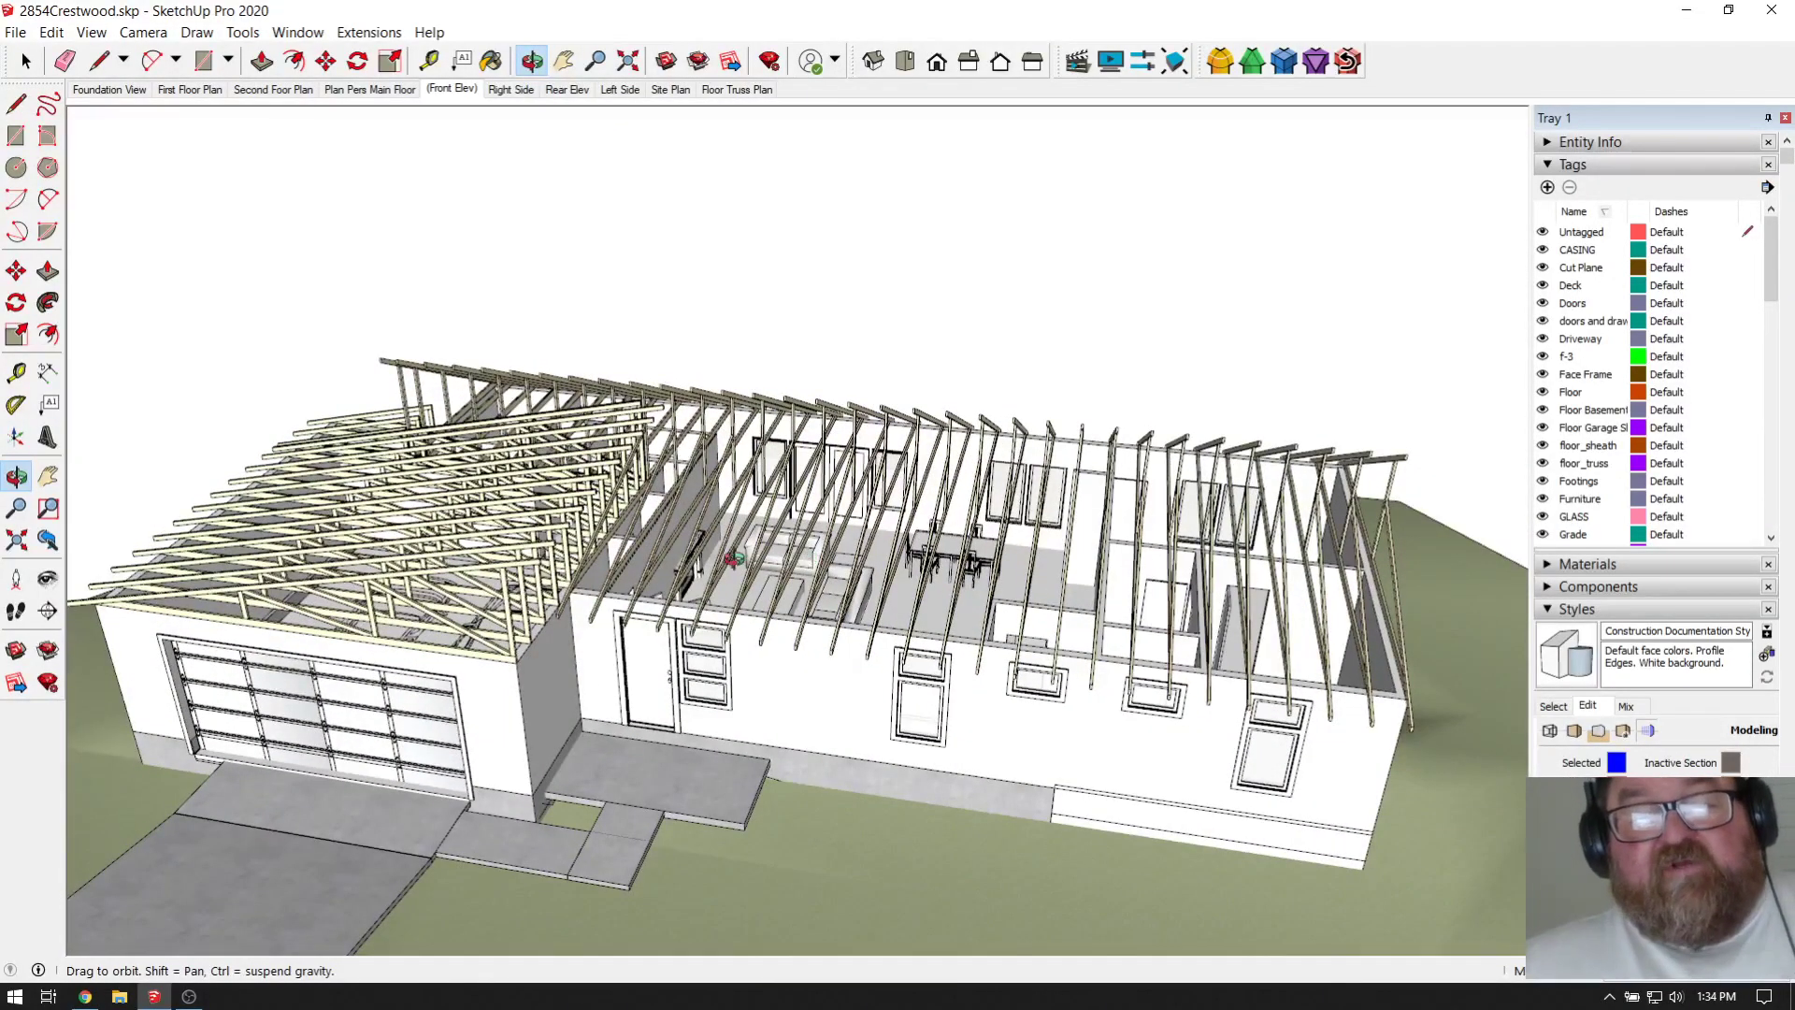
Step: View the trusses from side, rear and deck side, then orbit to a high, wide corner overview
mouse_move(189, 995)
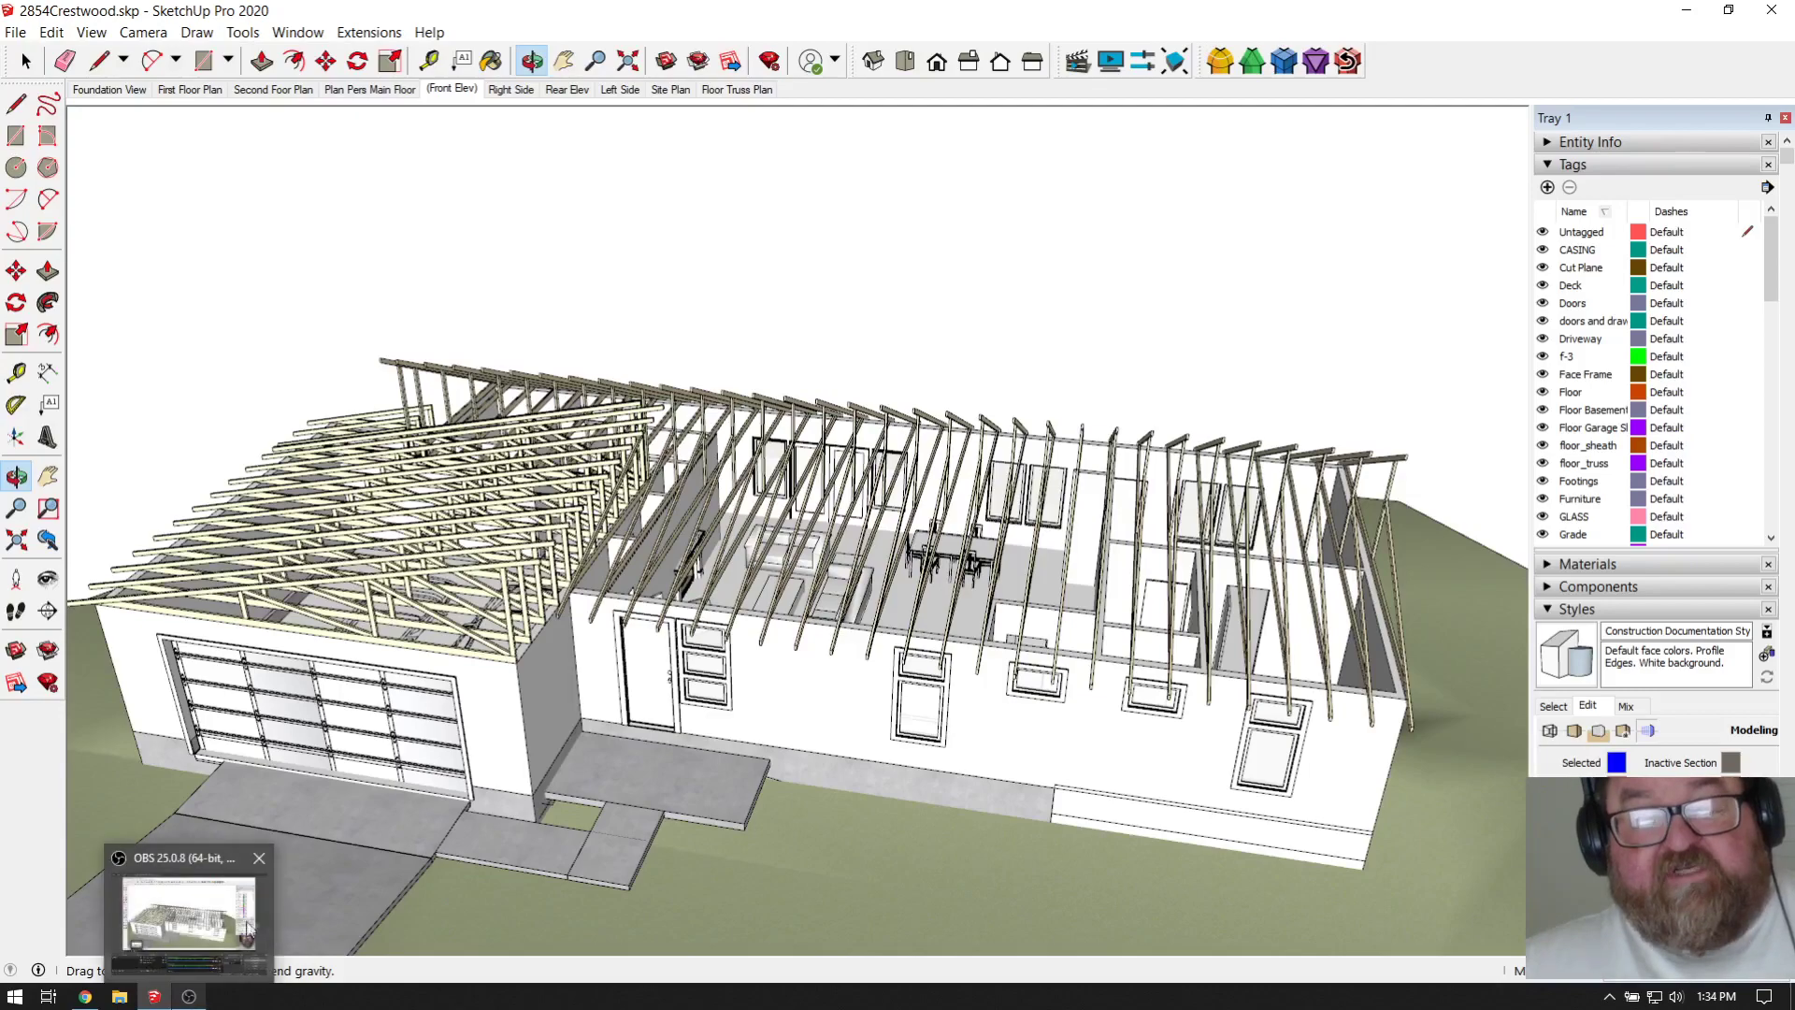
mouse_move(260, 907)
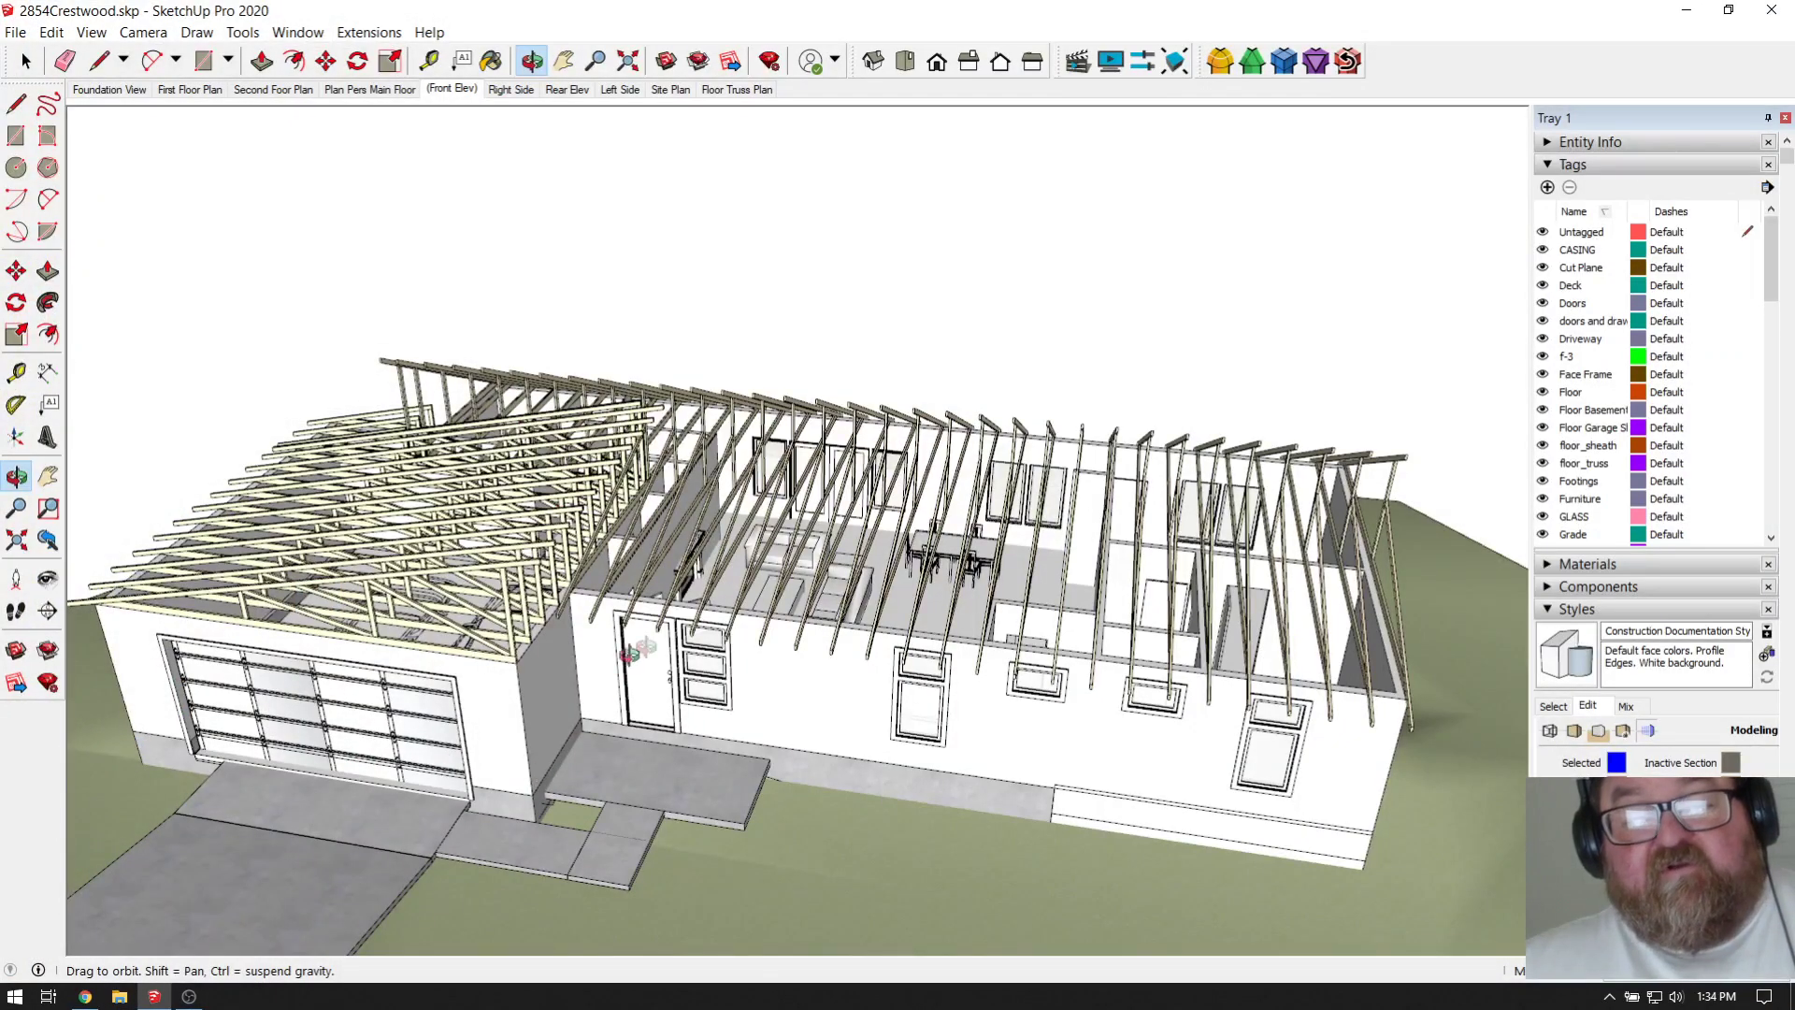
drag(1097, 643, 1090, 713)
scroll(1090, 713, up, 8)
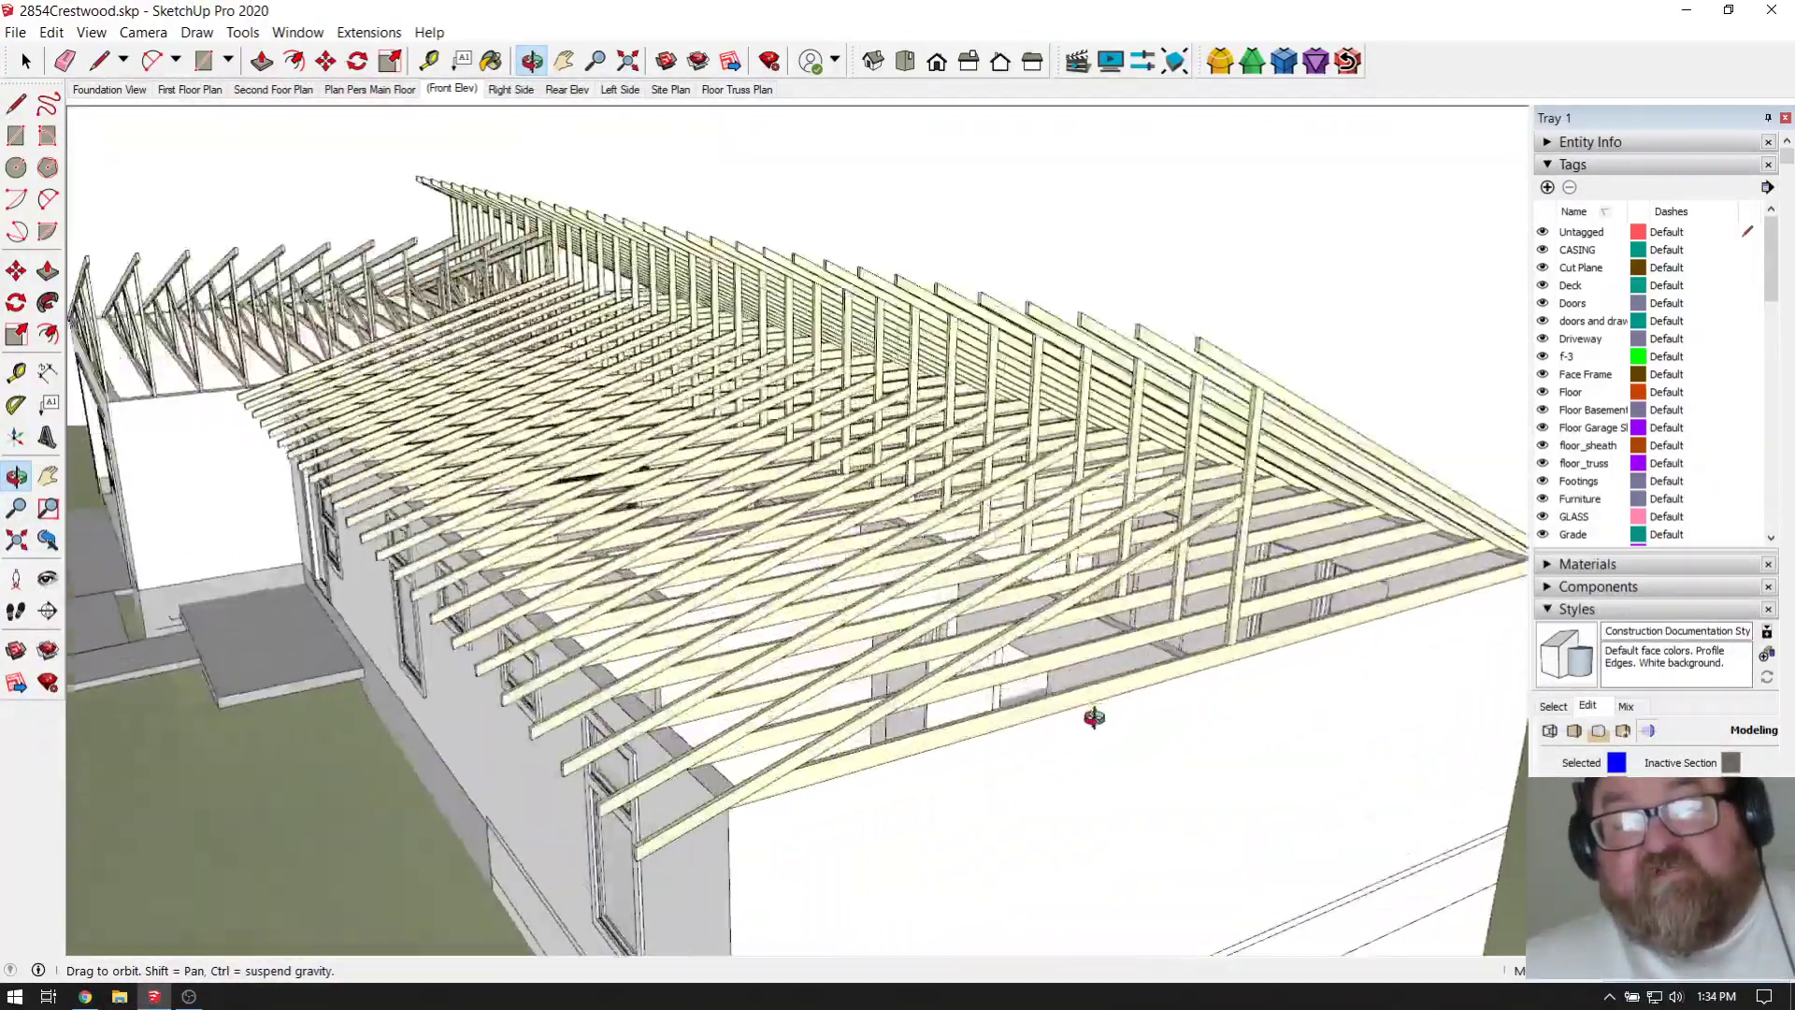
scroll(1220, 697, down, 10)
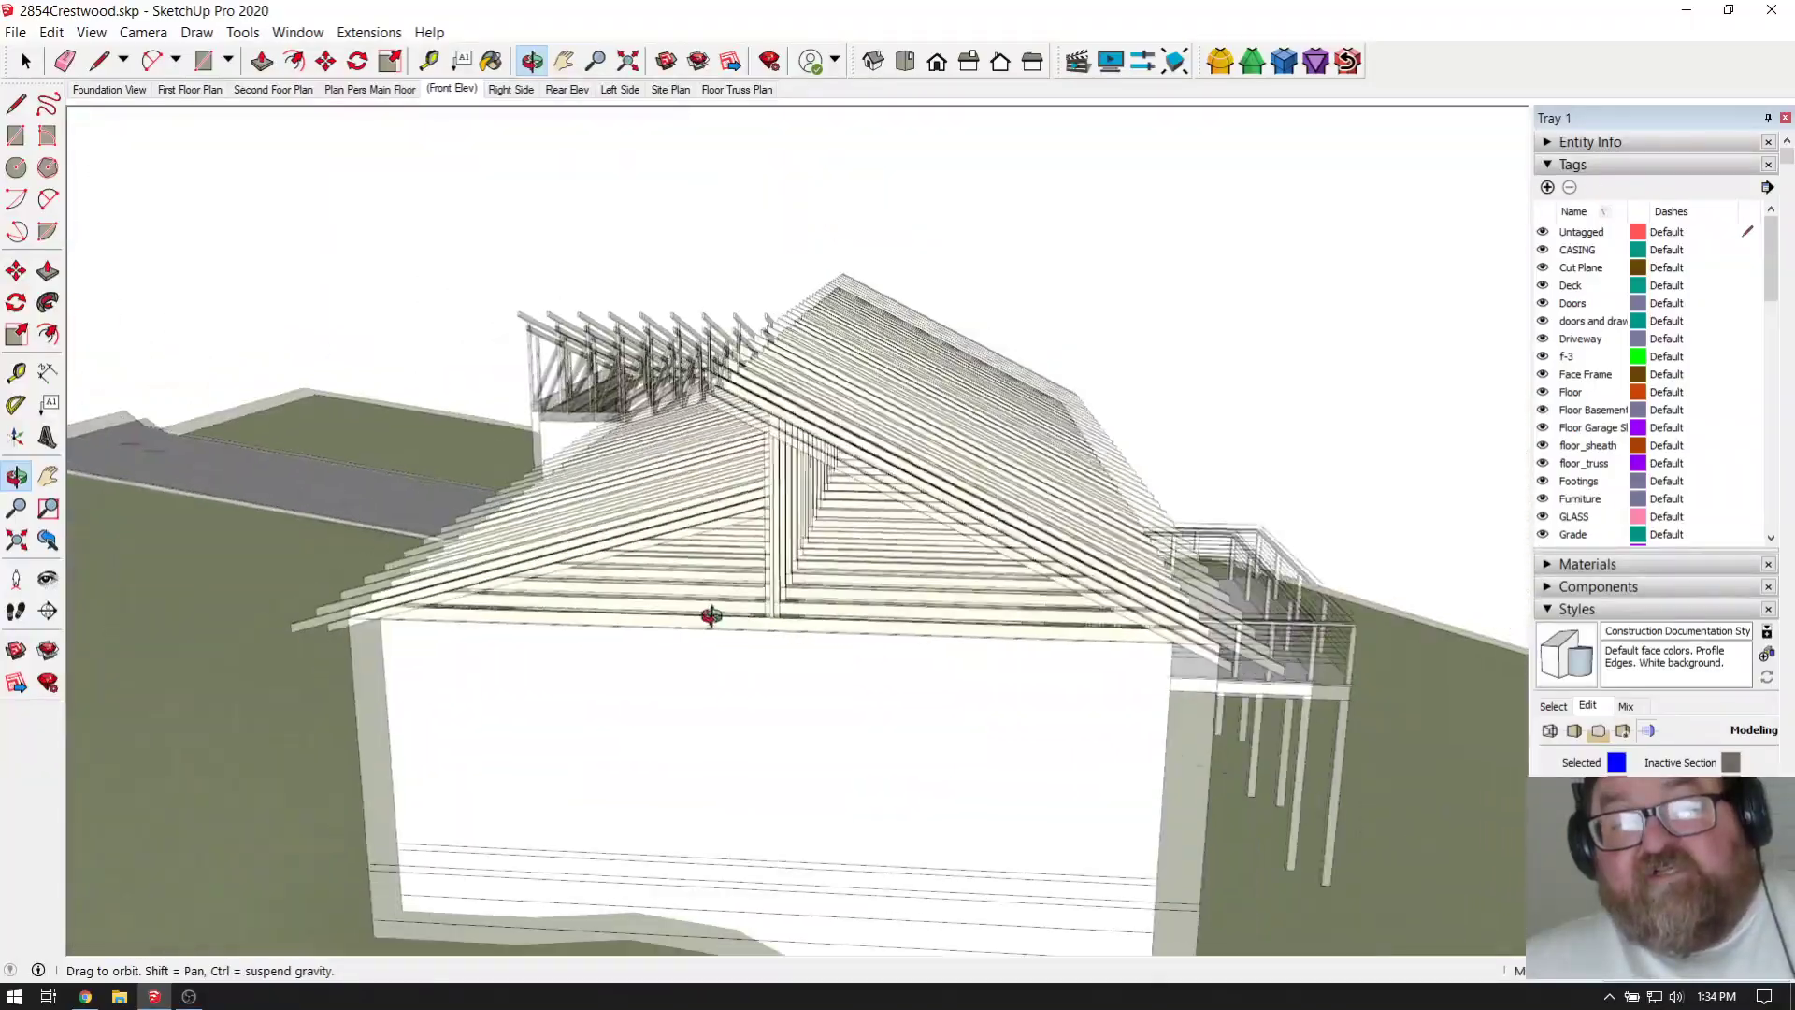
drag(957, 725, 490, 675)
drag(1304, 594, 540, 737)
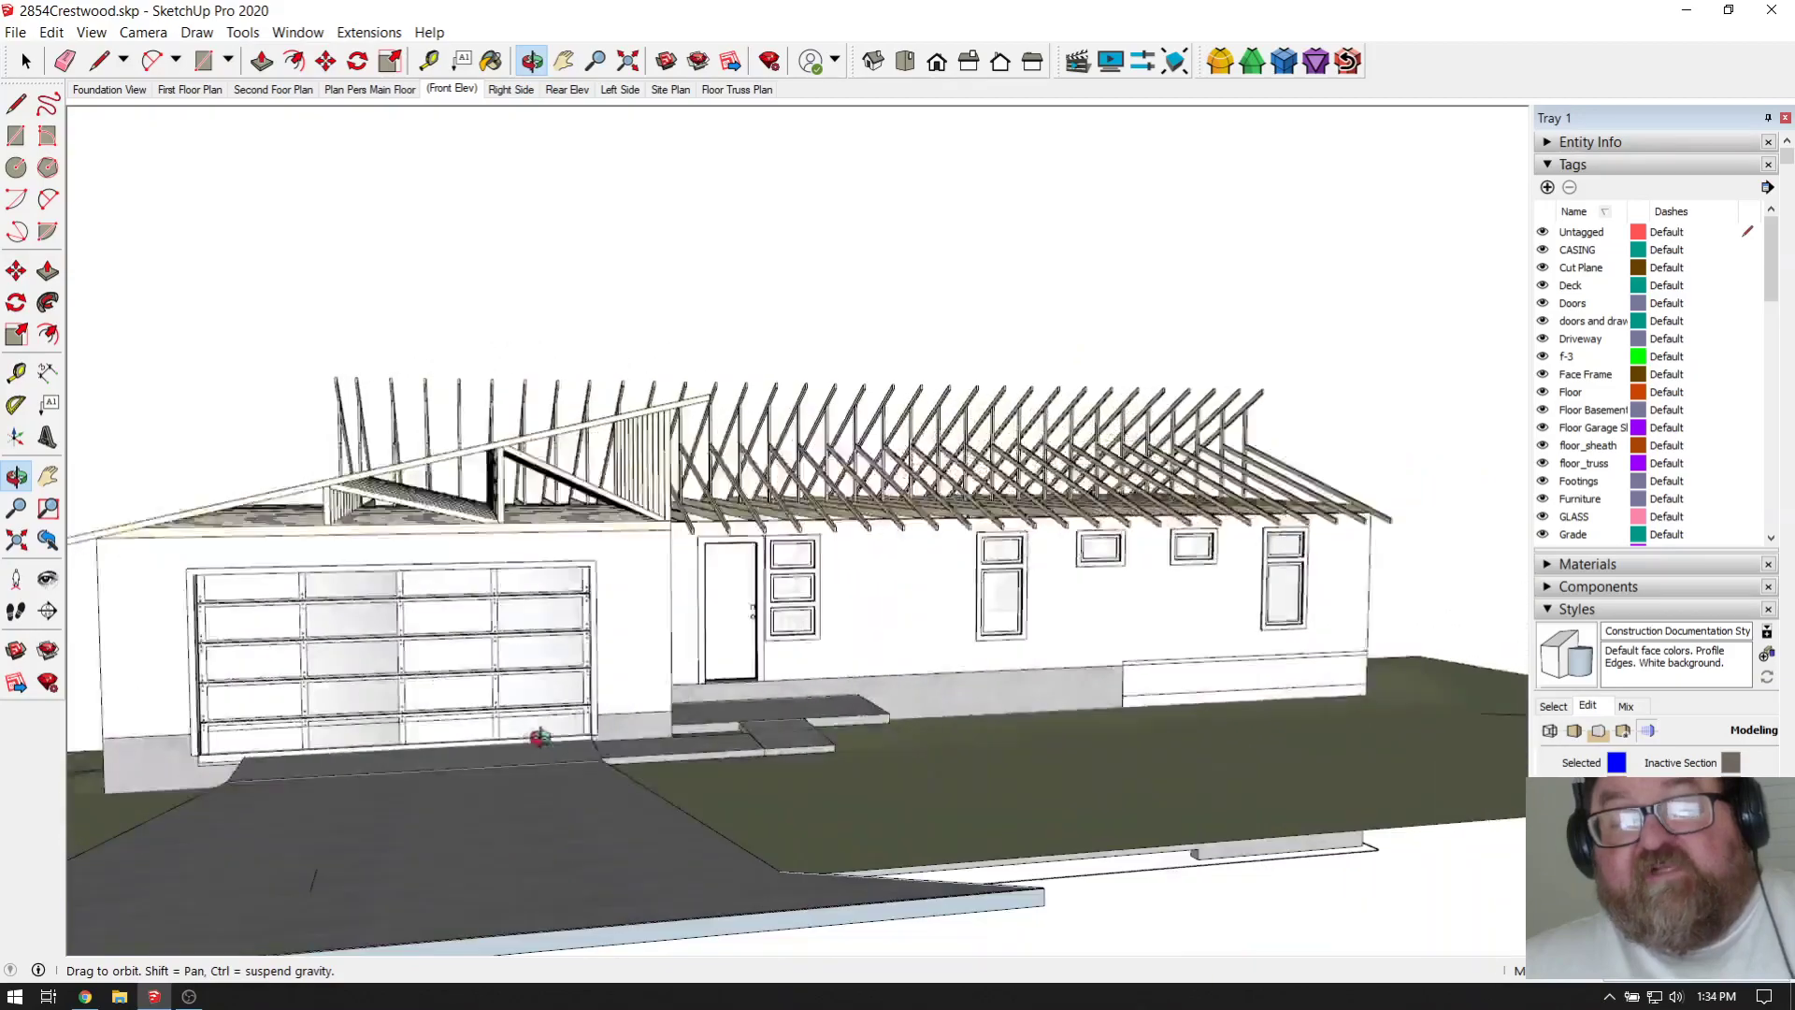
drag(692, 675, 1299, 753)
drag(1175, 706, 779, 612)
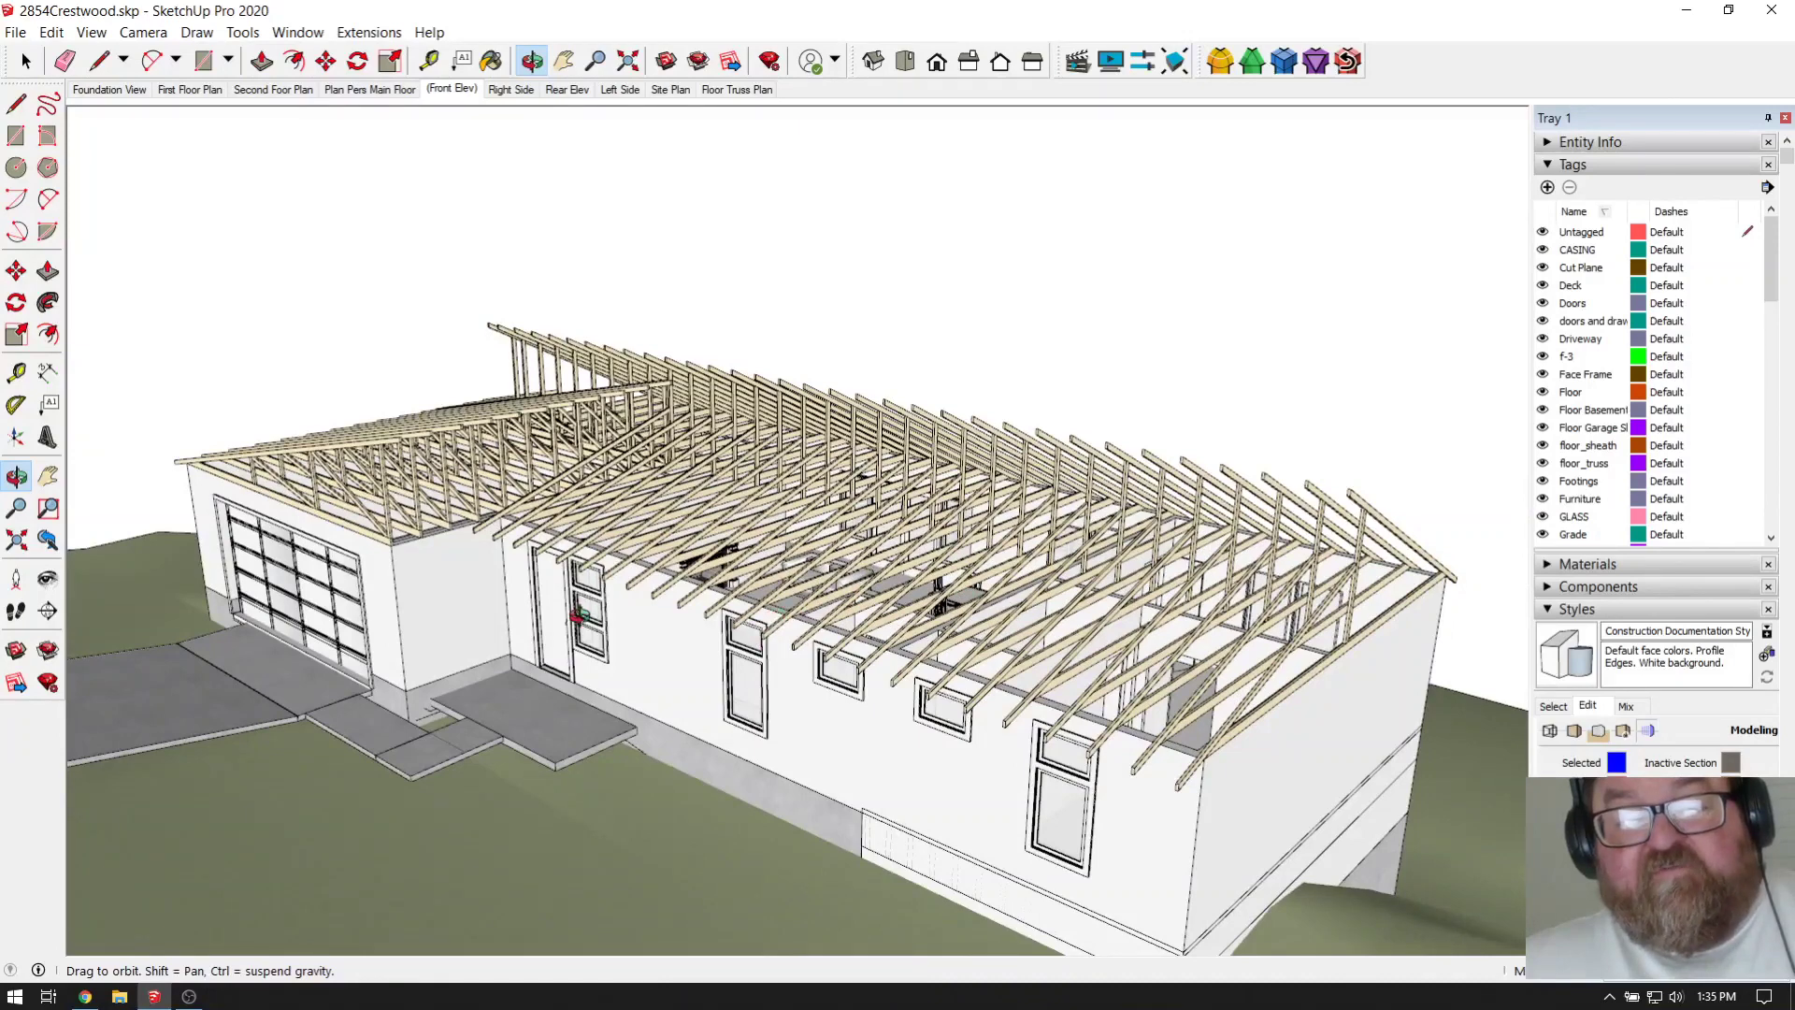